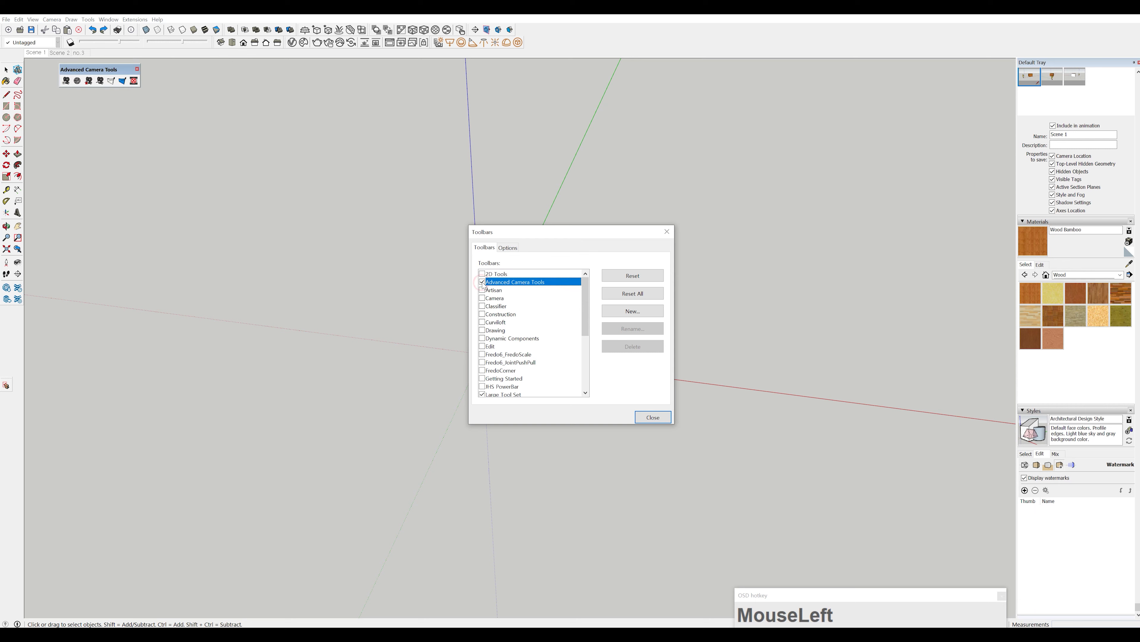
# - Hide the Advanced Camera Tools toolbar and toggle large toolbar icons on and back off
pyautogui.click(482, 282)
pyautogui.click(508, 249)
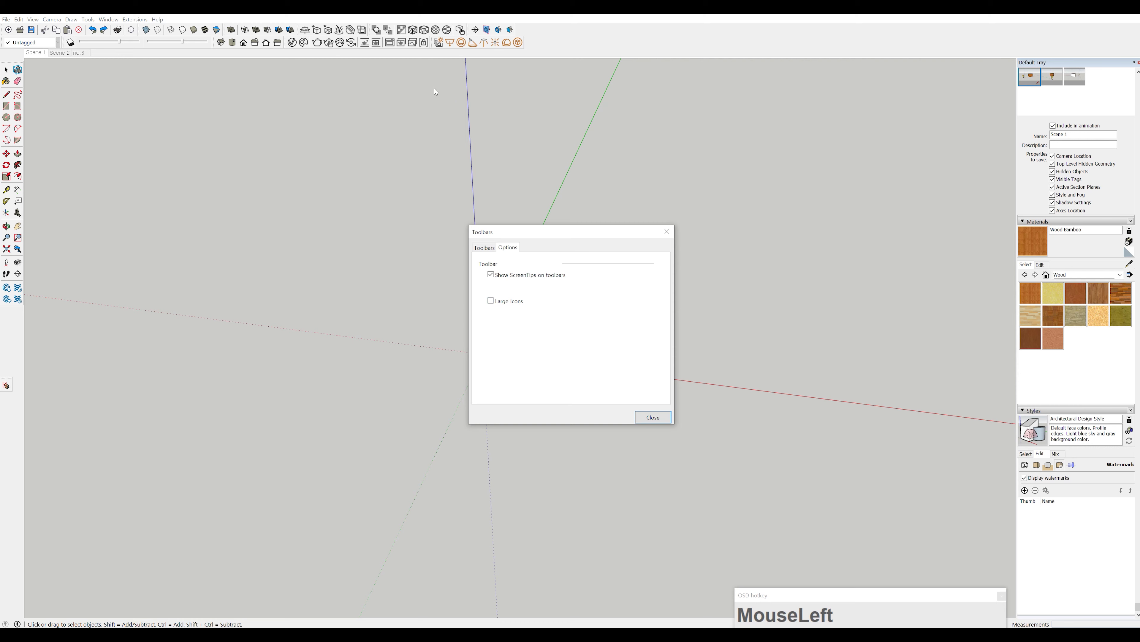
pyautogui.click(492, 301)
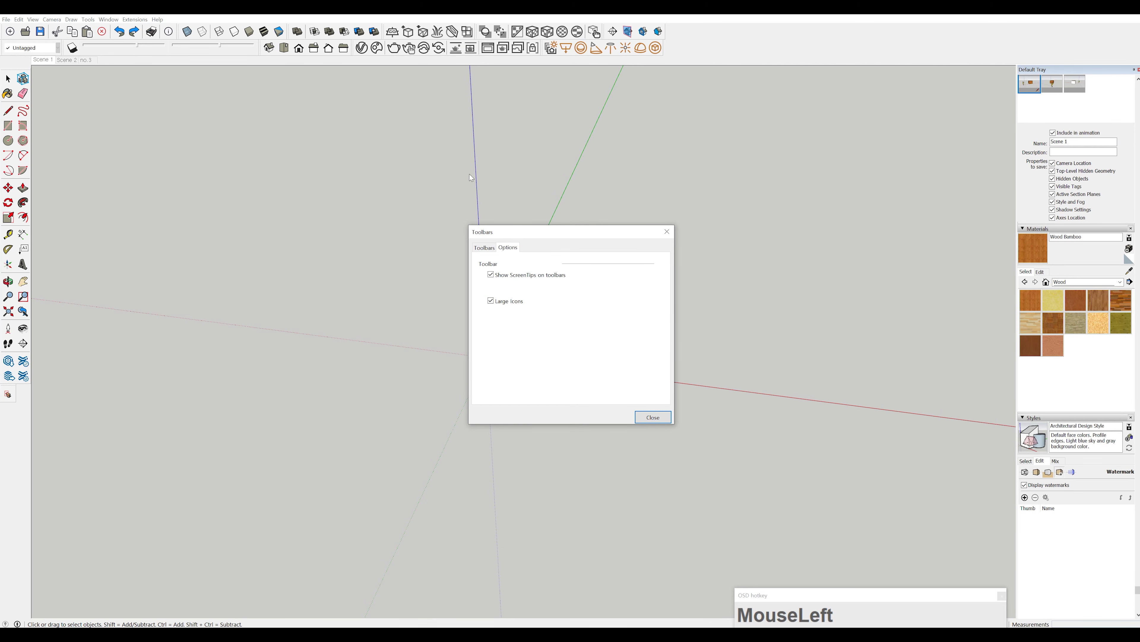
pyautogui.click(490, 300)
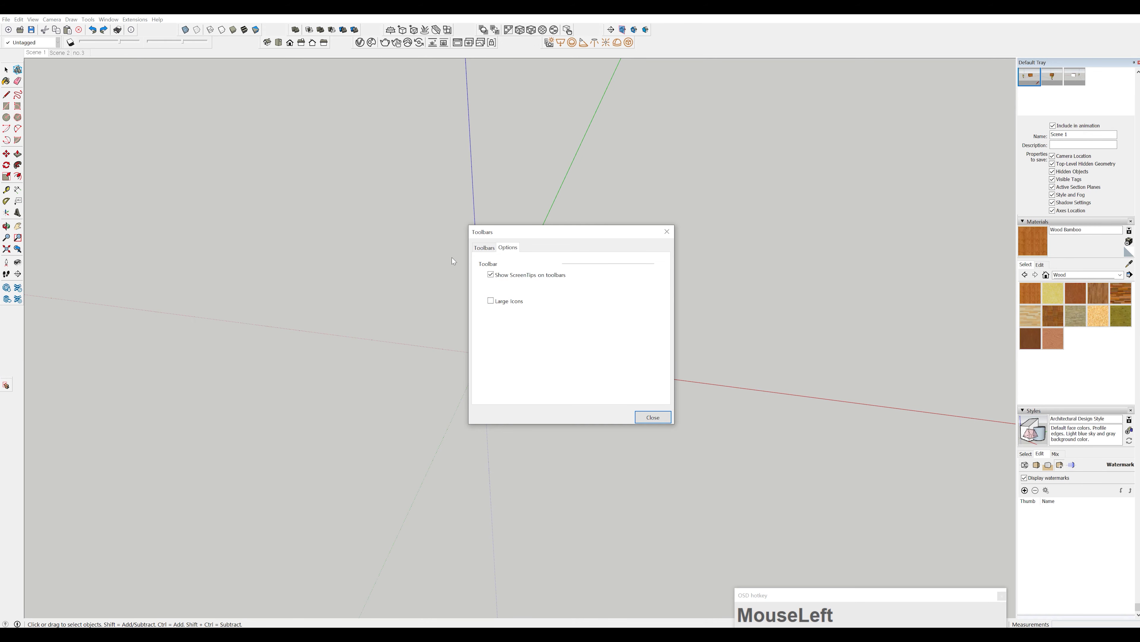
pyautogui.click(652, 416)
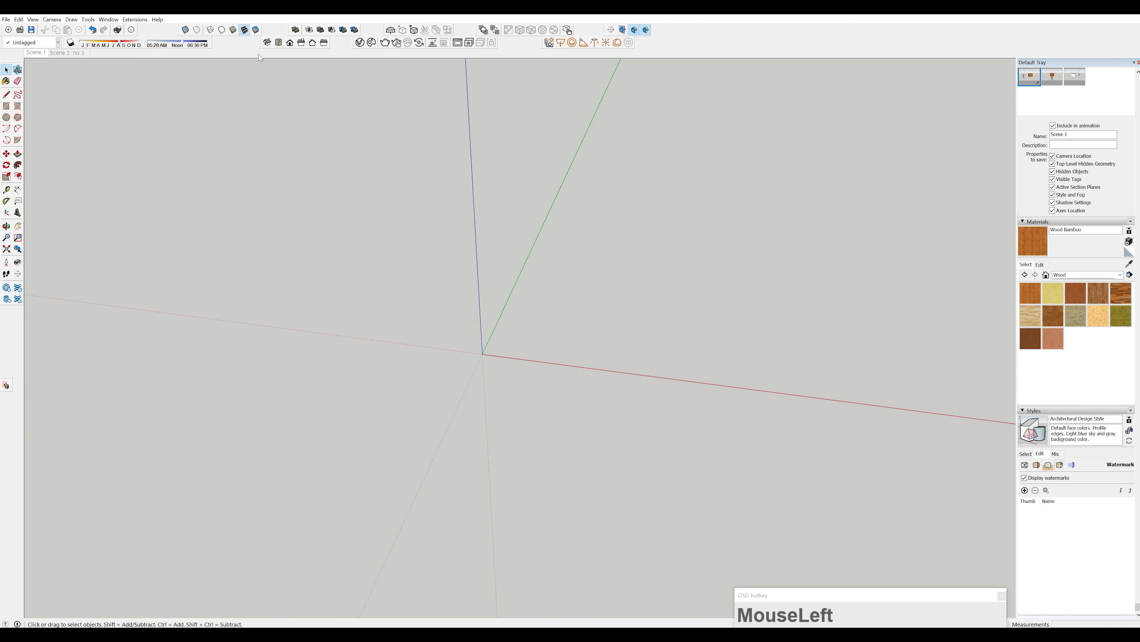
# - Reopen the toolbar settings and view the toolbar list and the toolbar display options
pyautogui.rightClick(241, 49)
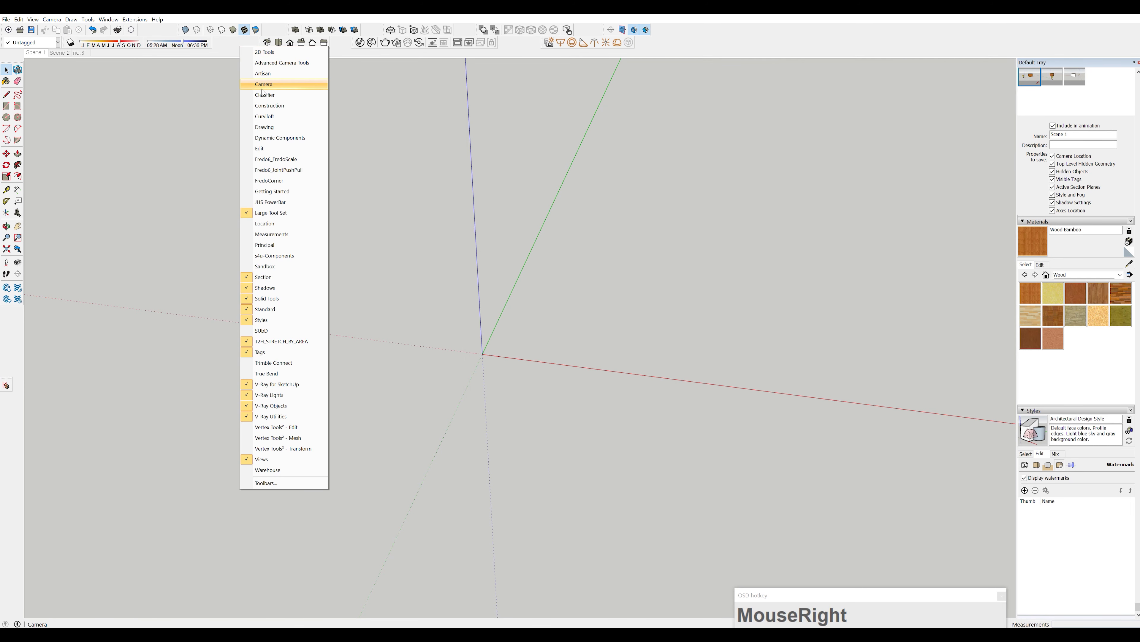
pyautogui.click(271, 483)
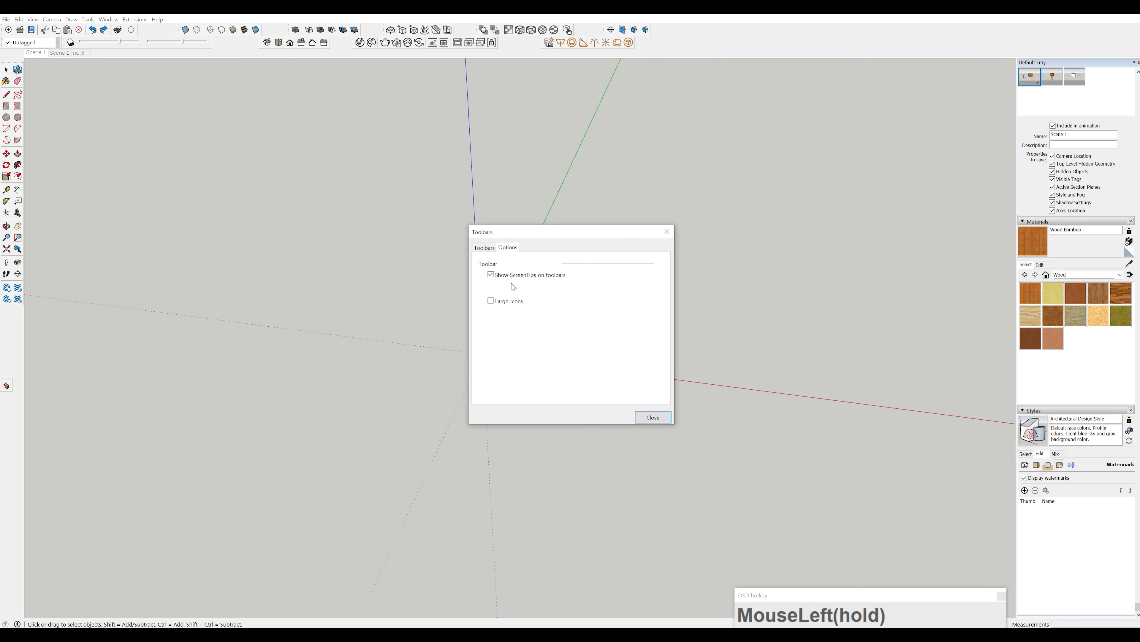
pyautogui.click(485, 248)
pyautogui.click(515, 247)
pyautogui.click(666, 231)
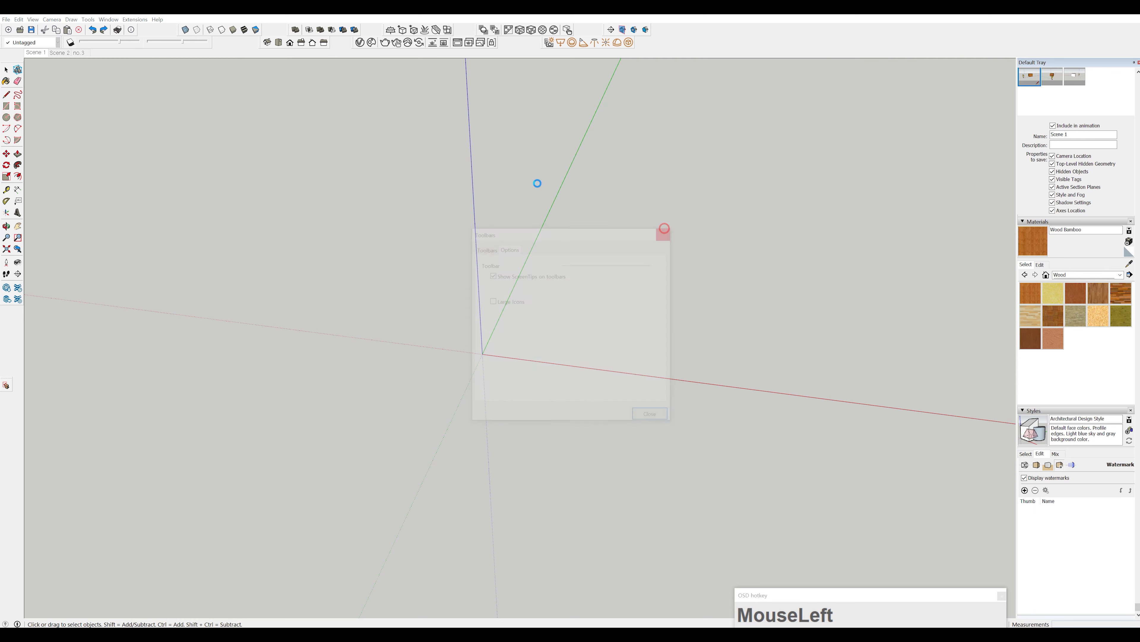
# - Hide the scene tabs and show them again
pyautogui.click(33, 19)
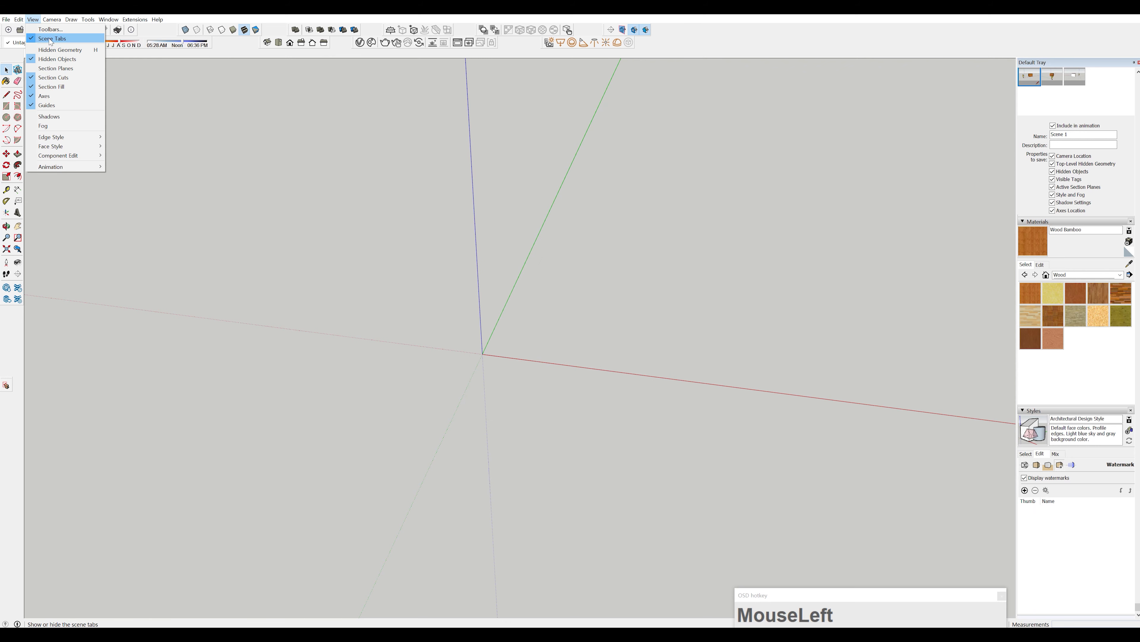
pyautogui.click(37, 40)
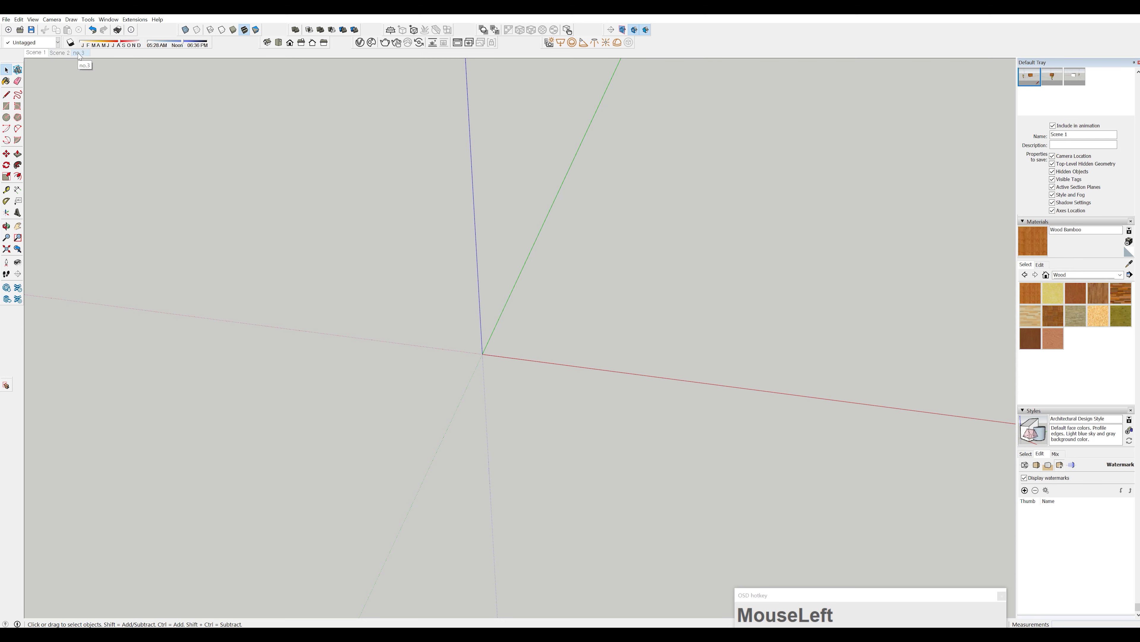
pyautogui.click(33, 19)
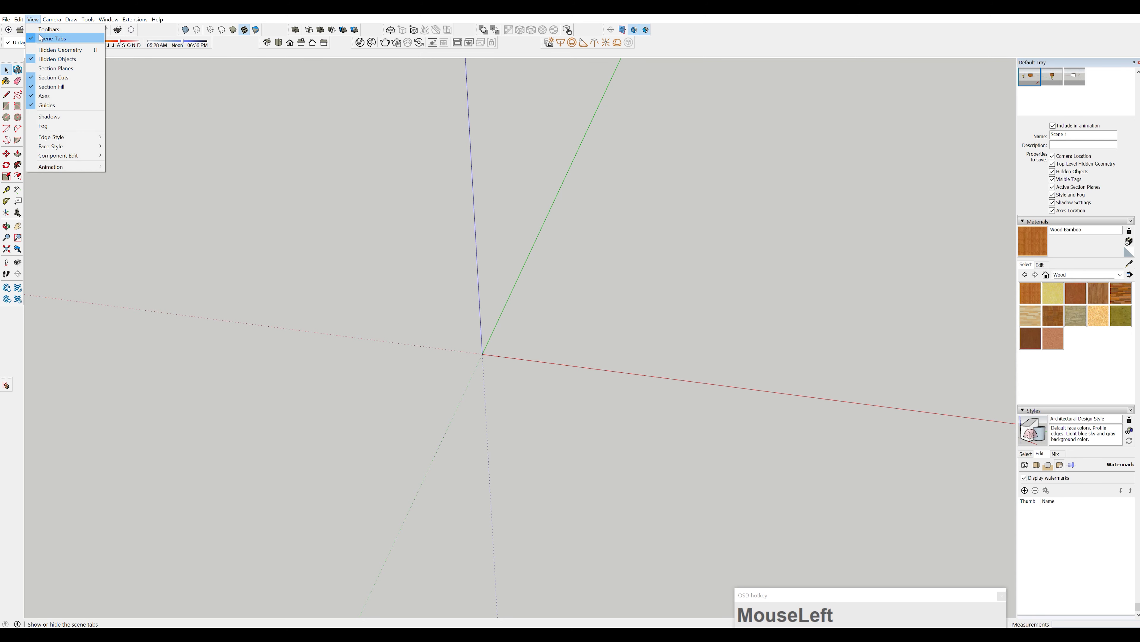
pyautogui.click(40, 38)
pyautogui.click(32, 20)
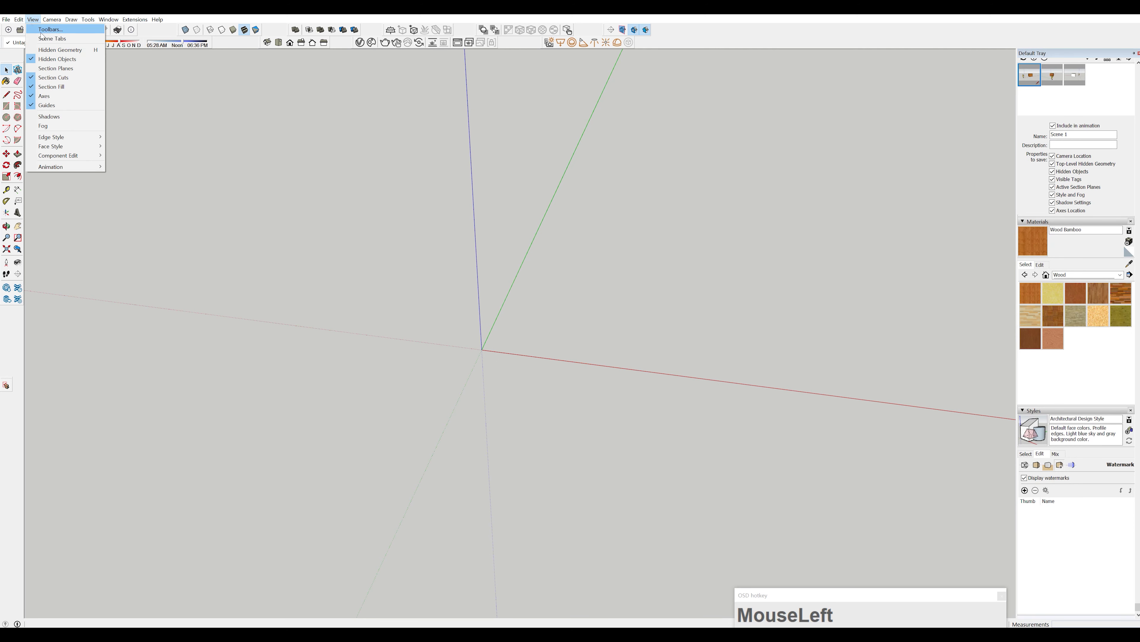
pyautogui.click(42, 38)
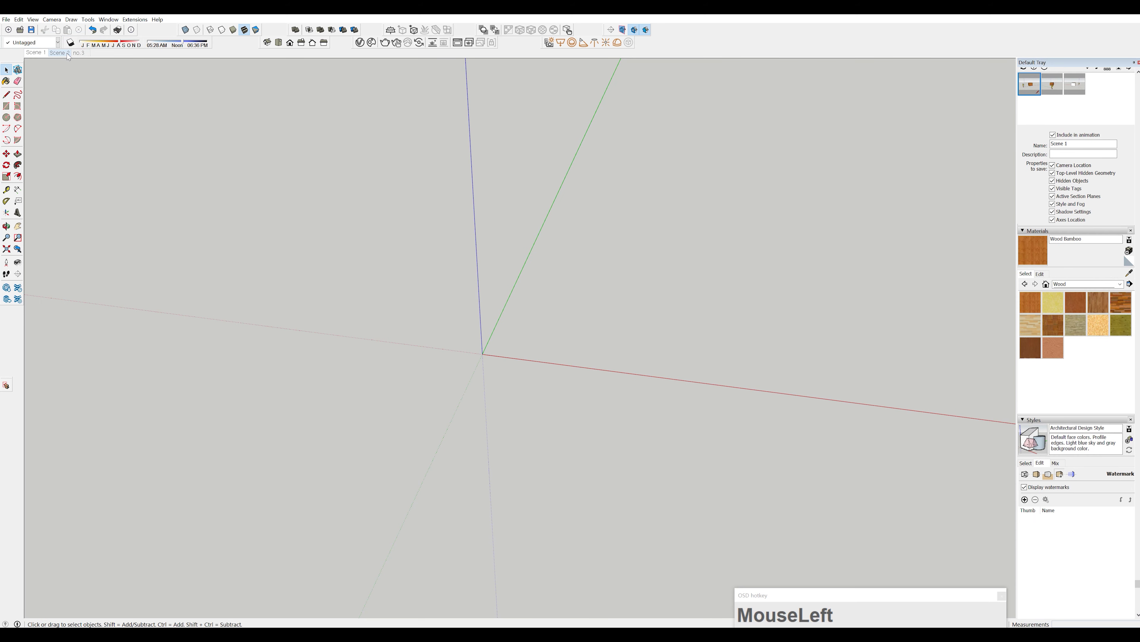
pyautogui.click(33, 19)
pyautogui.moveTo(69, 167)
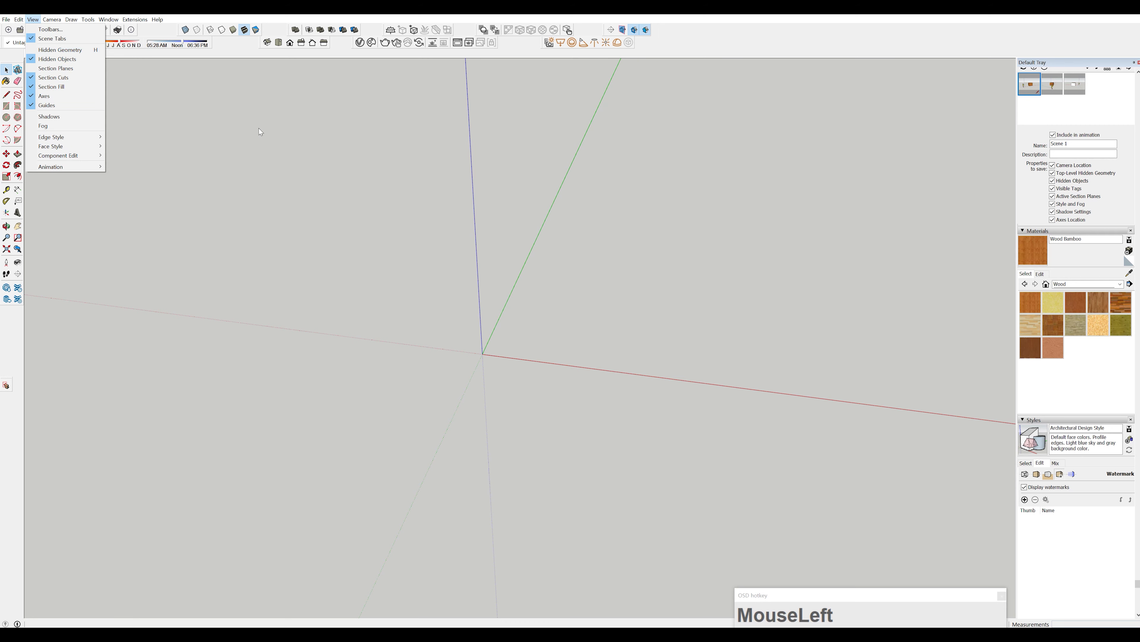
pyautogui.click(49, 50)
# - Draw a horizontal circle on the ground plane, centred on the origin
pyautogui.moveTo(463, 298); pyautogui.dragTo(493, 353, button='middle')
pyautogui.press('c')
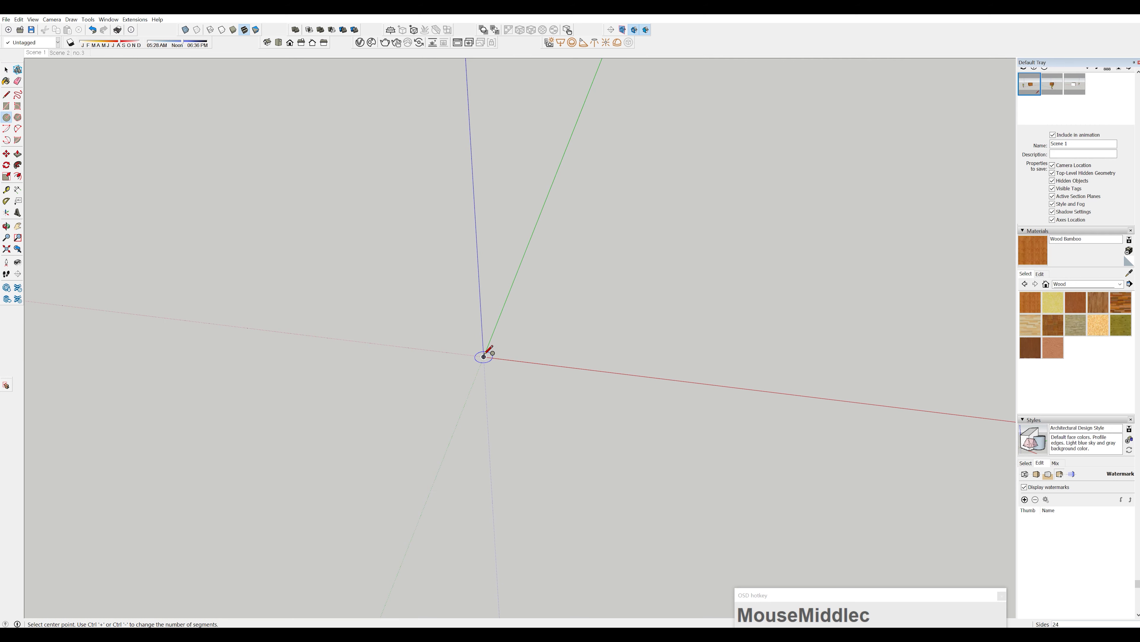
pyautogui.click(483, 356)
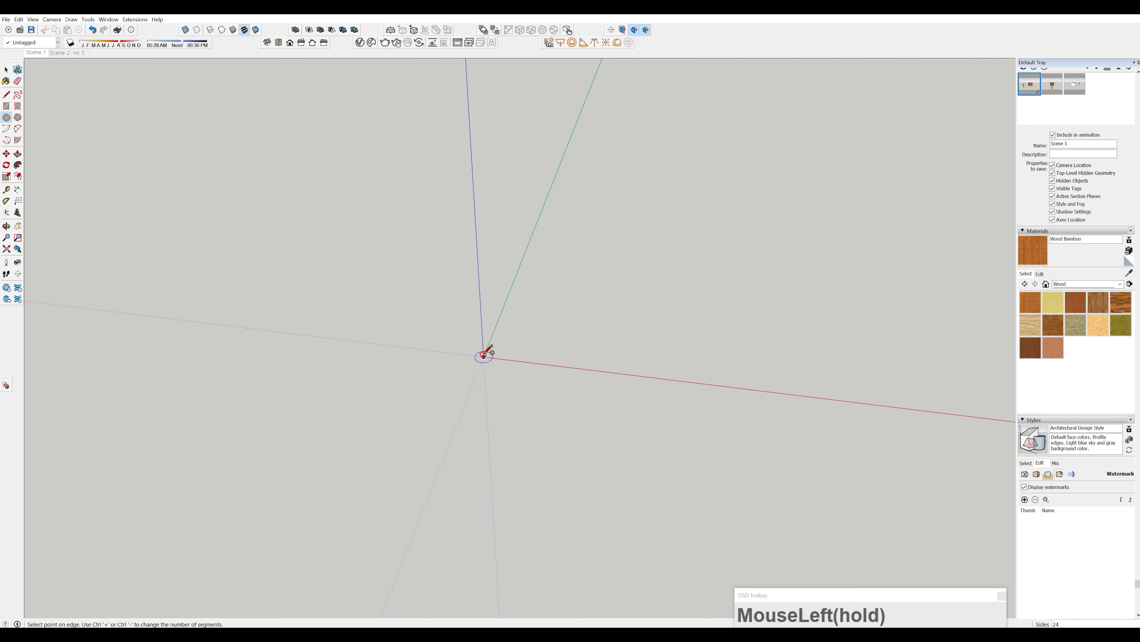
pyautogui.press('Escape')
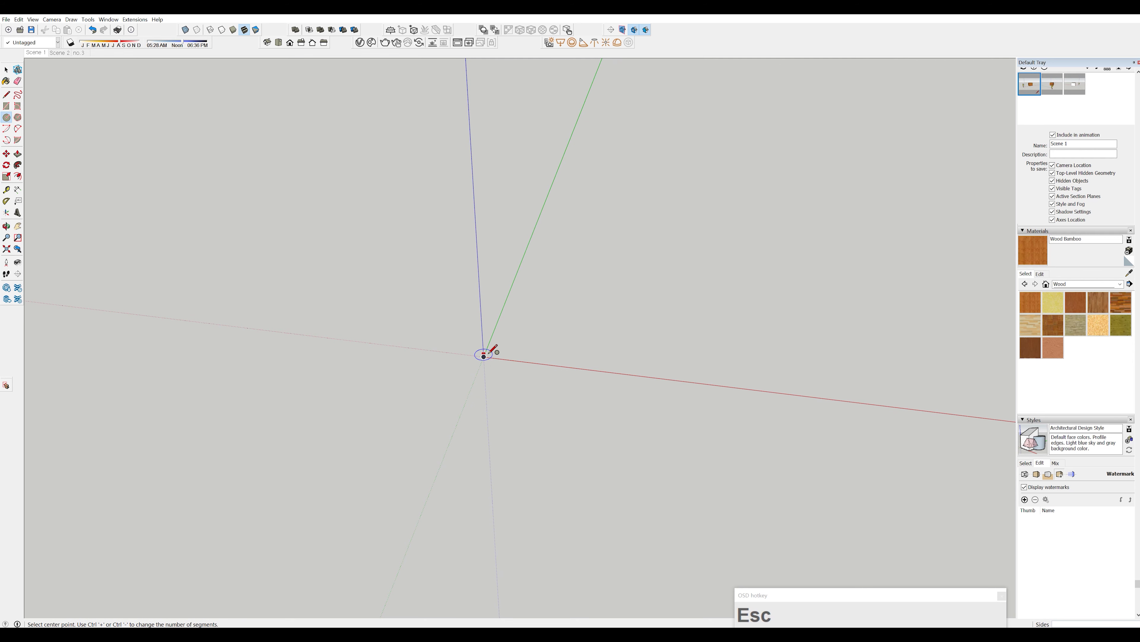
pyautogui.press('c')
pyautogui.click(484, 357)
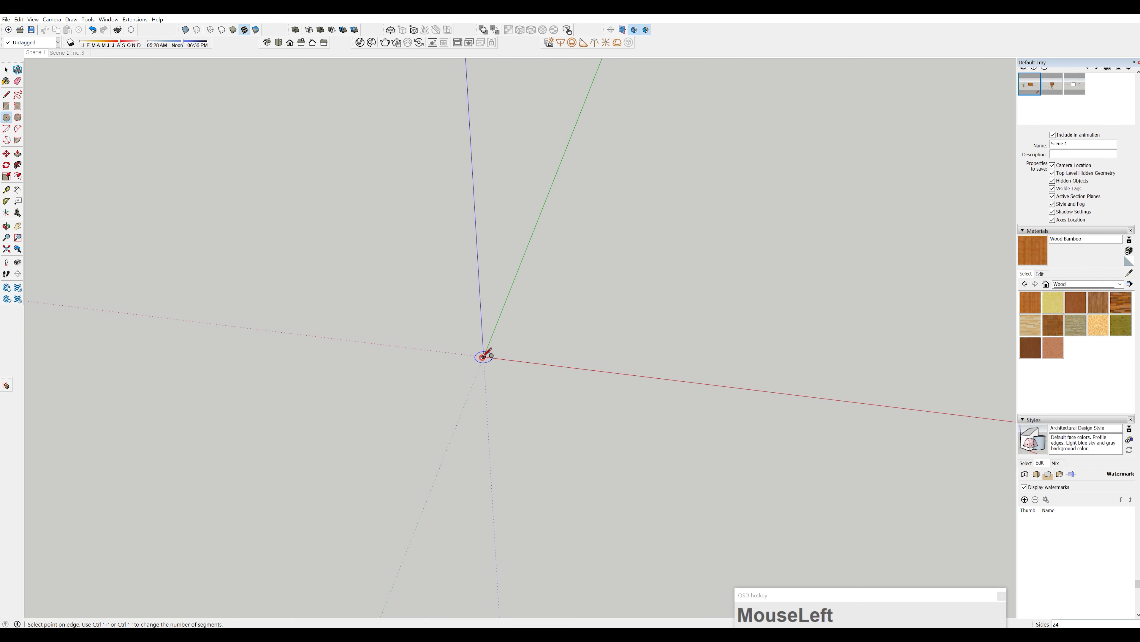
pyautogui.click(526, 354)
pyautogui.moveTo(526, 354); pyautogui.dragTo(487, 395, button='middle')
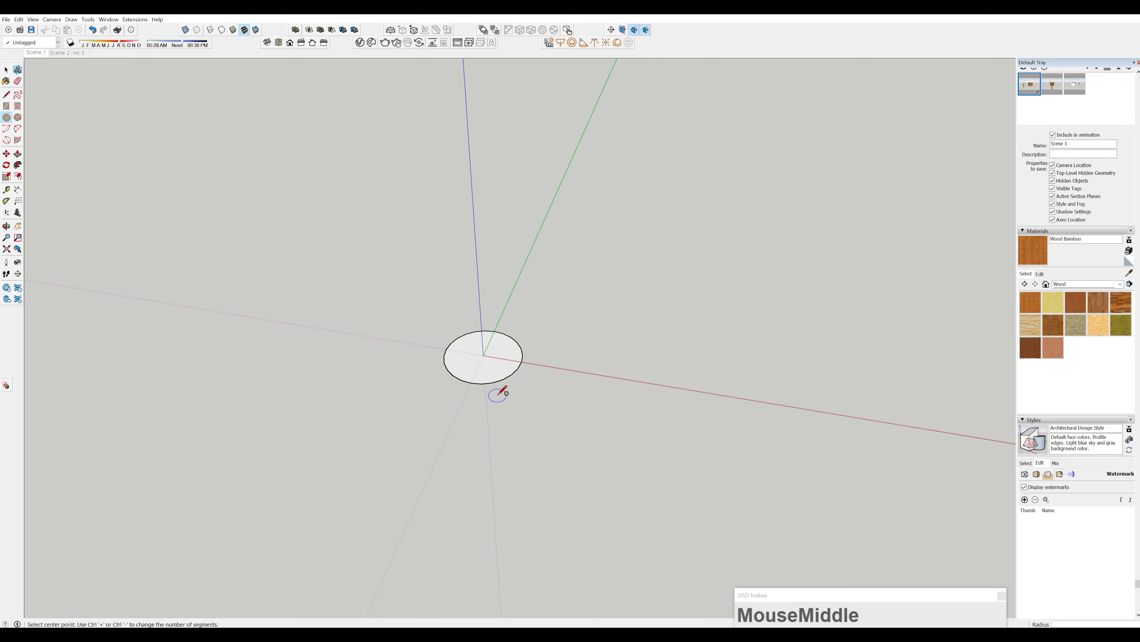
# - Draw a line from the circle's edge outward along the negative green axis
pyautogui.press('l')
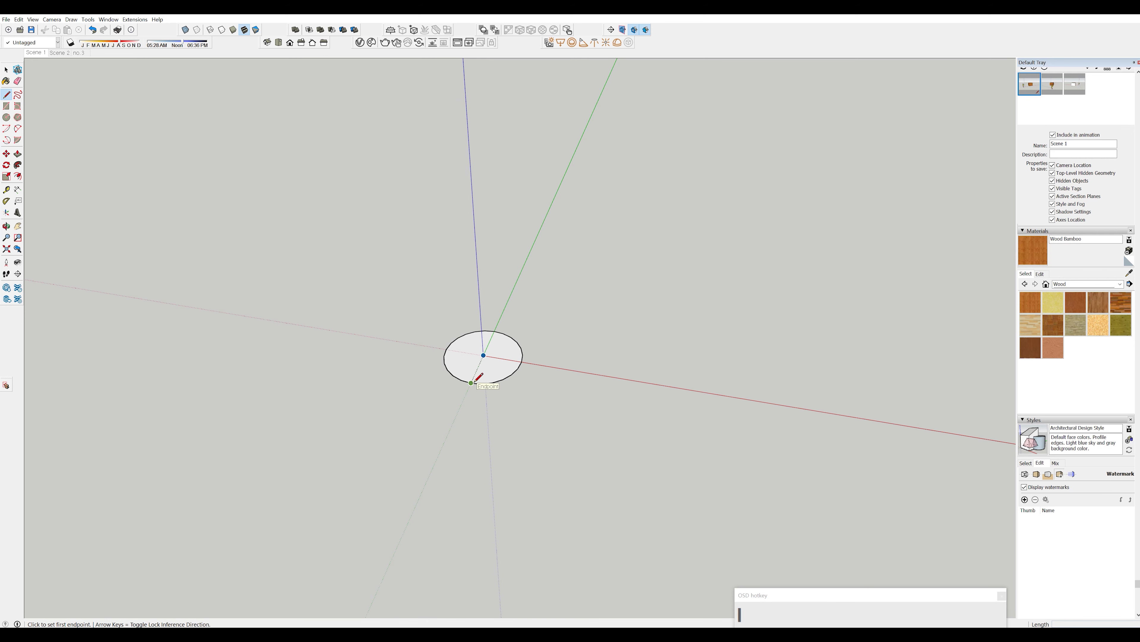
pyautogui.click(471, 383)
pyautogui.click(451, 427)
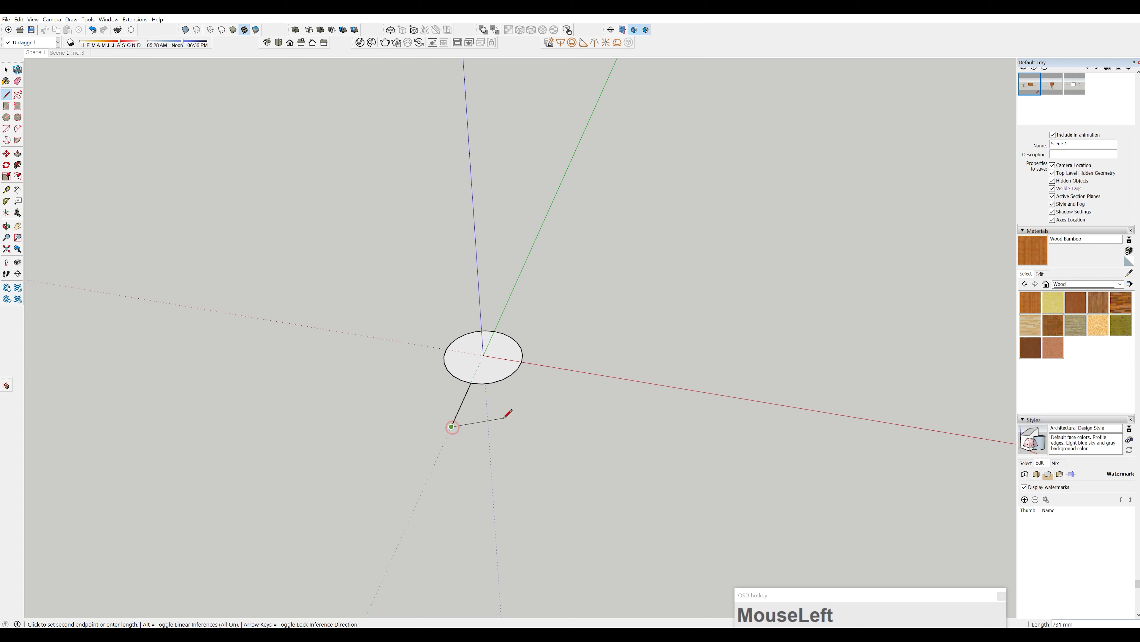
pyautogui.press('Escape')
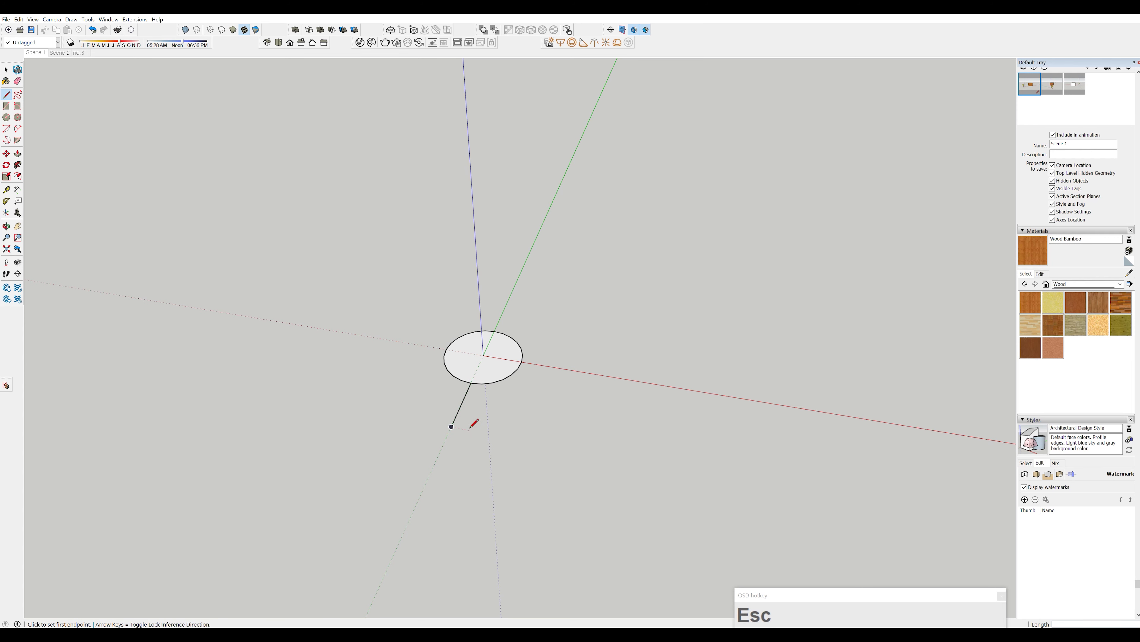
# - Draw a smaller vertical circle centred on the line's free end, with its plane locked perpendicular to the green axis
pyautogui.press('c')
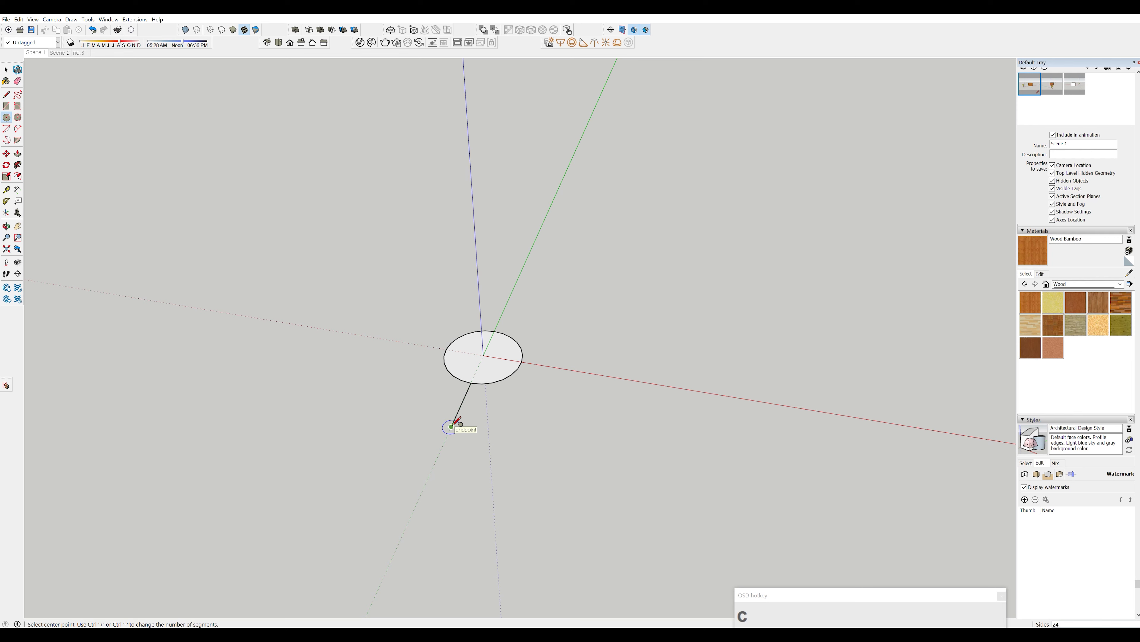
pyautogui.press('Left')
pyautogui.press('Right')
pyautogui.press('Up')
pyautogui.press('Down')
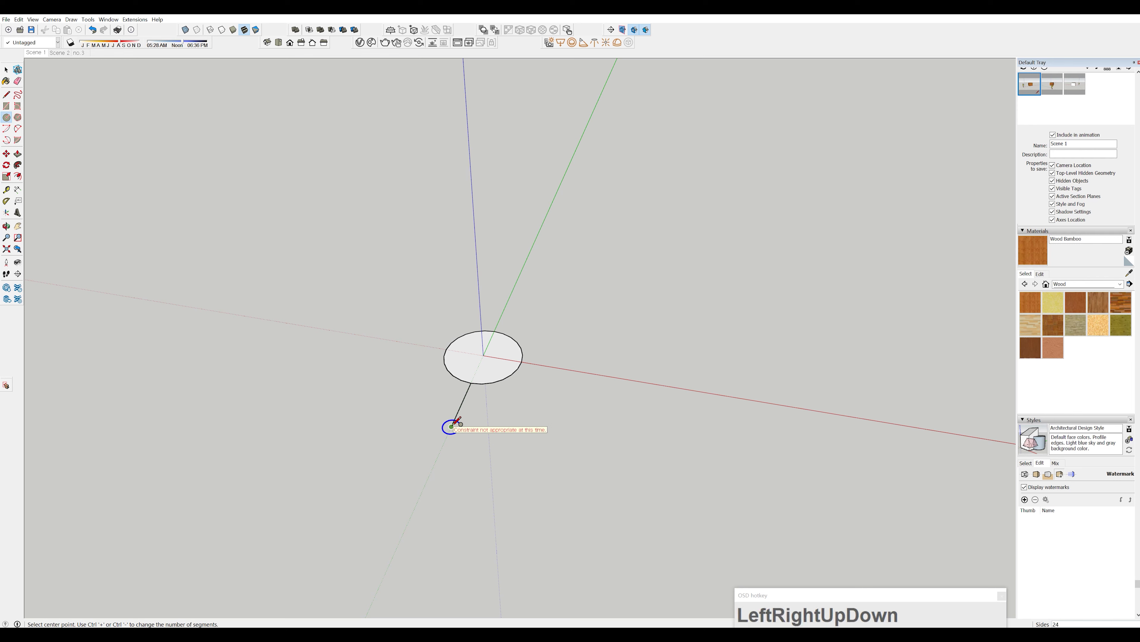
pyautogui.press('Left')
pyautogui.click(451, 426)
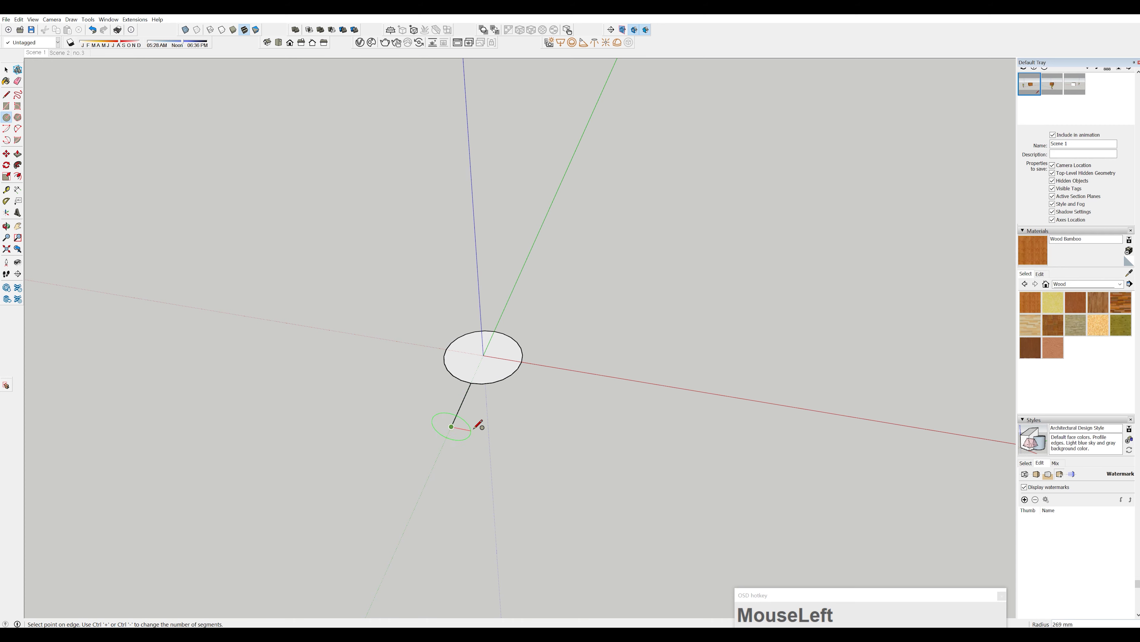
pyautogui.click(478, 424)
# - Form a sphere with Follow Me, sweeping the origin circle along the smaller circle's edge, and delete the leftover path circle and line
pyautogui.moveTo(479, 426); pyautogui.dragTo(473, 466, button='middle')
pyautogui.press('space')
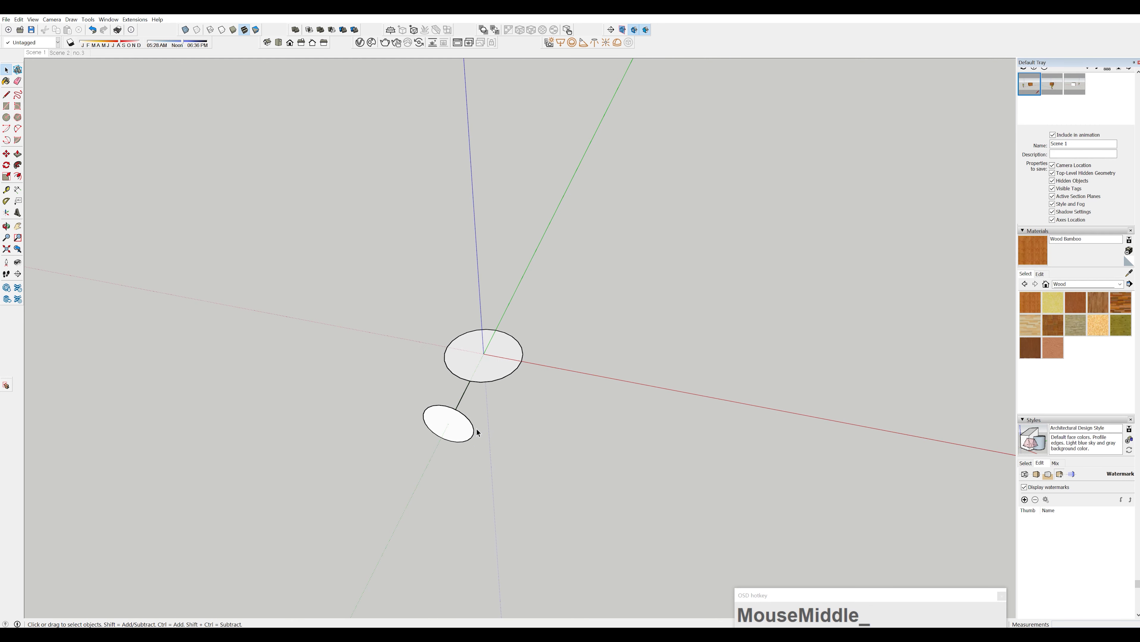
pyautogui.click(471, 428)
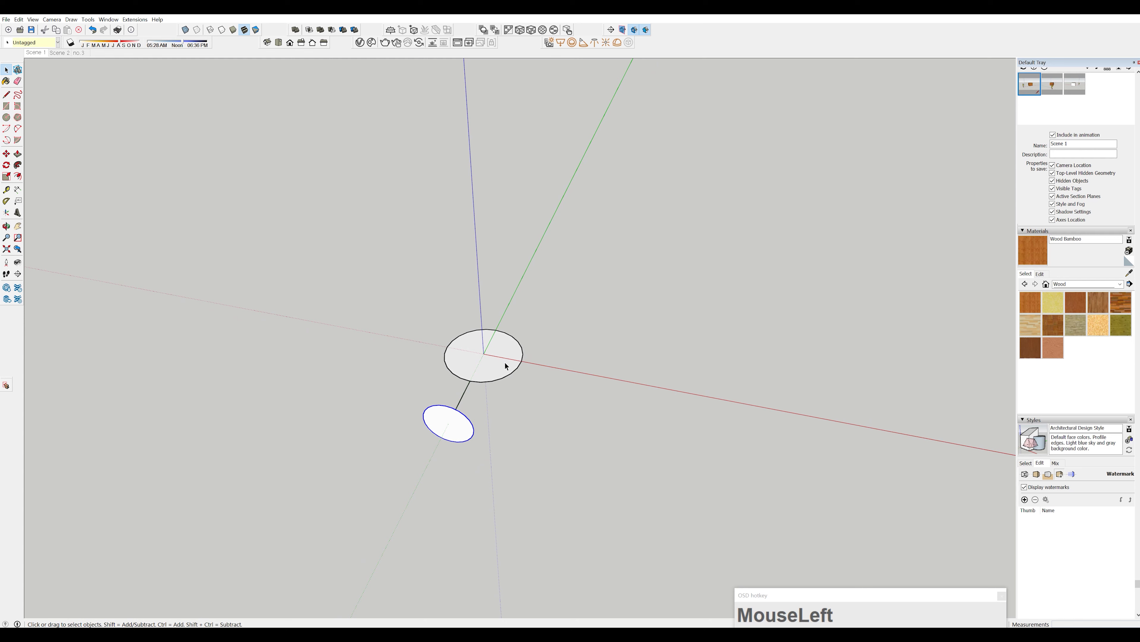
pyautogui.press('f')
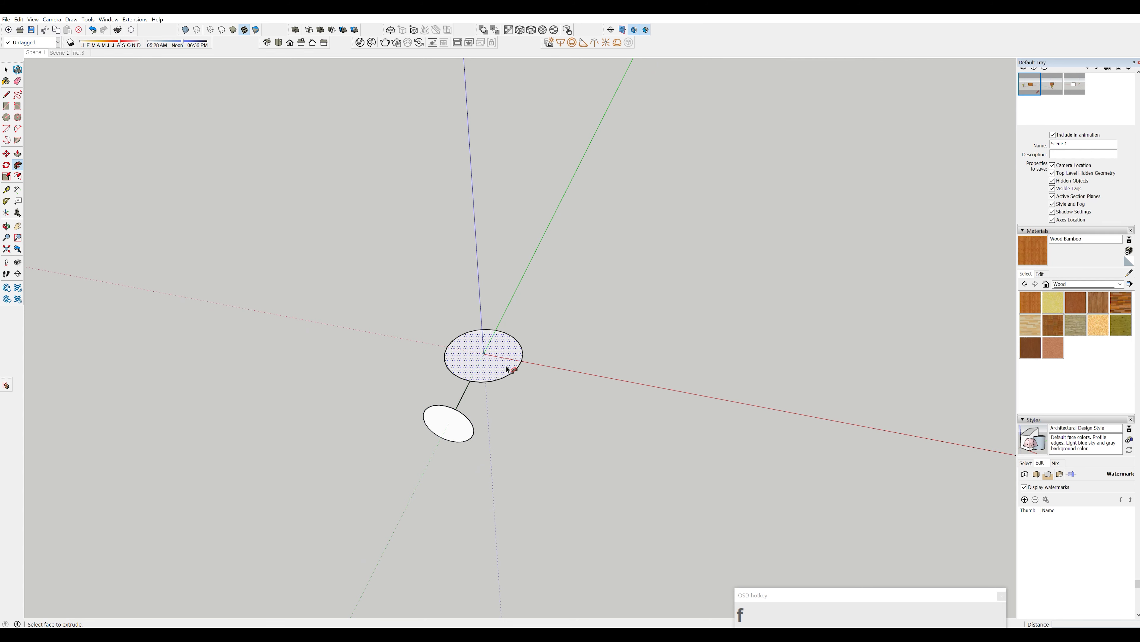
pyautogui.click(506, 366)
pyautogui.moveTo(490, 401); pyautogui.dragTo(371, 486)
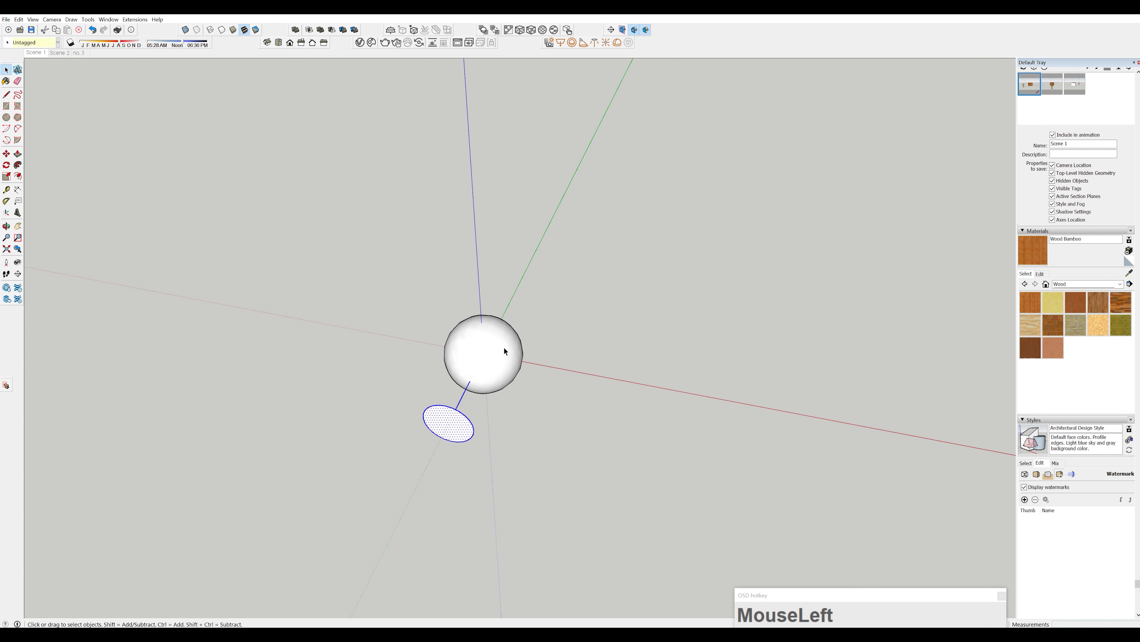
pyautogui.press('Delete')
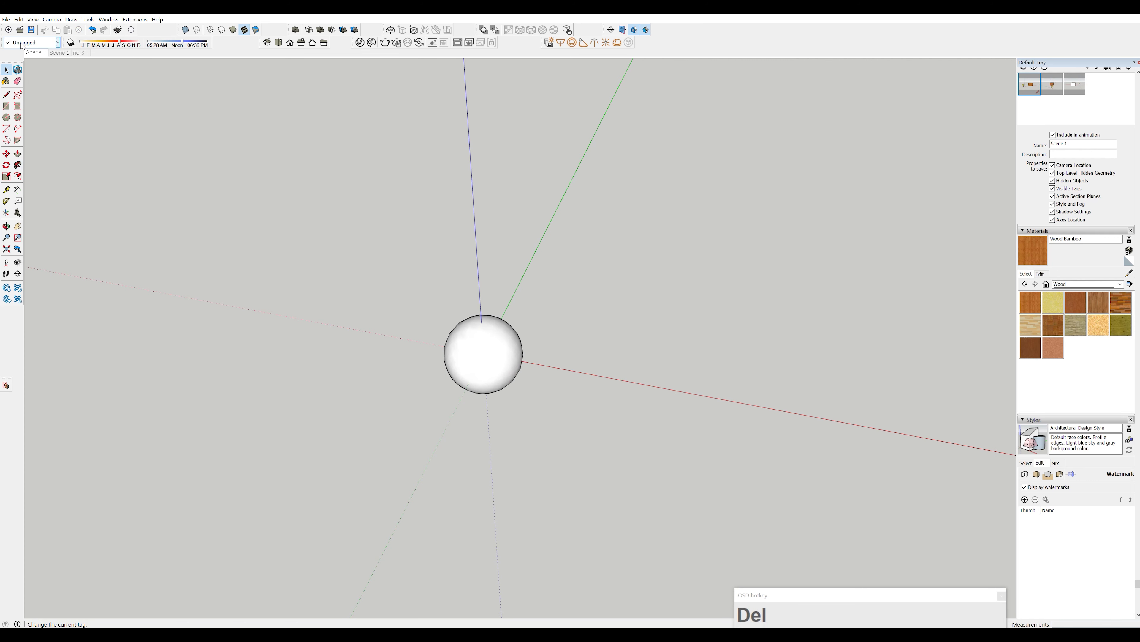
# - Turn on hidden geometry to show the facet edges of the sphere
pyautogui.click(33, 20)
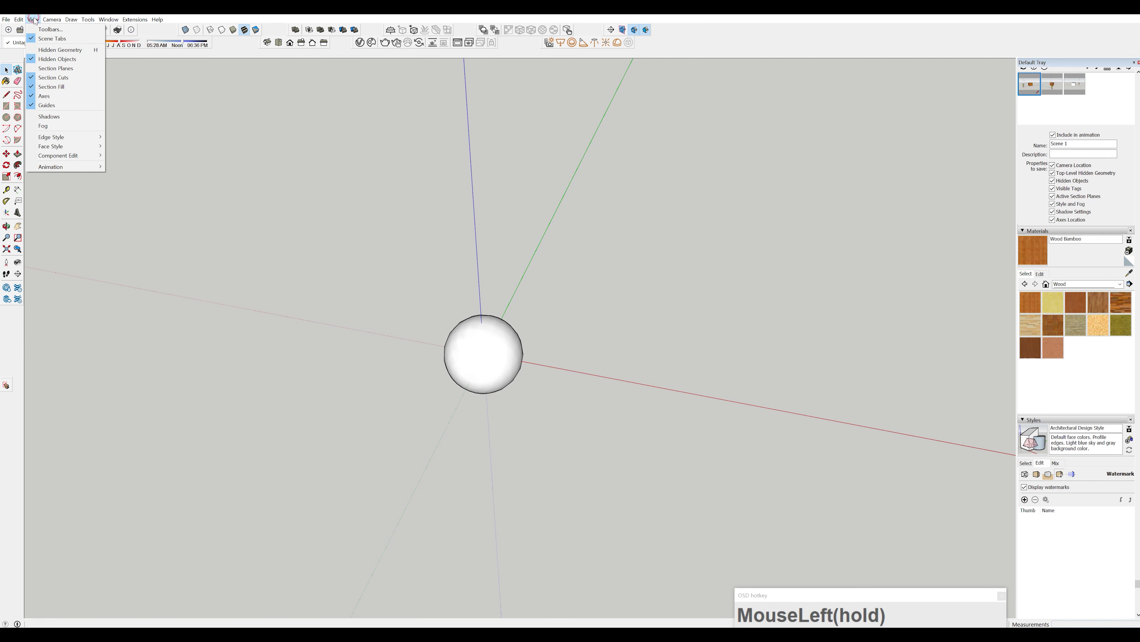
pyautogui.click(41, 50)
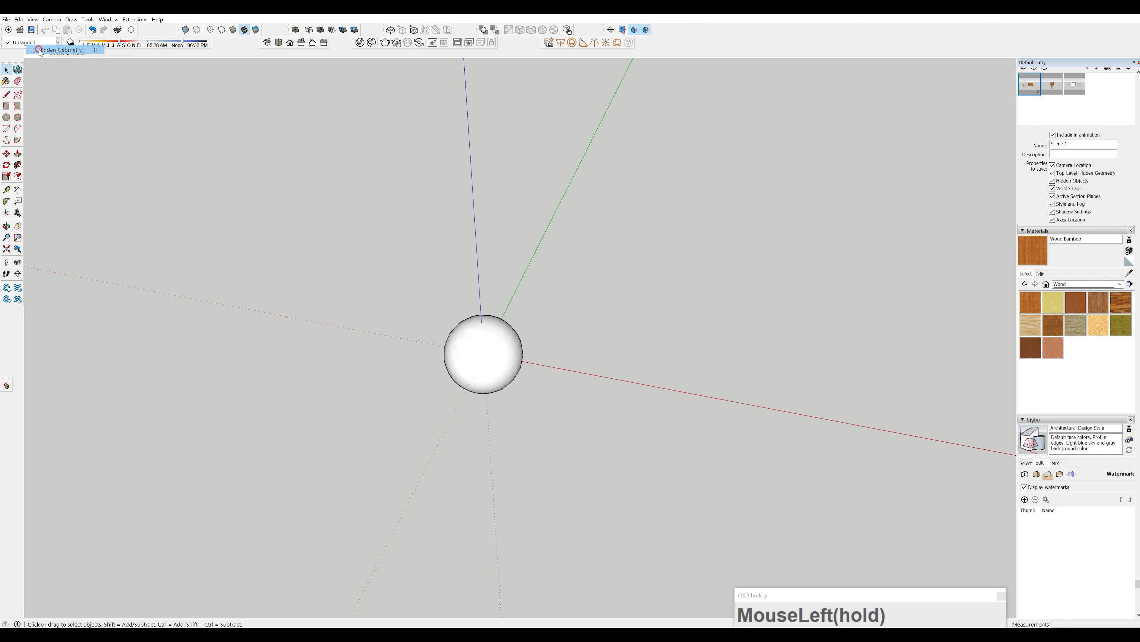
pyautogui.scroll(5, 500, 292)
pyautogui.moveTo(499, 292); pyautogui.dragTo(491, 324, button='middle')
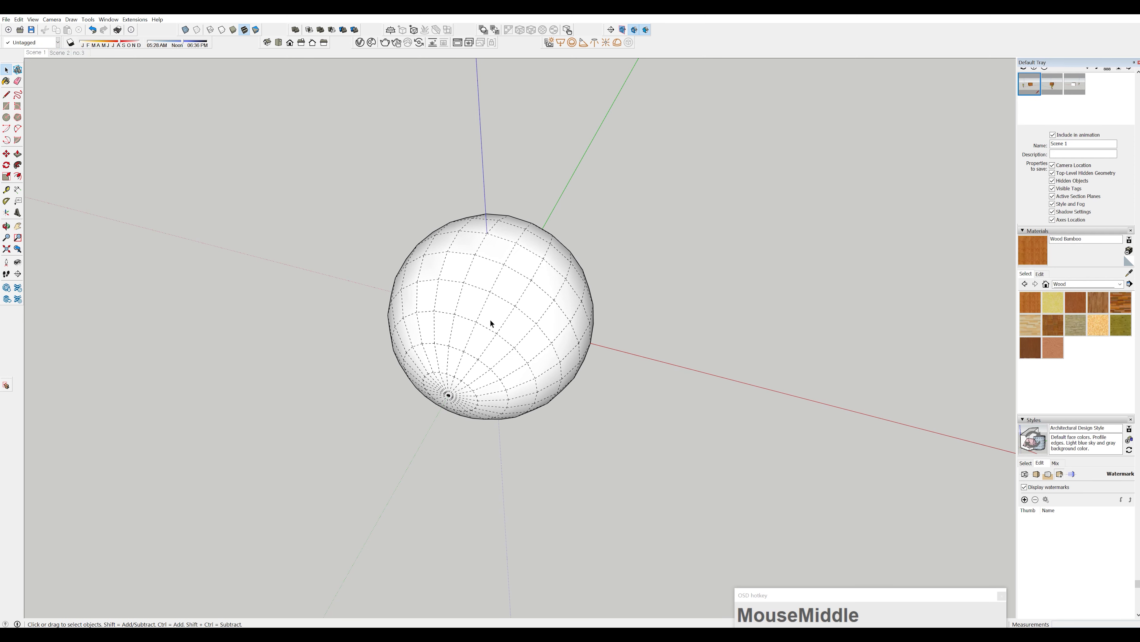
# - Delete two individual facets from the upper part of the sphere and undo both deletions
pyautogui.click(495, 244)
pyautogui.click(520, 258)
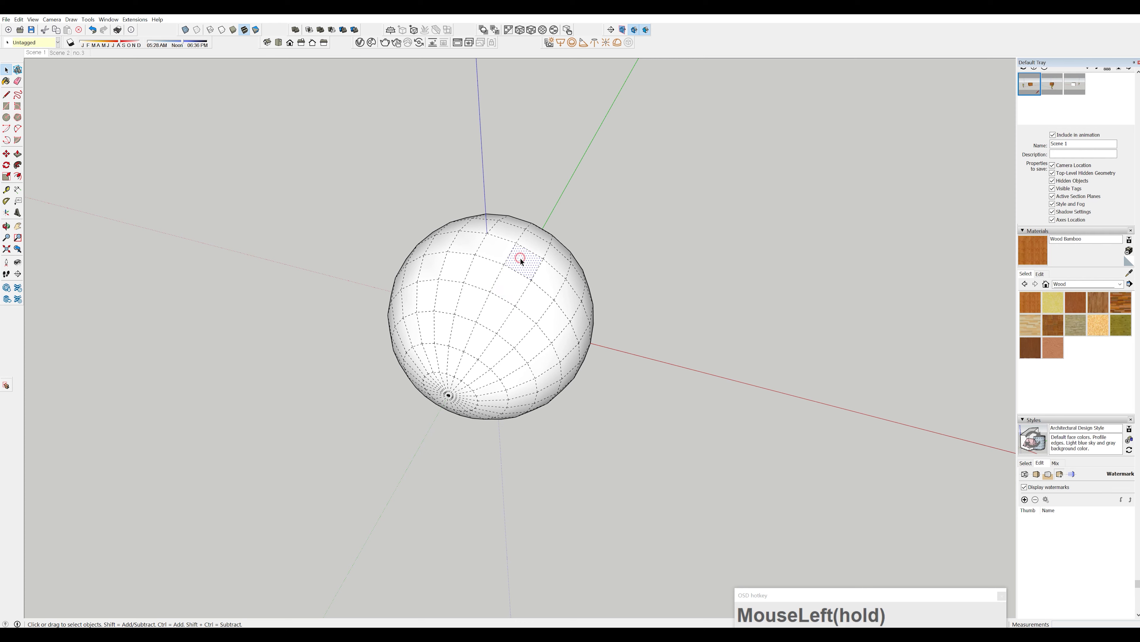
pyautogui.press('Delete')
pyautogui.click(484, 279)
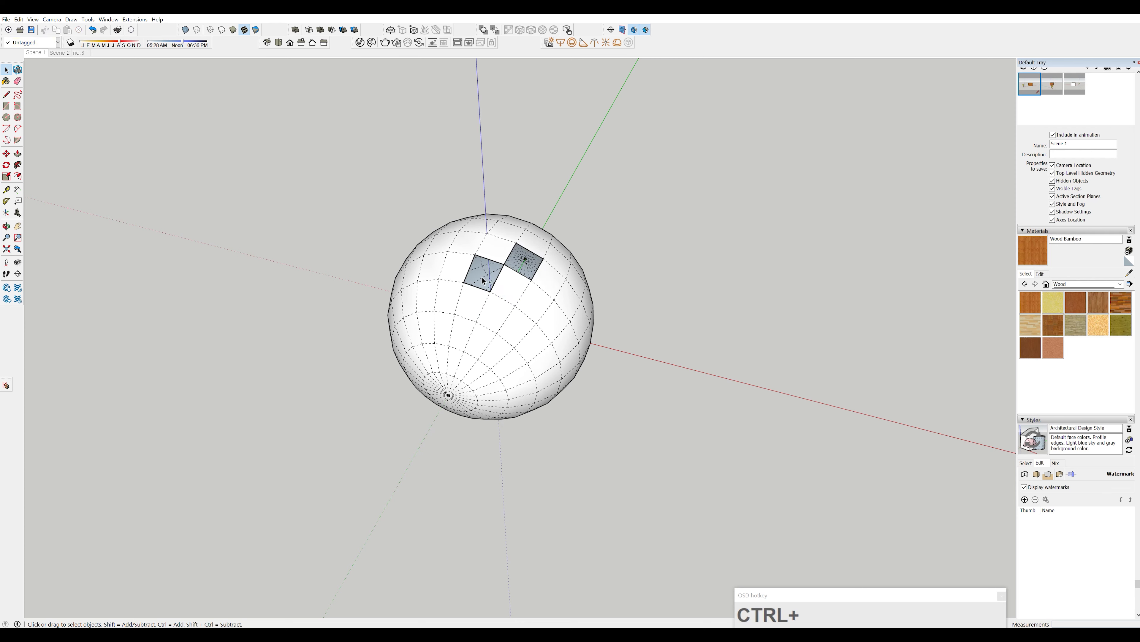
pyautogui.hotkey('ctrl', 'z')
pyautogui.hotkey('ctrl', 'z')
# - Turn off the display of hidden geometry and of hidden objects
pyautogui.click(32, 19)
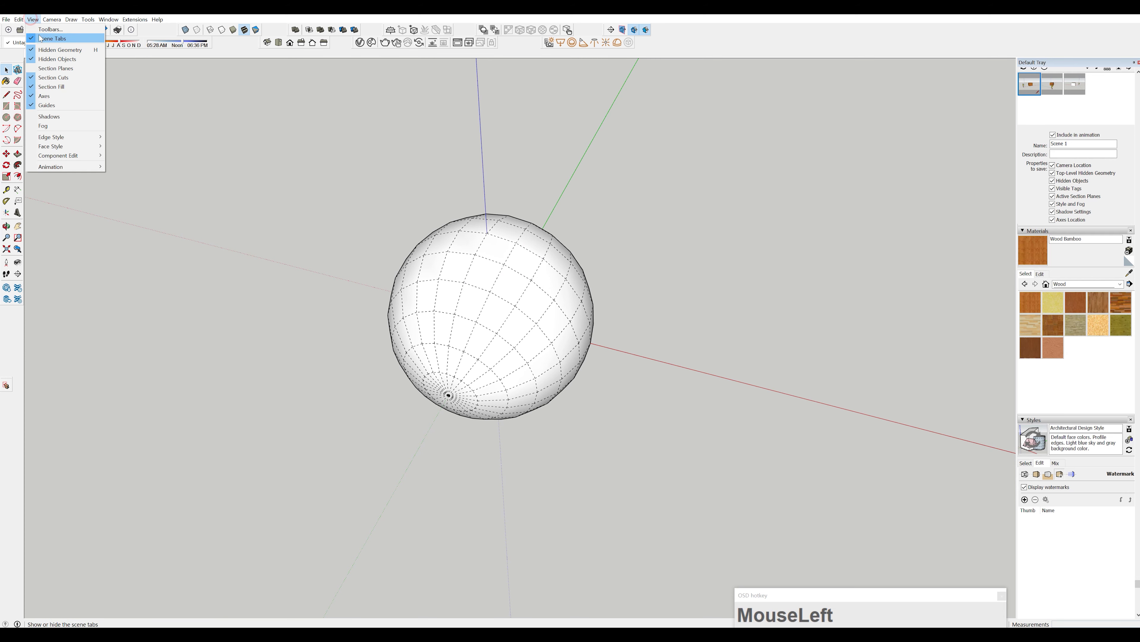
pyautogui.click(31, 48)
pyautogui.click(32, 20)
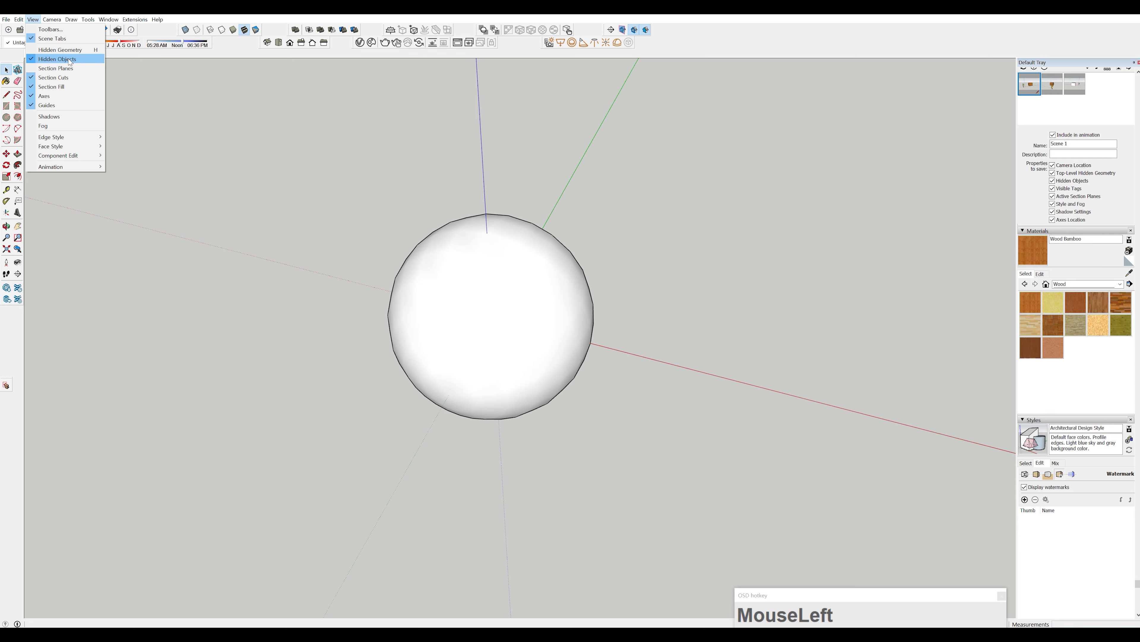
pyautogui.click(41, 59)
# - Hide the model axes with the Axes display option and turn them back on
pyautogui.click(32, 19)
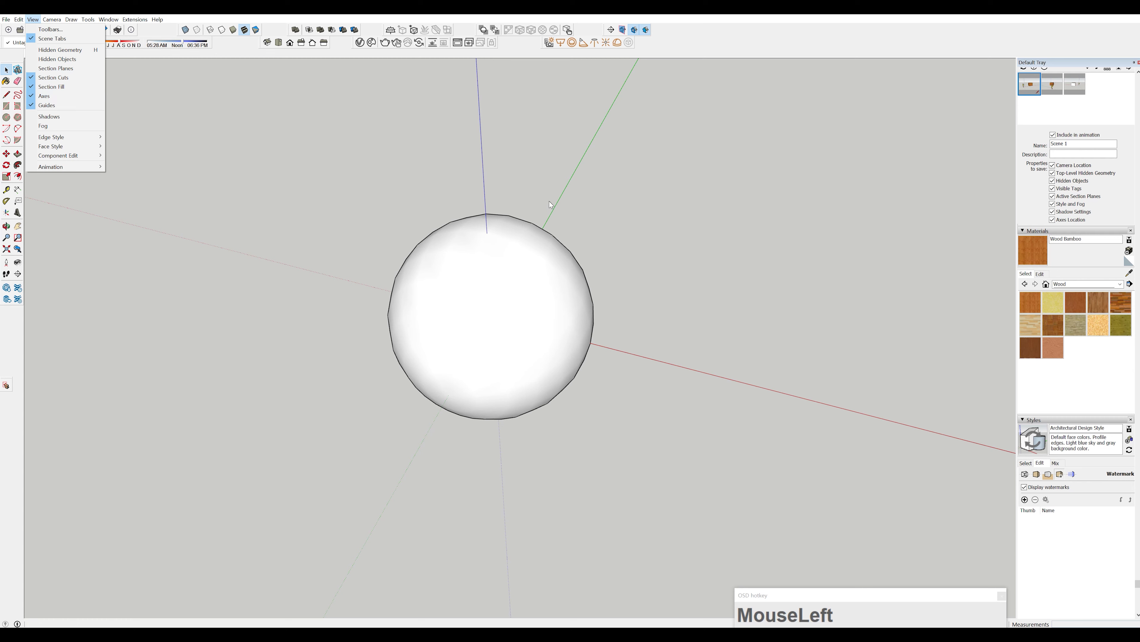
pyautogui.click(33, 96)
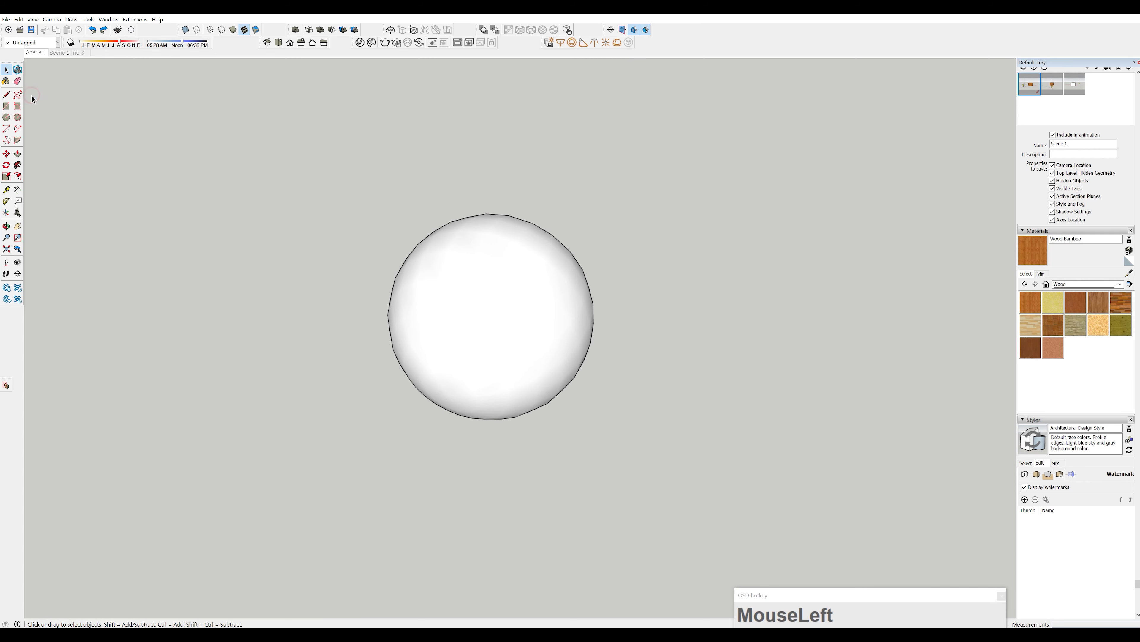
pyautogui.click(32, 19)
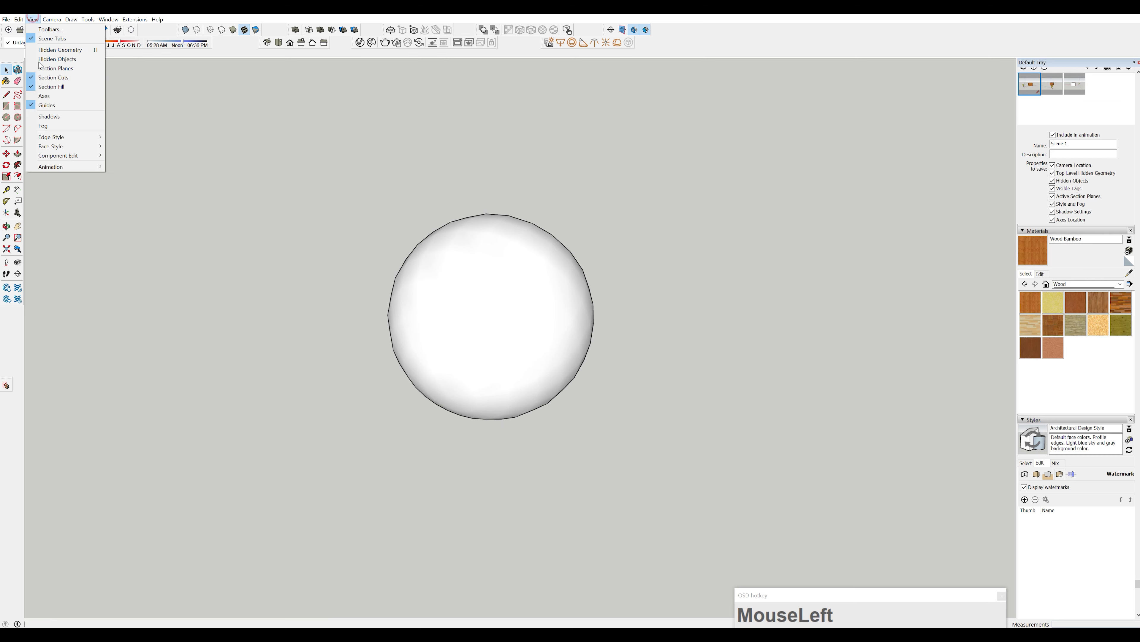
pyautogui.click(34, 96)
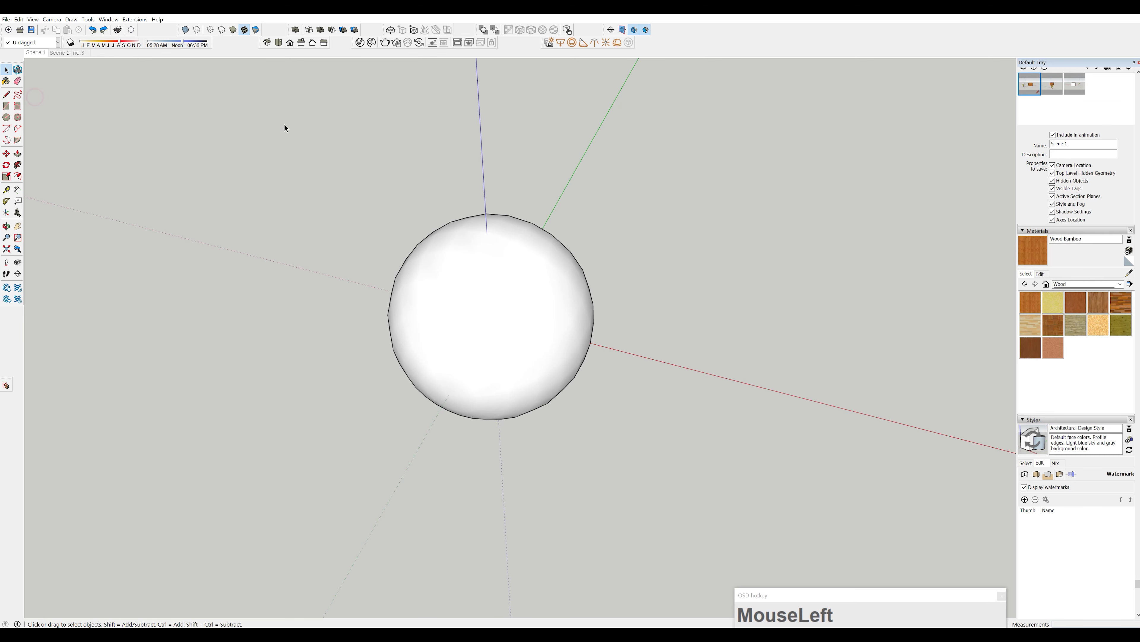
# - Hide the axes directly from the blue axis in the model, and restore them with the Axes display option
pyautogui.rightClick(480, 137)
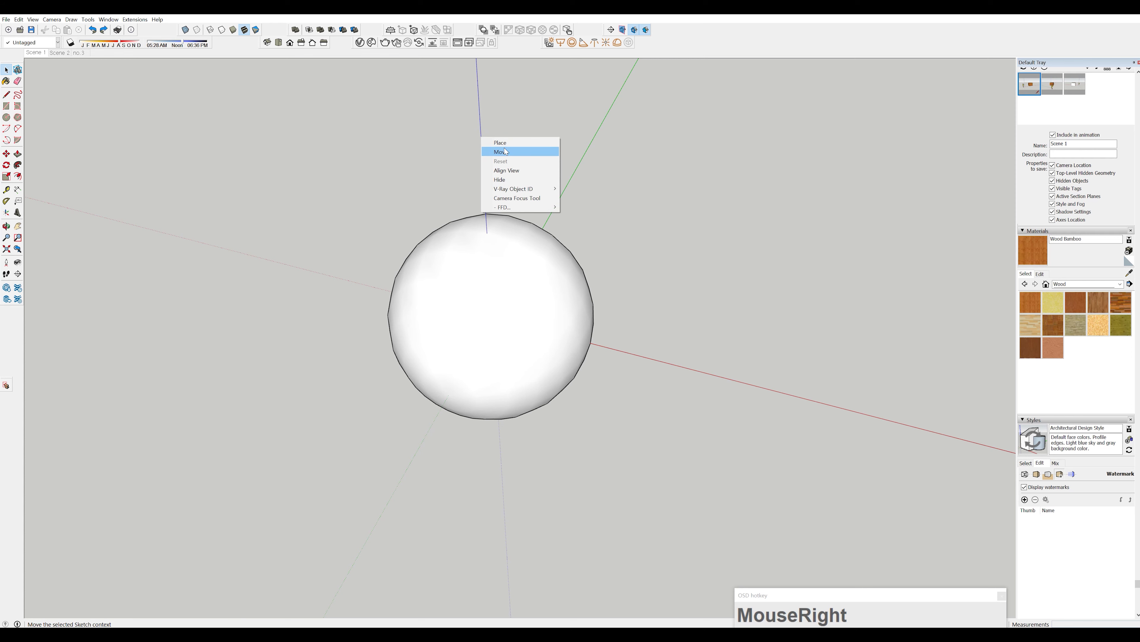
pyautogui.click(504, 182)
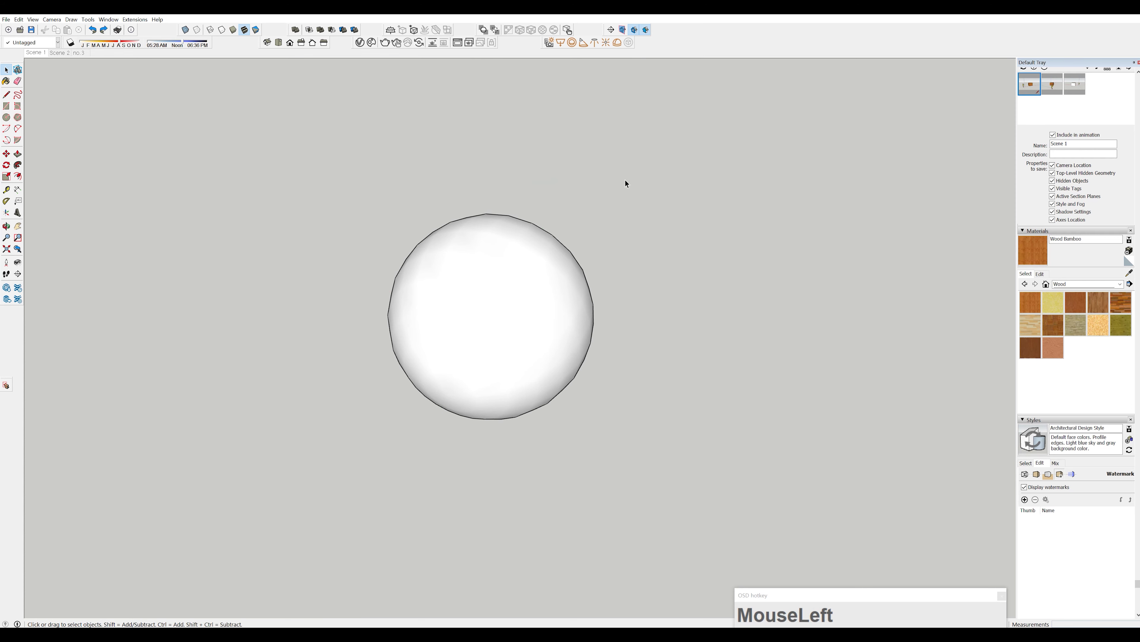
pyautogui.click(33, 19)
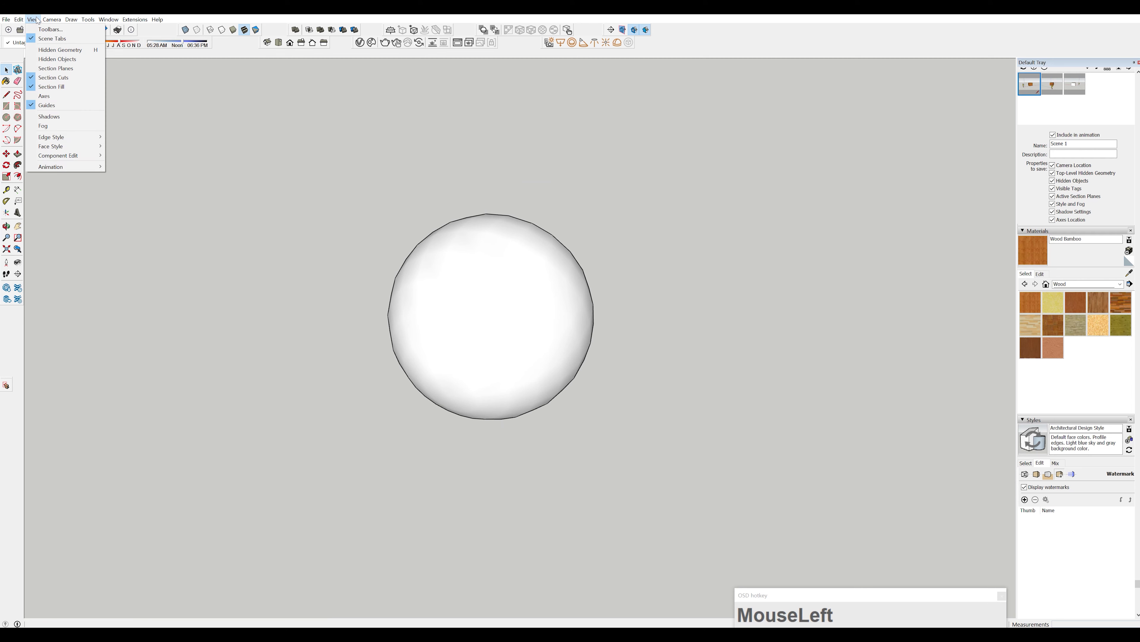
pyautogui.click(42, 97)
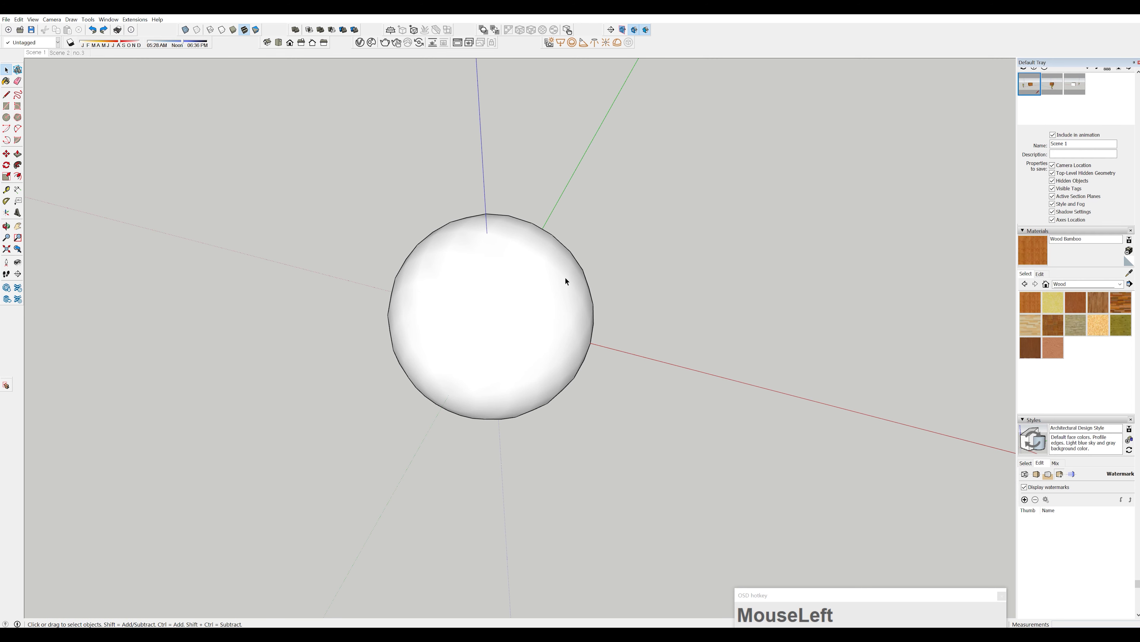
# - Place two guides parallel to the green axis beside the sphere with the Tape Measure, the first about 1439 mm from that axis
pyautogui.moveTo(566, 281); pyautogui.dragTo(611, 311, button='middle')
pyautogui.press('t')
pyautogui.click(551, 185)
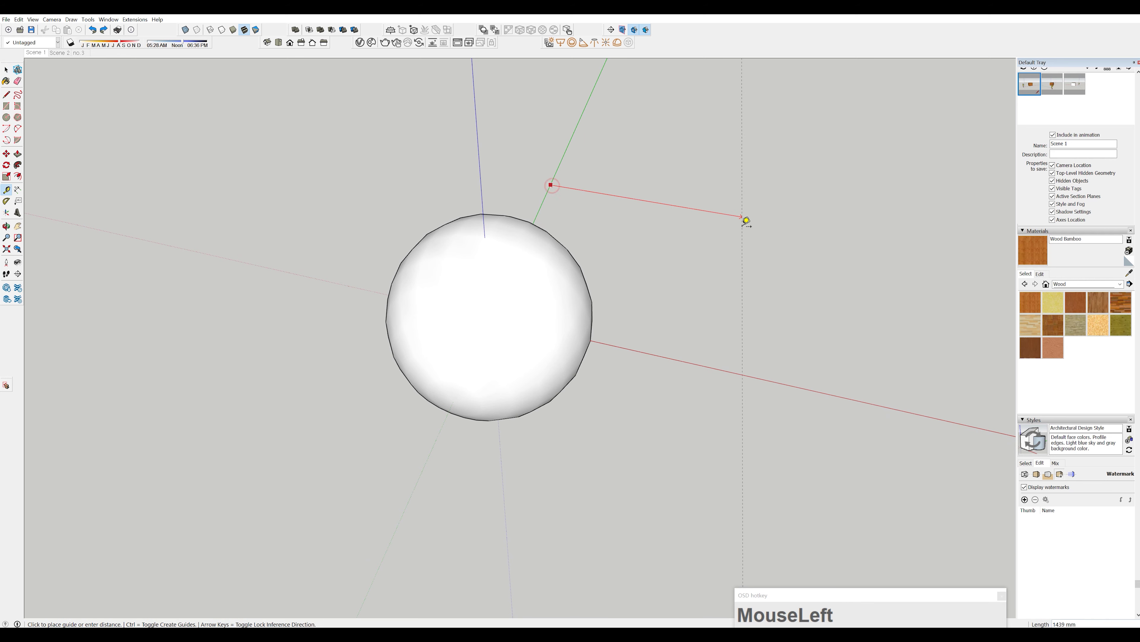
pyautogui.click(746, 220)
pyautogui.moveTo(743, 232); pyautogui.dragTo(847, 243)
pyautogui.keyDown('shift'); pyautogui.moveTo(678, 267); pyautogui.dragTo(649, 267, button='middle'); pyautogui.keyUp('shift')
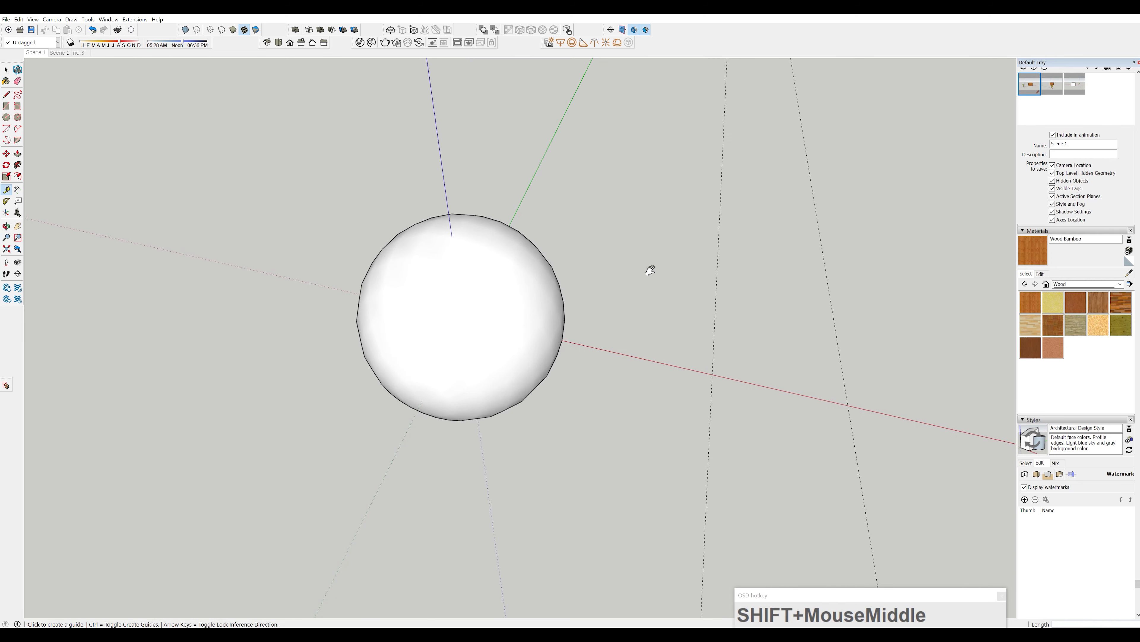
# - Hide both guides with the Guides display option and show them again
pyautogui.click(33, 20)
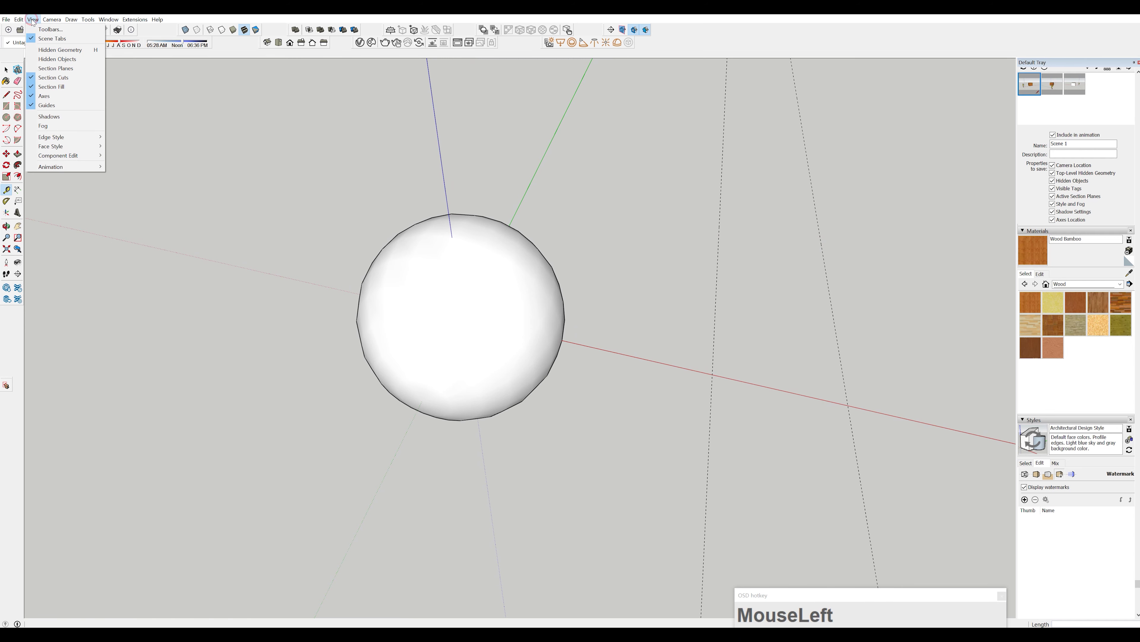
pyautogui.click(33, 106)
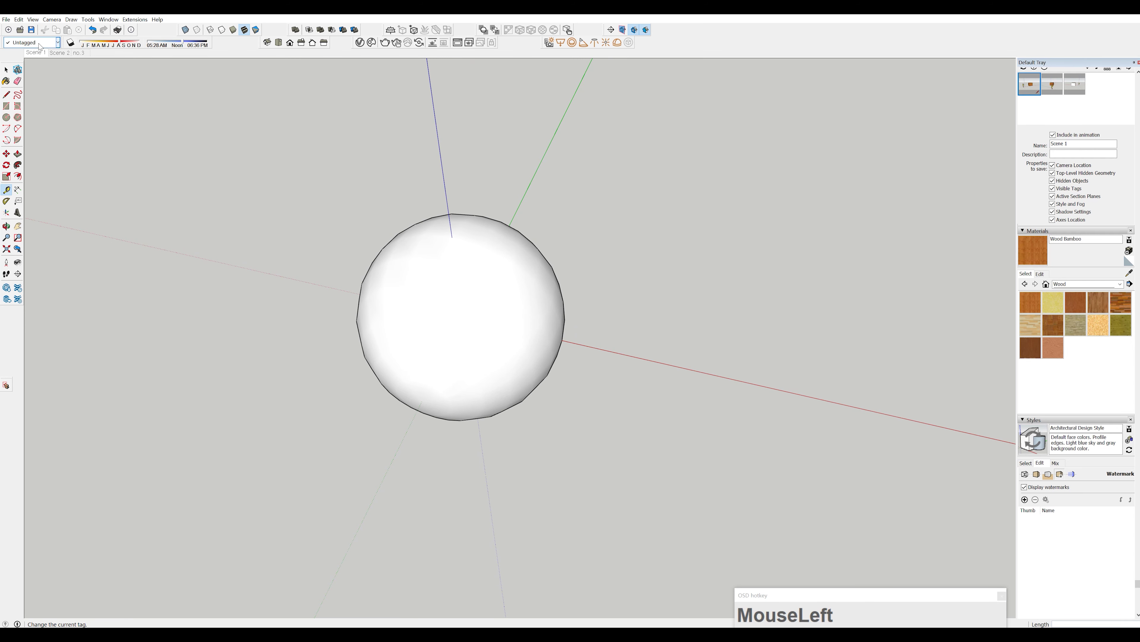
pyautogui.click(32, 20)
pyautogui.click(44, 105)
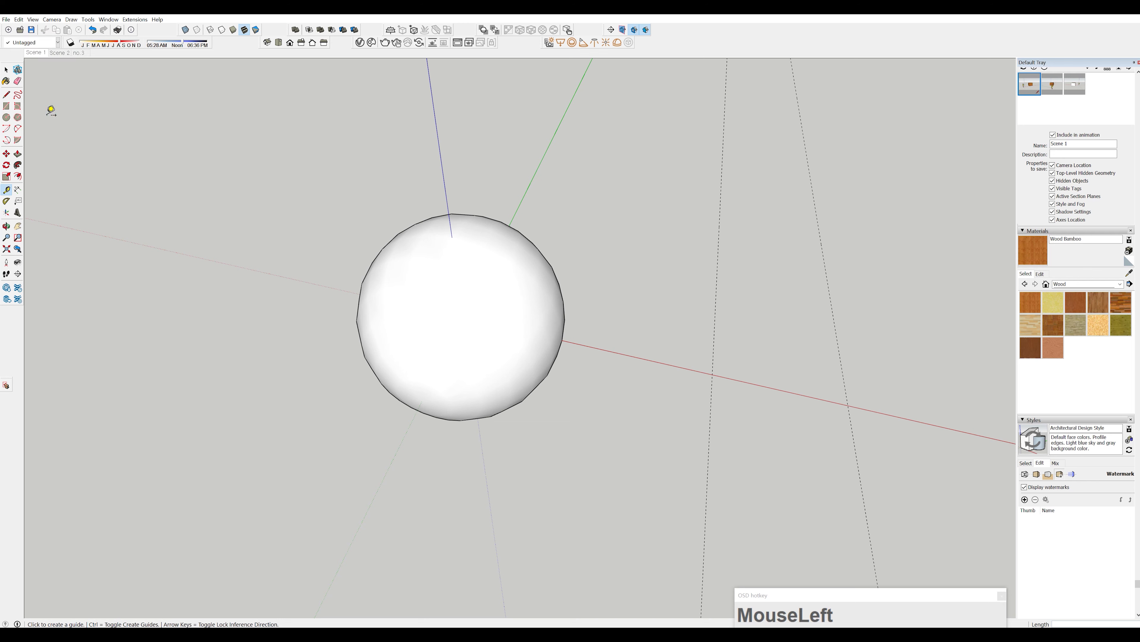
# - Draw a rectangle on the ground beside the sphere, lying across the red axis and the guides
pyautogui.click(33, 20)
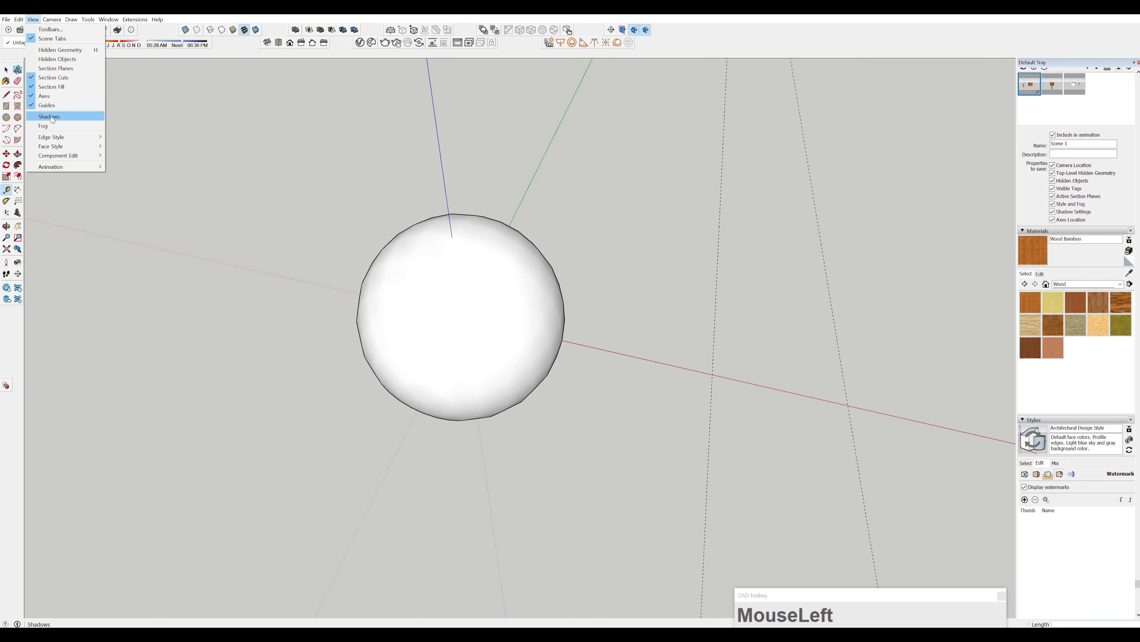
pyautogui.click(571, 227)
pyautogui.moveTo(570, 224)
pyautogui.mouseDown(button='middle')
pyautogui.moveTo(517, 244)
pyautogui.moveTo(606, 310)
pyautogui.moveTo(461, 257)
pyautogui.mouseUp(button='middle')
pyautogui.press('r')
pyautogui.click(600, 375)
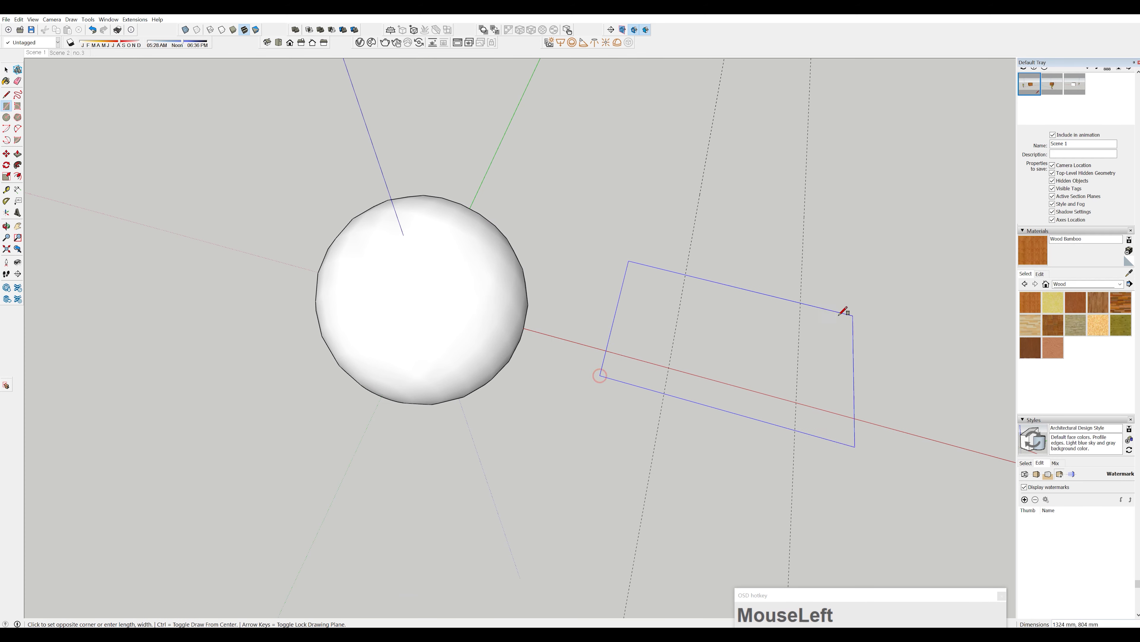
pyautogui.click(786, 298)
pyautogui.press('space')
pyautogui.keyDown('shift'); pyautogui.moveTo(786, 298); pyautogui.dragTo(542, 263, button='middle'); pyautogui.keyUp('shift')
# - Raise the rectangle's face with Push/Pull into a box roughly as tall as the sphere
pyautogui.click(536, 266)
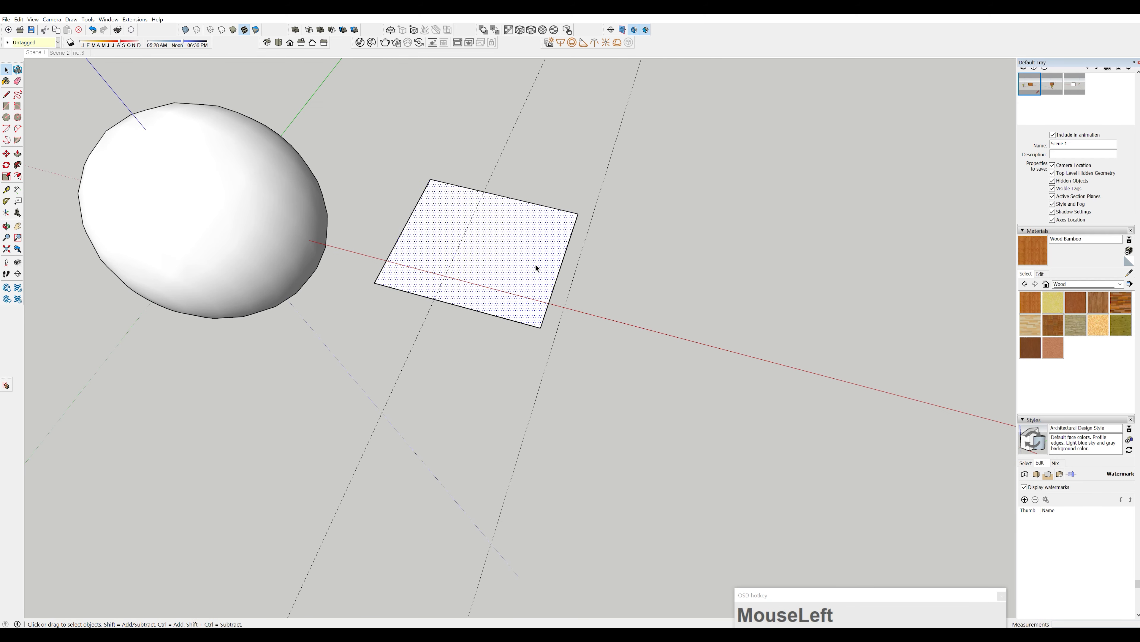
pyautogui.press('p')
pyautogui.click(534, 265)
pyautogui.click(522, 148)
pyautogui.press('space')
# - Turn on shadows for the sphere and box and view them from a lower angle
pyautogui.keyDown('shift'); pyautogui.moveTo(399, 283); pyautogui.dragTo(542, 356, button='middle'); pyautogui.keyUp('shift')
pyautogui.scroll(-2, 504, 362)
pyautogui.scroll(1, 521, 317)
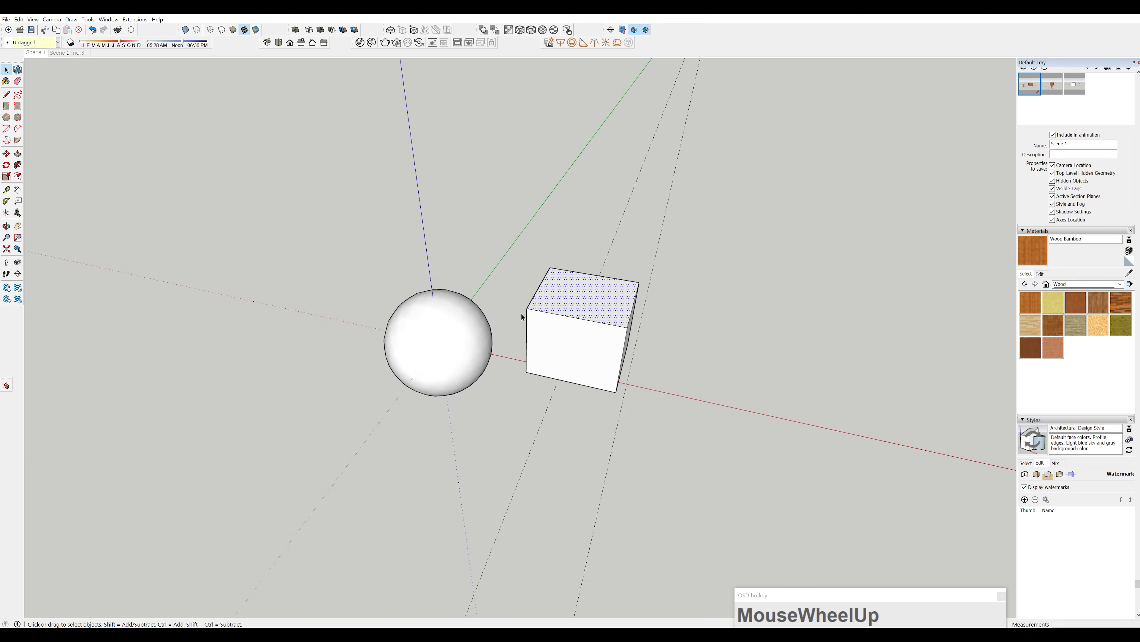
pyautogui.scroll(-1, 521, 314)
pyautogui.keyDown('shift'); pyautogui.moveTo(522, 314); pyautogui.dragTo(508, 323, button='middle'); pyautogui.keyUp('shift')
pyautogui.click(33, 19)
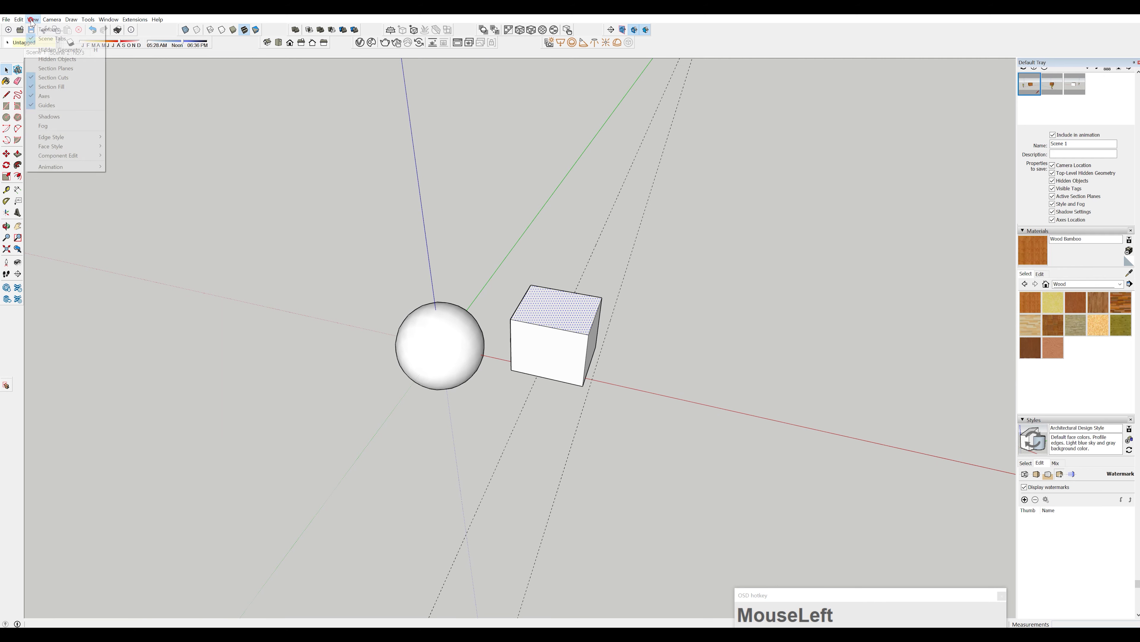
pyautogui.click(48, 116)
pyautogui.moveTo(651, 393); pyautogui.dragTo(265, 369, button='middle')
pyautogui.moveTo(598, 382); pyautogui.dragTo(447, 317, button='middle')
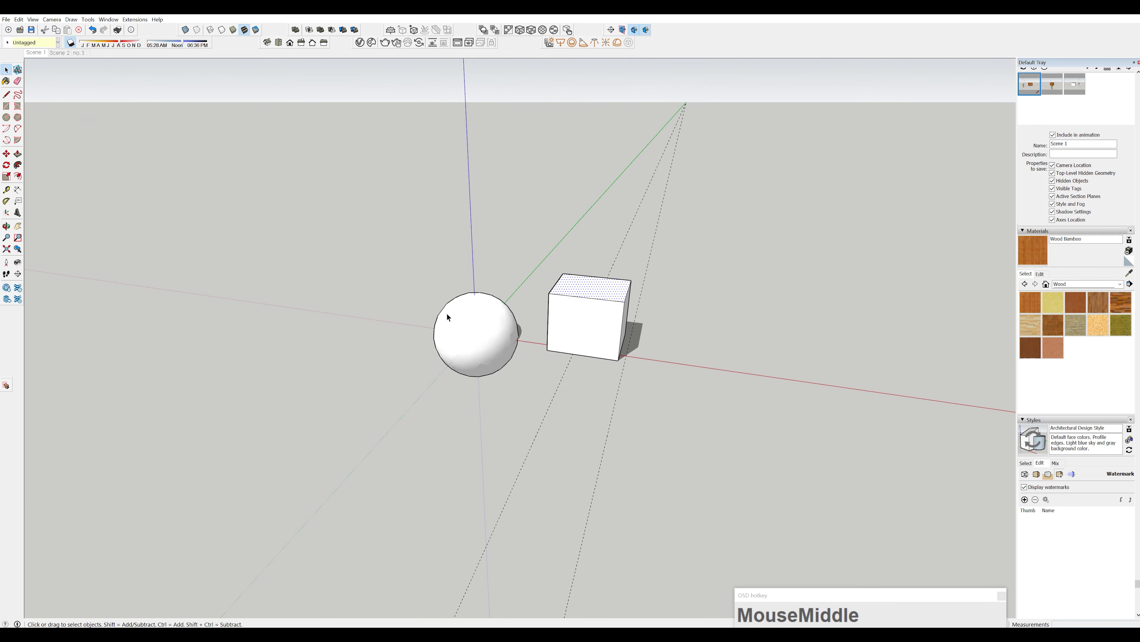
# - Undock the Shadows toolbar and toggle the shadows off and on twice from it
pyautogui.moveTo(61, 45); pyautogui.dragTo(104, 103)
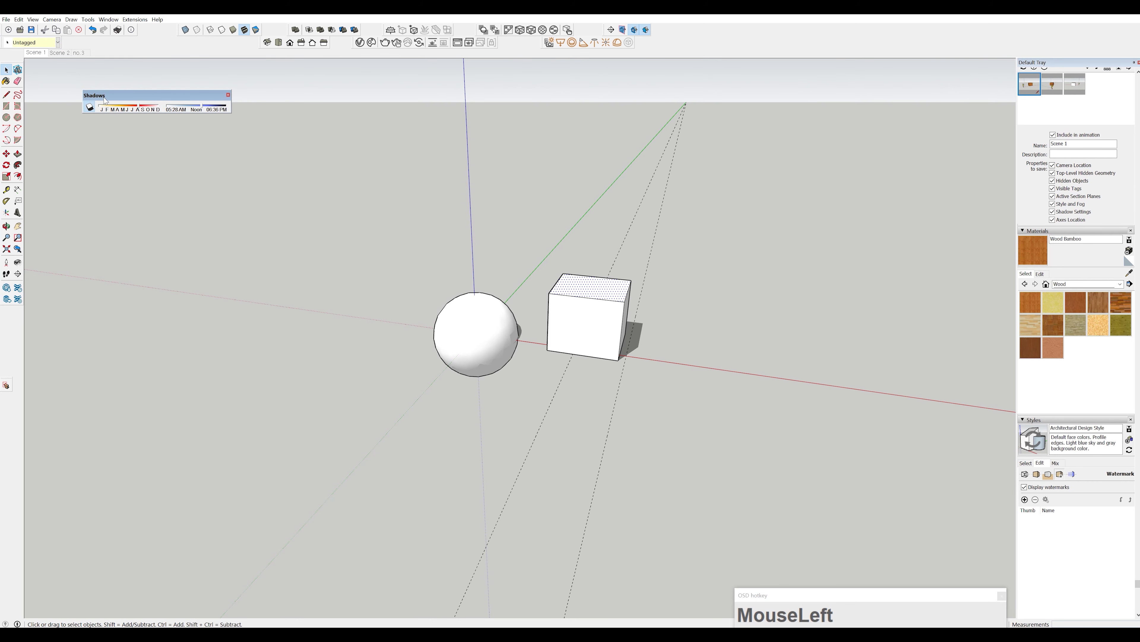
pyautogui.click(89, 106)
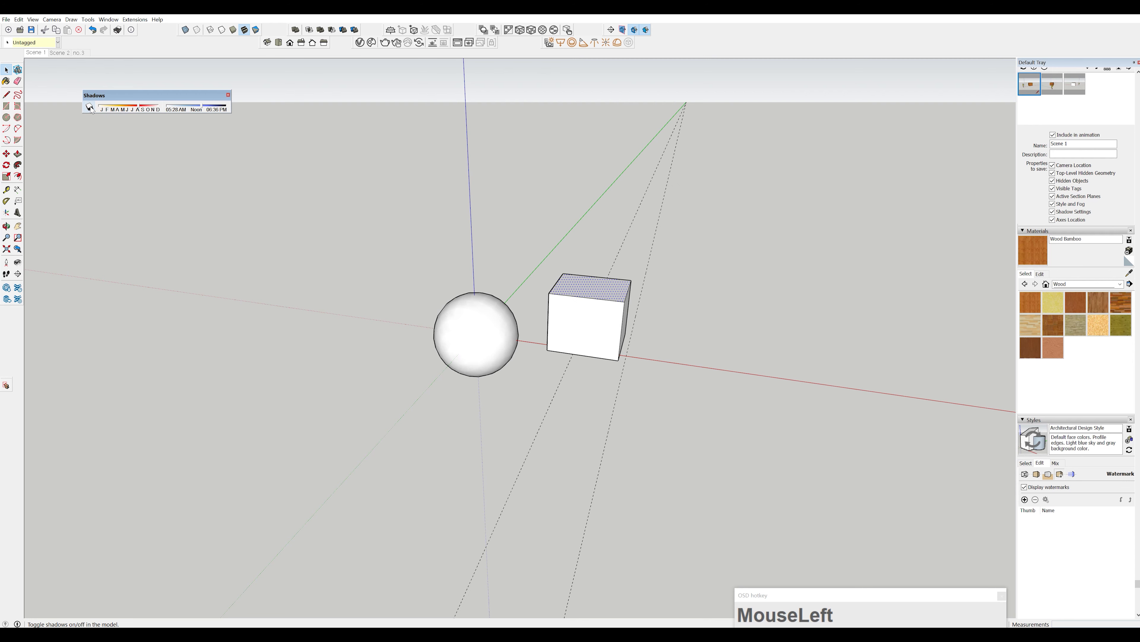
pyautogui.click(90, 107)
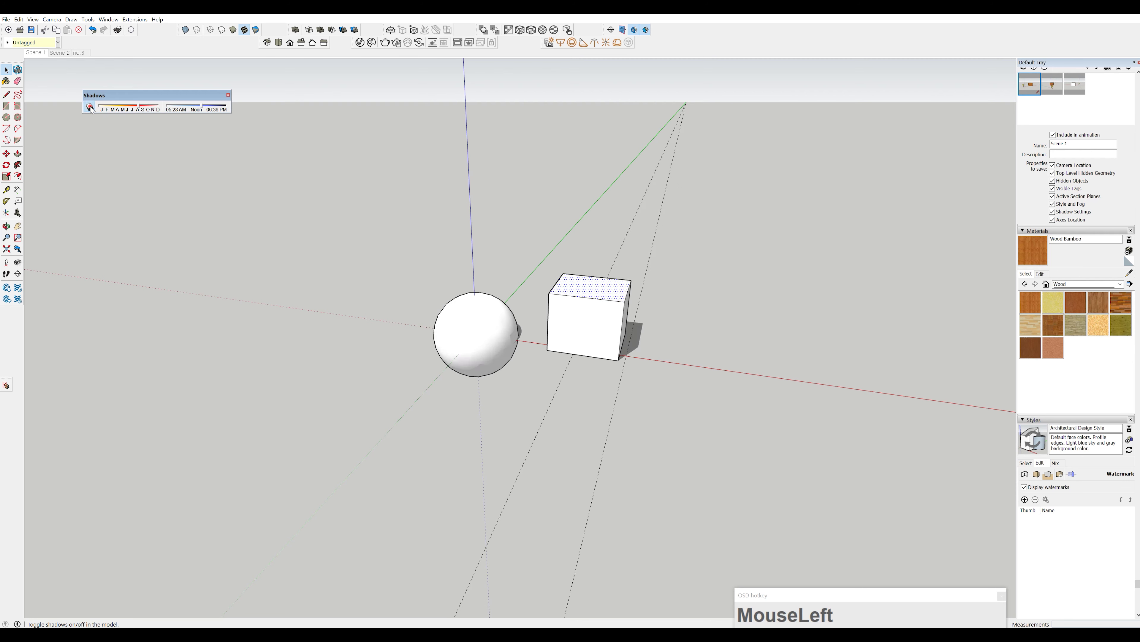
pyautogui.click(89, 107)
pyautogui.click(89, 107)
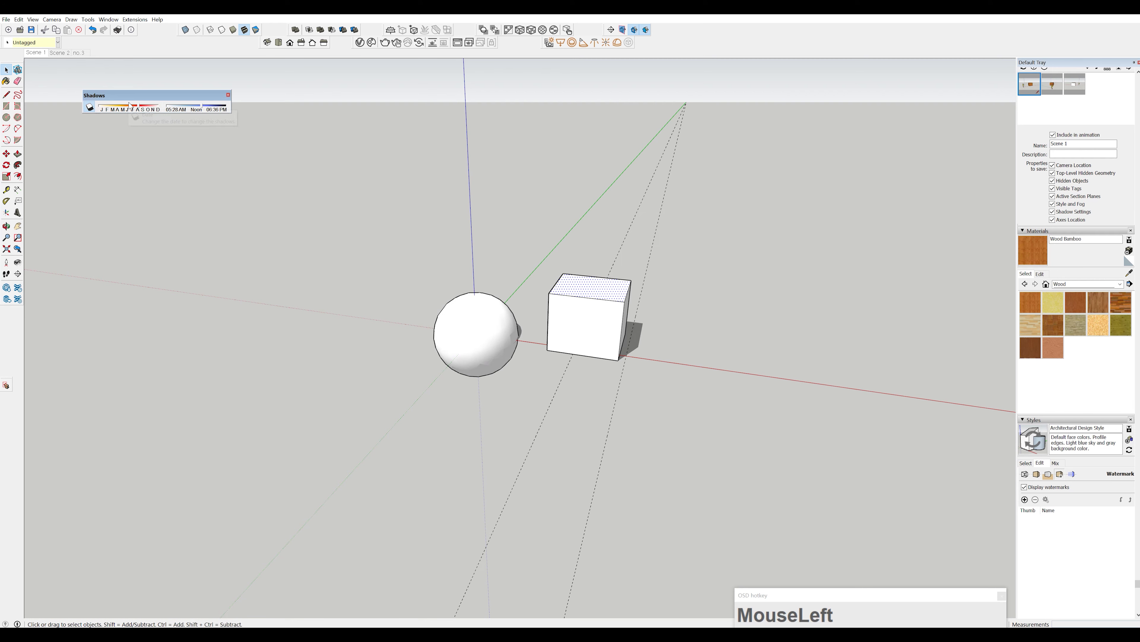
# - Shift the shadow date and time of day earlier, and dock the Shadows toolbar back in place
pyautogui.moveTo(138, 109); pyautogui.dragTo(121, 106)
pyautogui.moveTo(200, 106); pyautogui.dragTo(182, 107)
pyautogui.moveTo(211, 113); pyautogui.dragTo(72, 44)
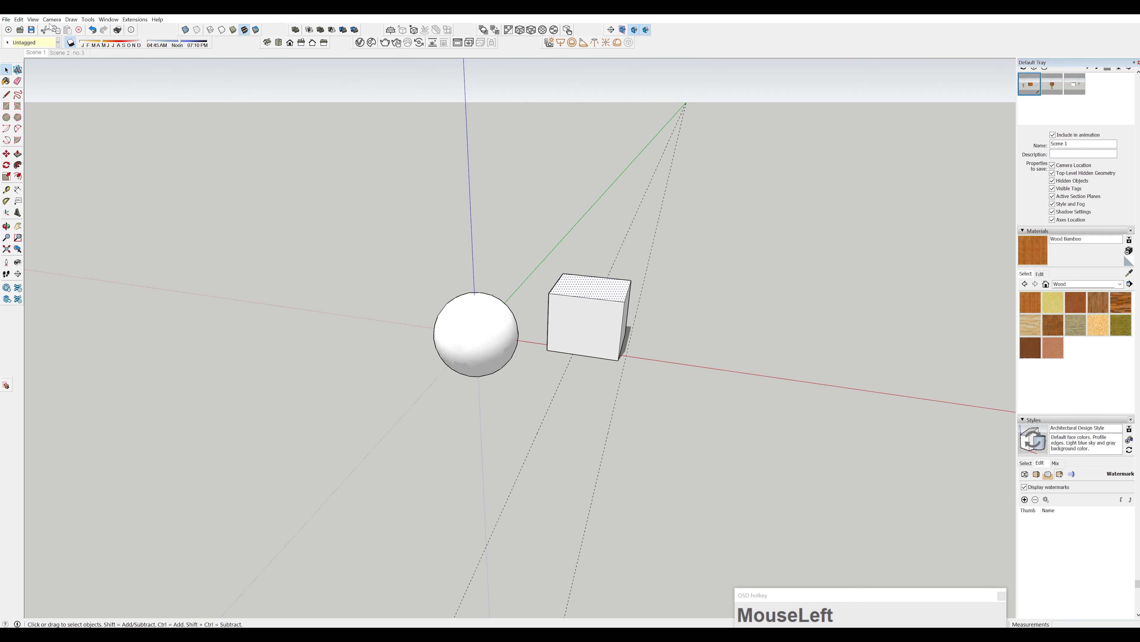
# - Turn on fog in the view and enable the Fog dialog for the Default Tray
pyautogui.click(33, 19)
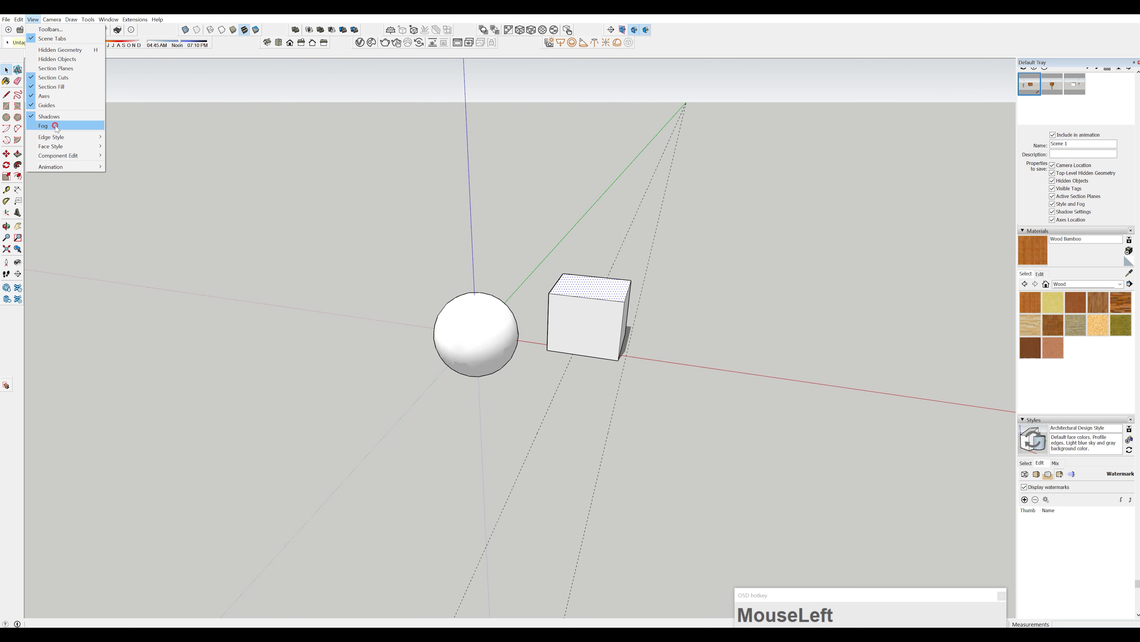
pyautogui.click(55, 126)
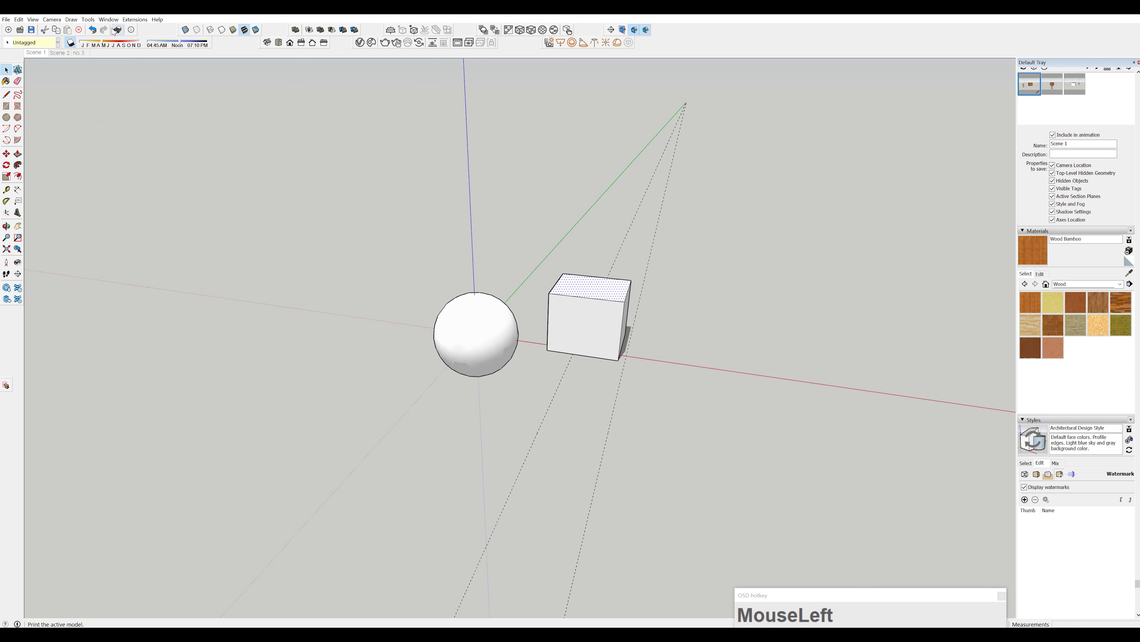
pyautogui.rightClick(1050, 63)
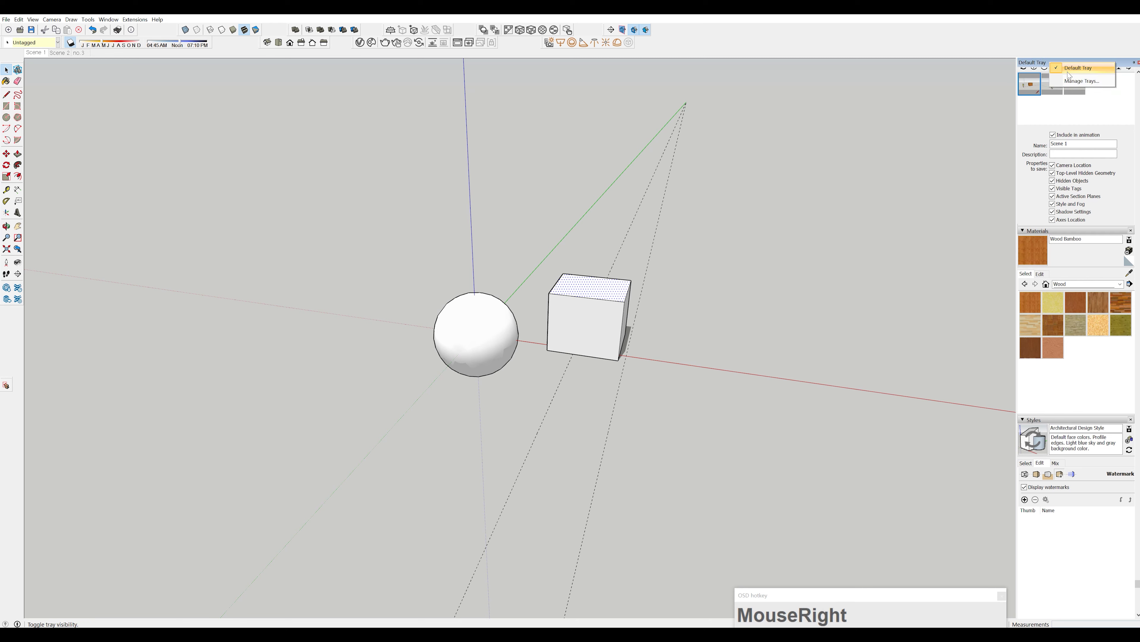
pyautogui.click(1064, 81)
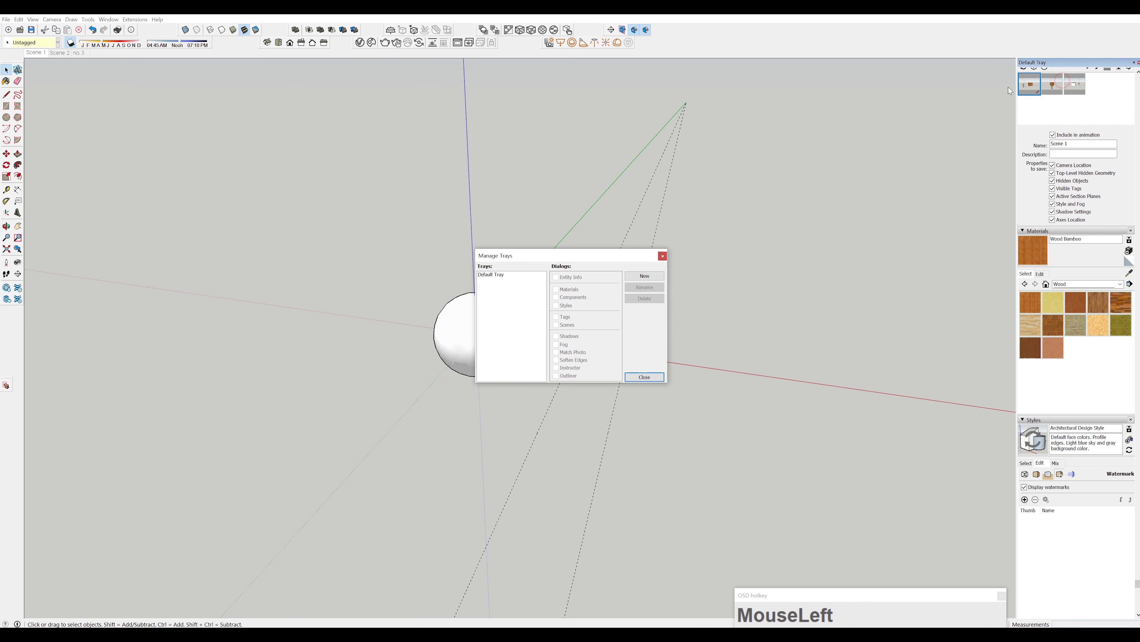
pyautogui.moveTo(583, 255); pyautogui.dragTo(688, 111)
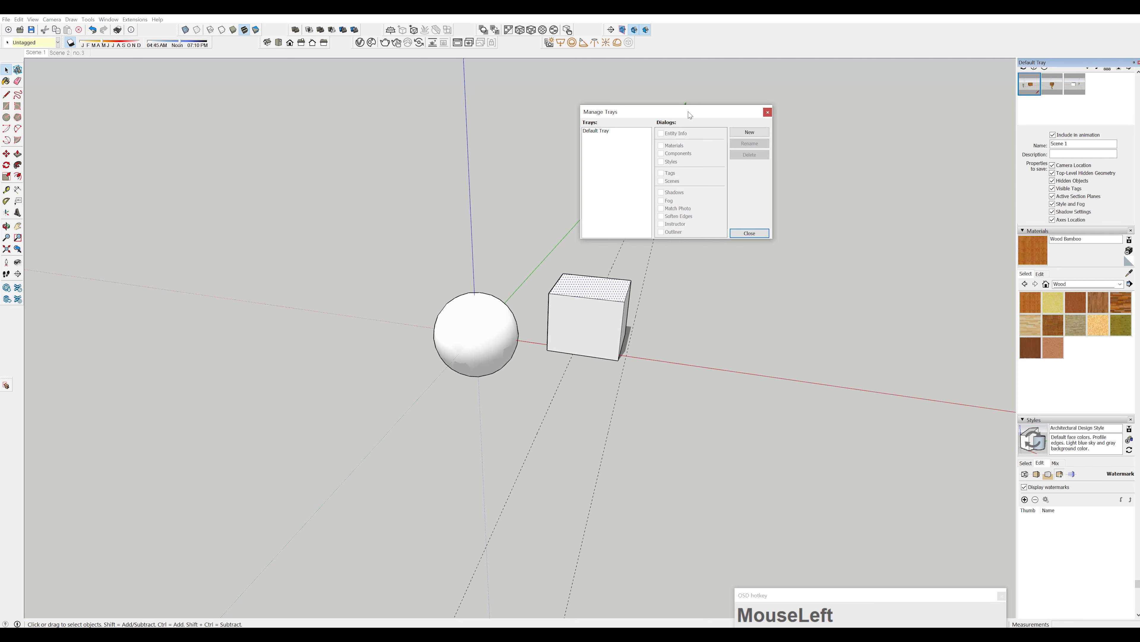
pyautogui.click(601, 132)
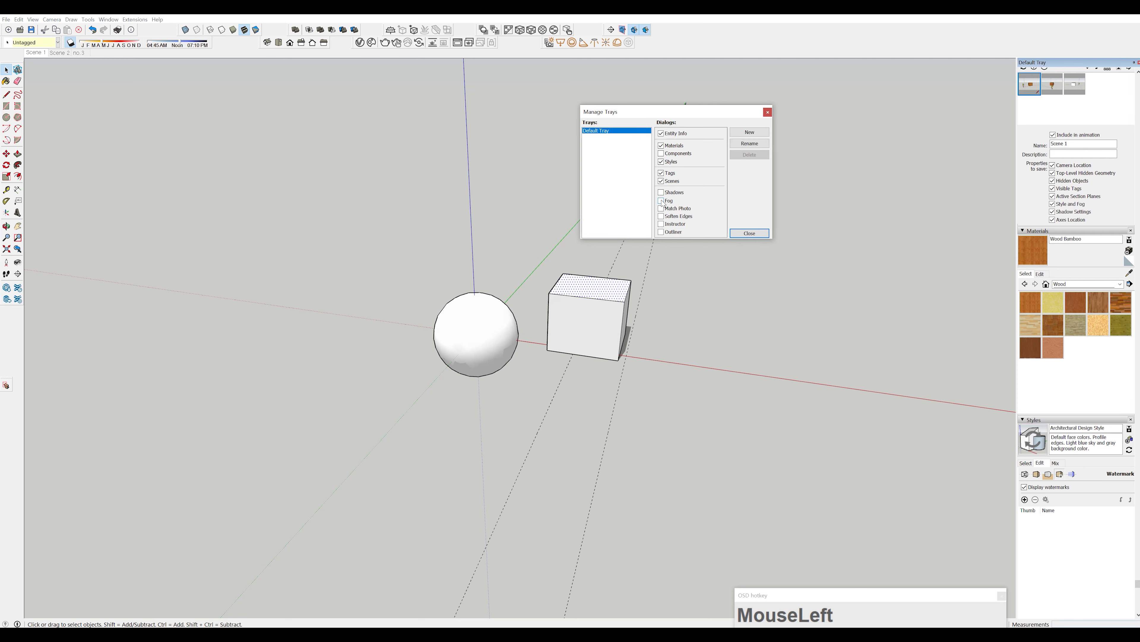
pyautogui.click(661, 201)
pyautogui.click(753, 237)
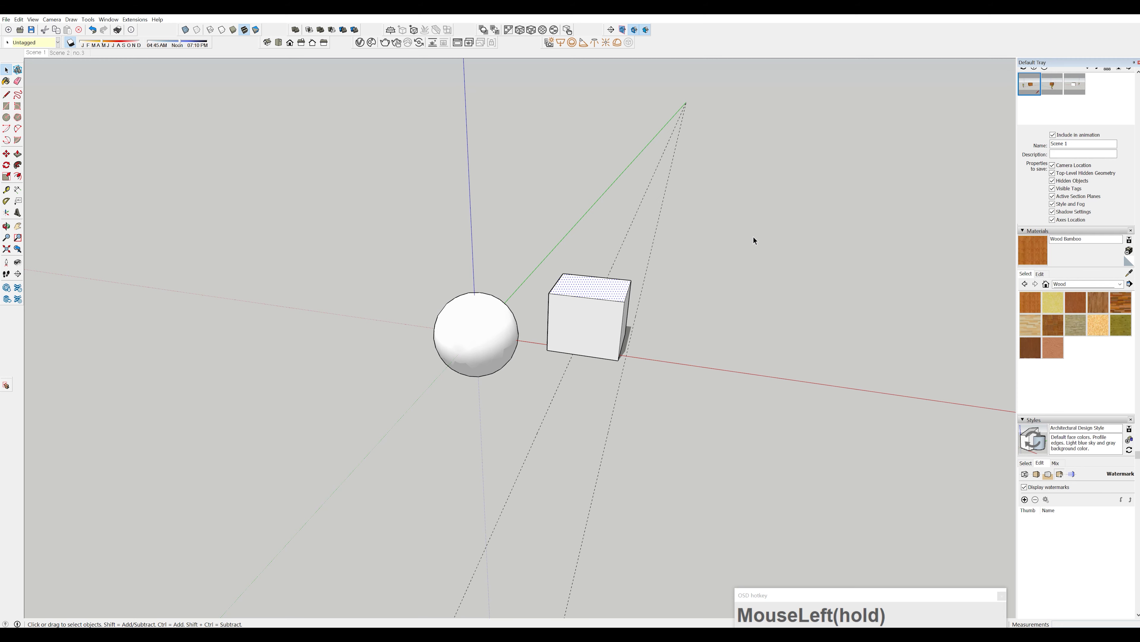
# - Adjust both fog distance limits so the fog fades the distant axes and guides, and check it from a lower angle
pyautogui.scroll(-3, 1076, 406)
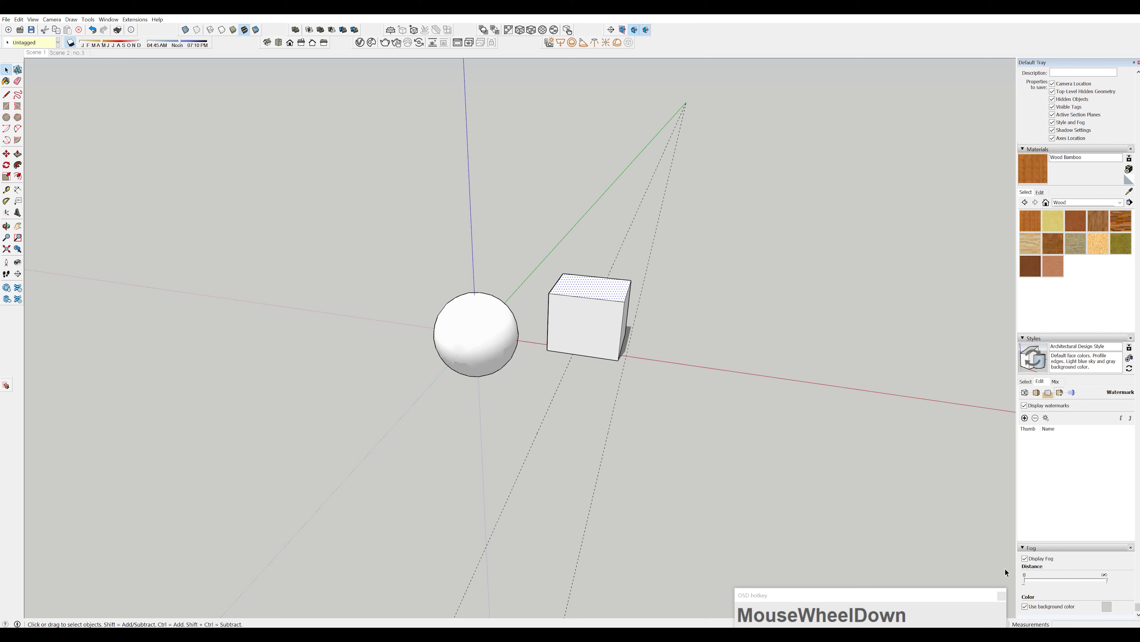
pyautogui.moveTo(1107, 579)
pyautogui.mouseDown()
pyautogui.moveTo(1065, 589)
pyautogui.moveTo(1107, 580)
pyautogui.mouseUp()
pyautogui.moveTo(1024, 580); pyautogui.dragTo(1092, 579)
pyautogui.moveTo(786, 395); pyautogui.dragTo(878, 392, button='middle')
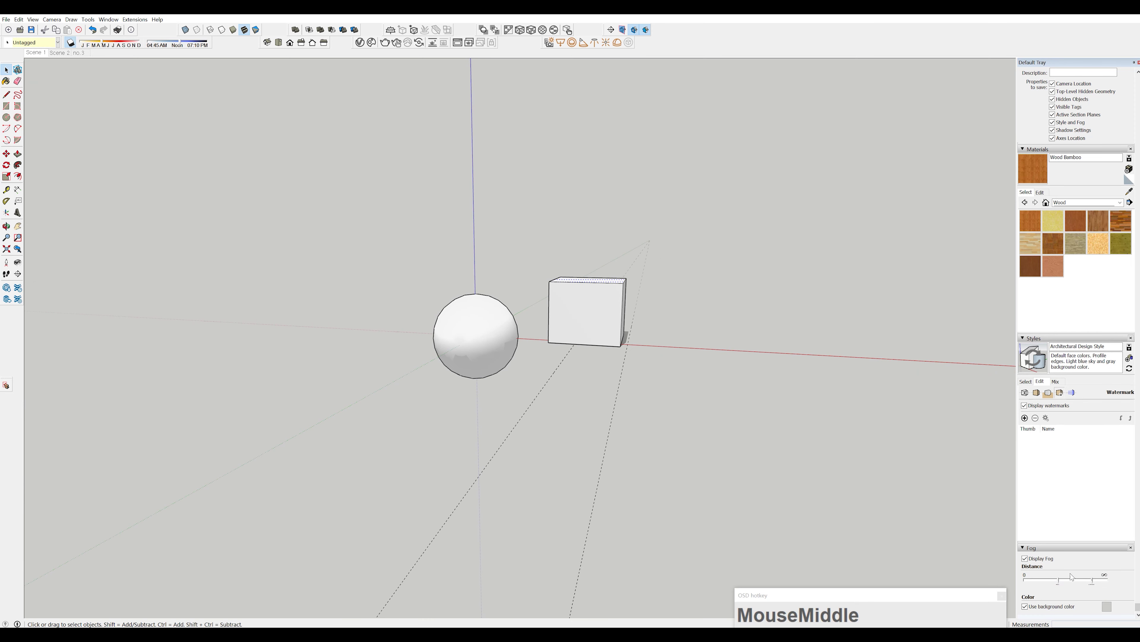
# - Nudge the far fog distance limit and turn off the fog display
pyautogui.moveTo(1093, 581); pyautogui.dragTo(1094, 581)
pyautogui.click(1025, 559)
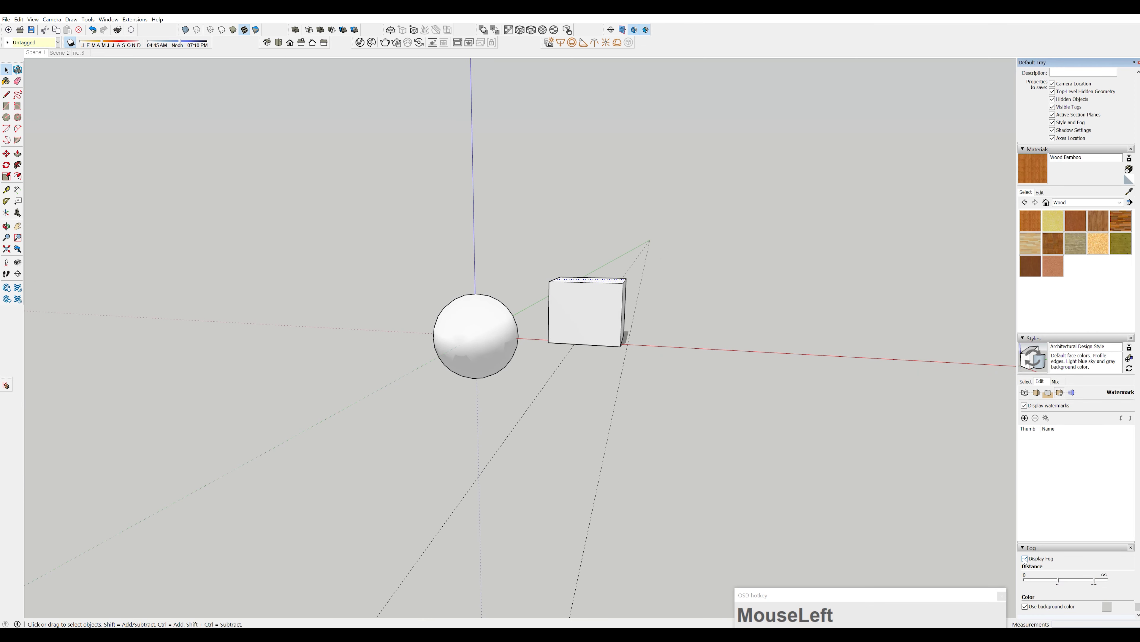
pyautogui.moveTo(886, 476); pyautogui.dragTo(738, 329, button='middle')
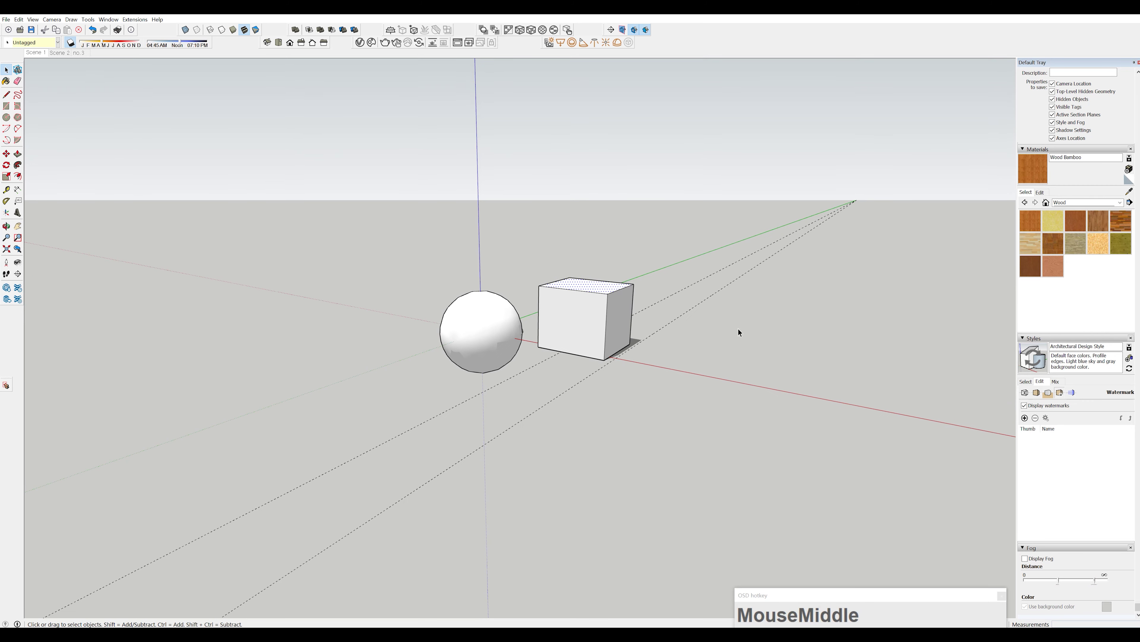
# - Delete the dashed guide lines around the box and remove the Fog dialog from the tray
pyautogui.moveTo(817, 236); pyautogui.dragTo(727, 332)
pyautogui.press('Delete')
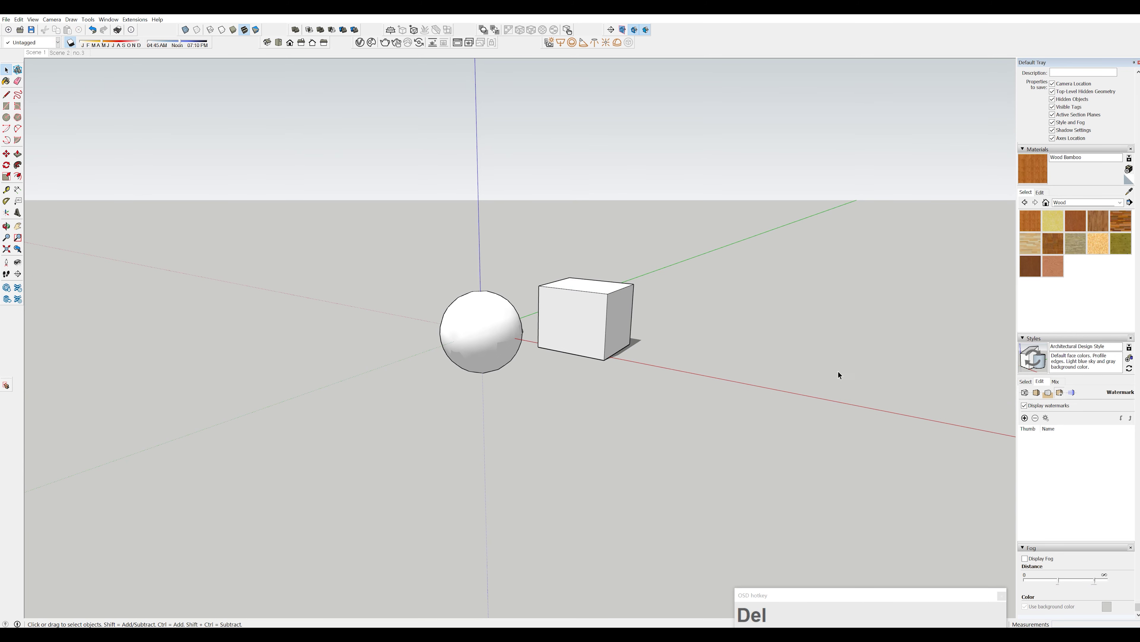
pyautogui.click(1131, 548)
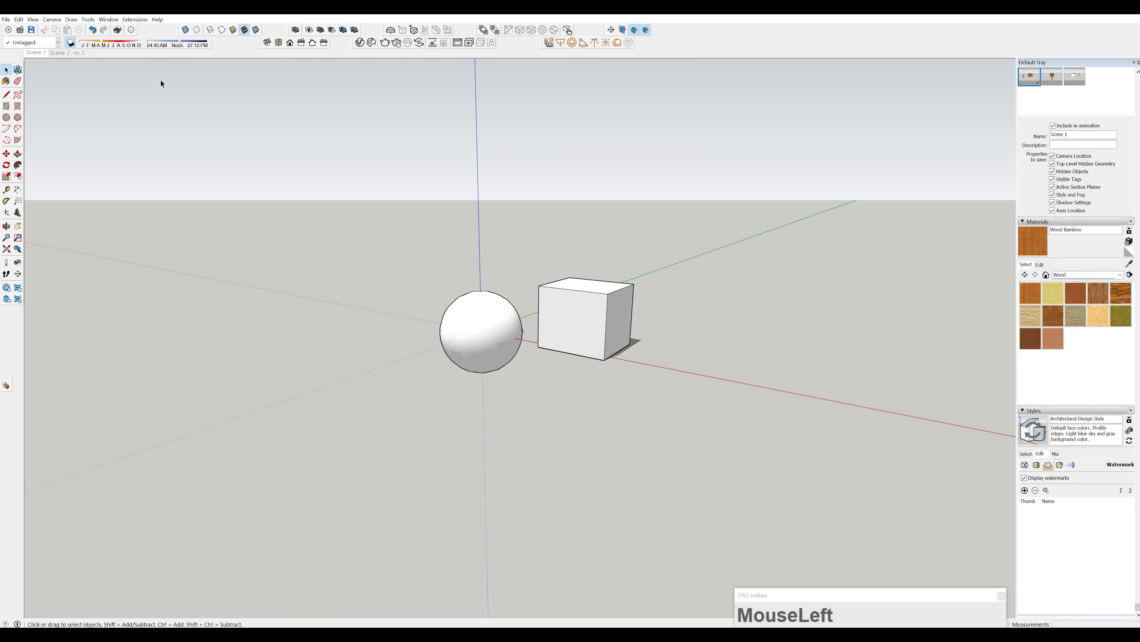
# - Look at the Edge Style display options, and collapse and re-expand the Styles dialog in the tray
pyautogui.click(33, 19)
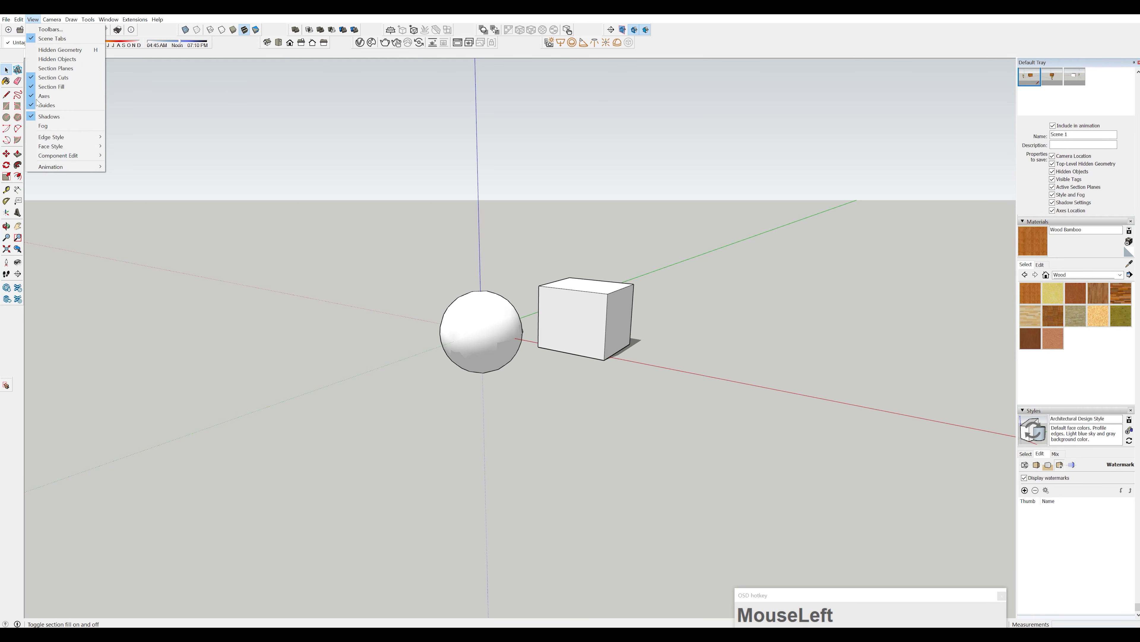
pyautogui.moveTo(48, 139)
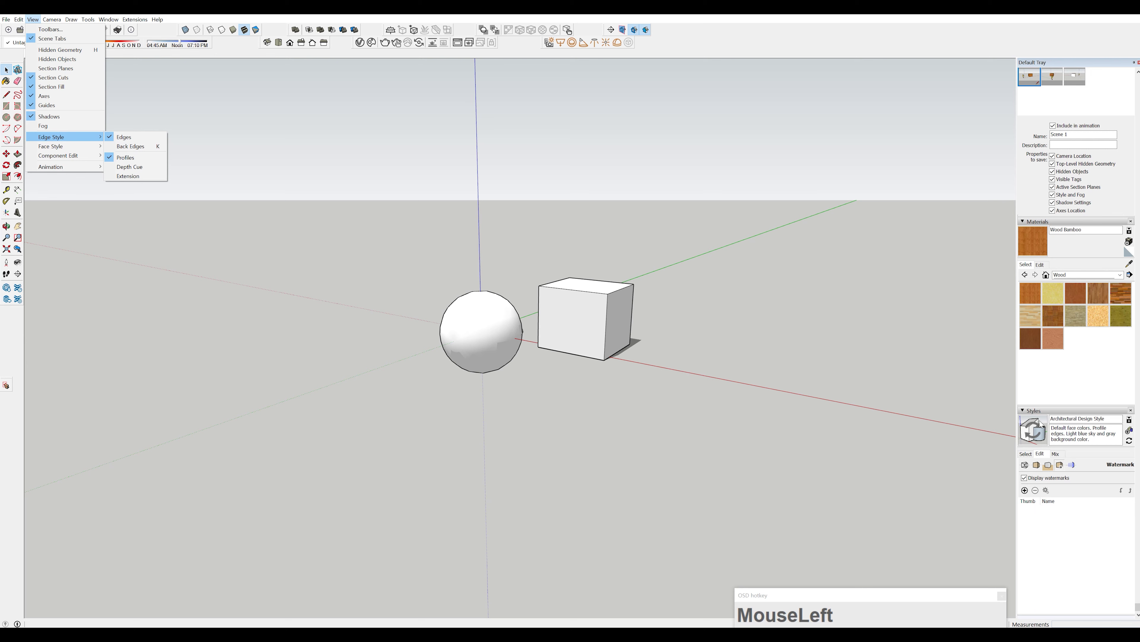
pyautogui.click(1046, 410)
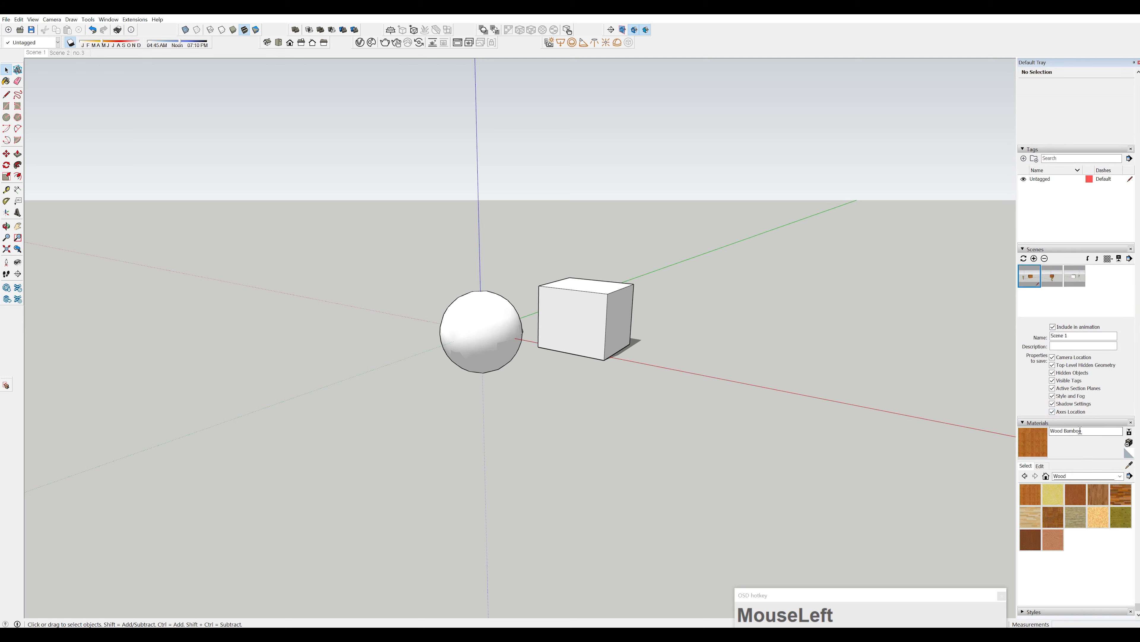
pyautogui.scroll(-2, 1046, 605)
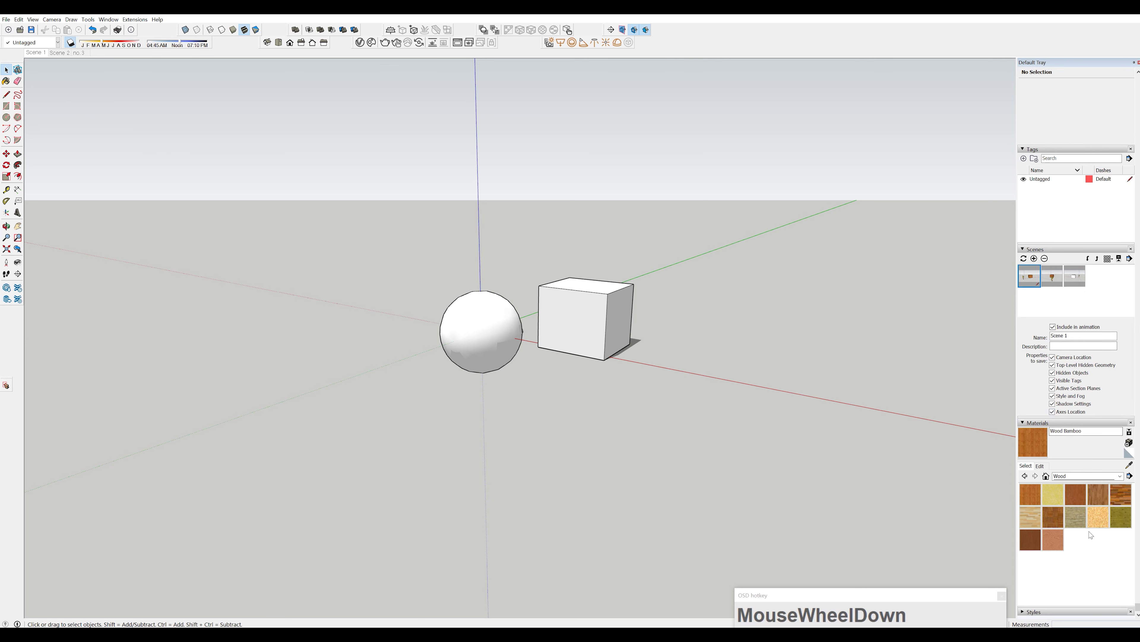
pyautogui.click(1044, 612)
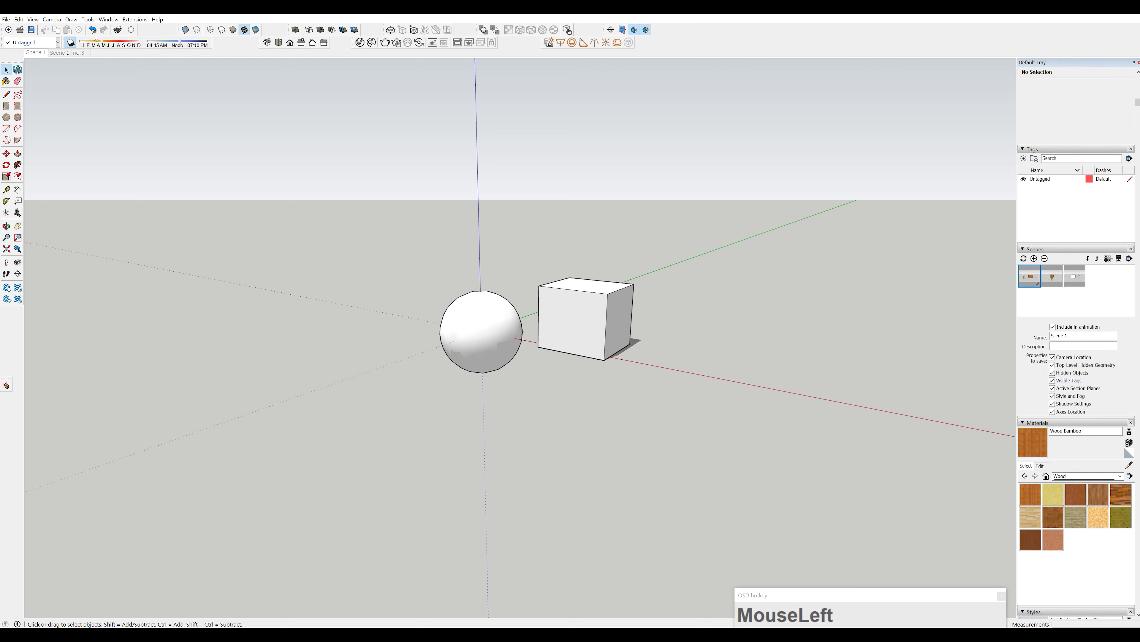
# - Check the list of dialogs available for the Default Tray and bring its Styles dialog into view
pyautogui.click(108, 20)
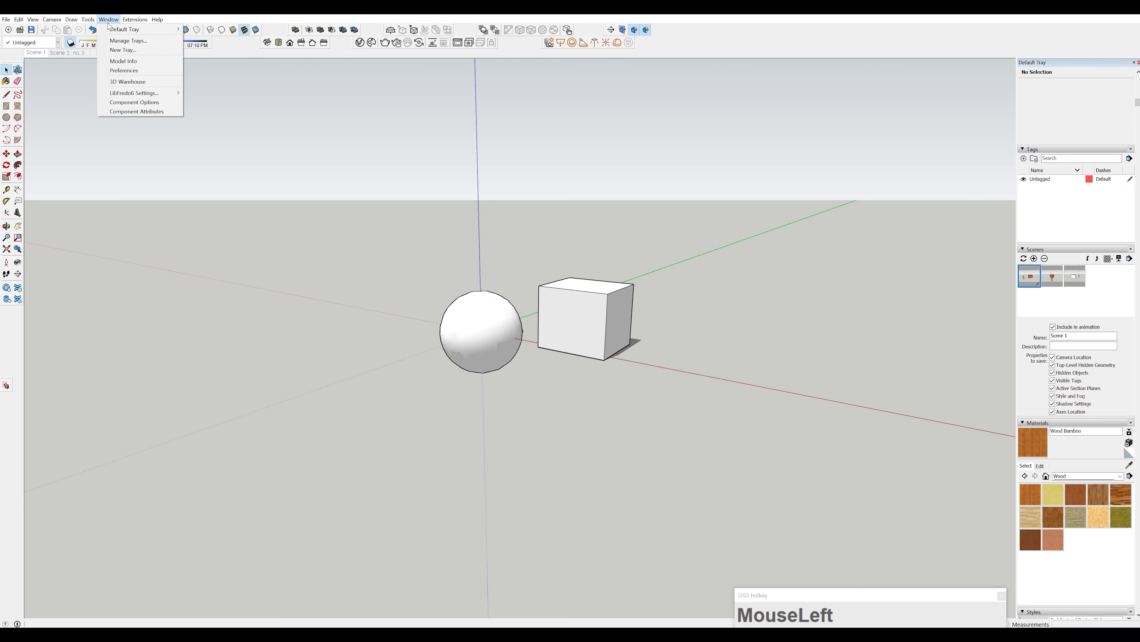
pyautogui.moveTo(140, 31)
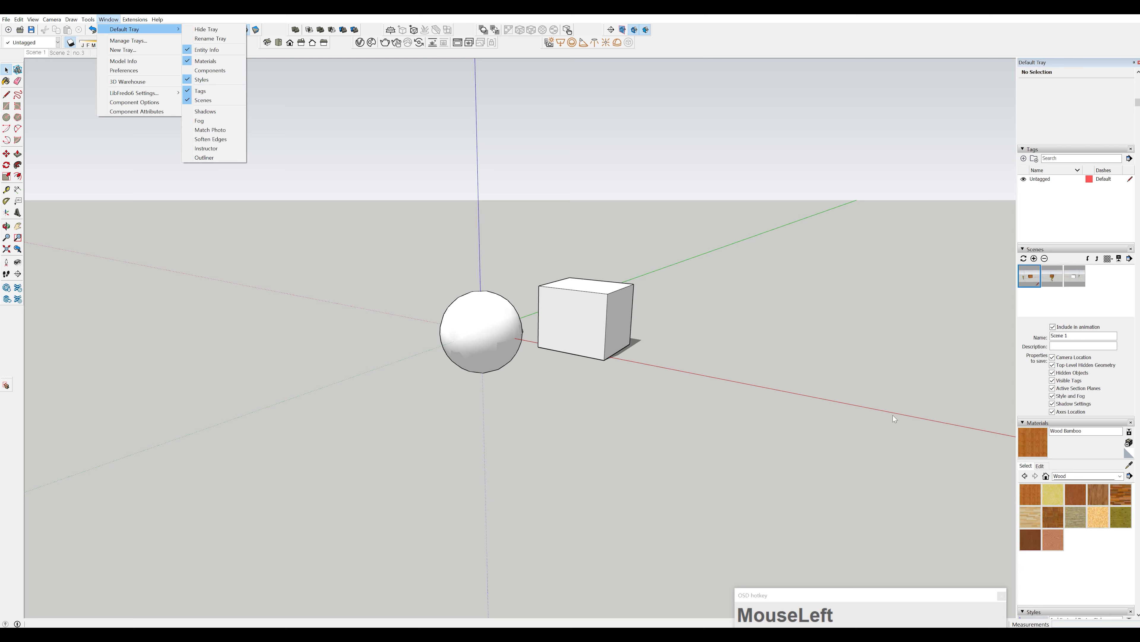
pyautogui.click(197, 84)
pyautogui.scroll(-3, 1086, 517)
pyautogui.scroll(-3, 1086, 516)
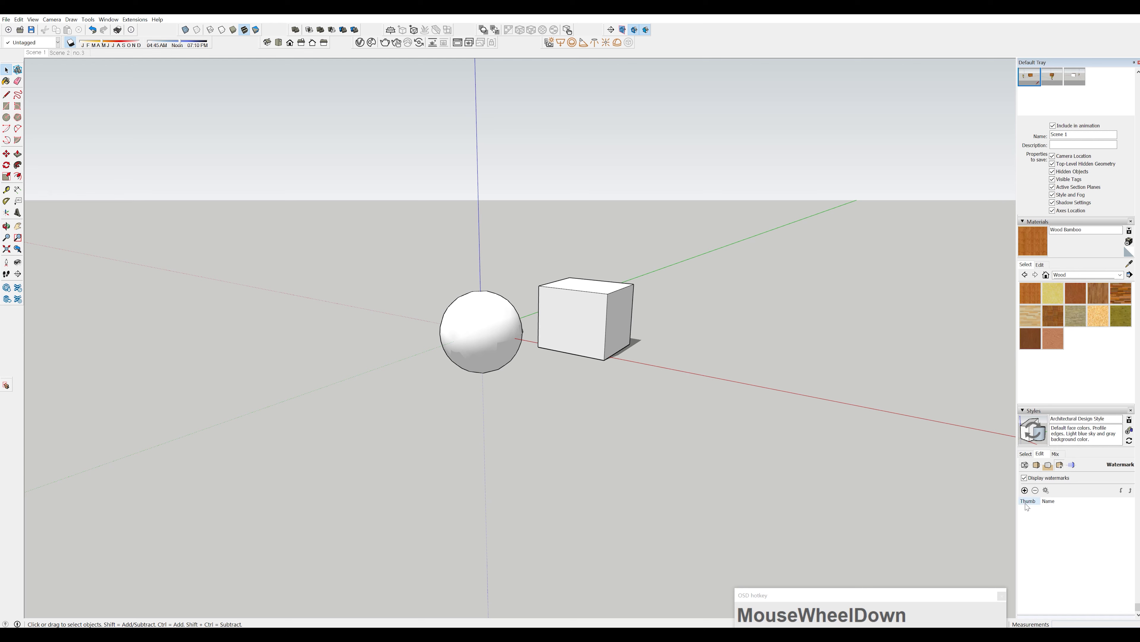
# - Try the Photo Modeling Dashed and Reversed Photo Modeling Style from the Photo Modeling collection on the model
pyautogui.click(1025, 454)
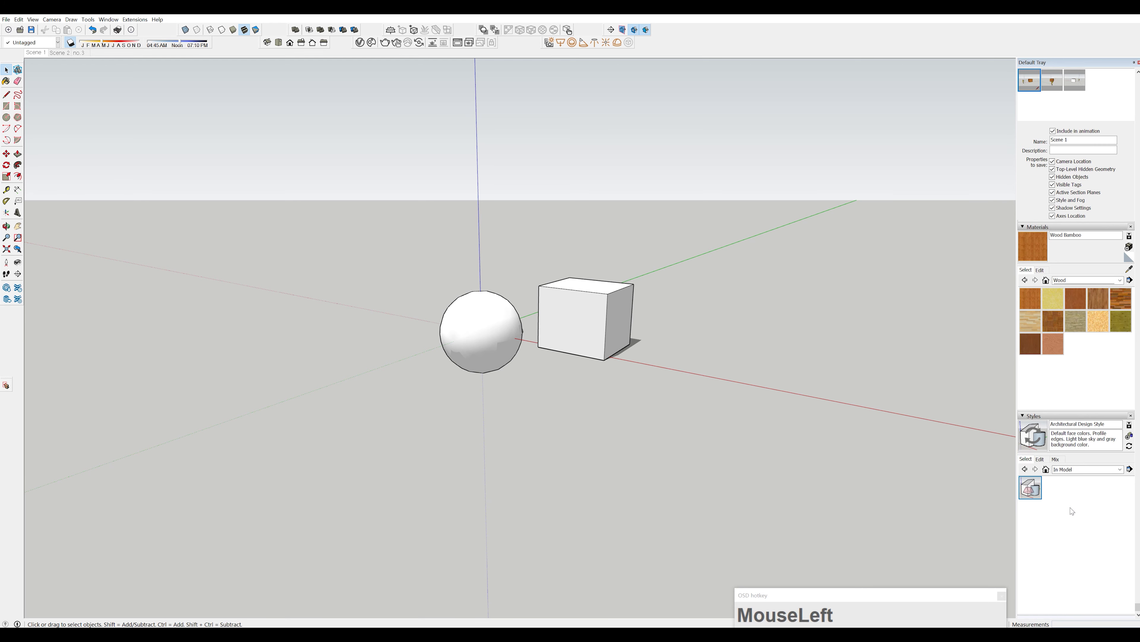
pyautogui.click(1073, 470)
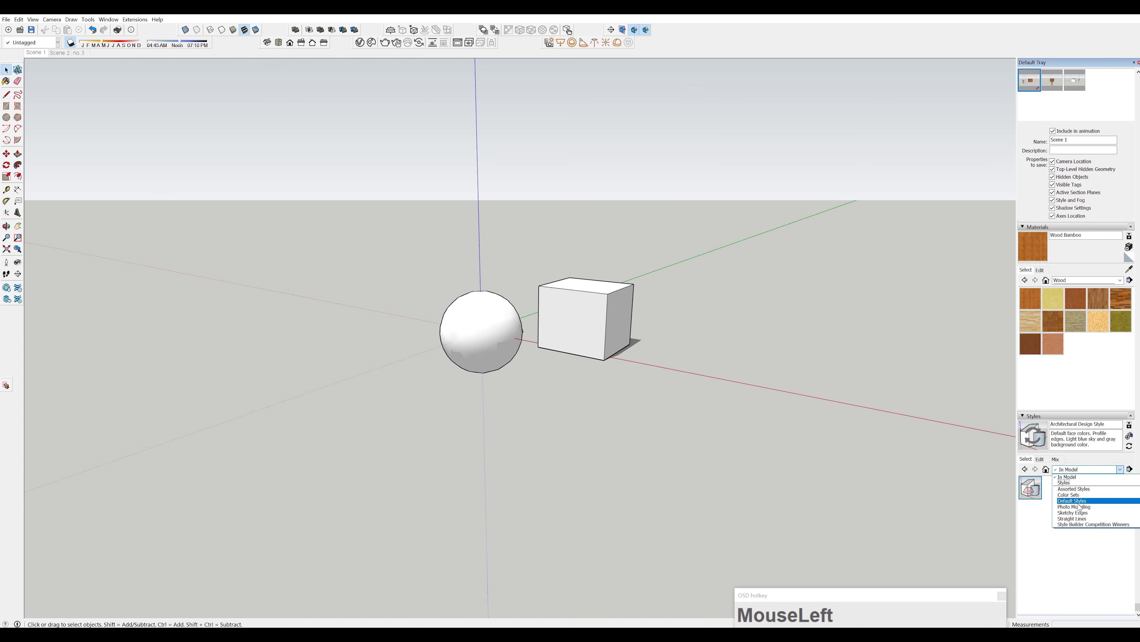
pyautogui.click(1074, 506)
pyautogui.click(1038, 491)
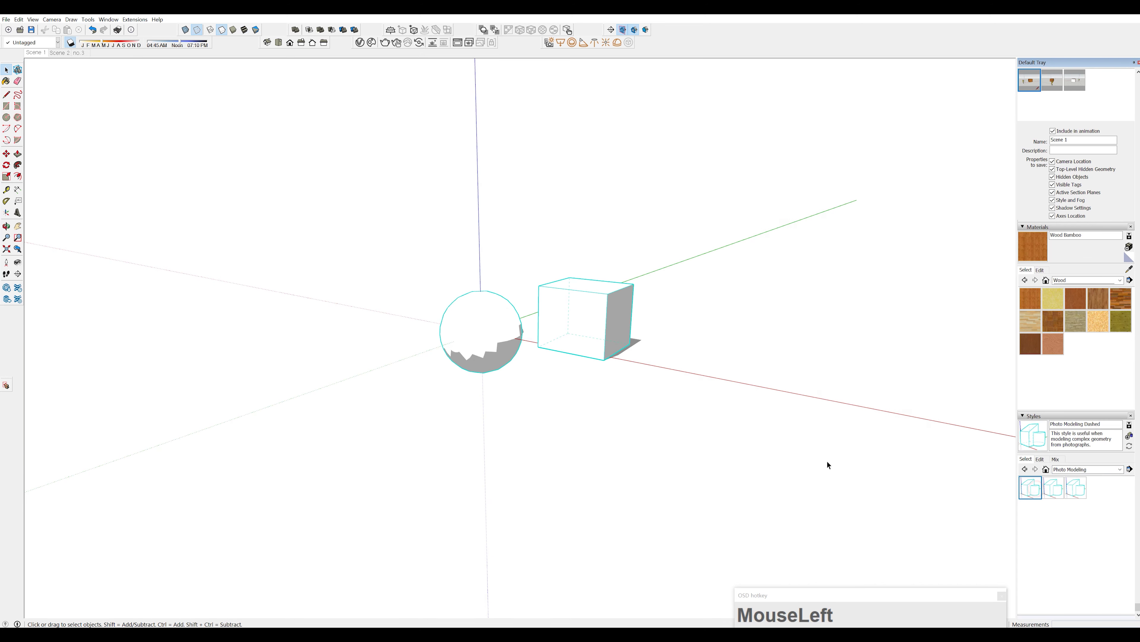
pyautogui.moveTo(827, 463); pyautogui.dragTo(603, 283, button='middle')
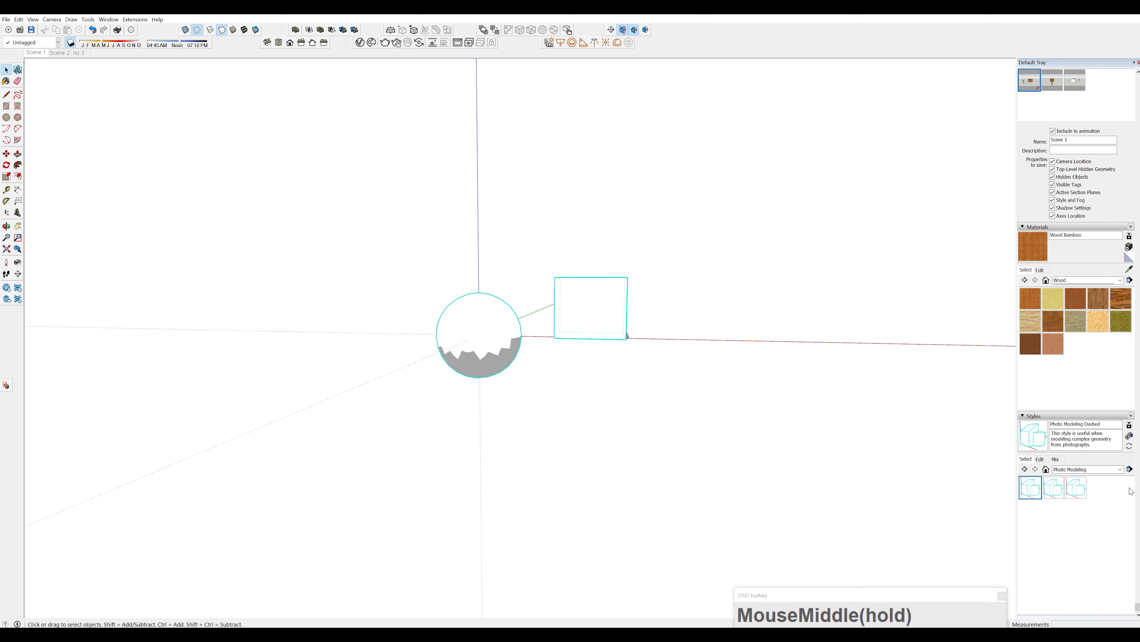
pyautogui.click(1075, 487)
# - Try the Chipboard with fine marker and Pencil on Tracing Paper styles from the Assorted Styles collection
pyautogui.click(1082, 469)
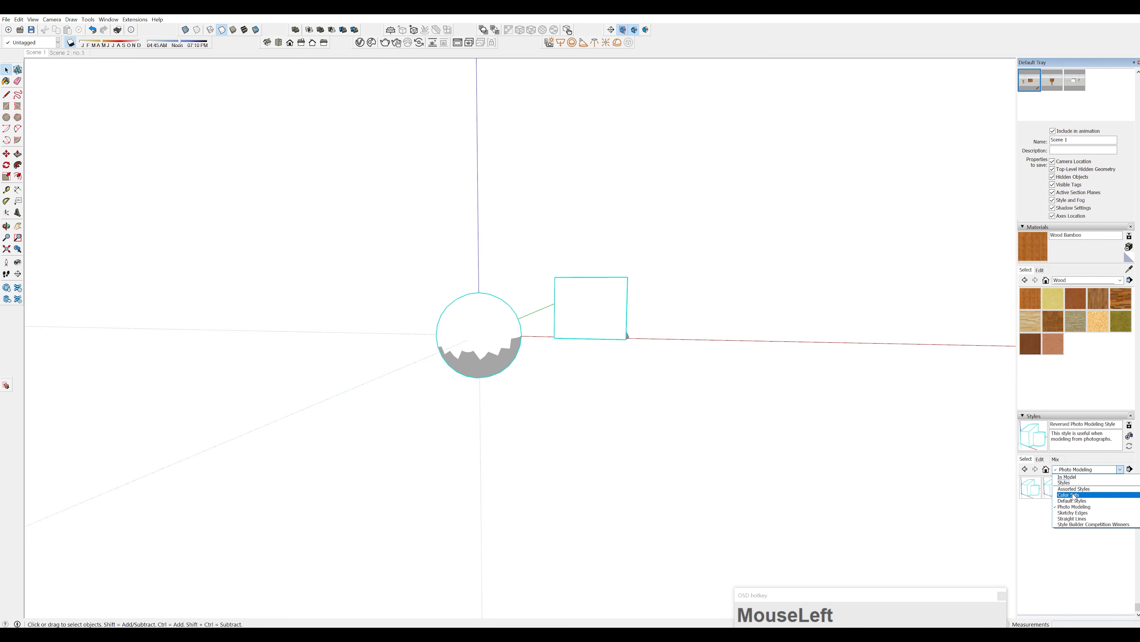
pyautogui.click(1073, 489)
pyautogui.click(1076, 488)
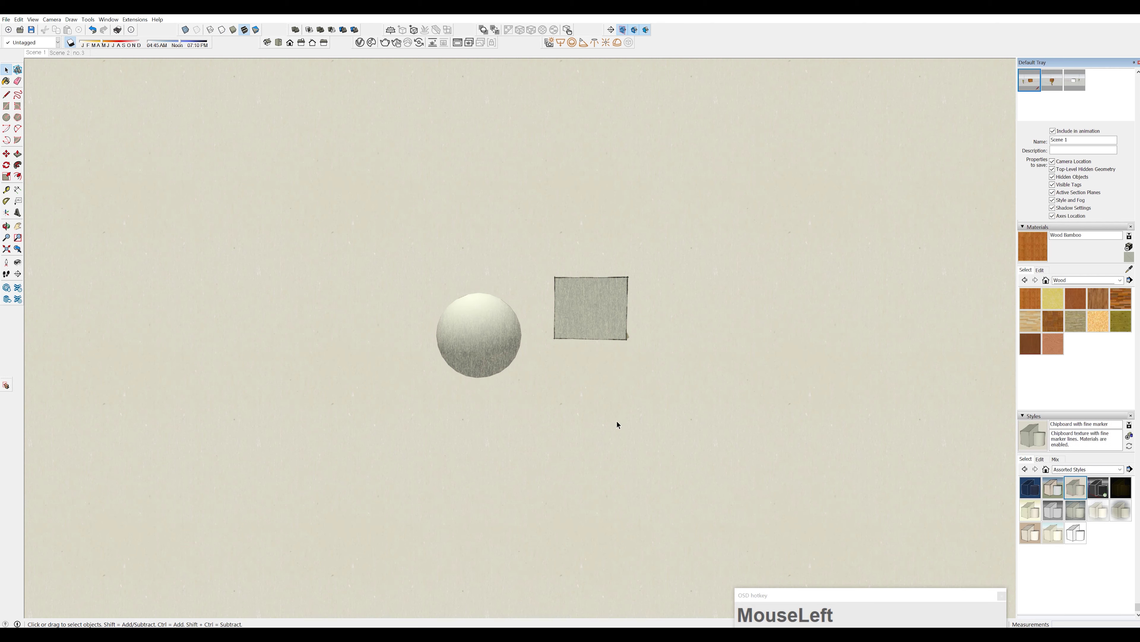
pyautogui.moveTo(616, 425)
pyautogui.mouseDown(button='middle')
pyautogui.moveTo(344, 248)
pyautogui.moveTo(720, 430)
pyautogui.moveTo(1055, 509)
pyautogui.mouseUp(button='middle')
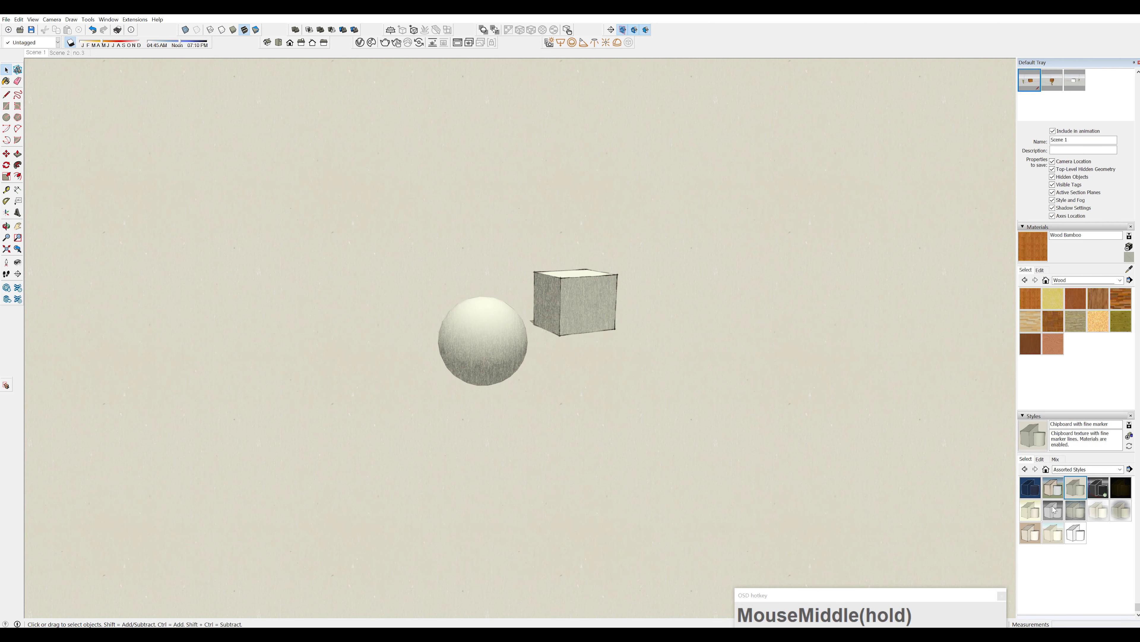
pyautogui.click(1030, 510)
pyautogui.moveTo(466, 321)
pyautogui.mouseDown(button='middle')
pyautogui.moveTo(624, 331)
pyautogui.moveTo(787, 289)
pyautogui.moveTo(479, 313)
pyautogui.mouseUp(button='middle')
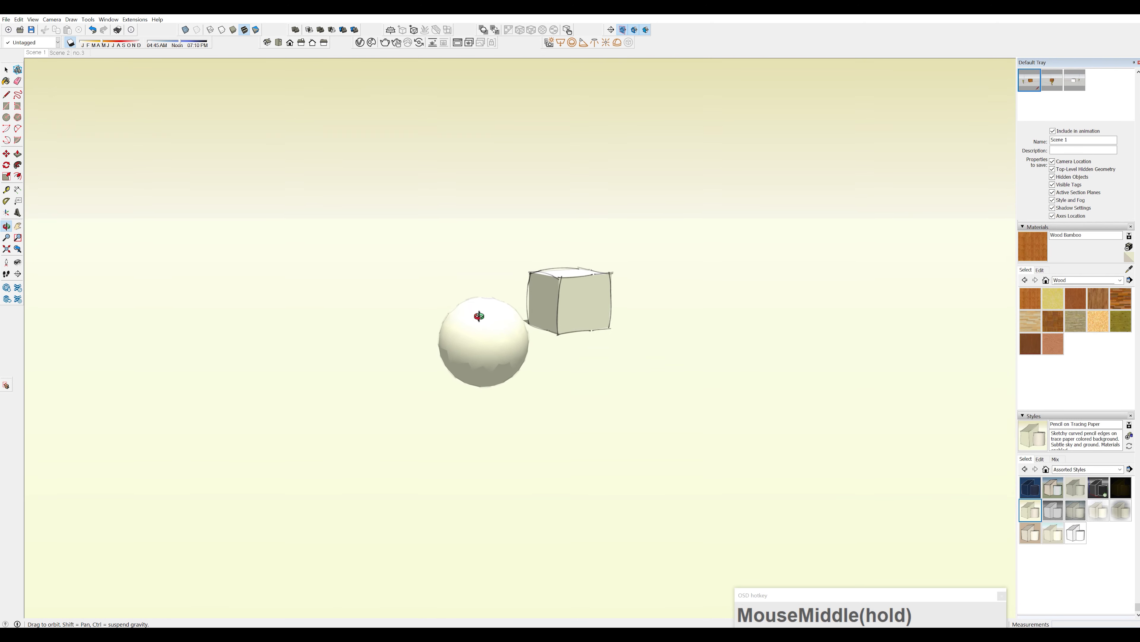
# - Try another assorted style and Watercolor Paper with Pencil, viewing the sphere and box from different angles
pyautogui.click(1076, 510)
pyautogui.moveTo(712, 404); pyautogui.dragTo(822, 332, button='middle')
pyautogui.click(1061, 539)
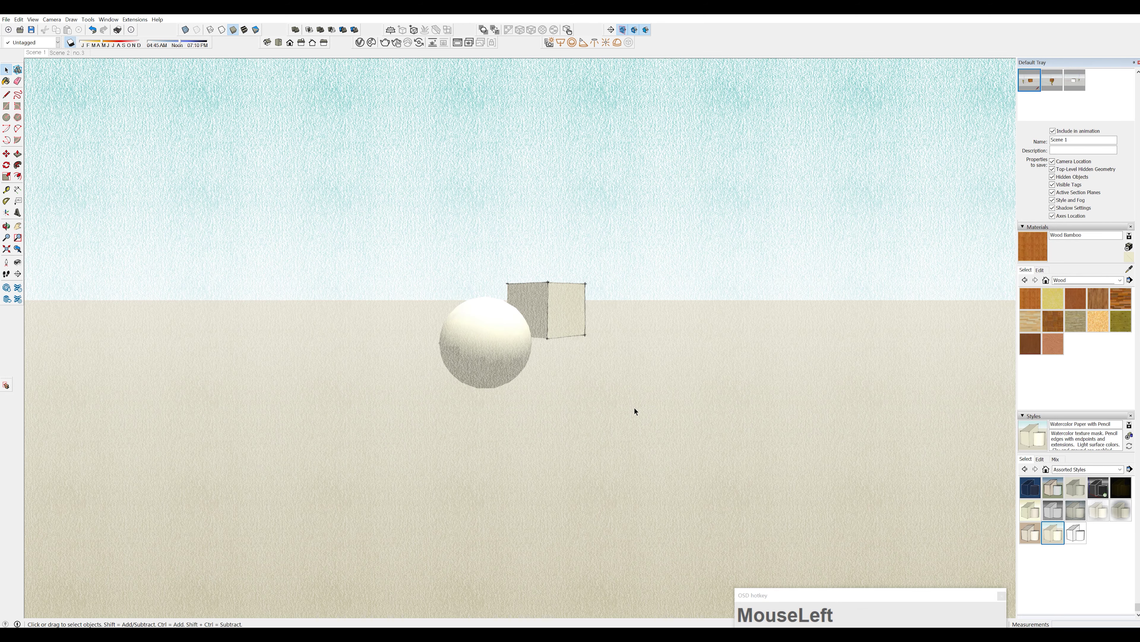
pyautogui.moveTo(634, 410)
pyautogui.mouseDown(button='middle')
pyautogui.moveTo(570, 435)
pyautogui.moveTo(875, 395)
pyautogui.moveTo(532, 396)
pyautogui.moveTo(683, 329)
pyautogui.moveTo(662, 372)
pyautogui.moveTo(471, 354)
pyautogui.moveTo(326, 359)
pyautogui.moveTo(694, 407)
pyautogui.mouseUp(button='middle')
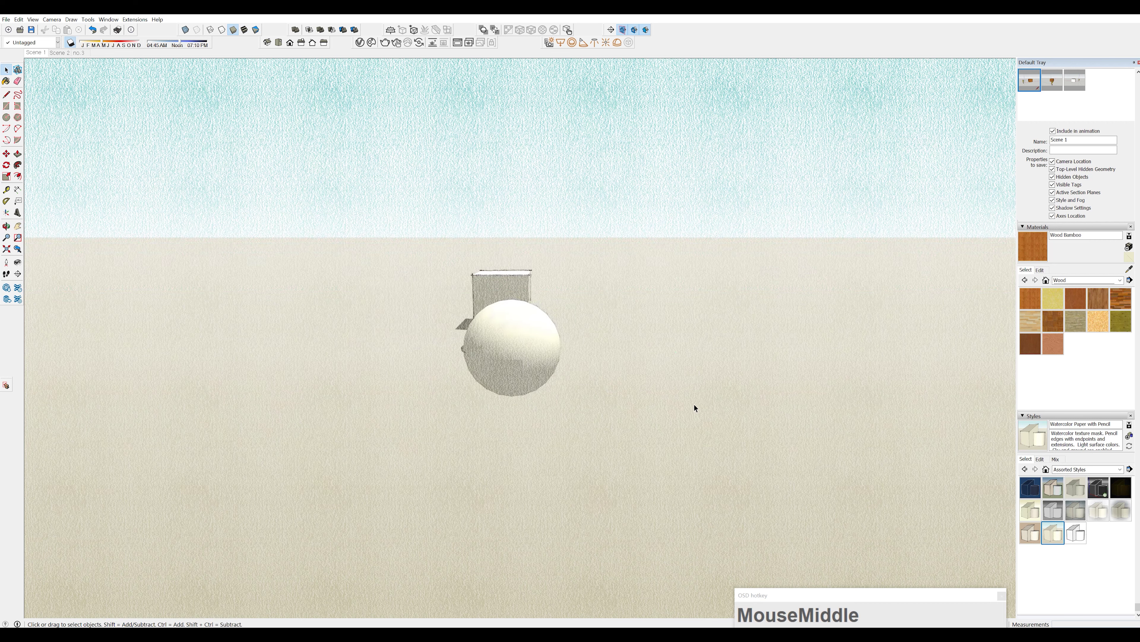
# - Reapply the Architectural Design Style from the in-model styles and purge the unused styles from the model
pyautogui.click(1046, 468)
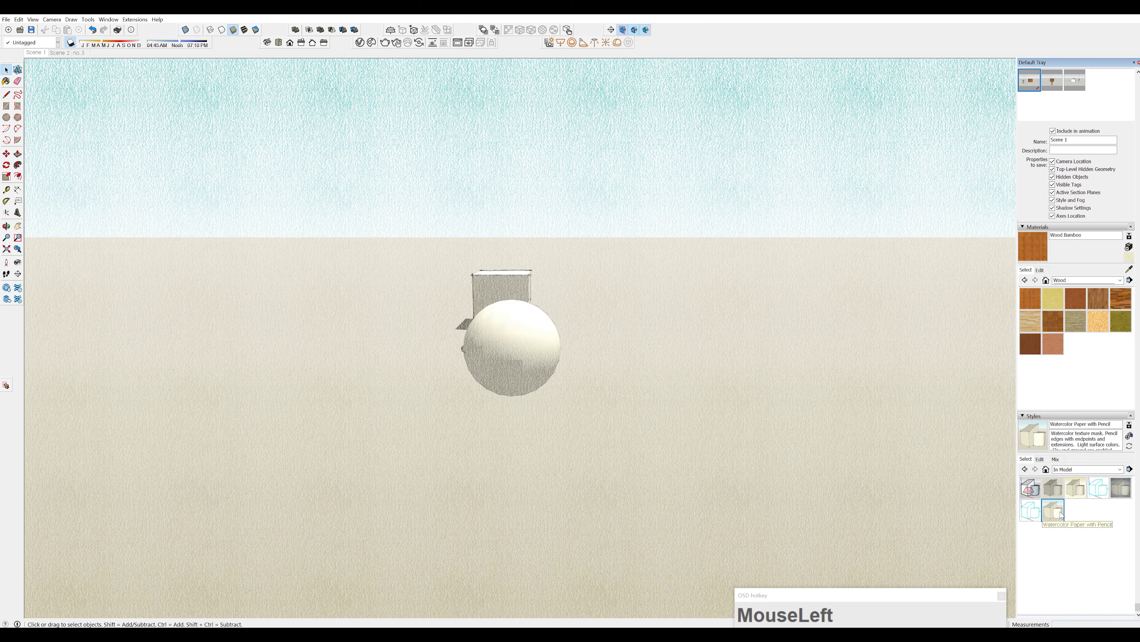
pyautogui.click(1031, 492)
pyautogui.moveTo(547, 378); pyautogui.dragTo(601, 350, button='middle')
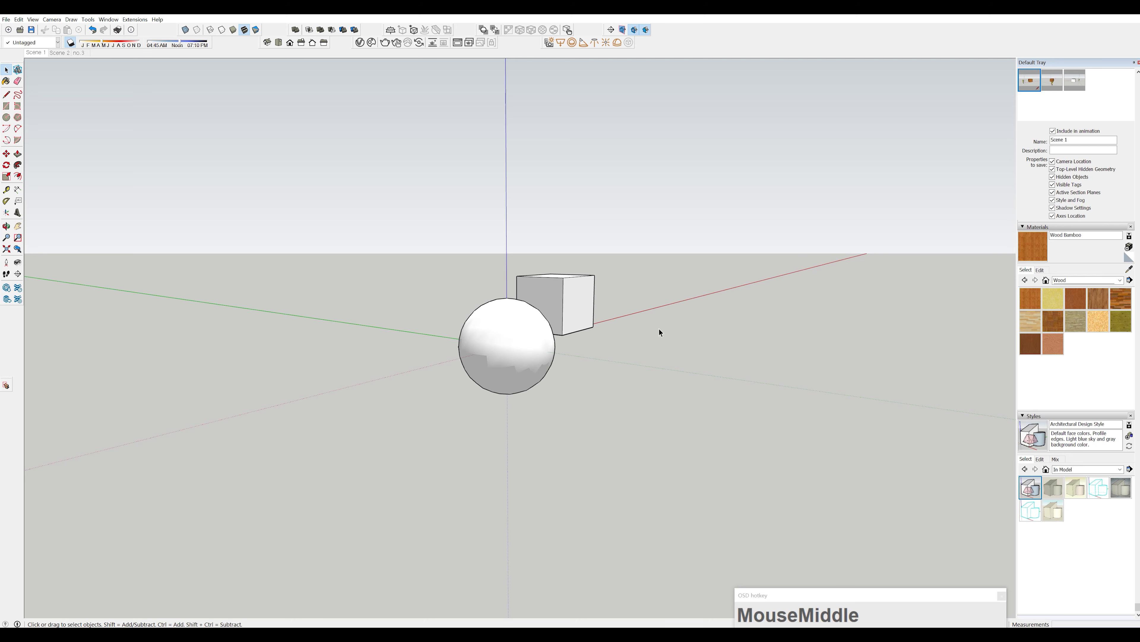
pyautogui.moveTo(698, 396); pyautogui.dragTo(480, 383, button='middle')
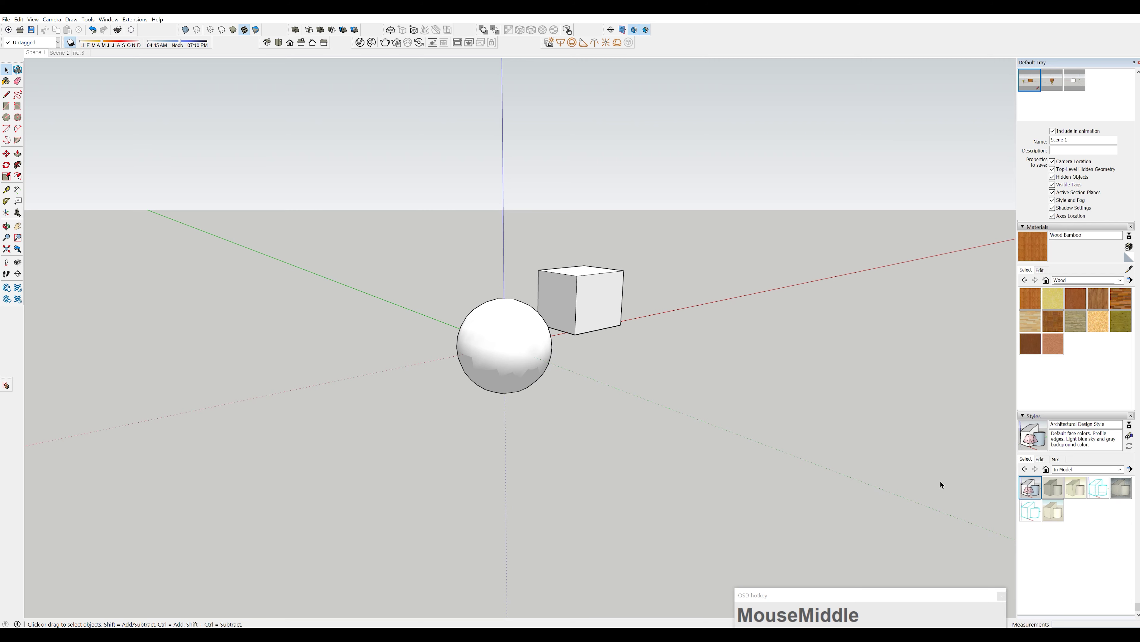
pyautogui.moveTo(939, 482); pyautogui.dragTo(438, 382, button='middle')
pyautogui.middleClick(444, 343)
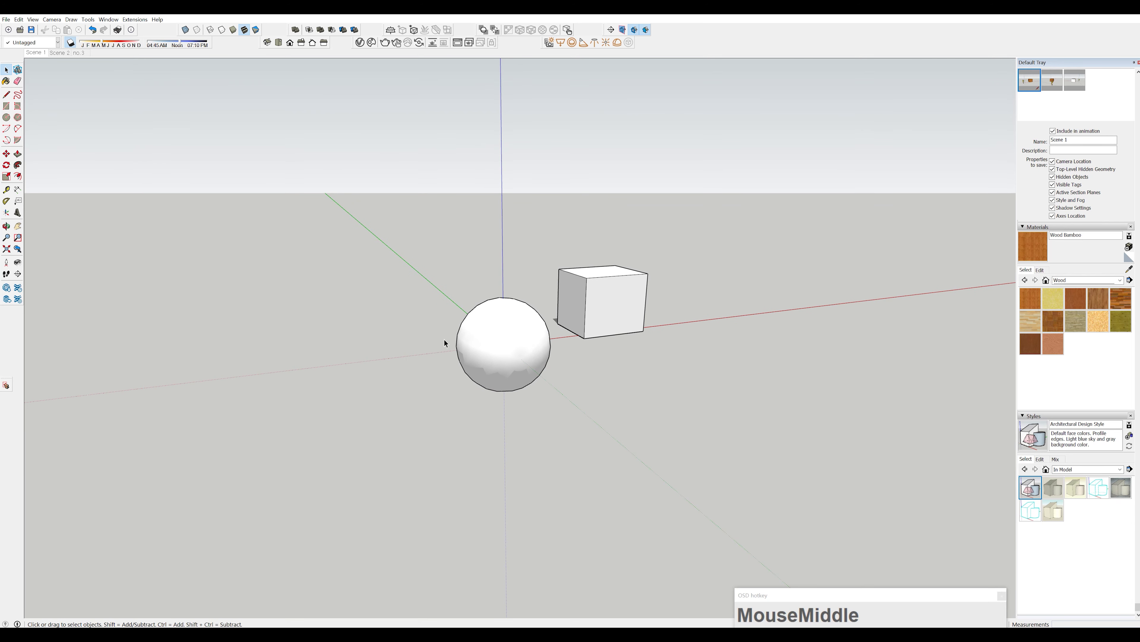
pyautogui.click(1131, 470)
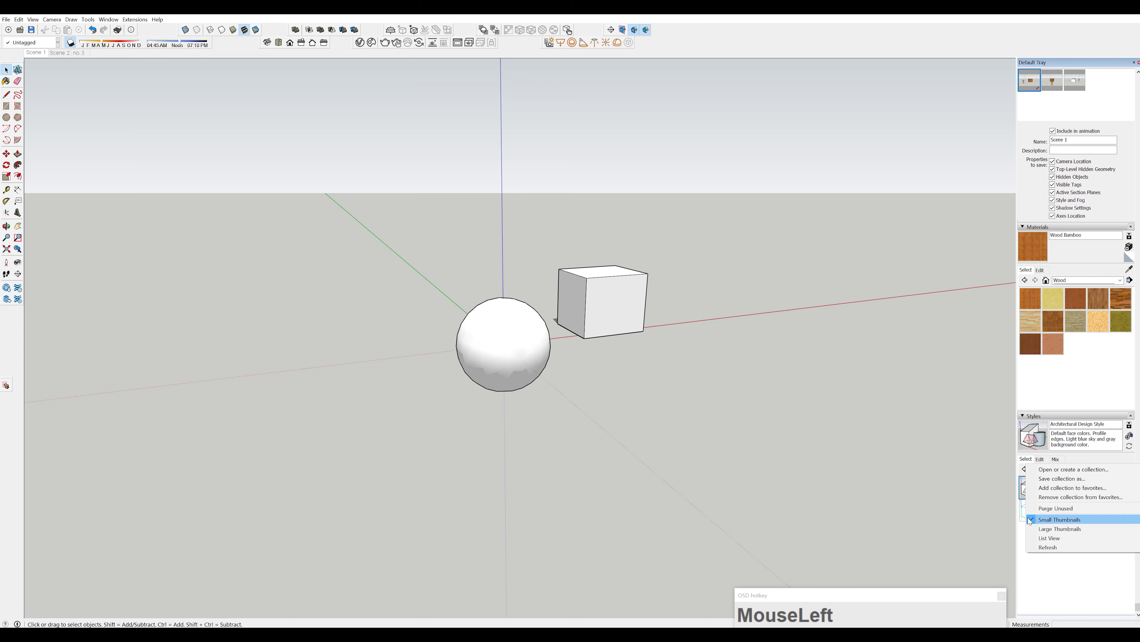
pyautogui.click(1055, 508)
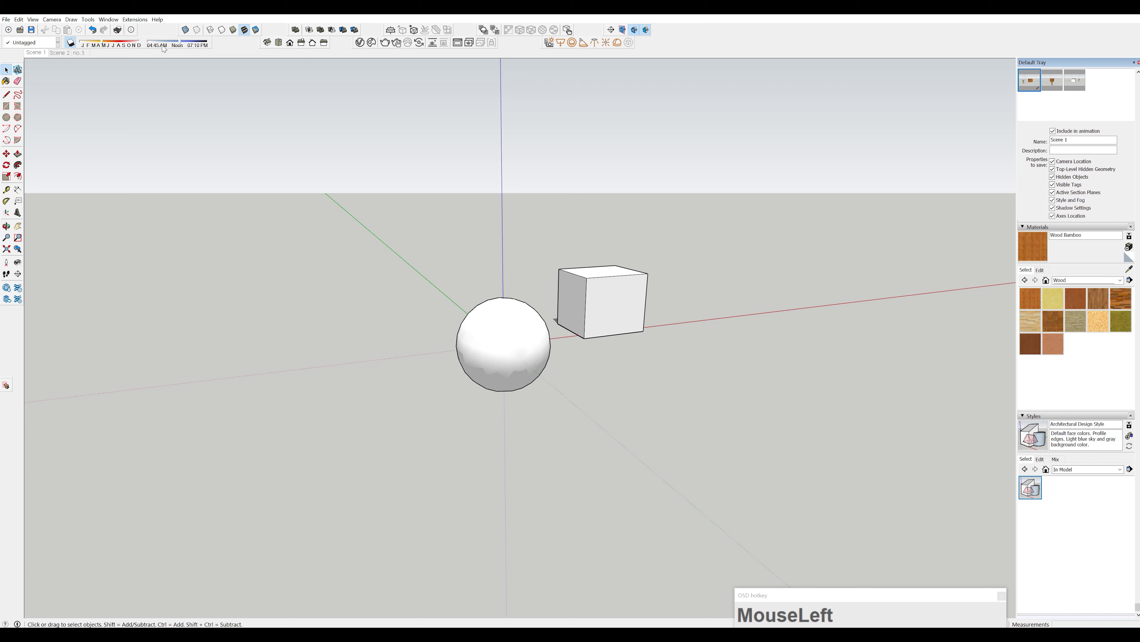
# - Review the General, OpenGL, Shortcuts and Template pages of the SketchUp Preferences, and close them without changes
pyautogui.click(135, 19)
pyautogui.moveTo(115, 20)
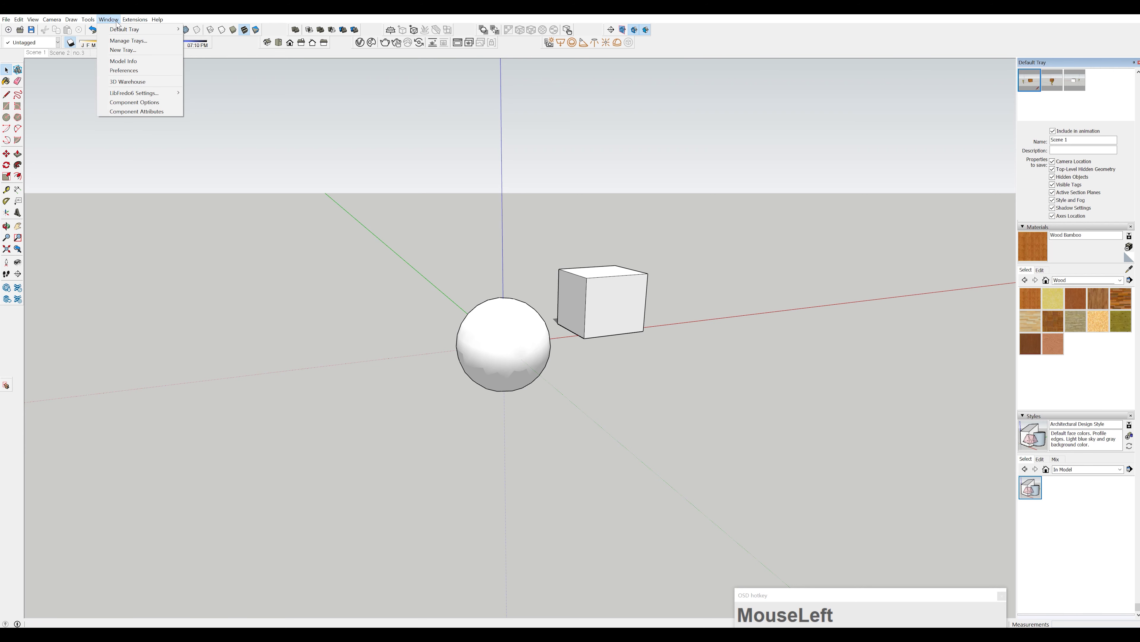
pyautogui.click(118, 70)
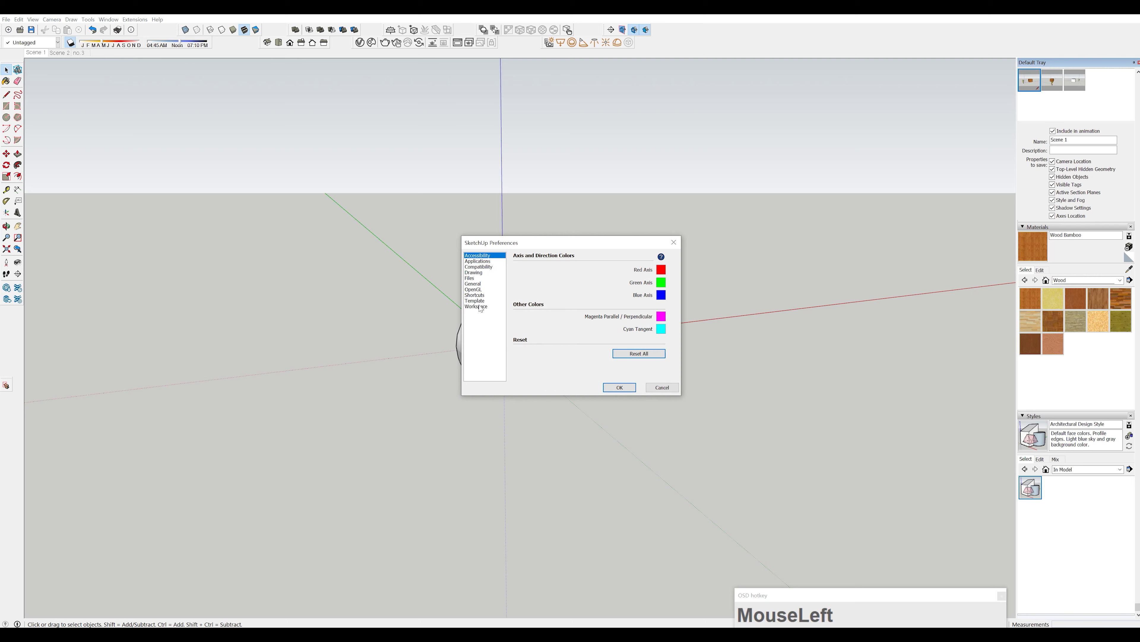
pyautogui.click(471, 278)
pyautogui.click(478, 284)
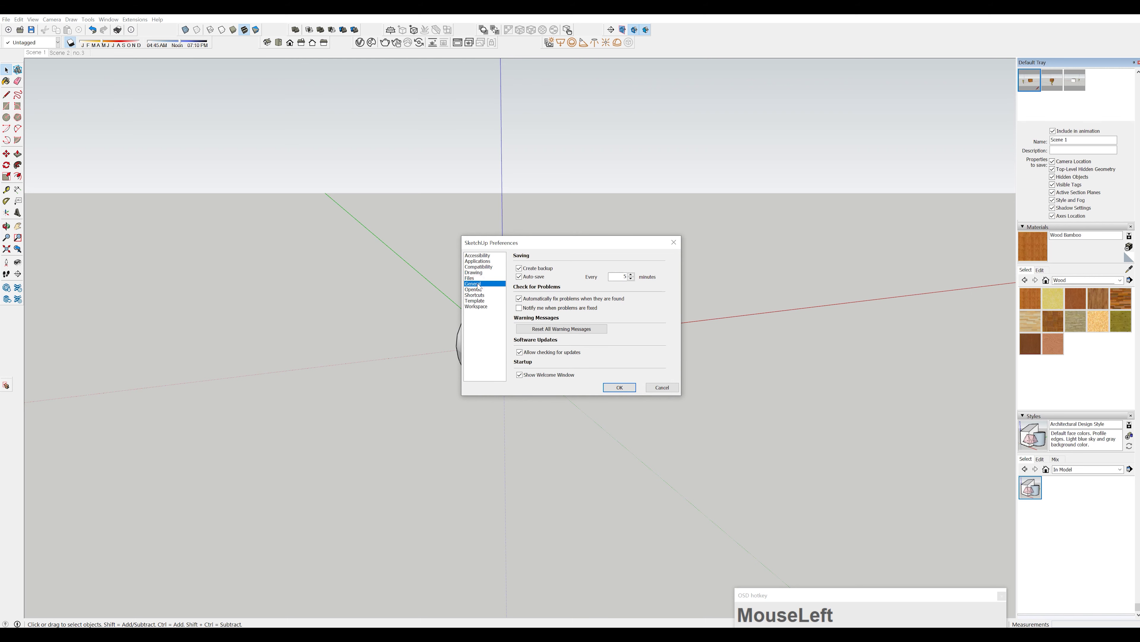
pyautogui.click(476, 289)
pyautogui.click(477, 294)
pyautogui.click(478, 301)
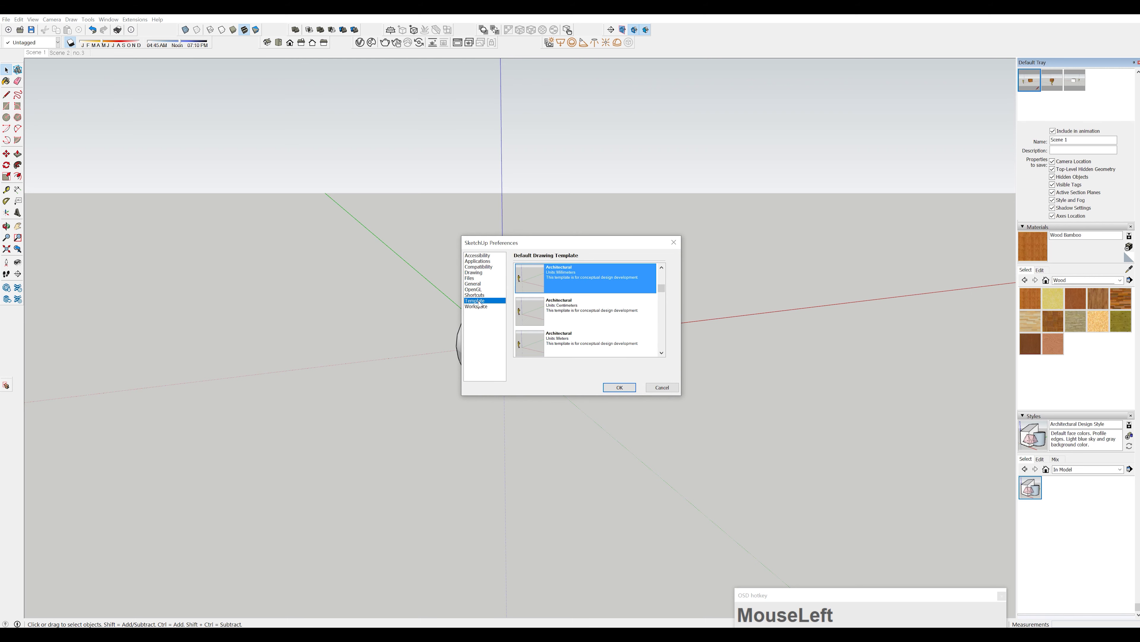
pyautogui.click(674, 242)
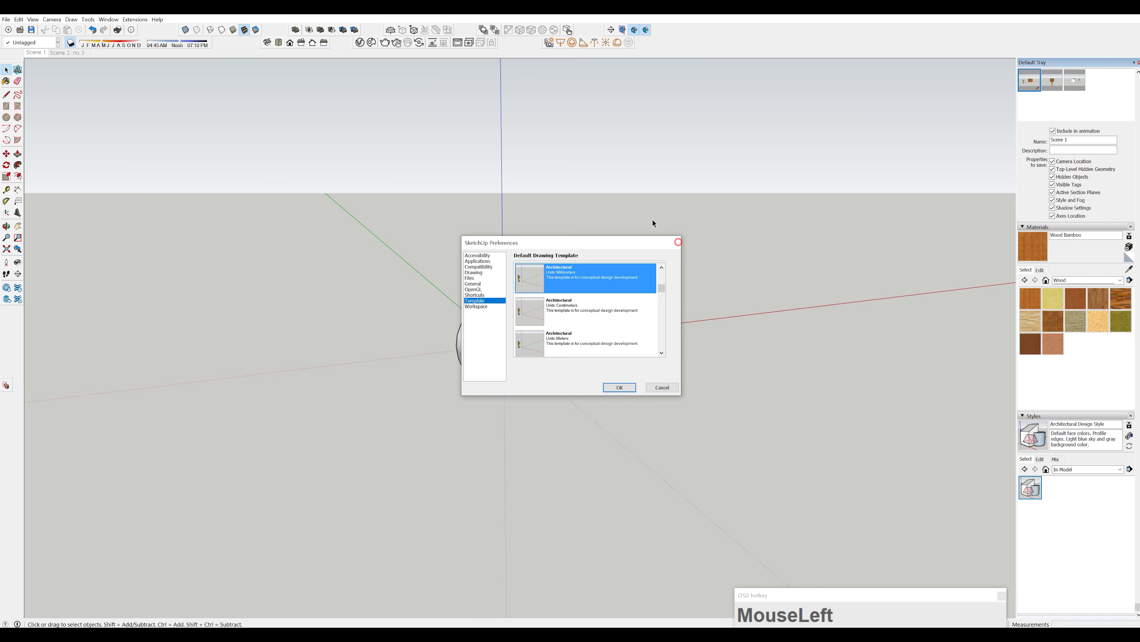
# - Purge the unused items of the entire model from the Statistics page of Model Info, and close Model Info
pyautogui.click(108, 19)
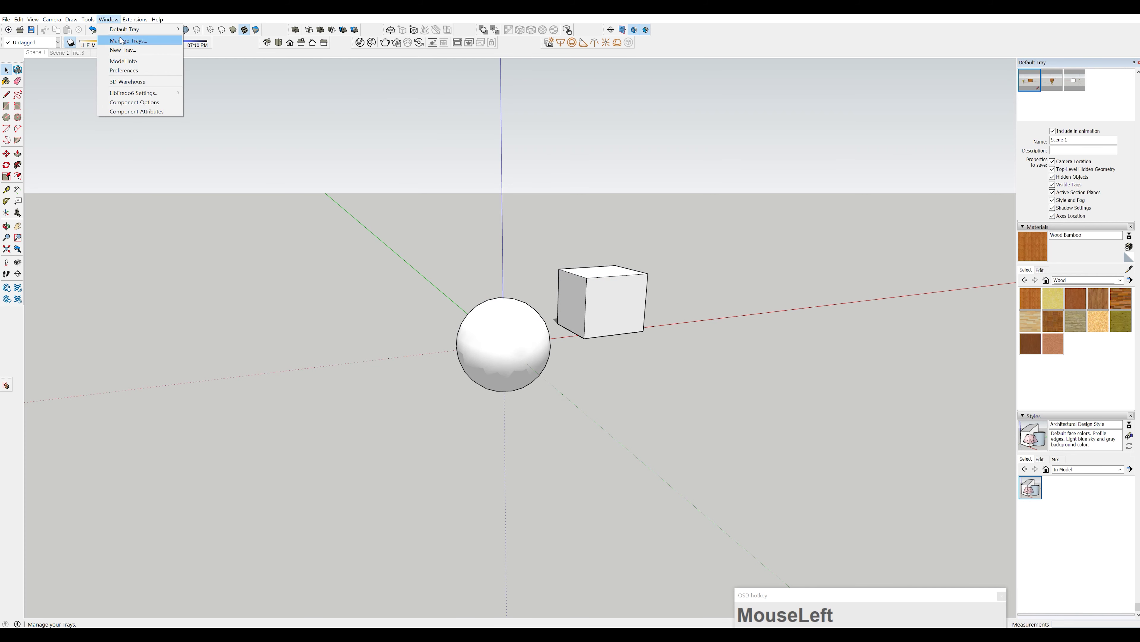
pyautogui.click(128, 61)
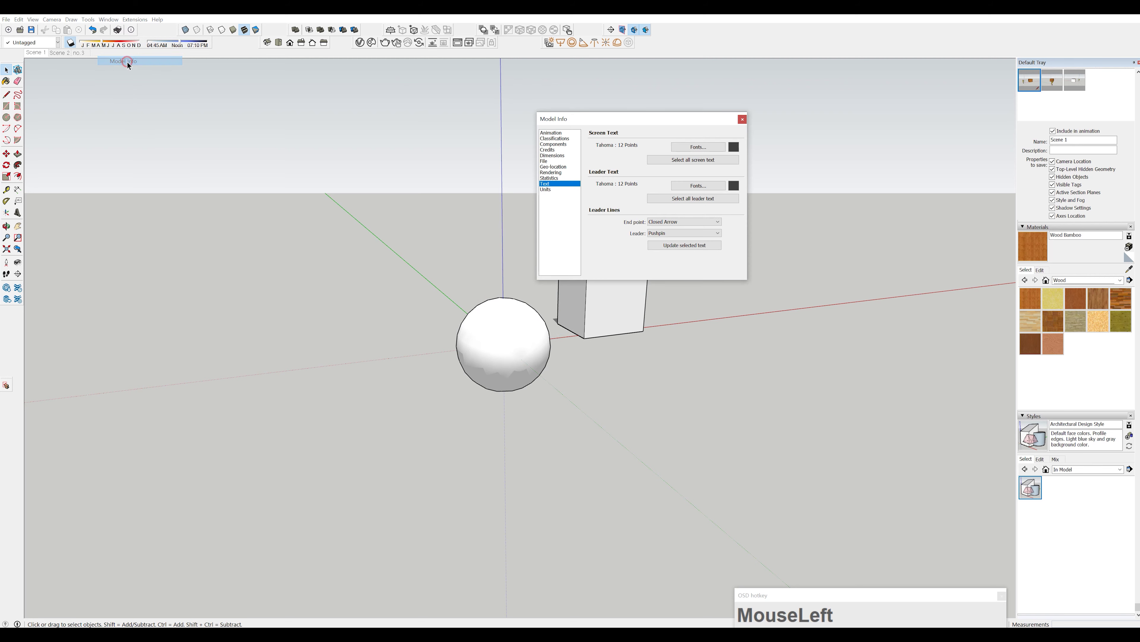
pyautogui.click(552, 179)
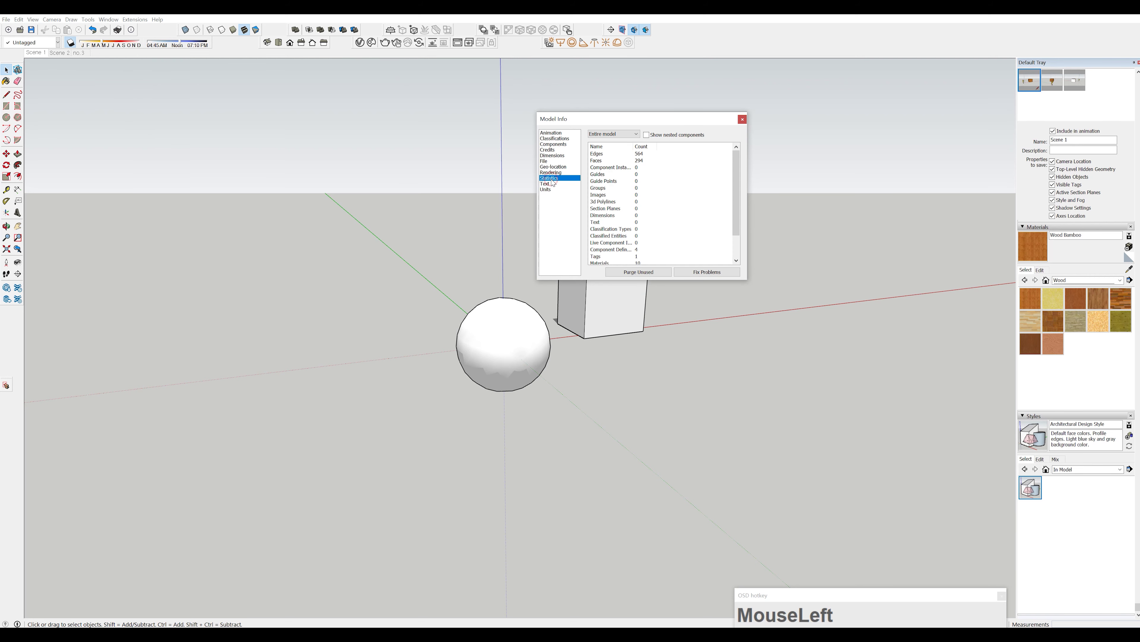
pyautogui.click(643, 272)
pyautogui.click(743, 119)
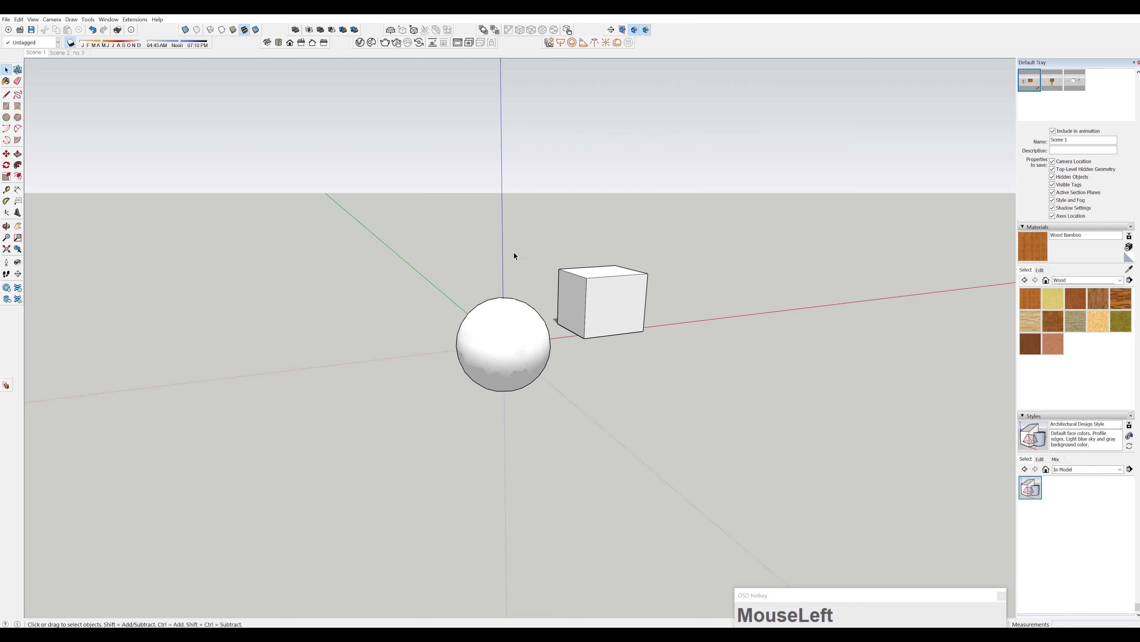
pyautogui.click(32, 20)
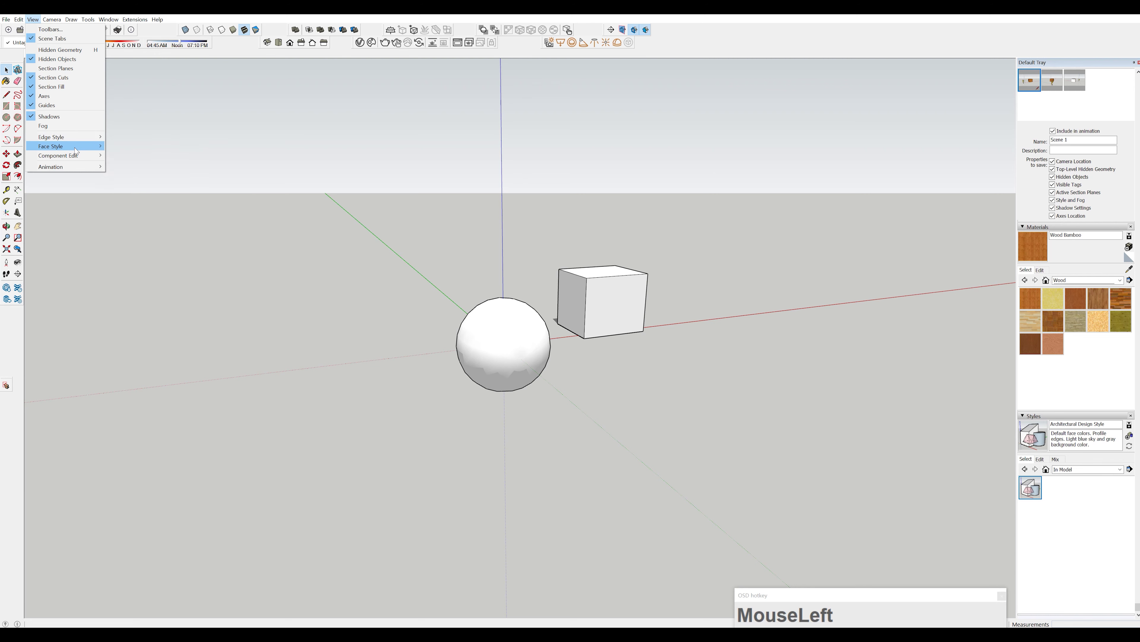
pyautogui.moveTo(76, 150)
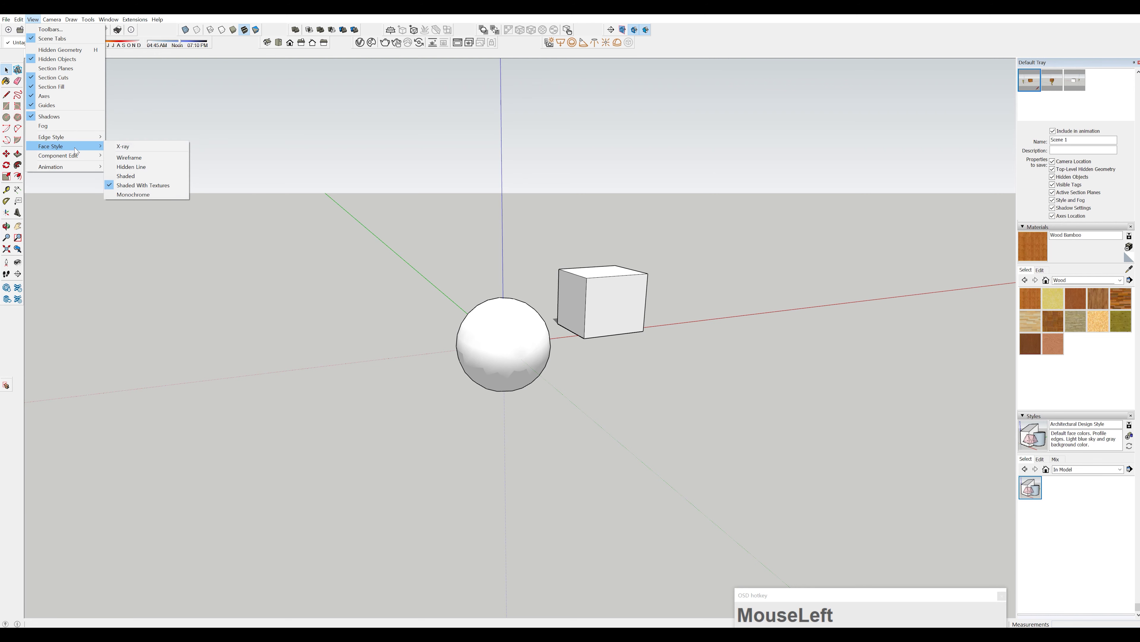
pyautogui.click(1077, 578)
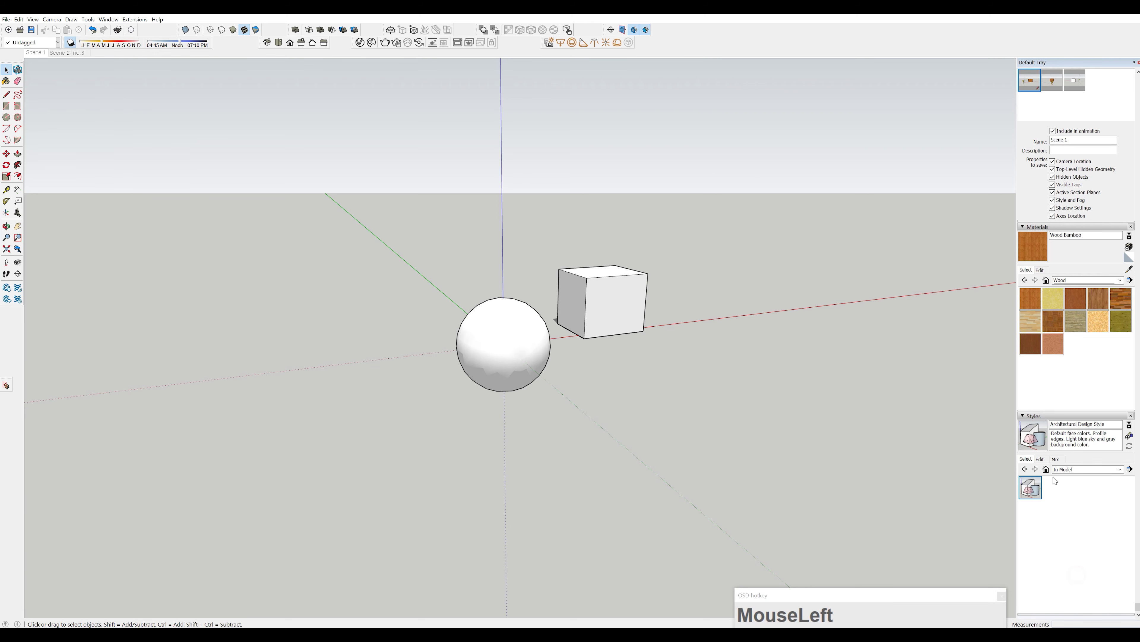
# - Try Dashes, Jitter and Endpoints in the edge settings of the Architectural Design Style, inspecting the box's corners up close
pyautogui.click(1040, 460)
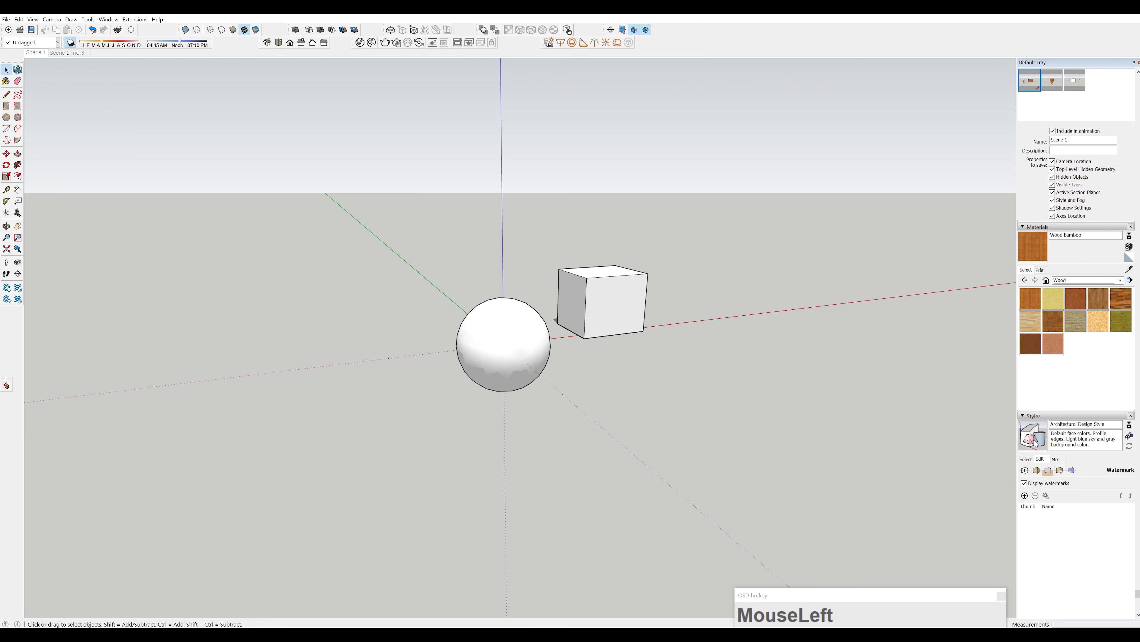
pyautogui.click(1025, 469)
pyautogui.scroll(-1, 1028, 517)
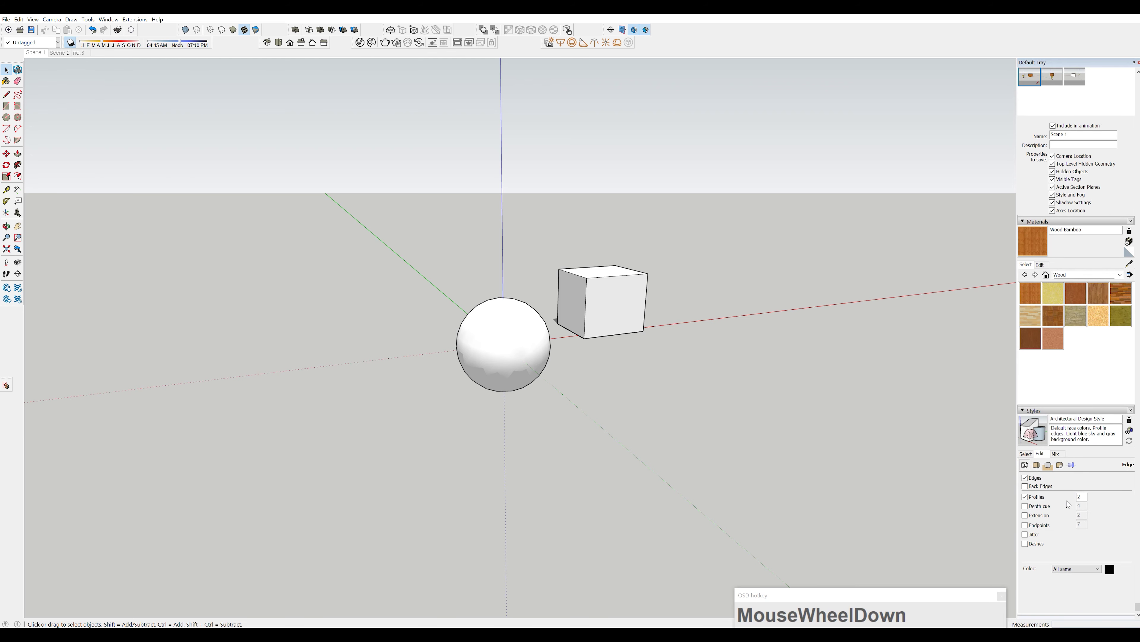
pyautogui.moveTo(702, 328); pyautogui.dragTo(598, 315, button='middle')
pyautogui.scroll(3, 619, 325)
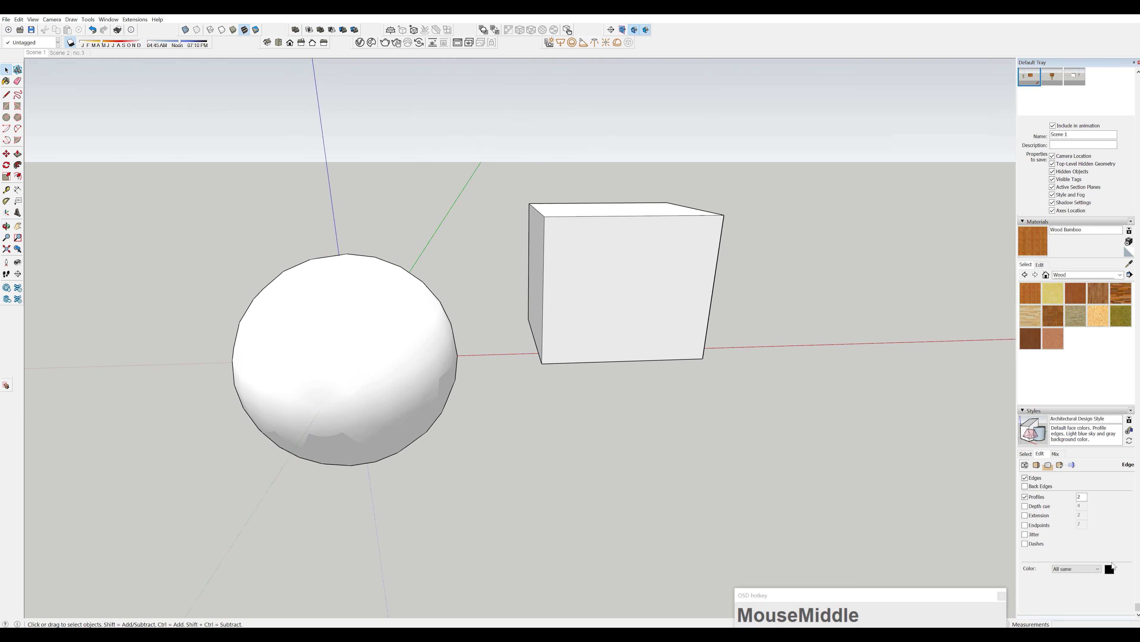
pyautogui.click(1025, 544)
pyautogui.click(1025, 534)
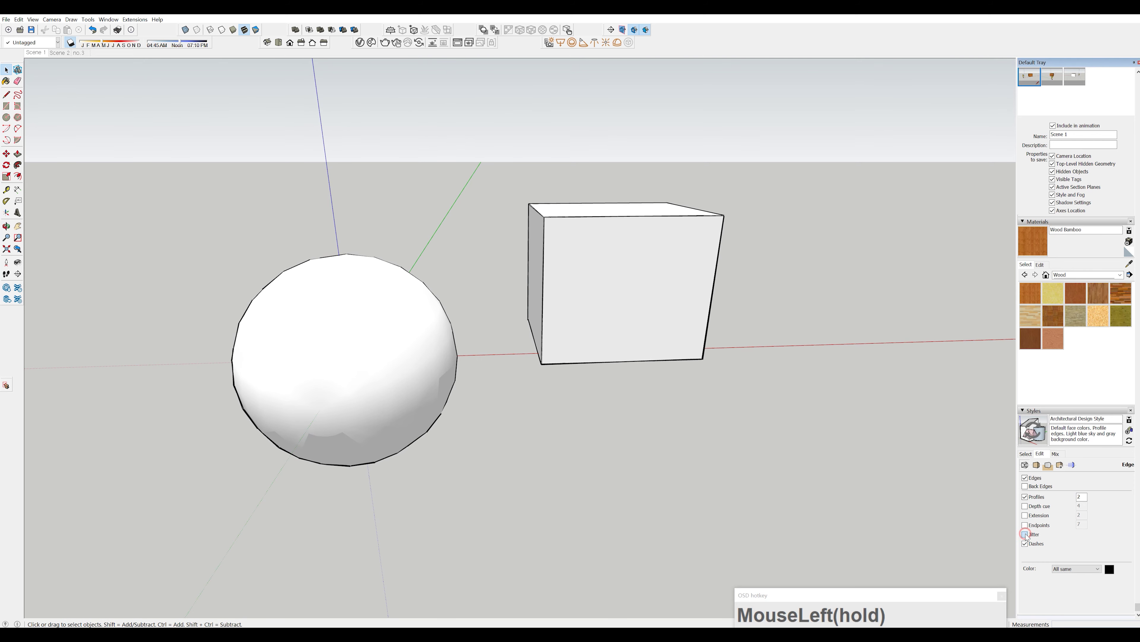
pyautogui.click(1025, 525)
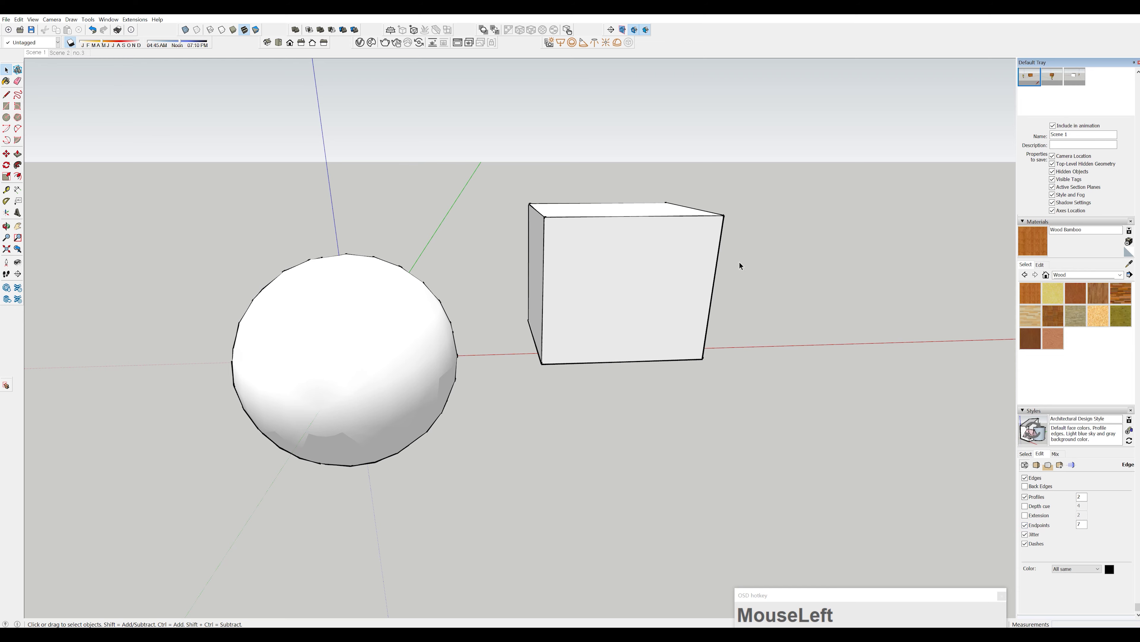
pyautogui.scroll(2, 747, 194)
pyautogui.scroll(1, 724, 199)
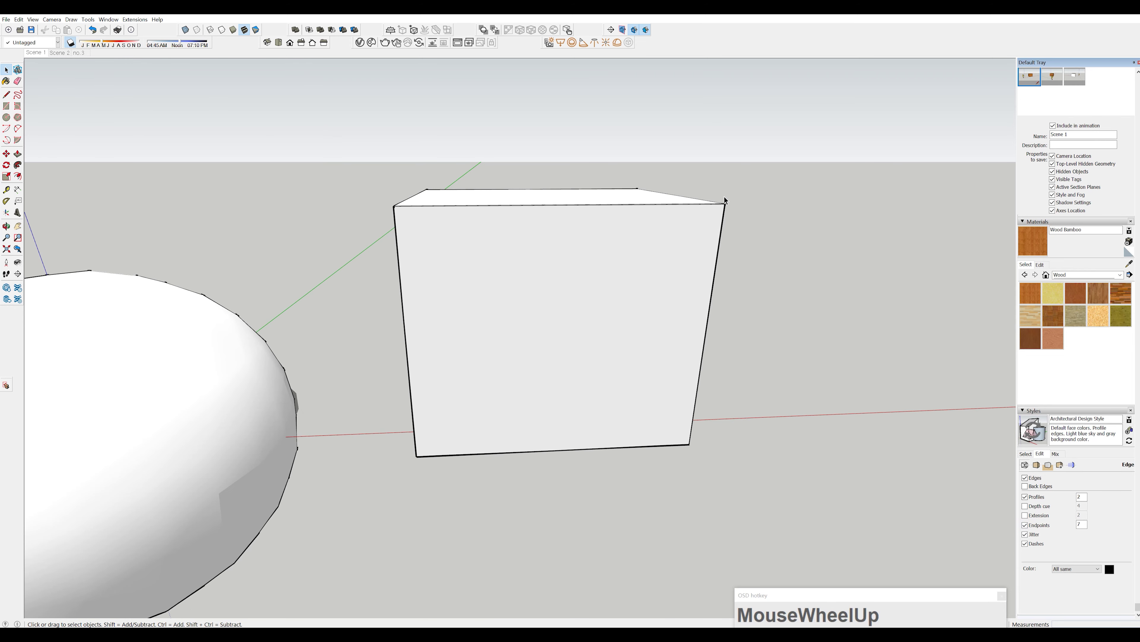
# - Turn off Jitter and try edge Extension with a value of 20, viewing the box's corners from different angles
pyautogui.click(1025, 534)
pyautogui.moveTo(732, 210); pyautogui.dragTo(392, 214, button='middle')
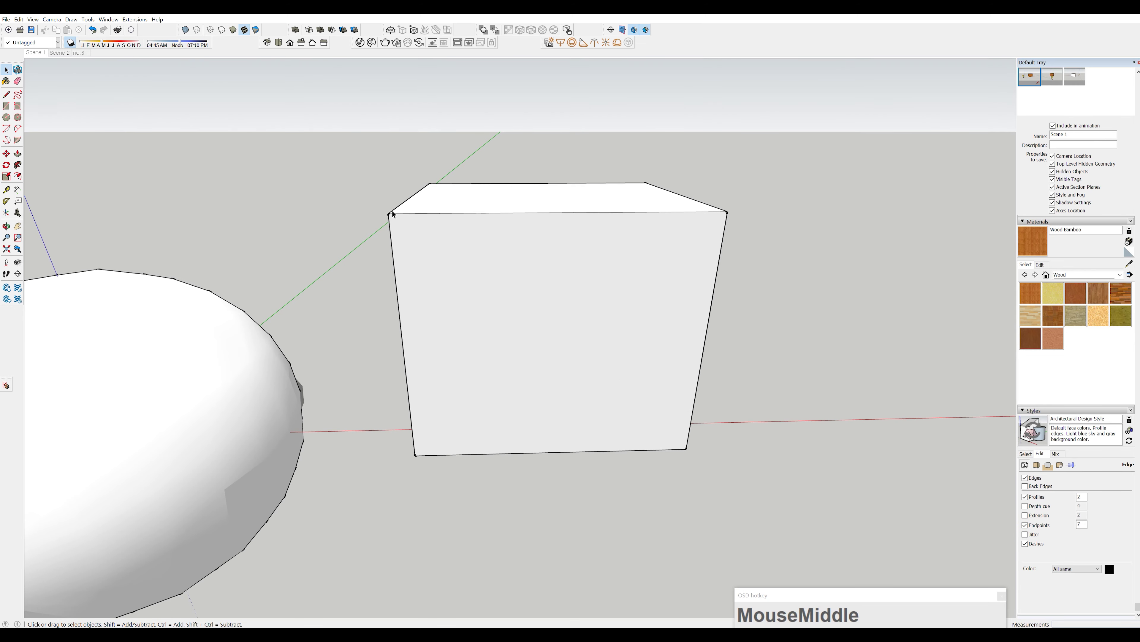
pyautogui.click(1025, 515)
pyautogui.moveTo(685, 323); pyautogui.dragTo(648, 302, button='middle')
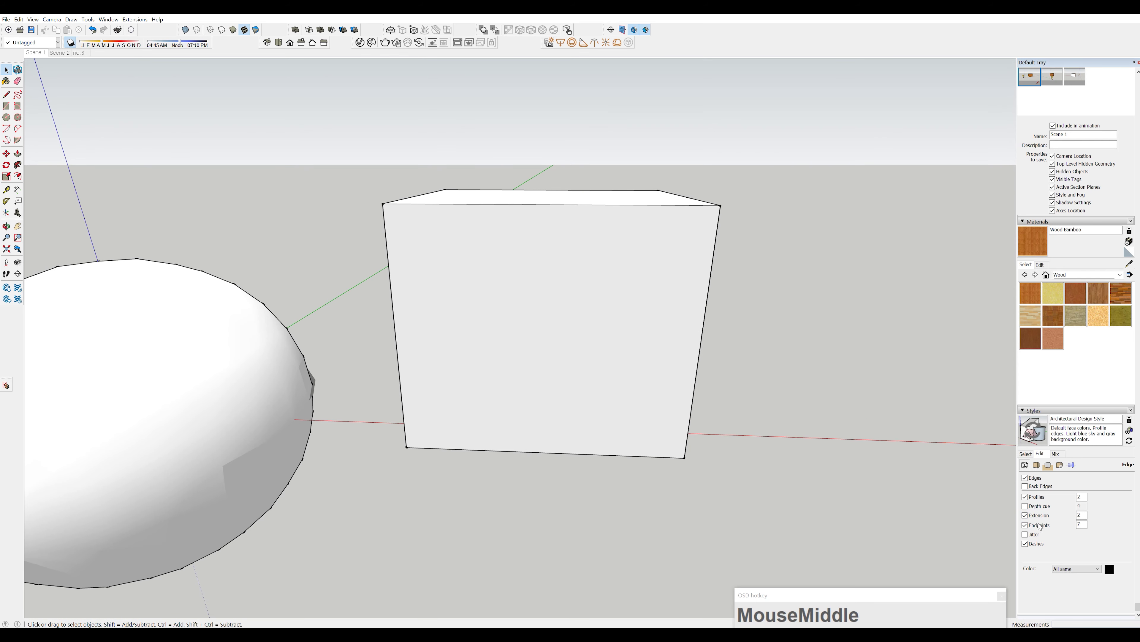
pyautogui.click(1084, 514)
pyautogui.write('0')
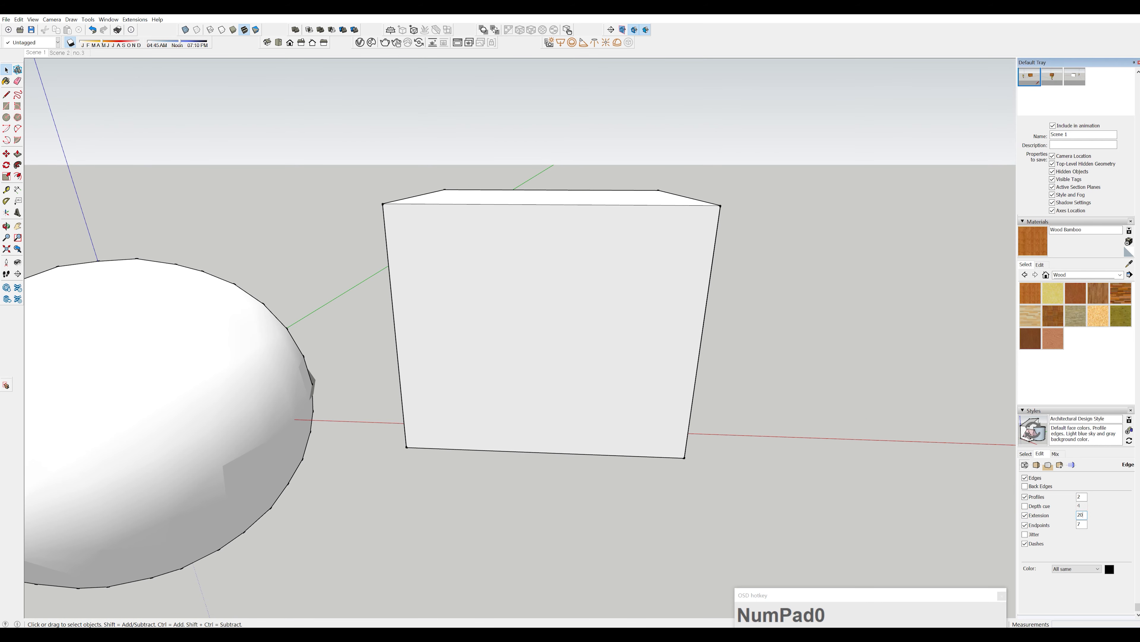
pyautogui.moveTo(784, 382); pyautogui.dragTo(699, 270, button='middle')
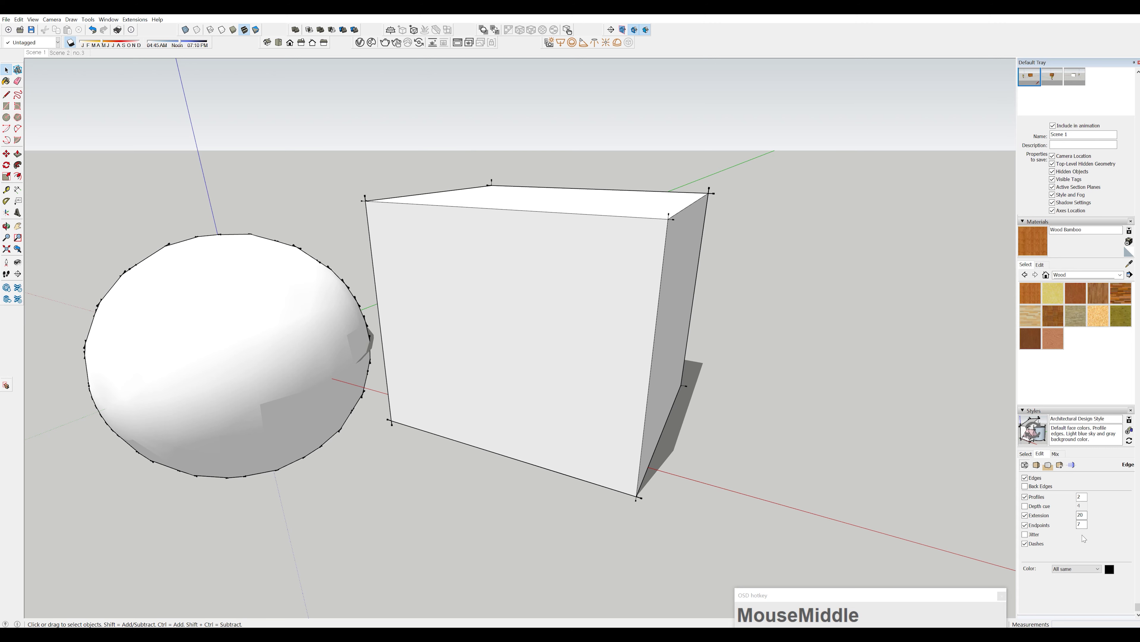
# - Turn off Extension, Endpoints and Dashes in the style's edge settings, leaving only Edges and Profiles enabled
pyautogui.click(1025, 515)
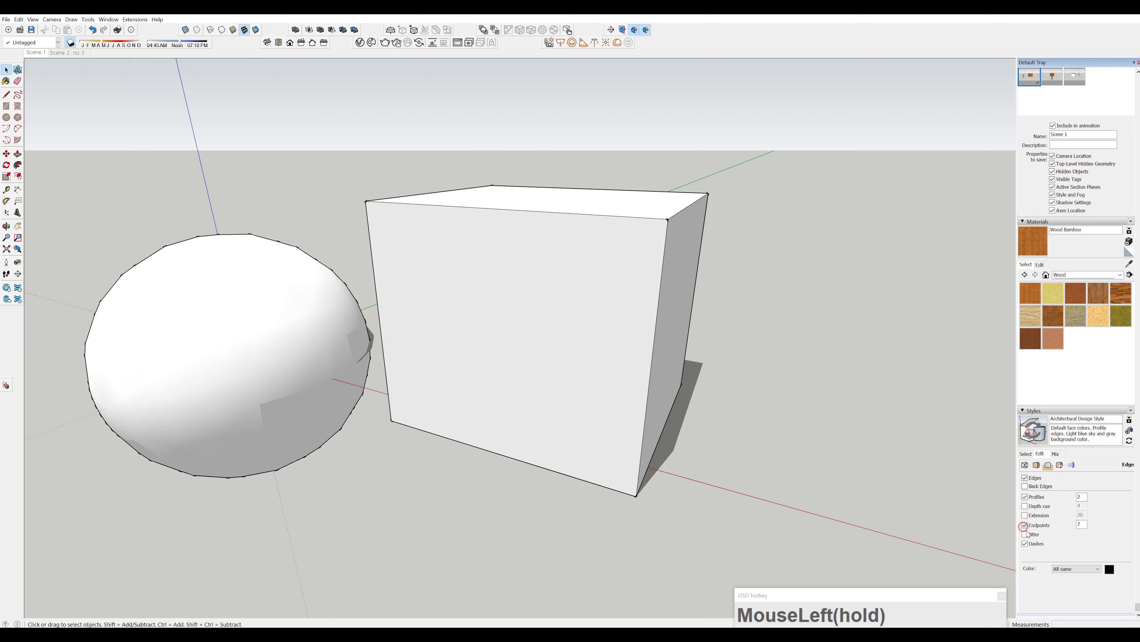
pyautogui.click(1025, 525)
pyautogui.click(1025, 543)
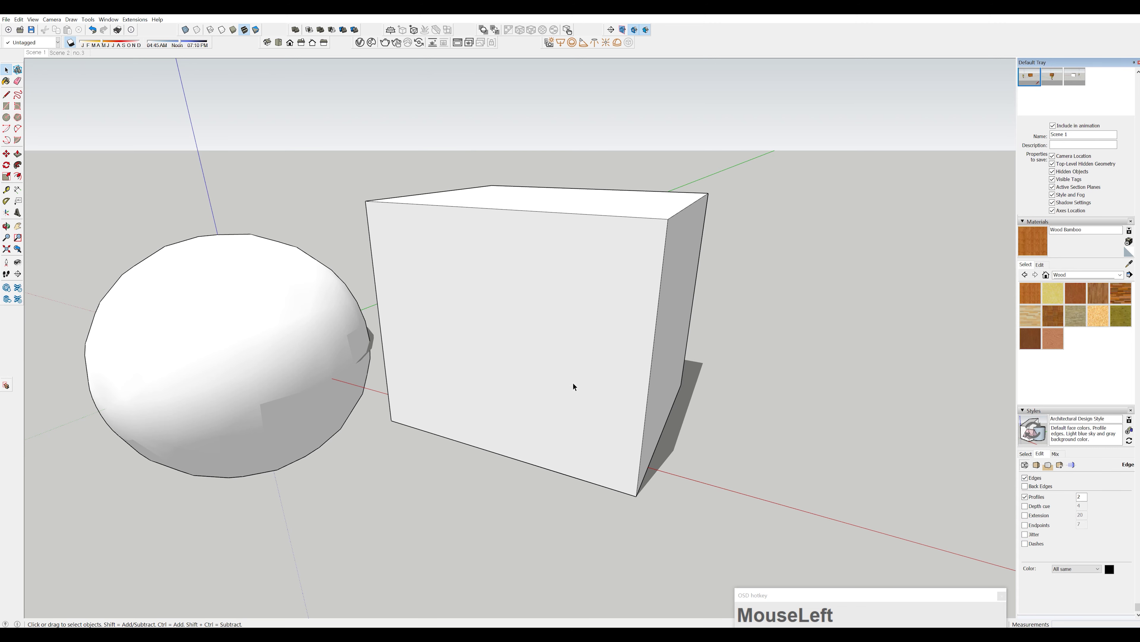
pyautogui.moveTo(573, 383); pyautogui.dragTo(710, 449, button='middle')
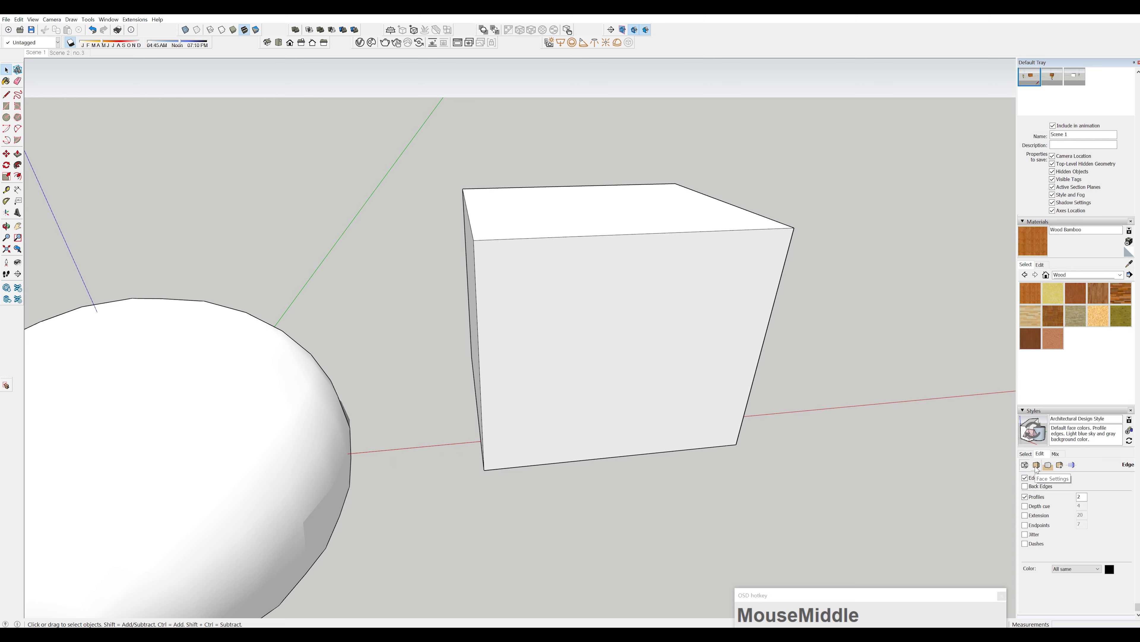
# - Review the style's face settings and background settings while viewing the sphere and box from several angles
pyautogui.click(1036, 466)
pyautogui.moveTo(774, 435); pyautogui.dragTo(485, 373, button='middle')
pyautogui.moveTo(647, 186); pyautogui.dragTo(619, 310, button='middle')
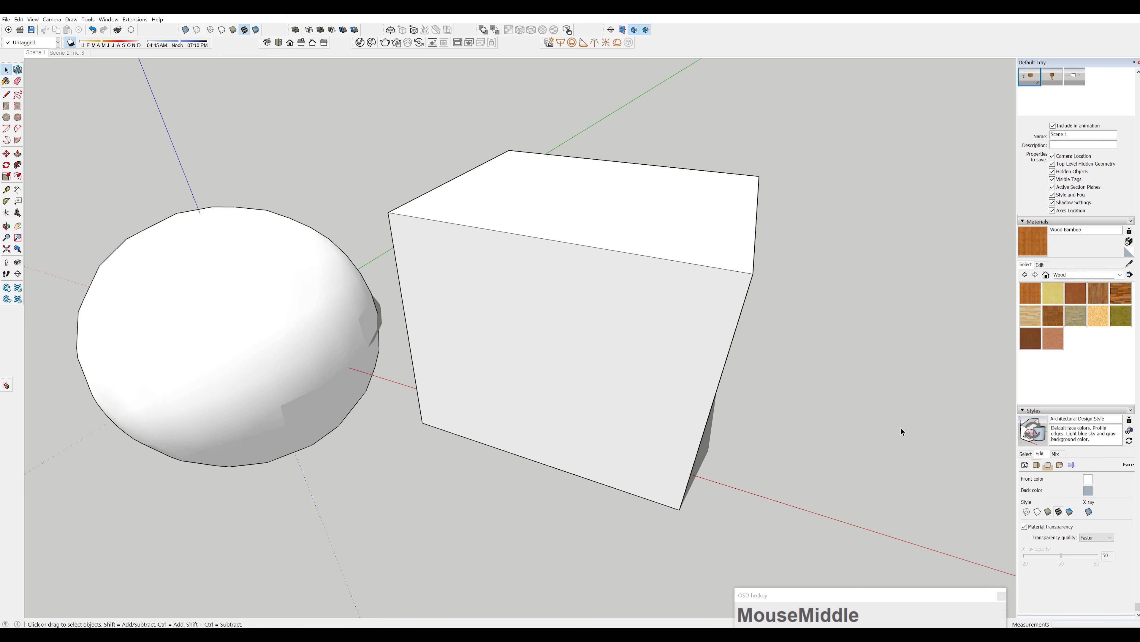
pyautogui.click(1048, 464)
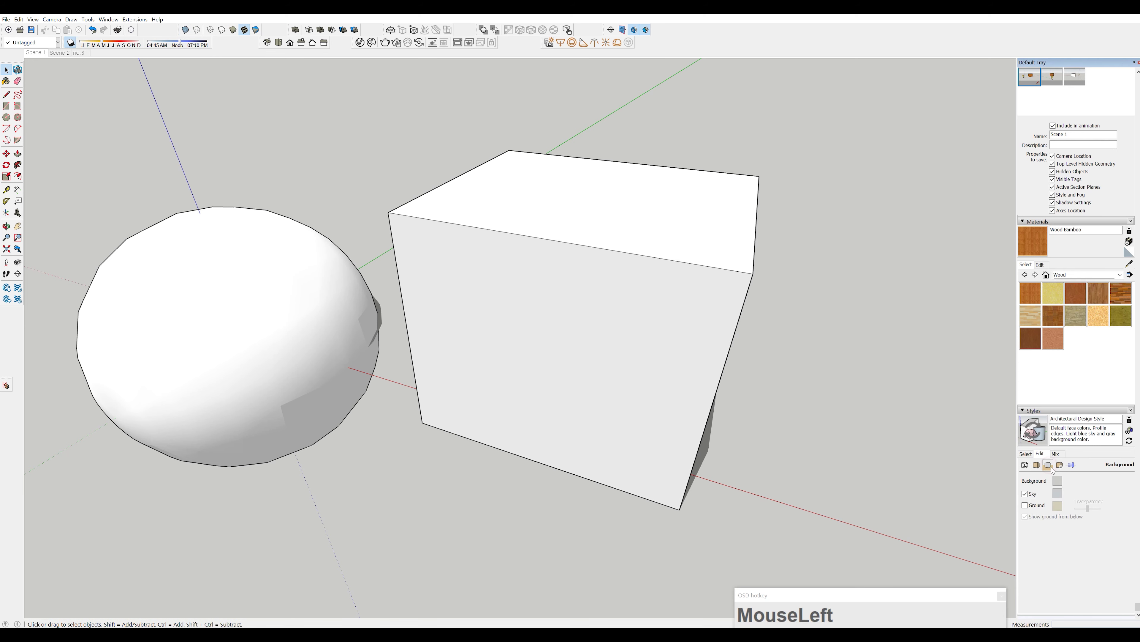
pyautogui.moveTo(948, 446); pyautogui.dragTo(784, 371, button='middle')
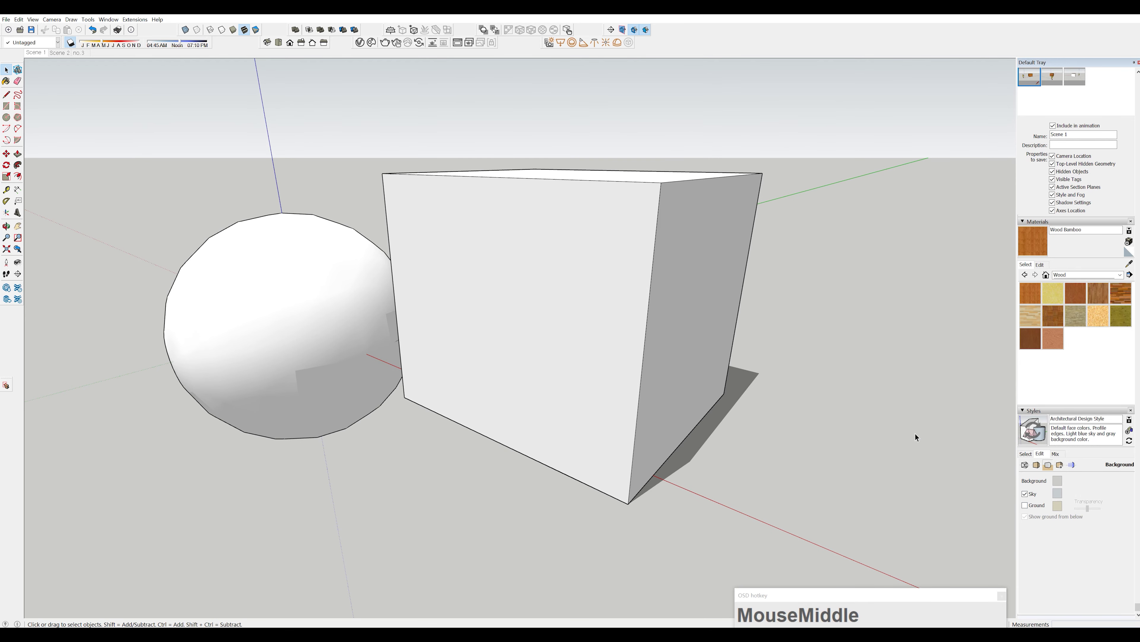
pyautogui.moveTo(917, 438); pyautogui.dragTo(642, 310, button='middle')
pyautogui.scroll(-3, 664, 273)
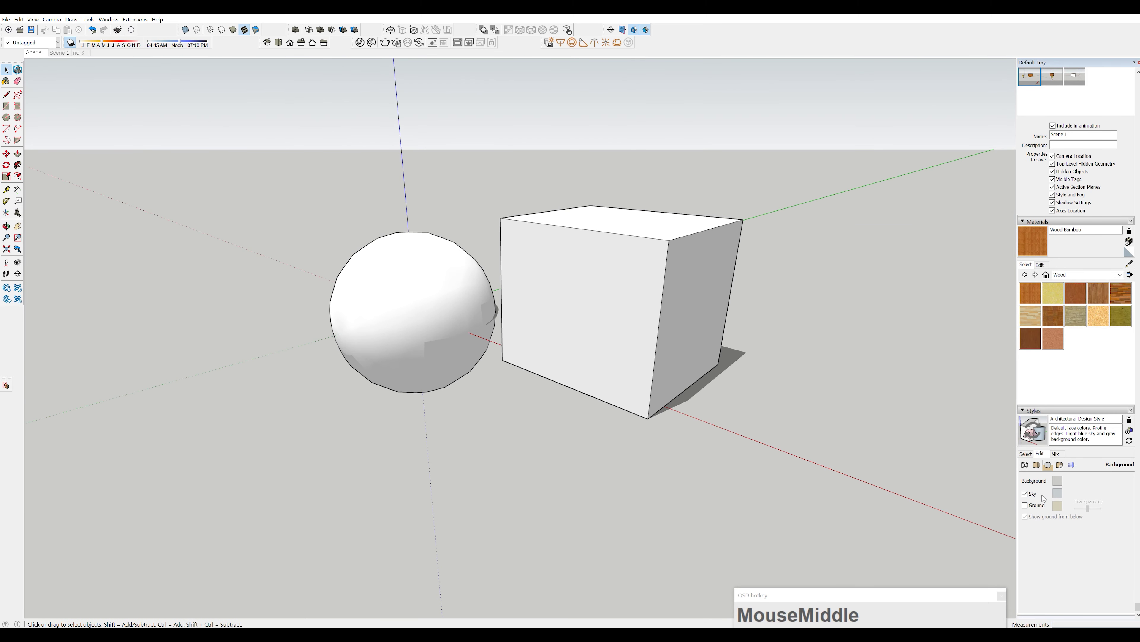
# - Add the YELLO DESIGN logo image to the style as a watermark, keeping its dialog clear of the model
pyautogui.click(1060, 466)
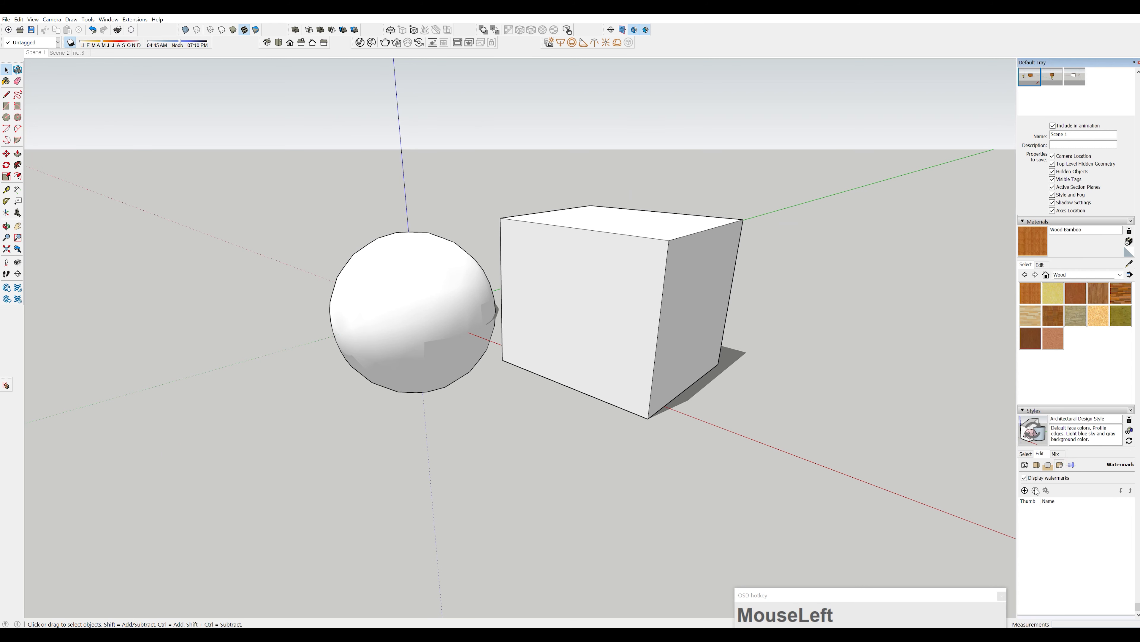
pyautogui.moveTo(429, 155); pyautogui.dragTo(297, 127, button='middle')
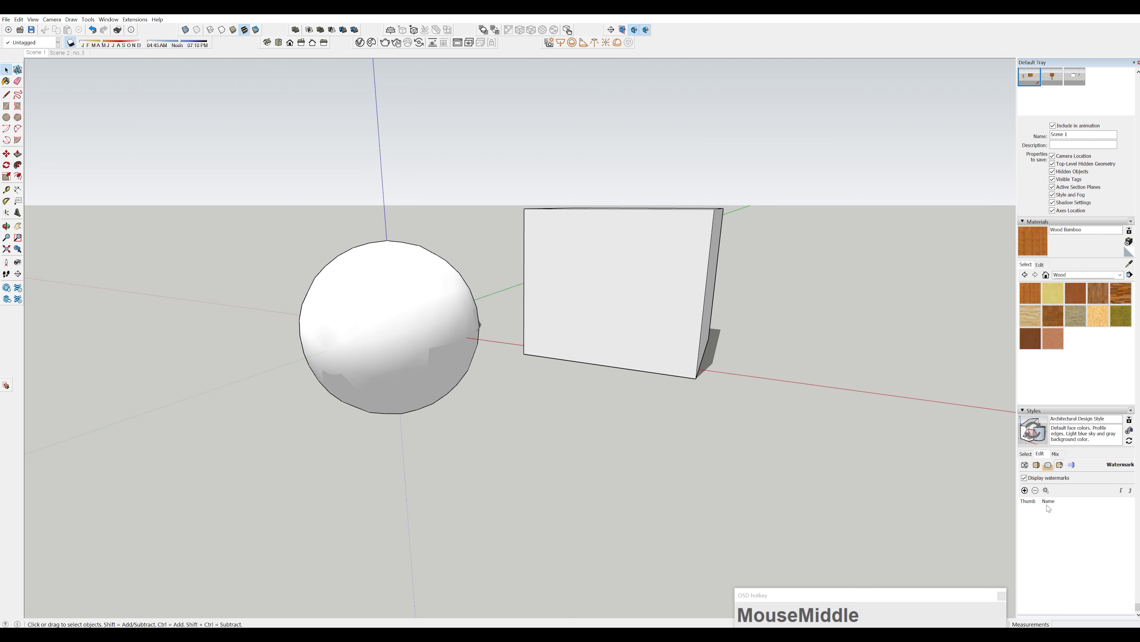
pyautogui.click(1025, 490)
pyautogui.moveTo(240, 31); pyautogui.dragTo(271, 48)
pyautogui.doubleClick(292, 124)
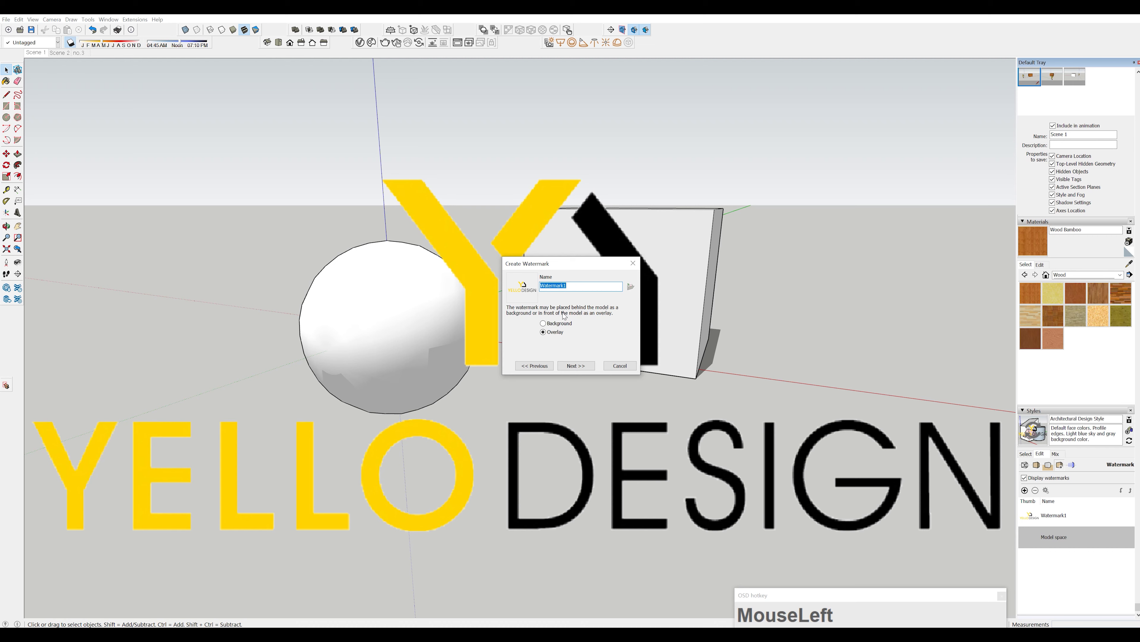
pyautogui.moveTo(572, 264); pyautogui.dragTo(880, 216)
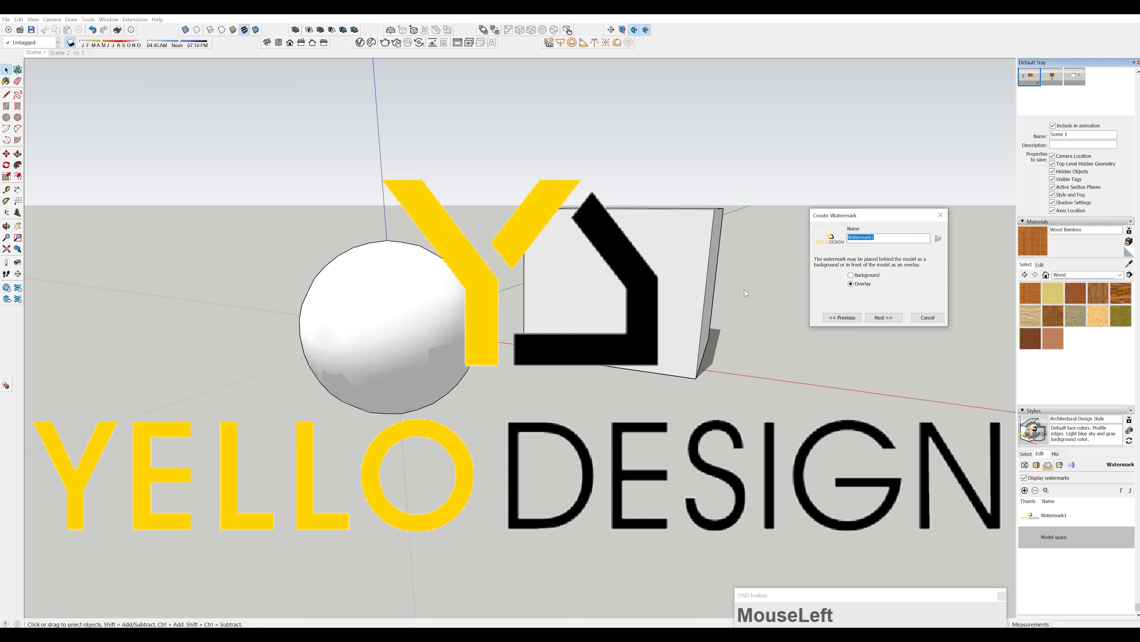
# - Place the logo watermark behind the model as a background and adjust its blend close to the image end
pyautogui.click(850, 275)
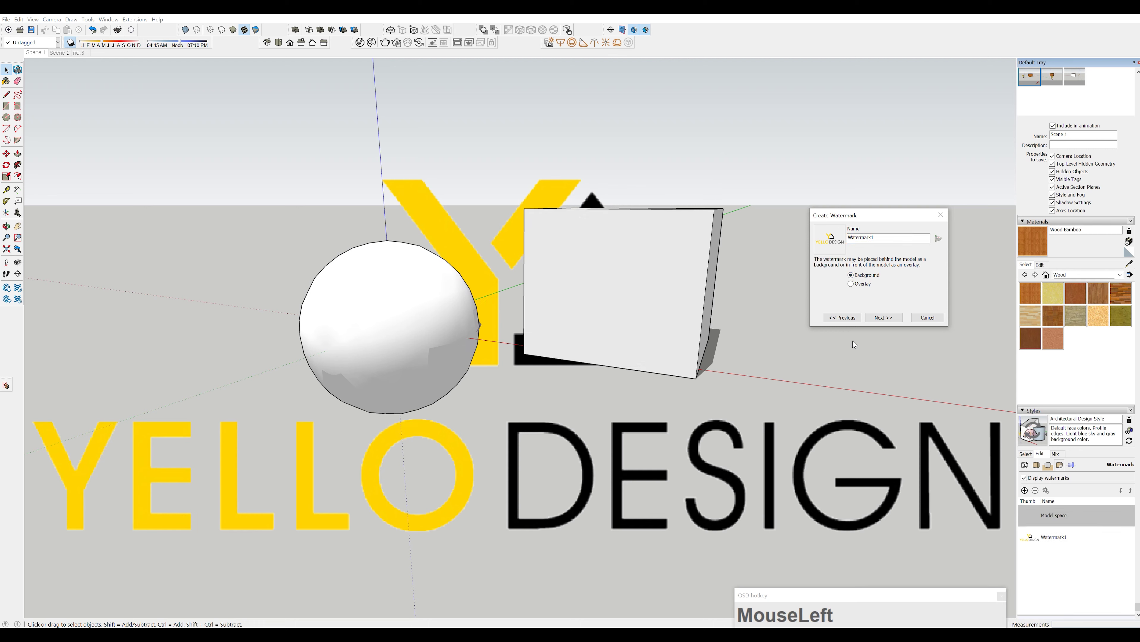
pyautogui.click(883, 317)
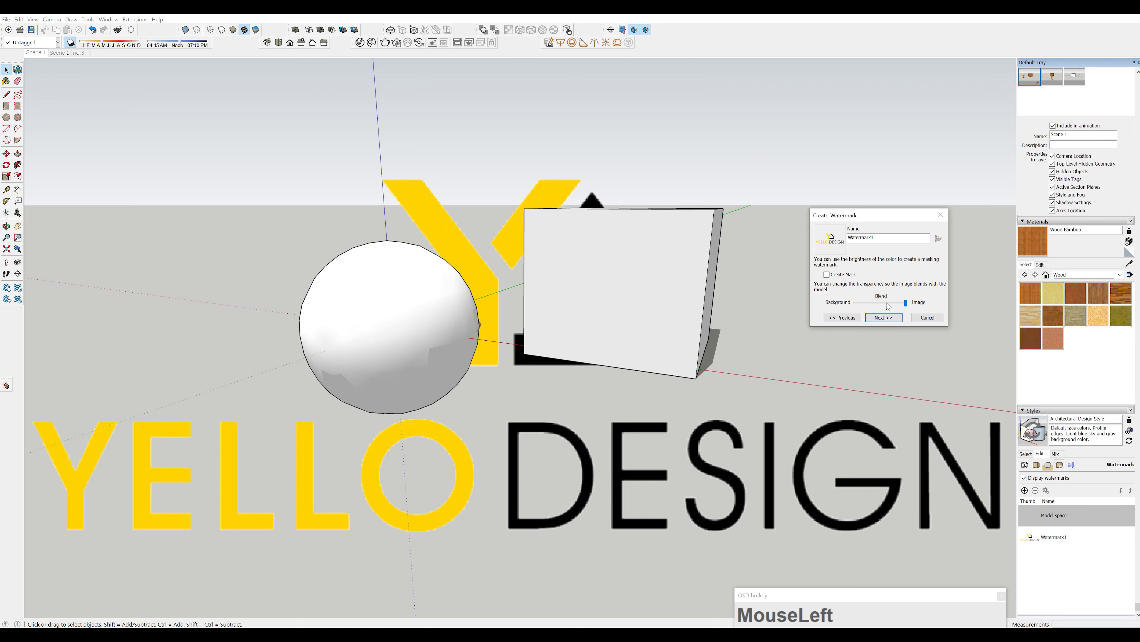
pyautogui.moveTo(906, 304)
pyautogui.mouseDown()
pyautogui.moveTo(857, 304)
pyautogui.moveTo(902, 307)
pyautogui.mouseUp()
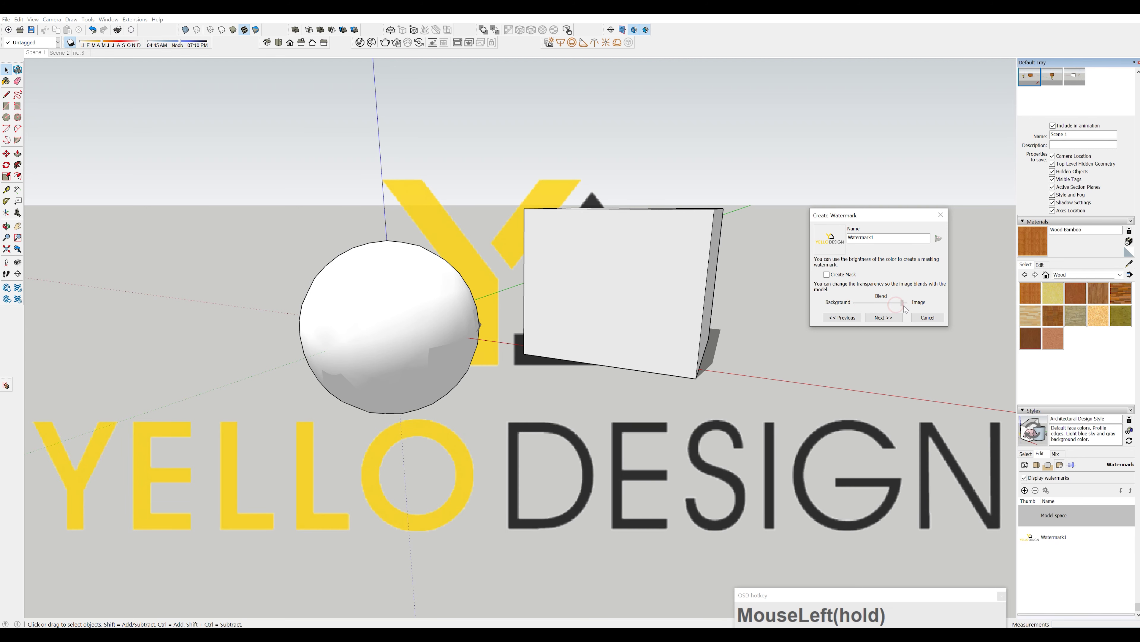
pyautogui.click(883, 317)
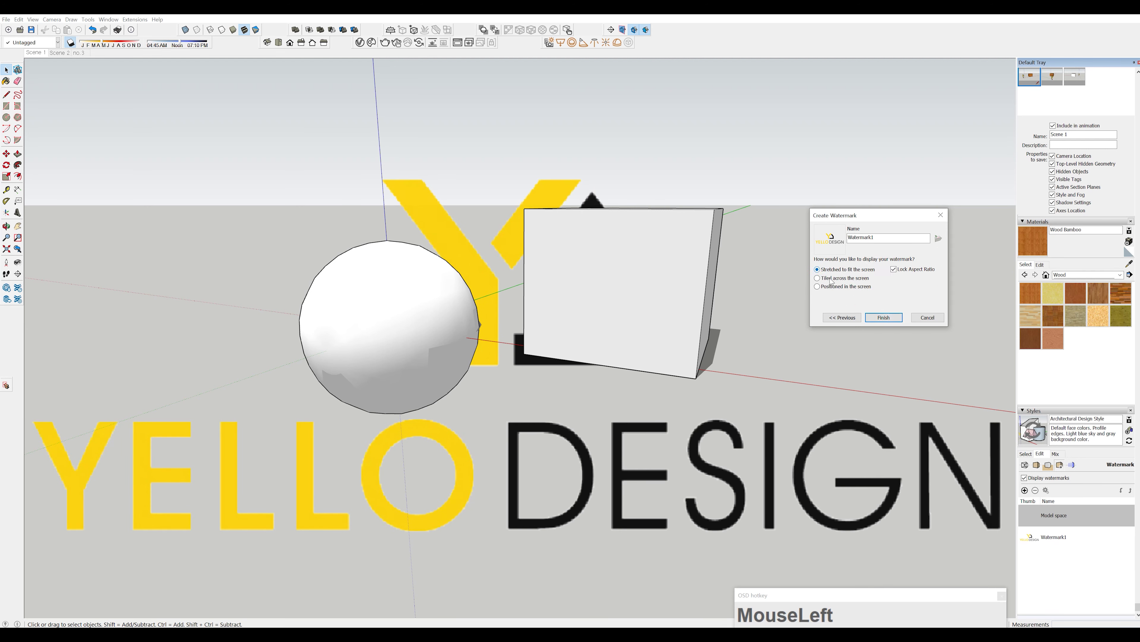
# - Compare the watermark tiled across, stretched over and positioned in the screen, settling on the positioned display
pyautogui.click(818, 278)
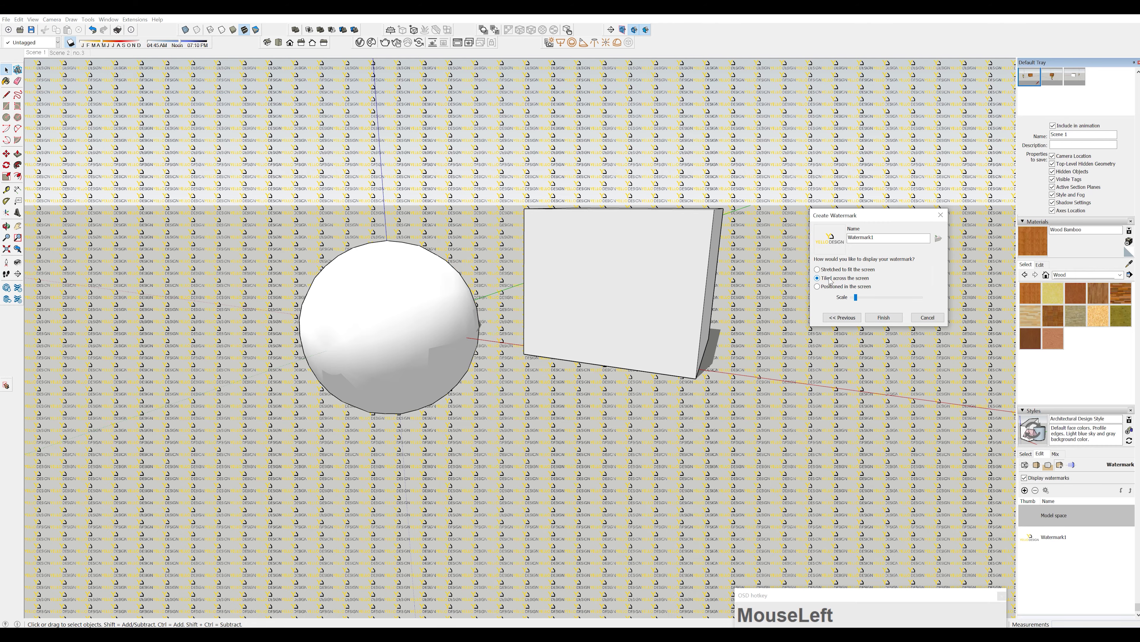
pyautogui.click(820, 287)
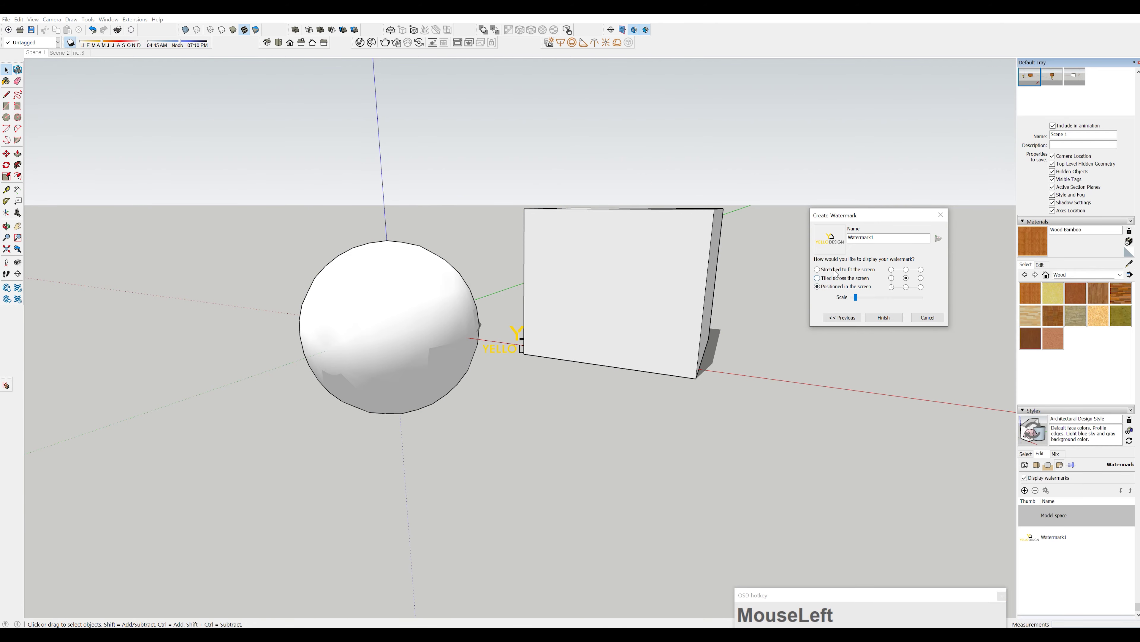
pyautogui.click(836, 269)
pyautogui.click(832, 278)
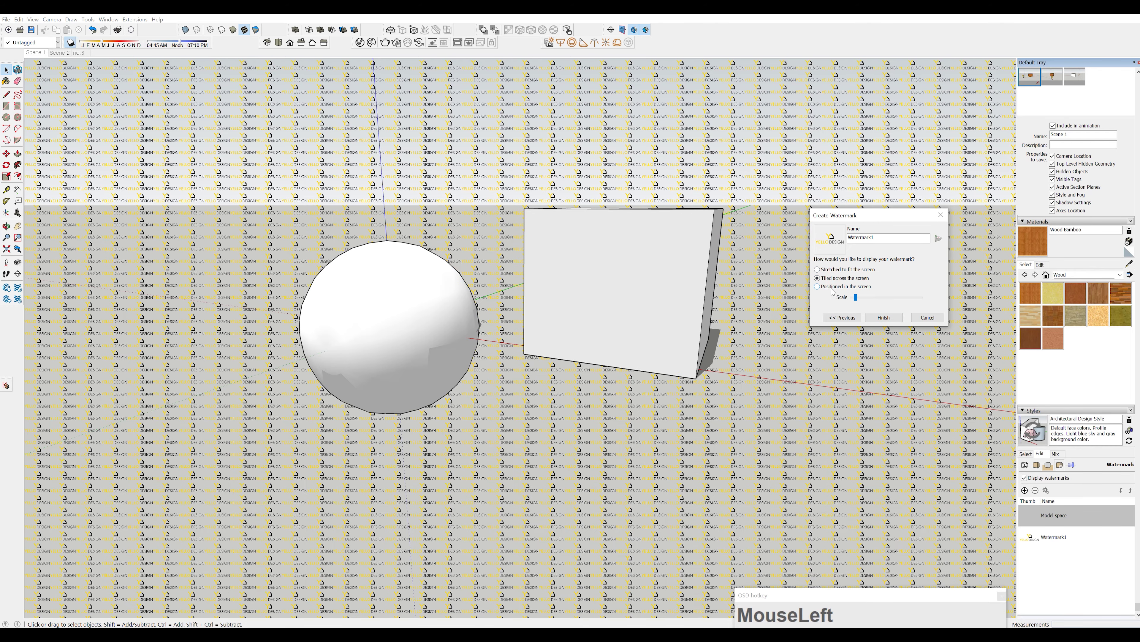
pyautogui.click(831, 287)
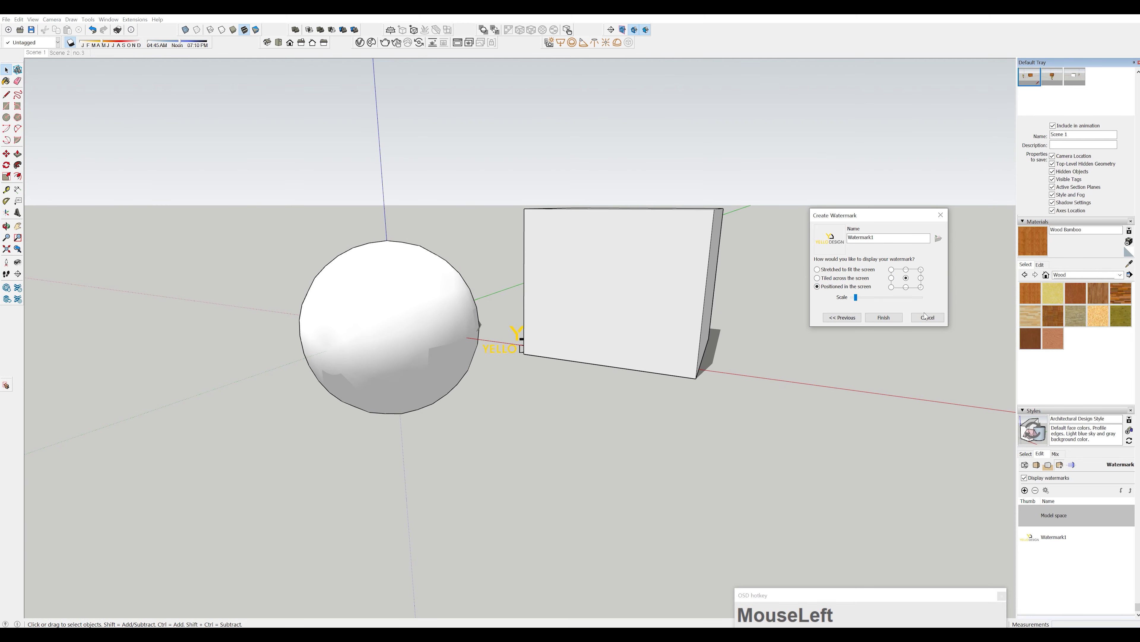
# - Anchor the logo watermark in the view's upper-left corner at a small scale and finish creating it
pyautogui.click(892, 270)
pyautogui.moveTo(858, 297)
pyautogui.mouseDown()
pyautogui.moveTo(889, 299)
pyautogui.moveTo(869, 298)
pyautogui.mouseUp()
pyautogui.moveTo(868, 297); pyautogui.dragTo(856, 299)
pyautogui.click(884, 317)
pyautogui.moveTo(737, 387); pyautogui.dragTo(118, 57, button='middle')
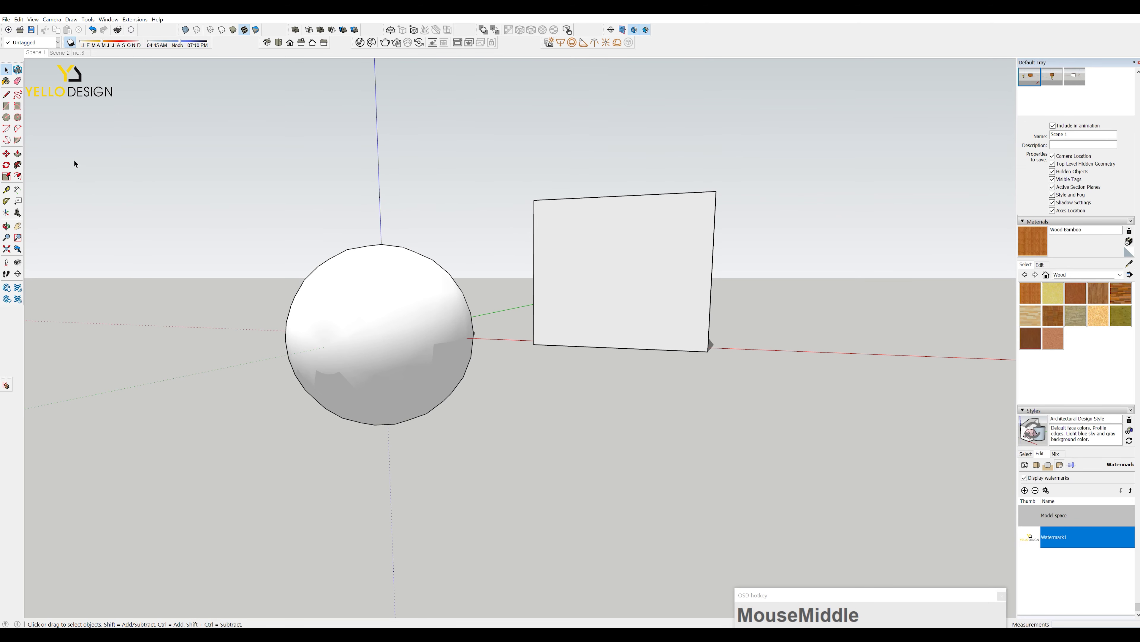
# - Review the style's watermark list, the In Model collection options and the edge settings
pyautogui.click(1047, 537)
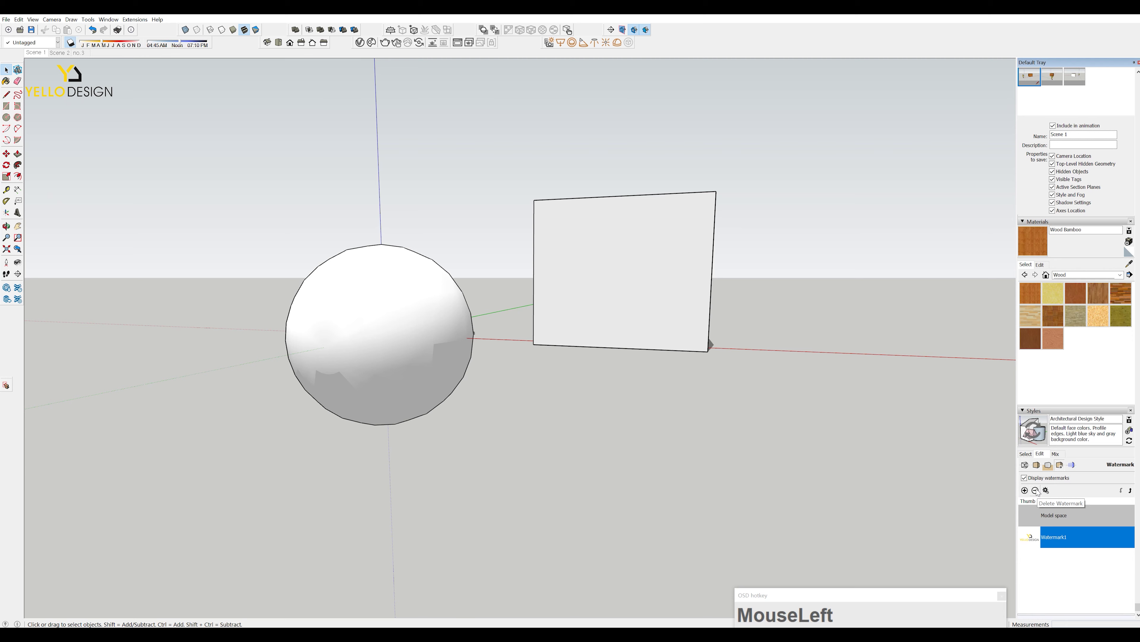
pyautogui.click(1025, 456)
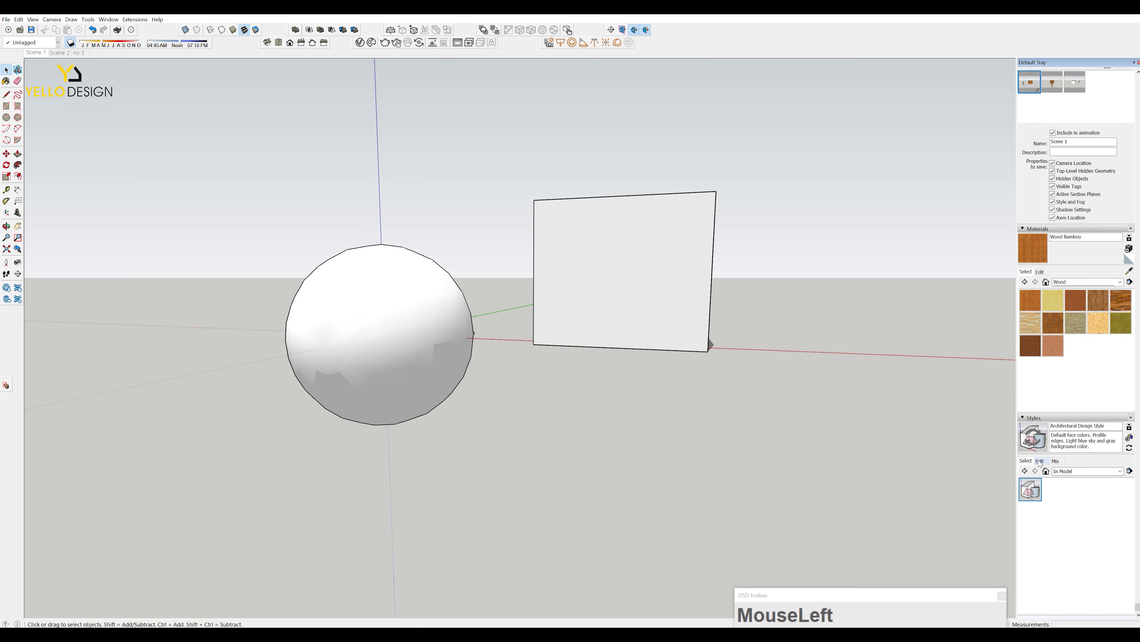
pyautogui.click(1038, 460)
pyautogui.click(1029, 463)
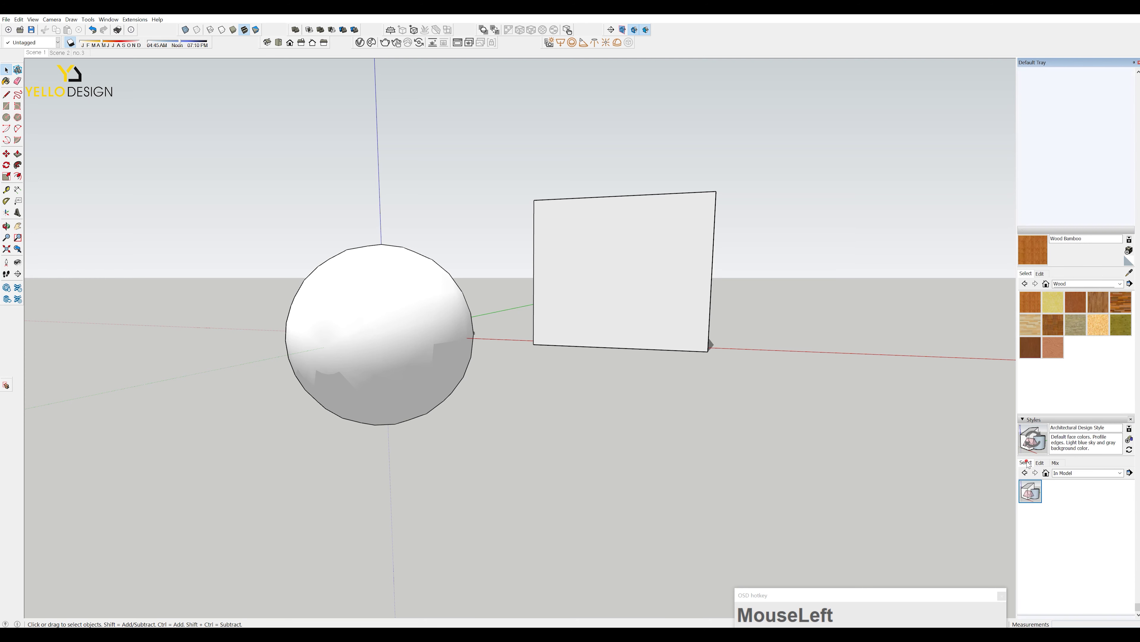
pyautogui.click(1130, 474)
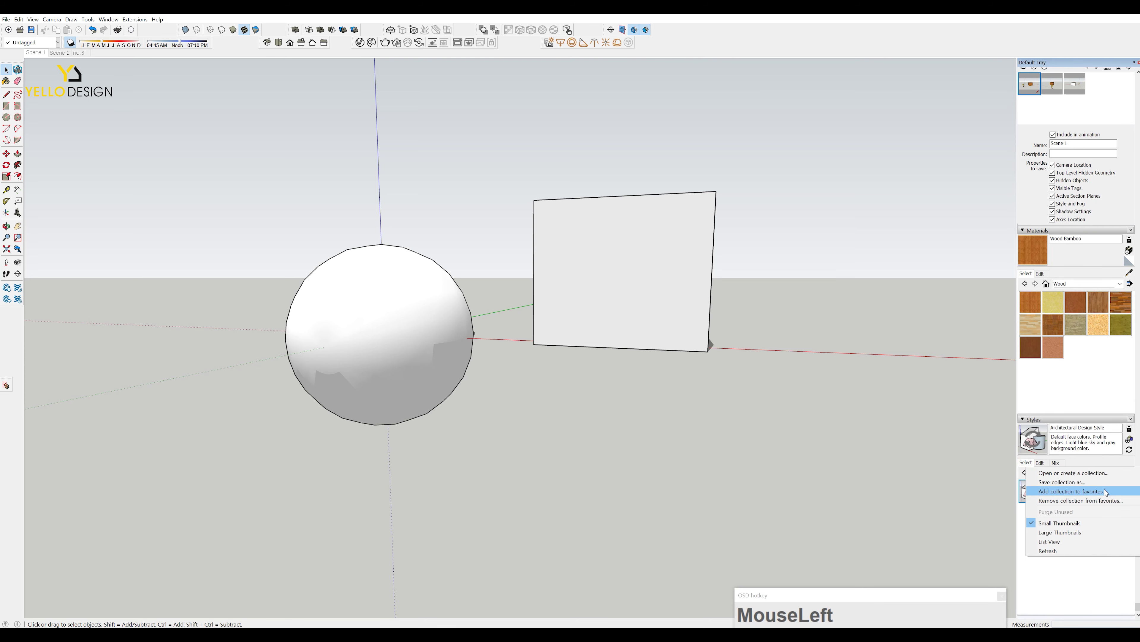
pyautogui.click(1063, 568)
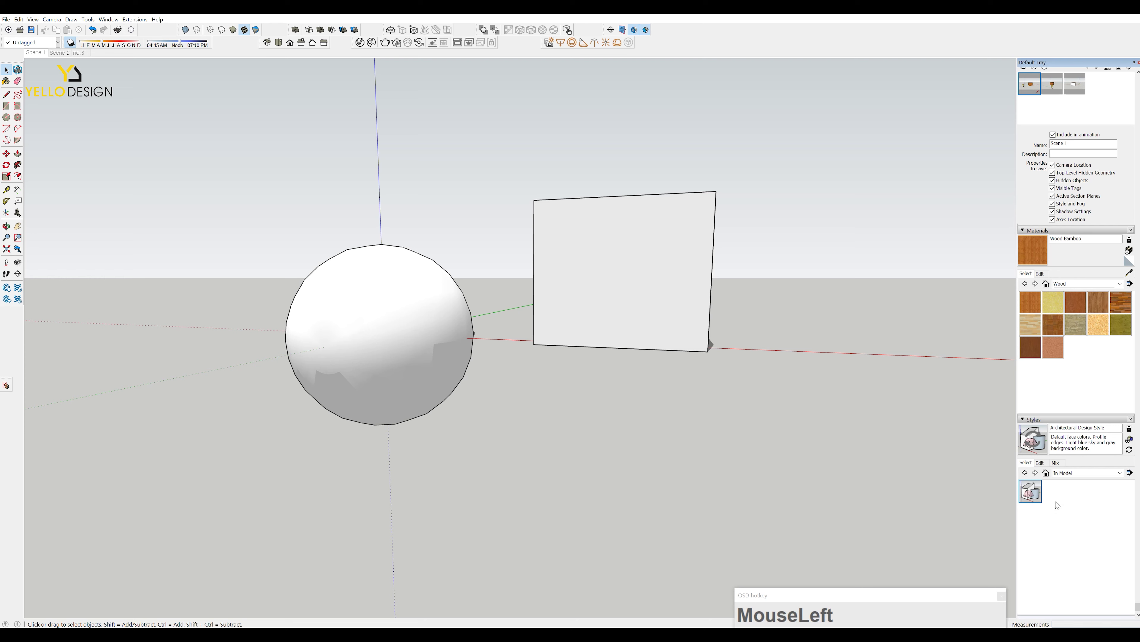
pyautogui.click(1040, 463)
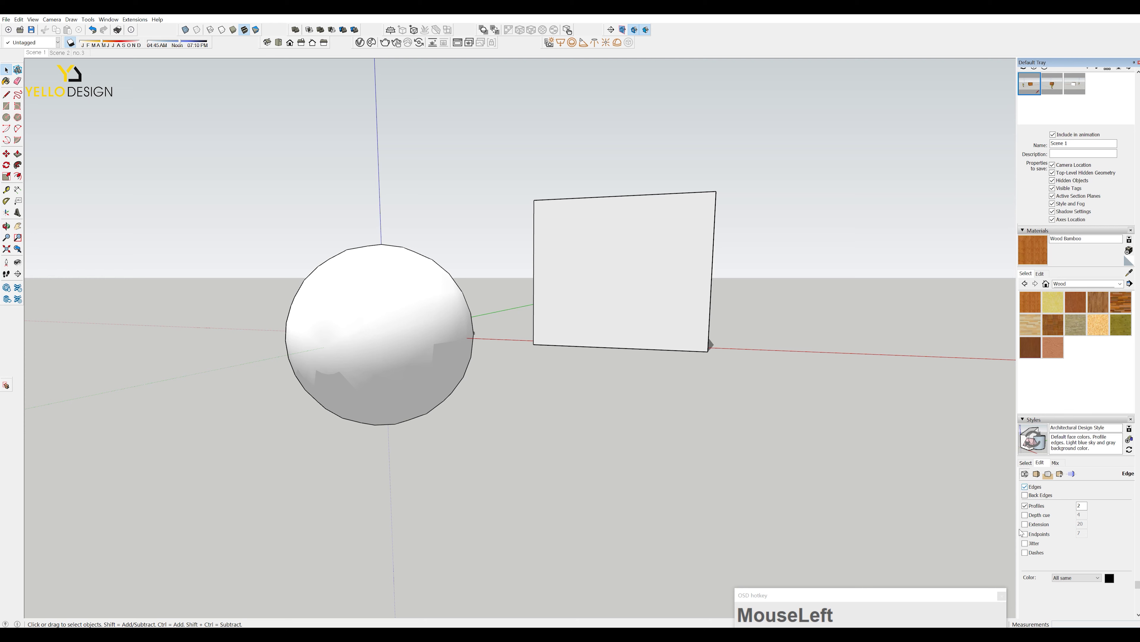
pyautogui.click(1061, 474)
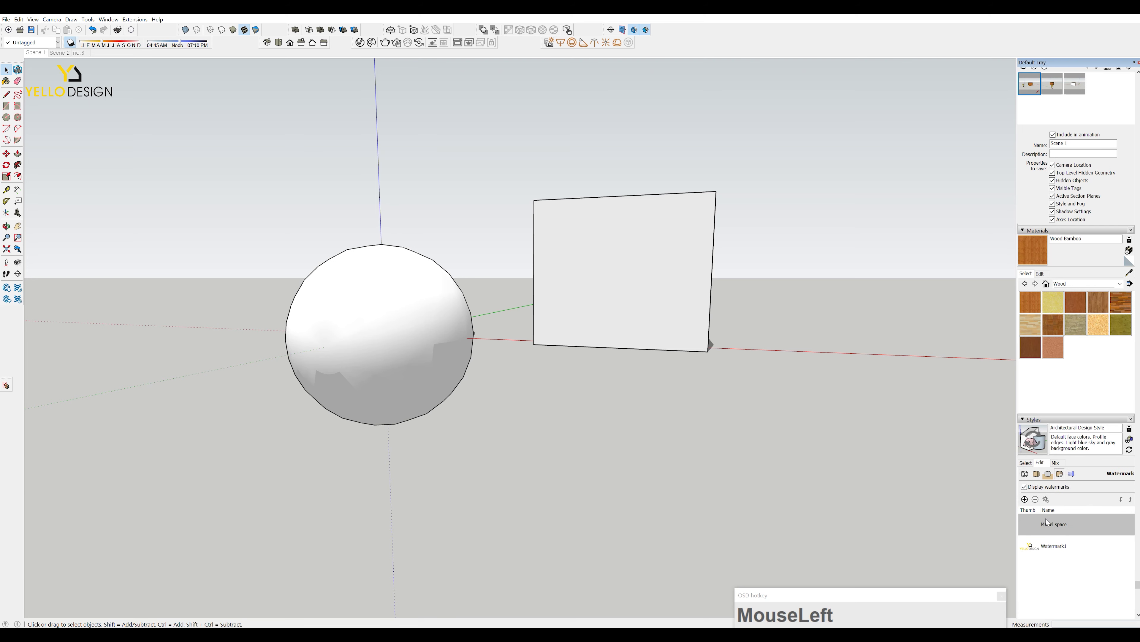
pyautogui.moveTo(584, 418); pyautogui.dragTo(638, 420, button='middle')
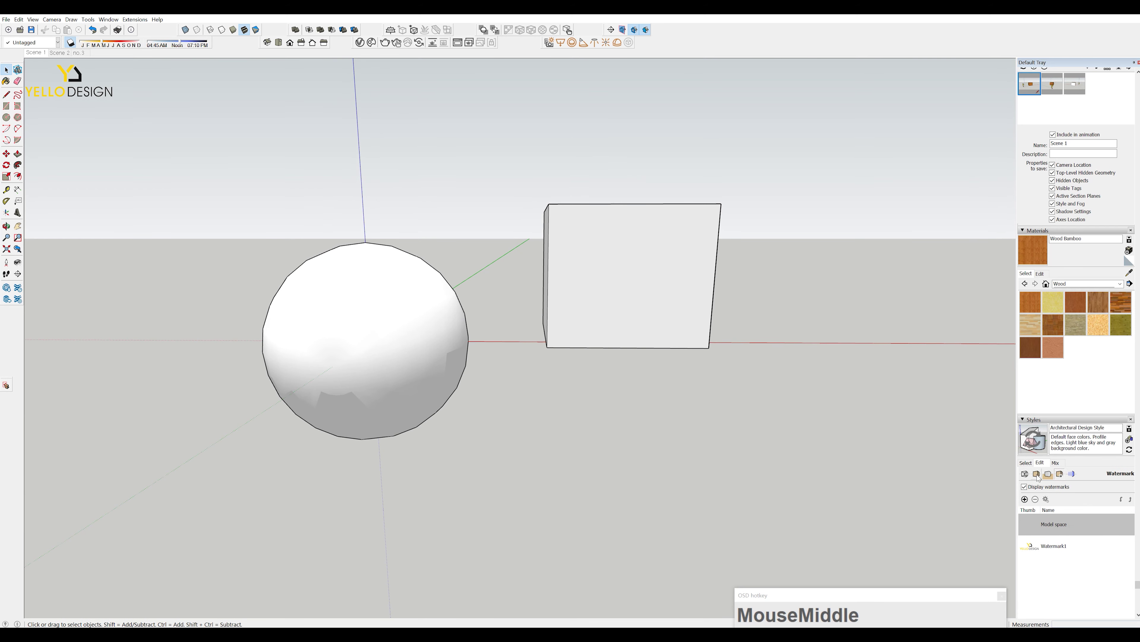
# - Show the style's modeling settings and make the whole box into a group
pyautogui.click(1072, 475)
pyautogui.moveTo(904, 470); pyautogui.dragTo(665, 268, button='middle')
pyautogui.click(666, 268)
pyautogui.tripleClick(666, 269)
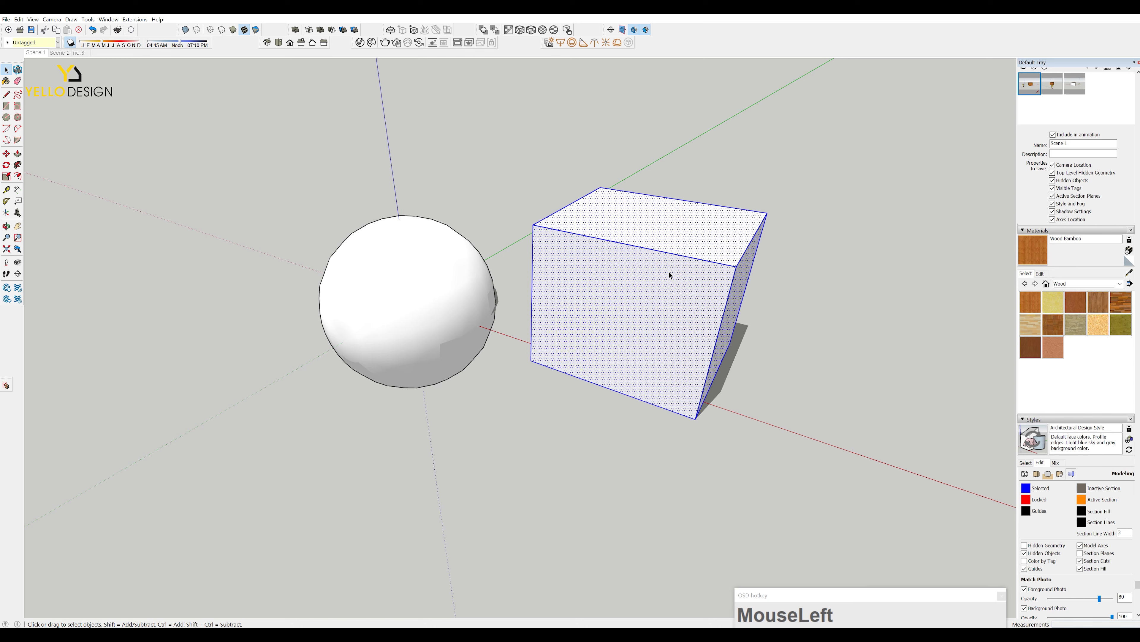
pyautogui.rightClick(680, 229)
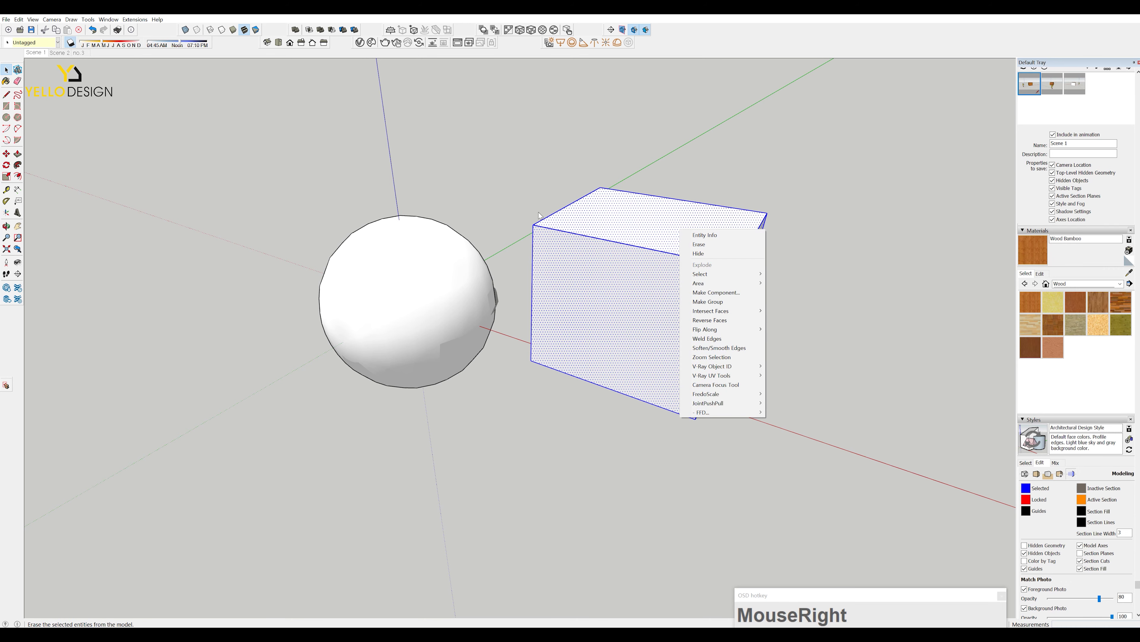
pyautogui.click(710, 301)
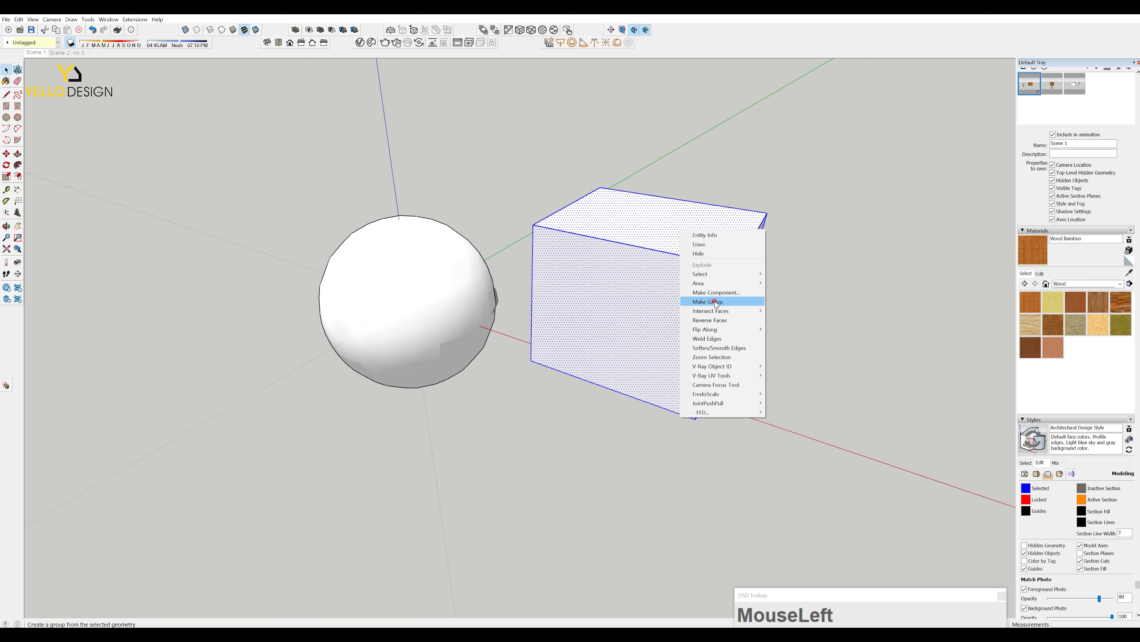
# - Lock the box group to check the style's locked colour, and unlock it again
pyautogui.rightClick(663, 221)
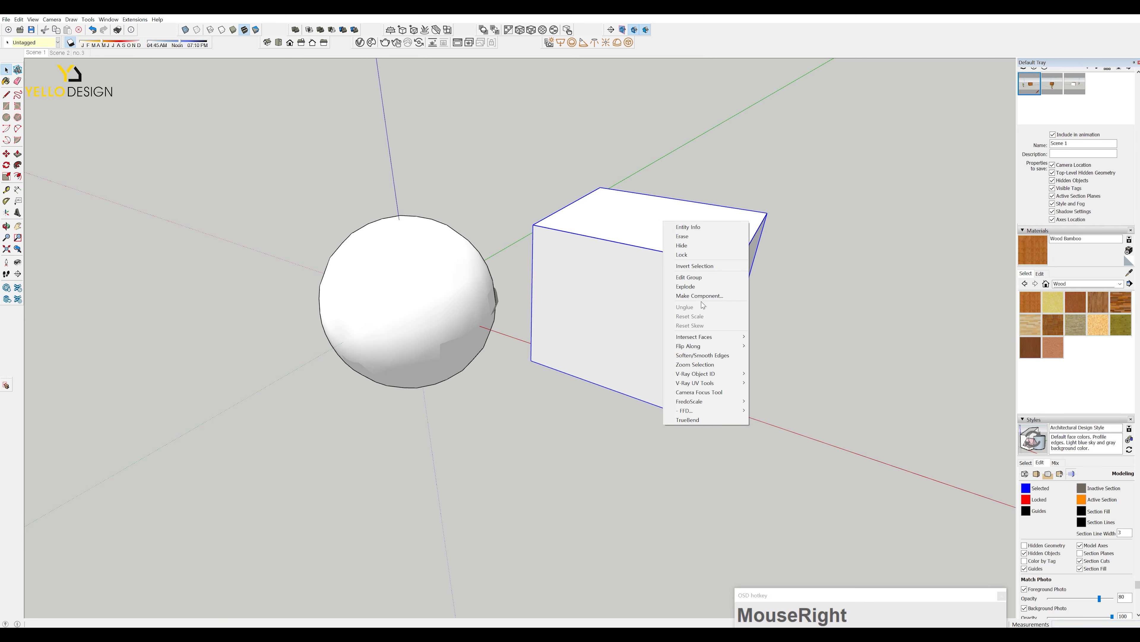
pyautogui.click(694, 257)
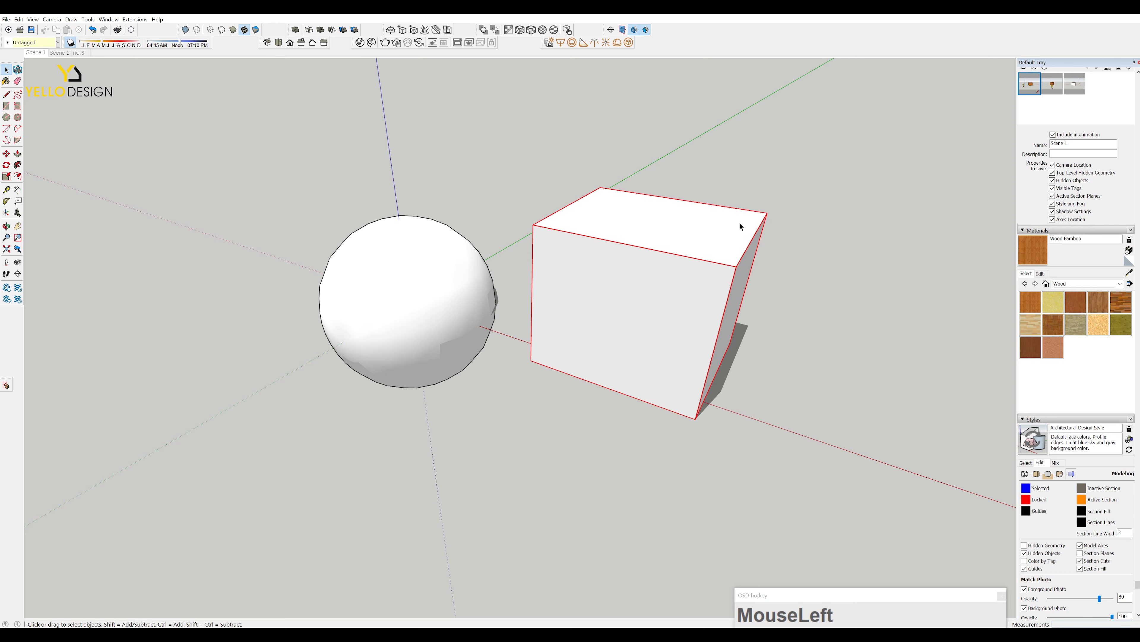
pyautogui.rightClick(662, 273)
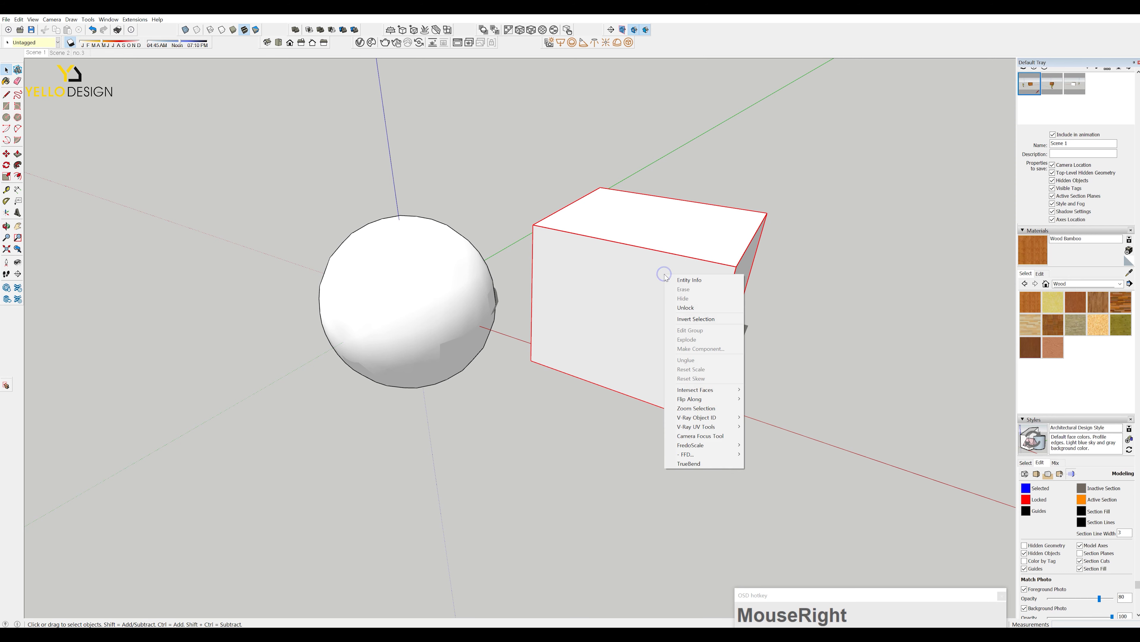
pyautogui.click(680, 307)
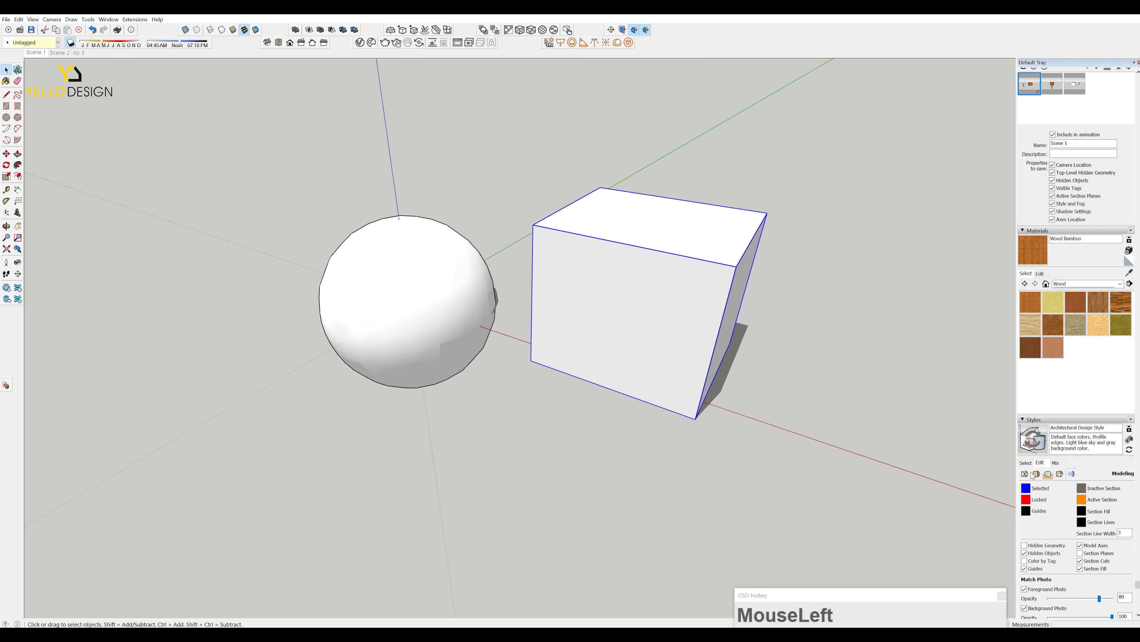
# - Examine the Component/Group Editing settings on the Components page of Model Info and close the dialog
pyautogui.click(1026, 462)
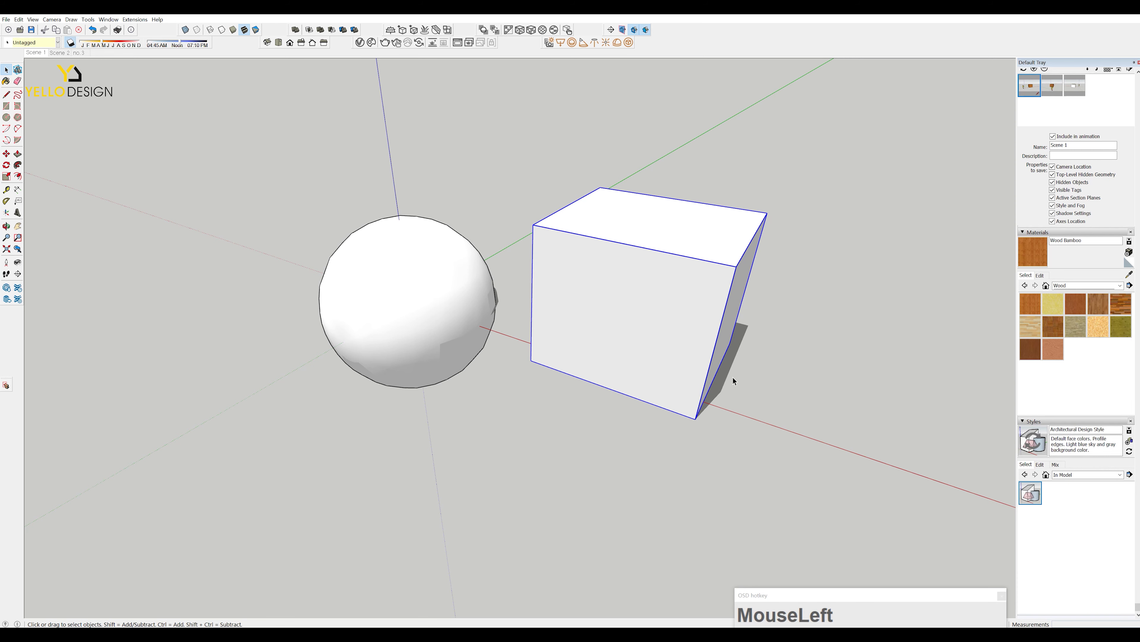
pyautogui.click(33, 19)
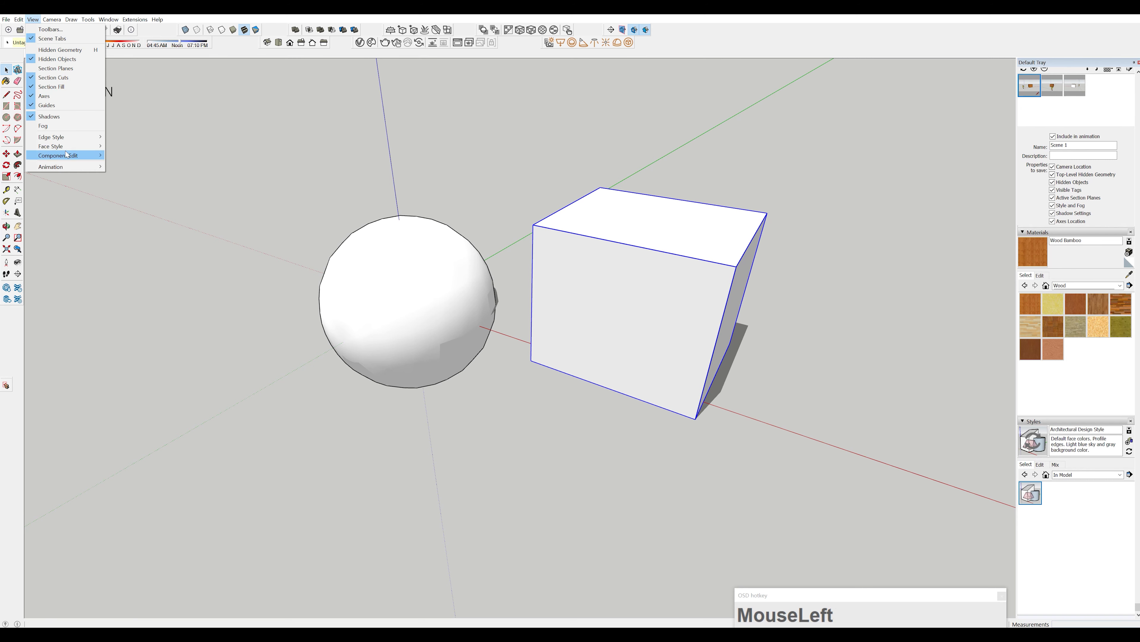
pyautogui.moveTo(58, 156)
pyautogui.moveTo(116, 20)
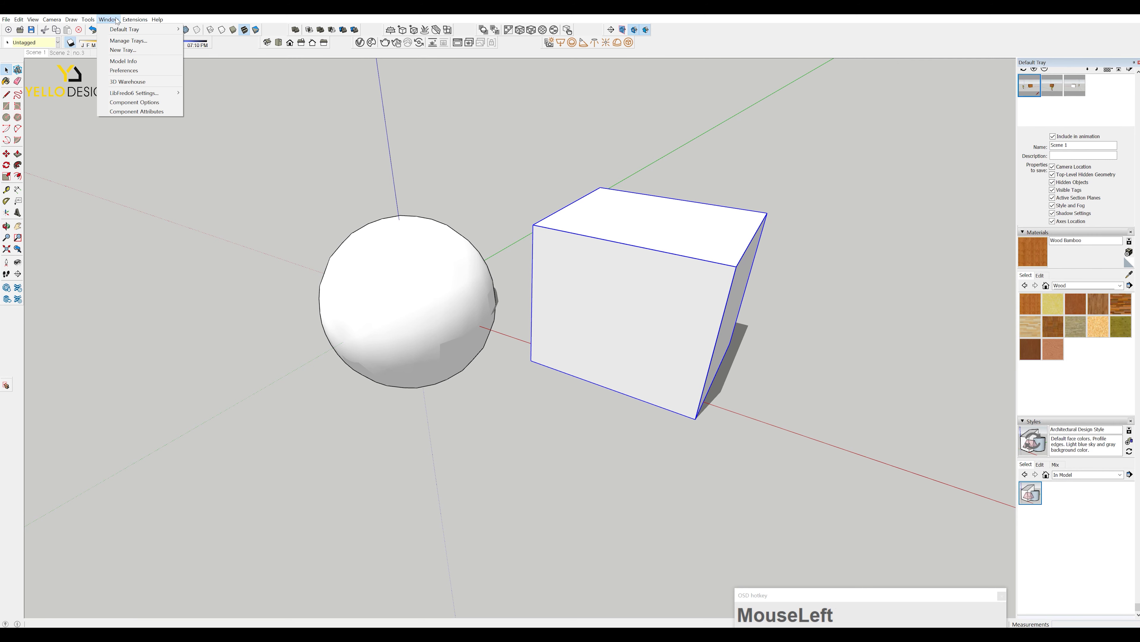
pyautogui.click(124, 62)
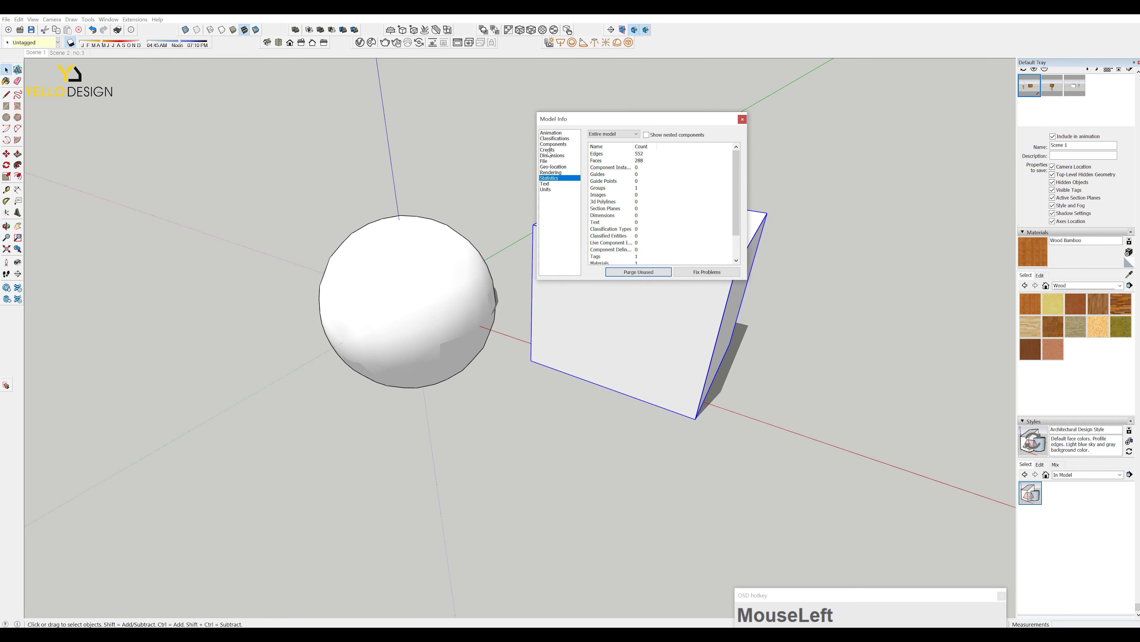
pyautogui.click(553, 144)
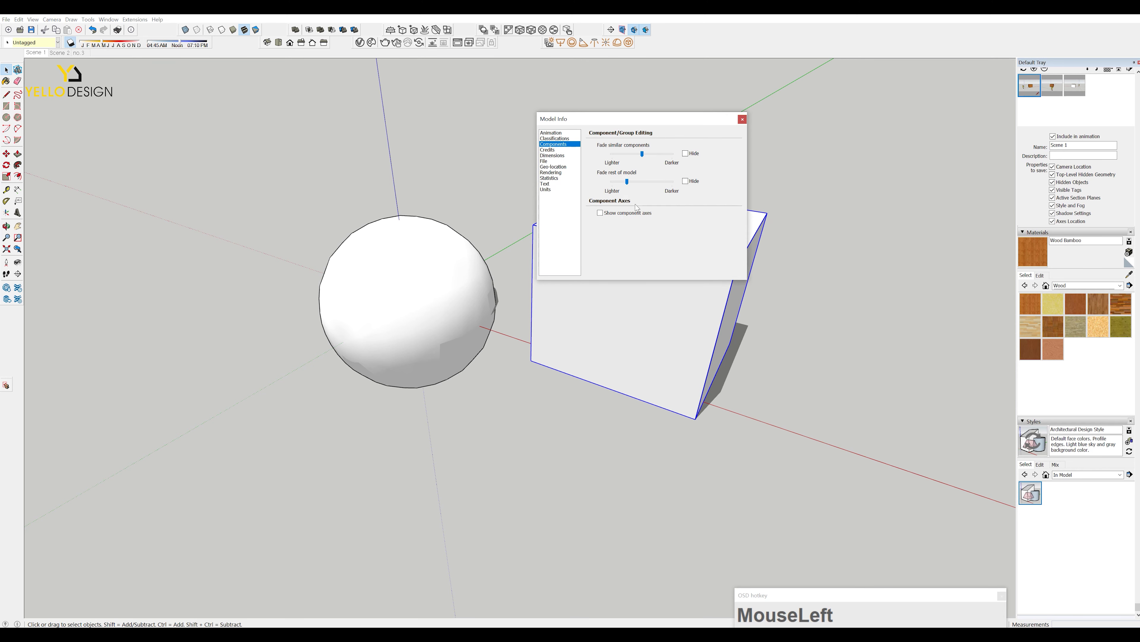
pyautogui.click(742, 119)
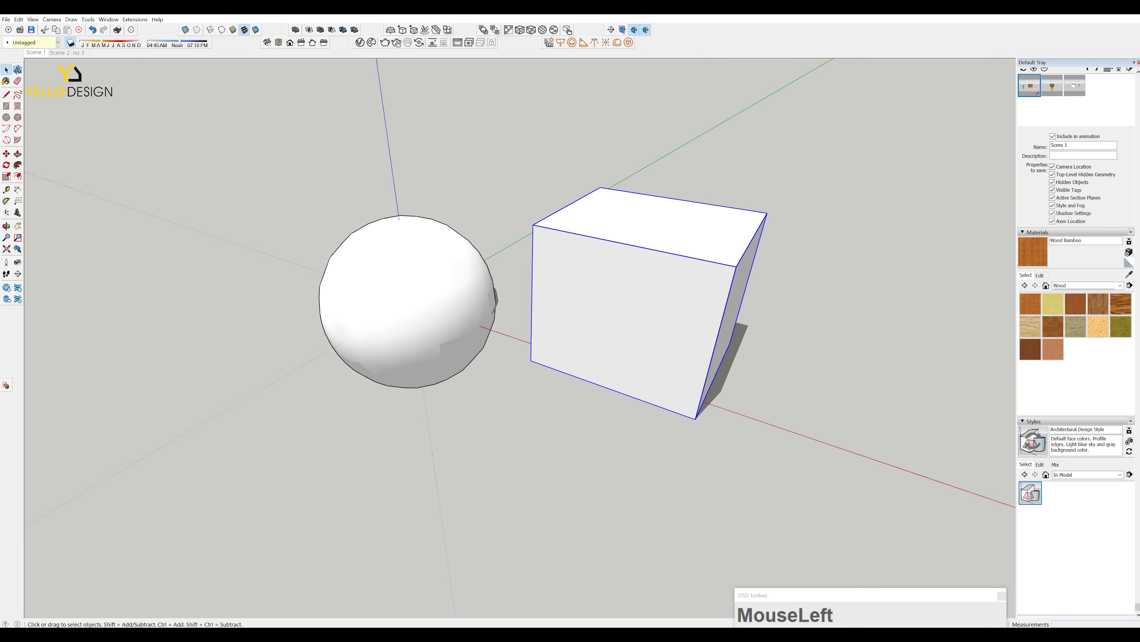
# - Switch to the YDSKETCH blog in the browser and open the post "05.초보자를 위한 스케치업 강좌 - Model Info_01"
pyautogui.click(57, 635)
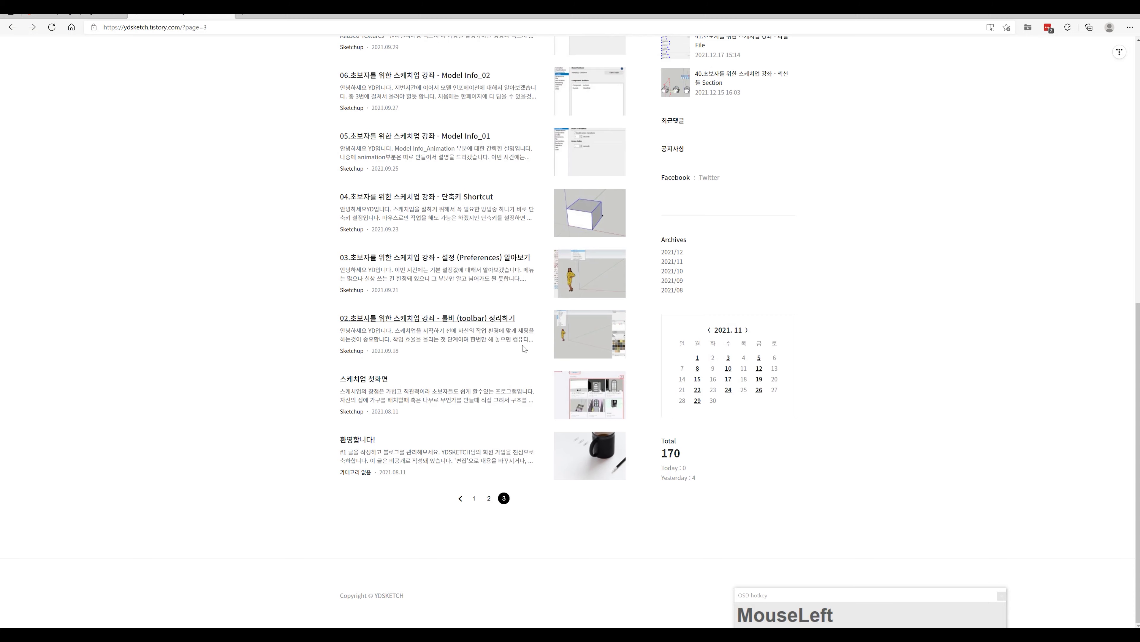
pyautogui.scroll(5, 524, 349)
pyautogui.scroll(-3, 471, 191)
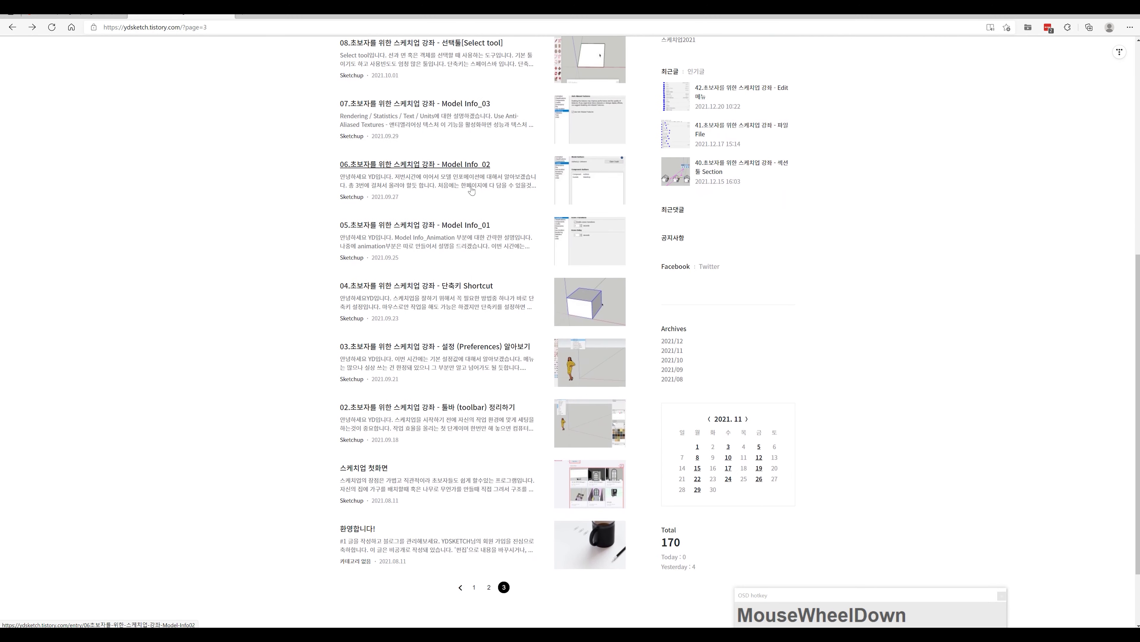
pyautogui.click(466, 225)
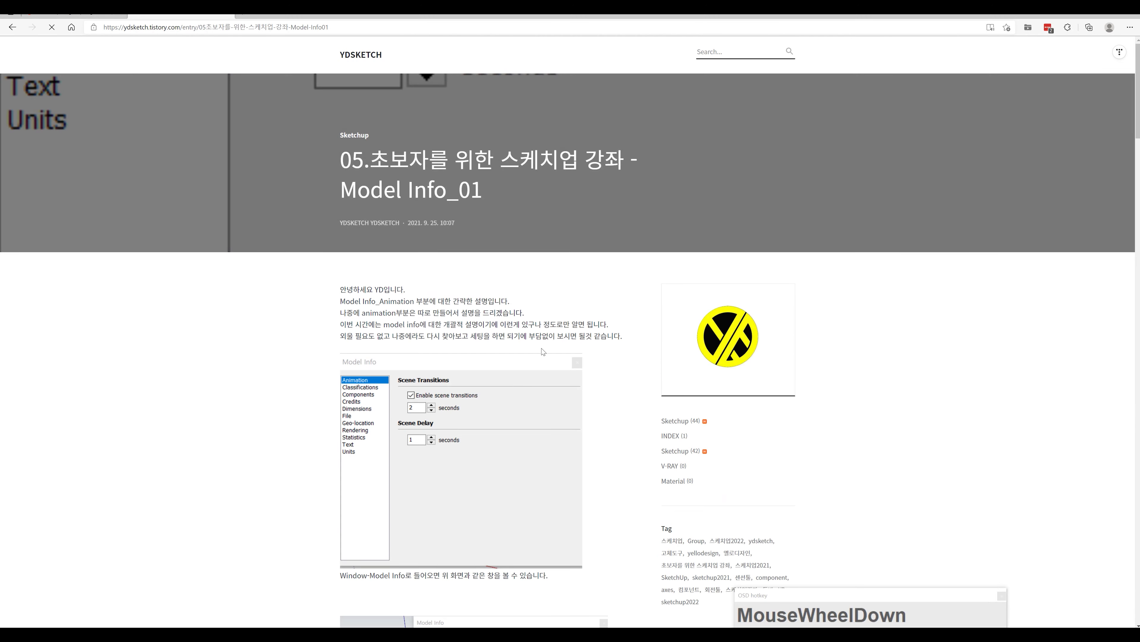
# - Read through the post's explanations of Model Info's Animation, Classifications and Components settings
pyautogui.scroll(-8, 542, 351)
pyautogui.scroll(6, 543, 357)
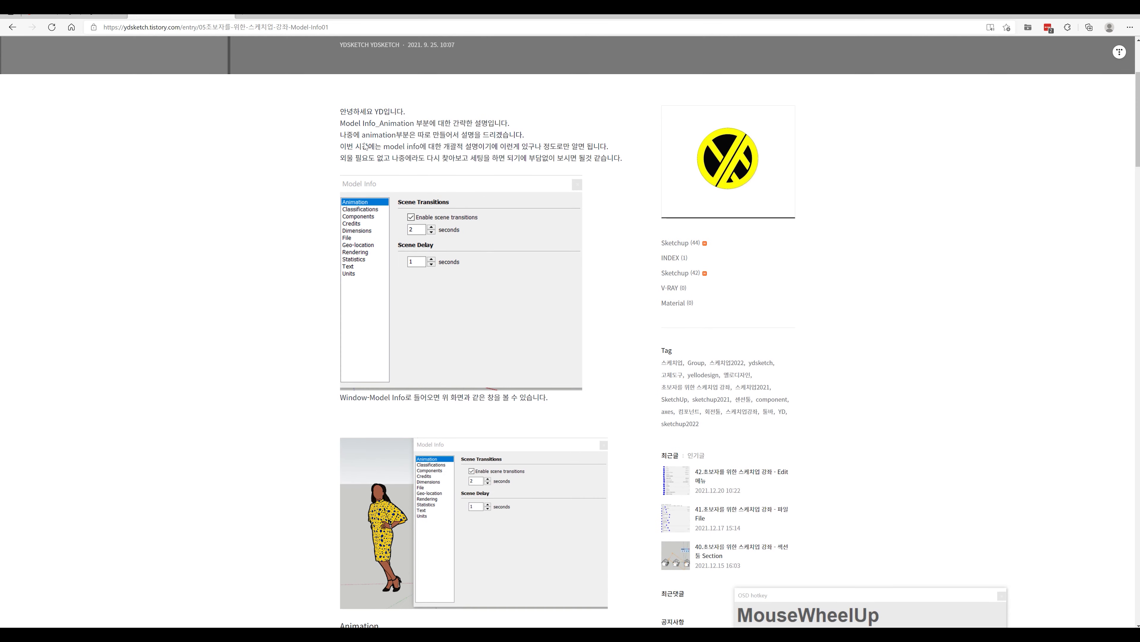
pyautogui.scroll(-6, 386, 242)
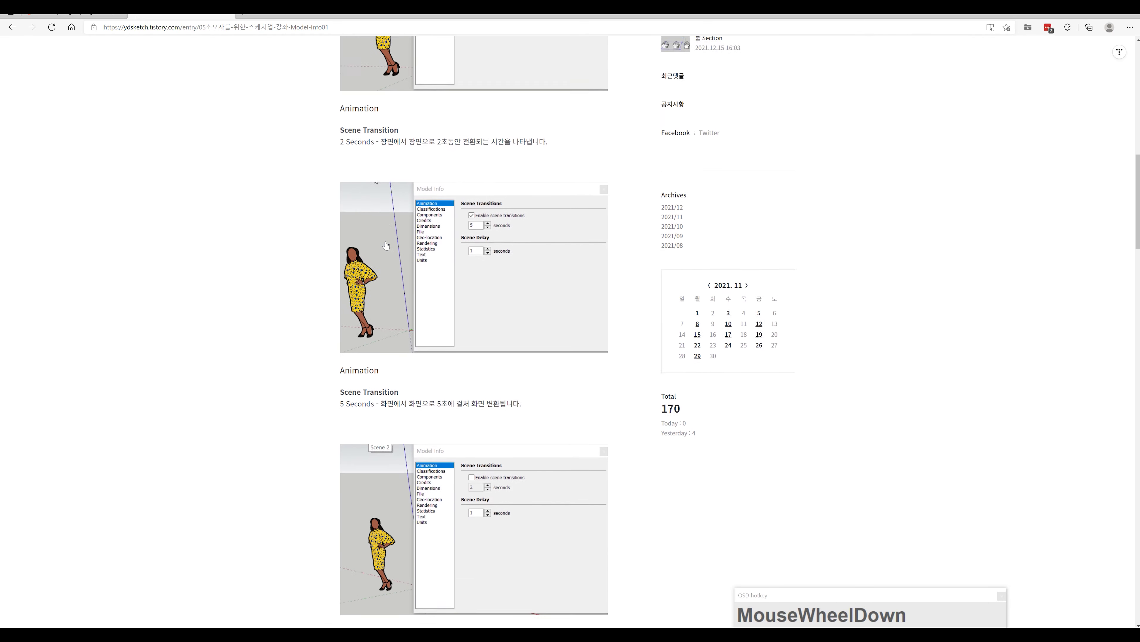
pyautogui.scroll(-4, 386, 245)
pyautogui.scroll(1, 386, 245)
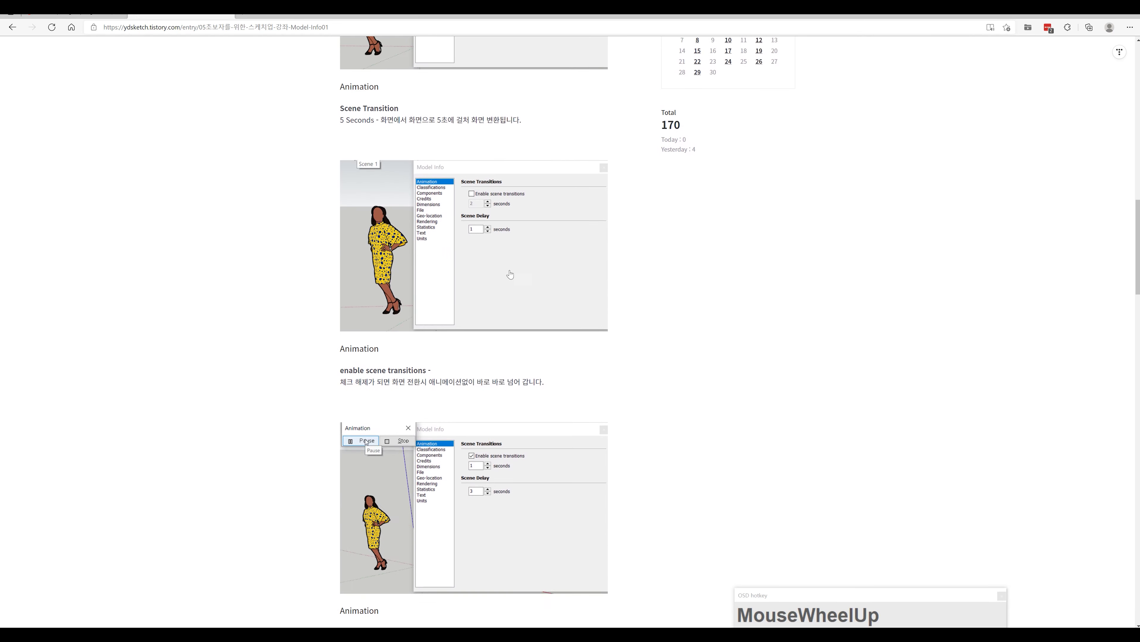
pyautogui.scroll(-4, 509, 275)
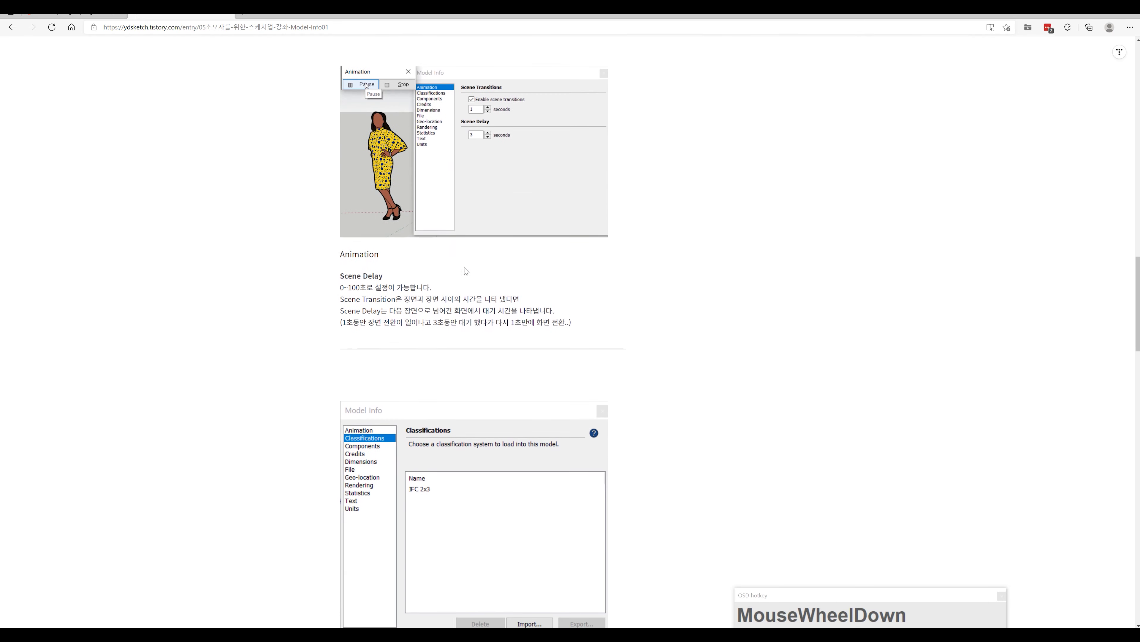
pyautogui.scroll(-8, 465, 270)
pyautogui.scroll(1, 489, 294)
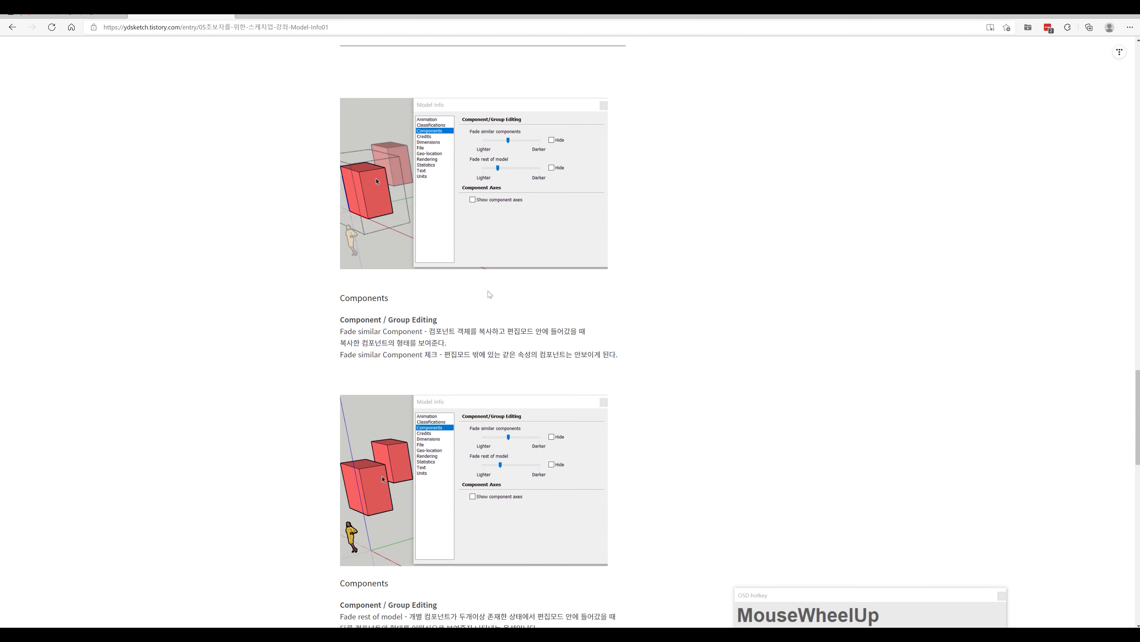
pyautogui.scroll(-4, 490, 294)
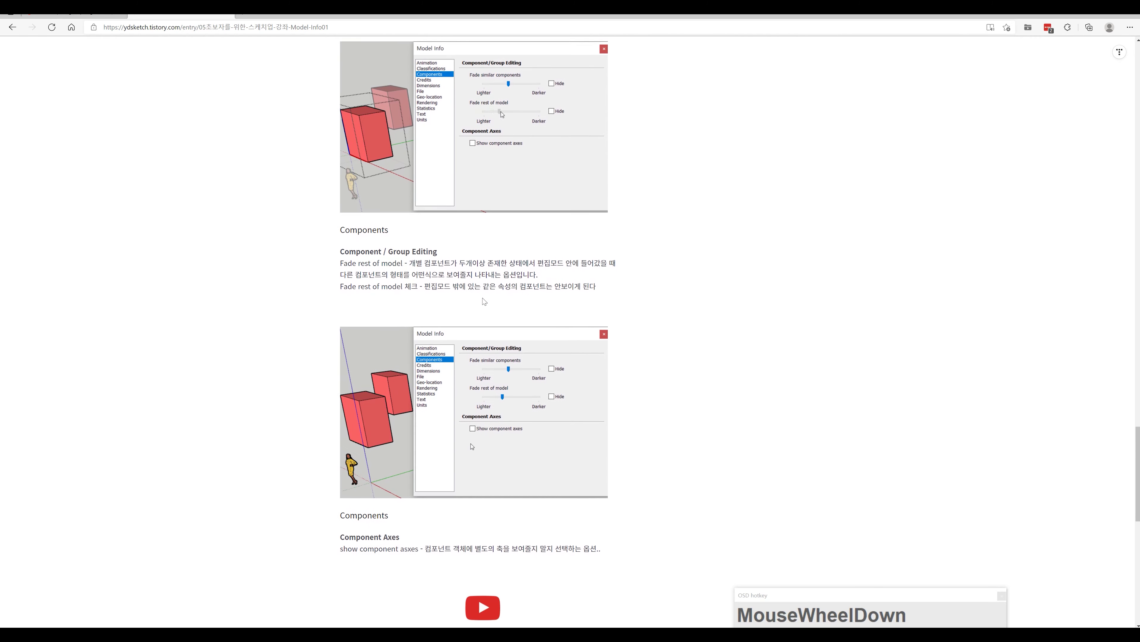
# - Open the next post, "06.초보자를 위한 스케치업 강좌 - Model Info_02", and read through its explanations of the Credits and Dimensions settings
pyautogui.scroll(-7, 484, 301)
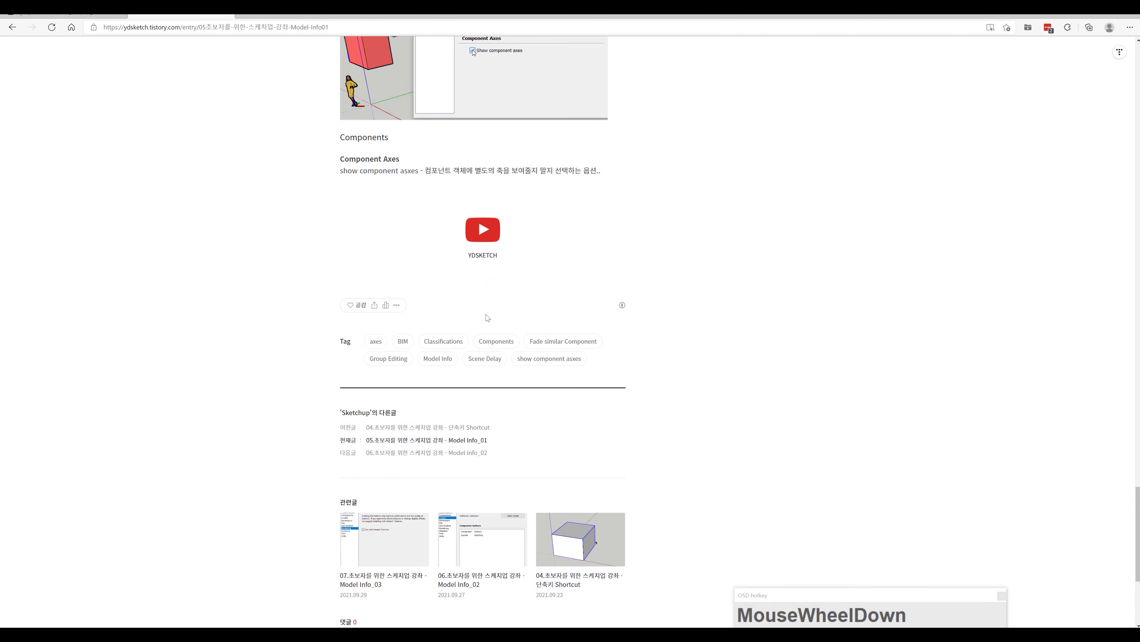
pyautogui.click(476, 207)
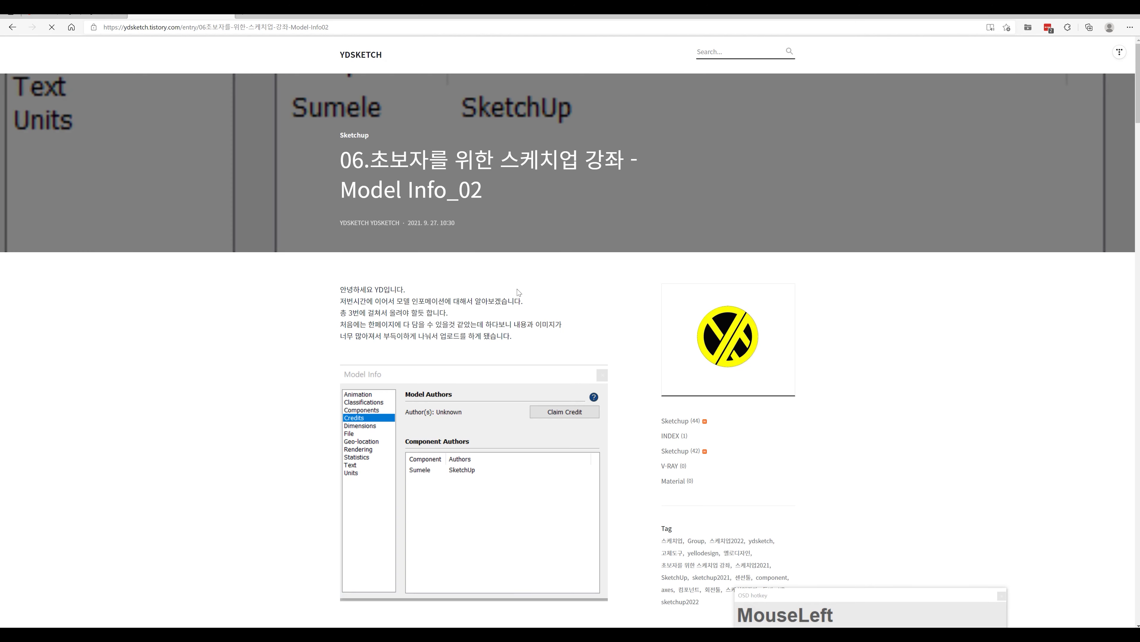
pyautogui.scroll(-4, 554, 312)
pyautogui.scroll(-6, 547, 307)
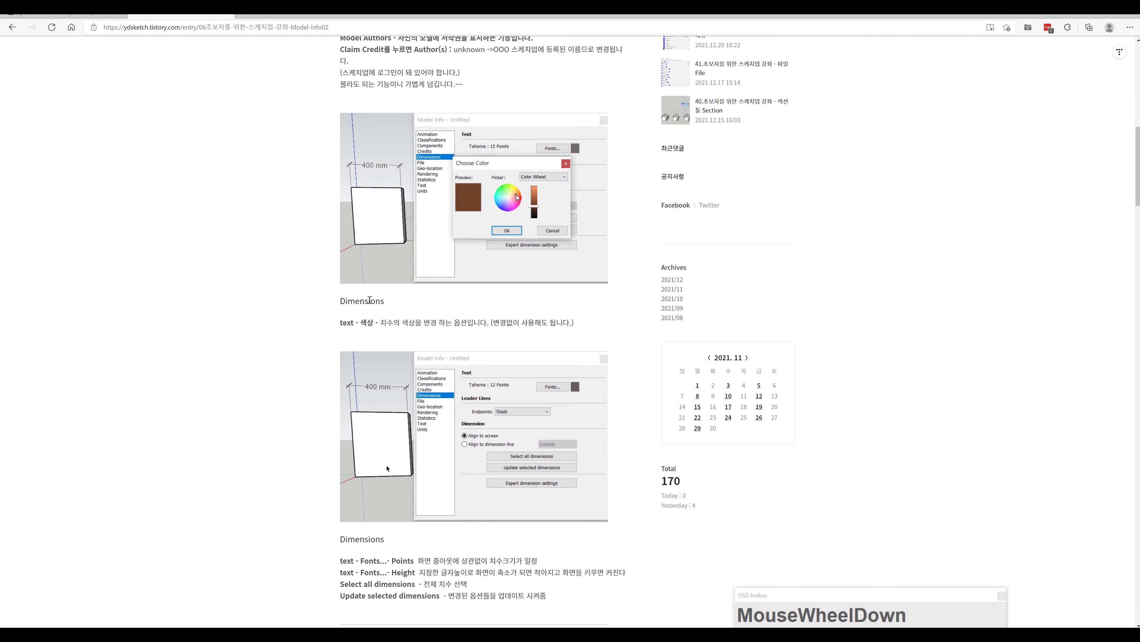
pyautogui.scroll(3, 546, 342)
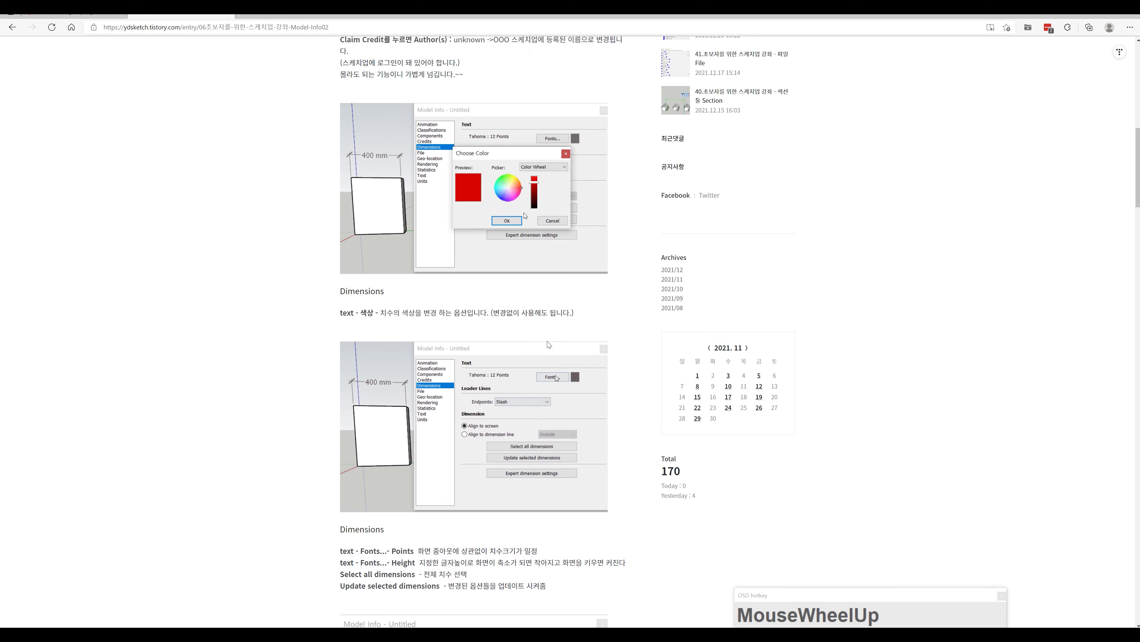
pyautogui.scroll(-8, 547, 340)
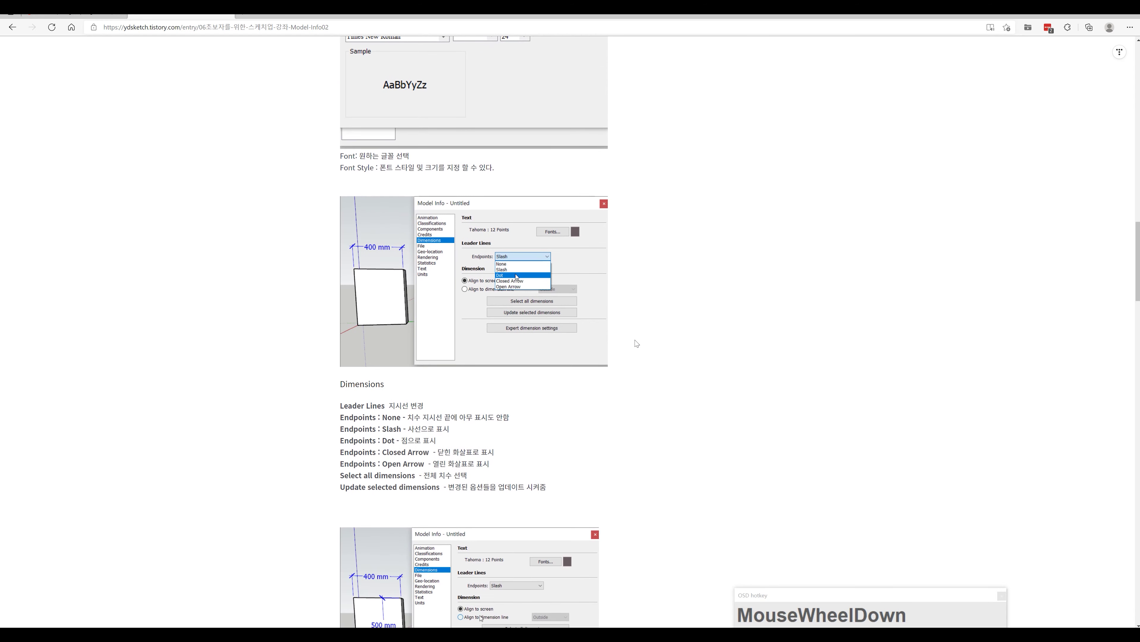
pyautogui.scroll(5, 637, 333)
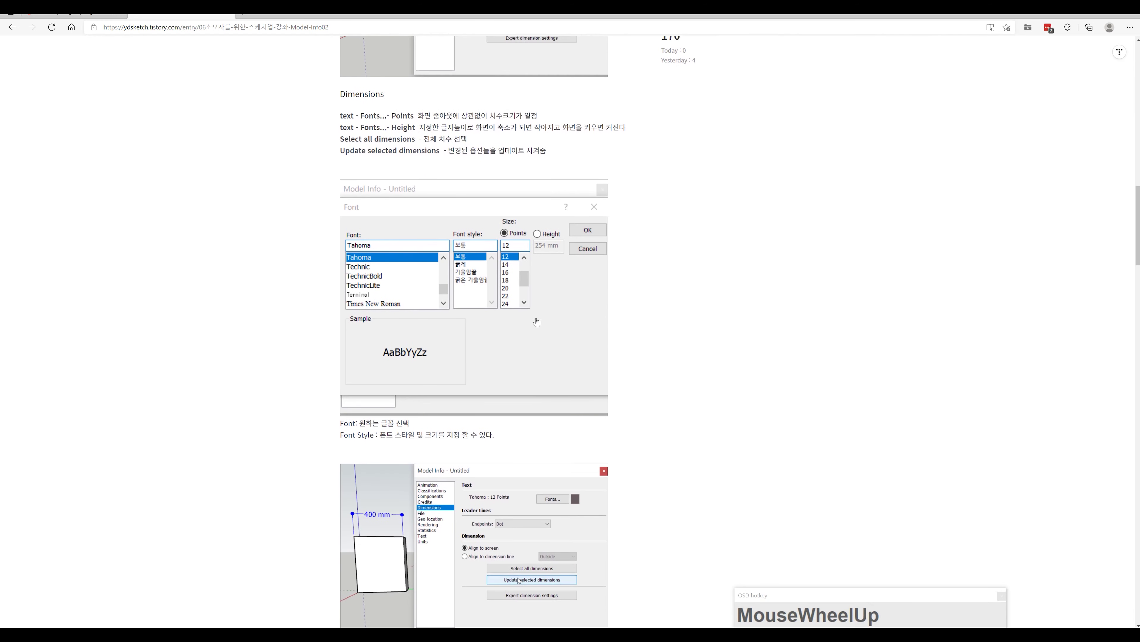
pyautogui.scroll(-3, 609, 415)
pyautogui.scroll(-1, 610, 415)
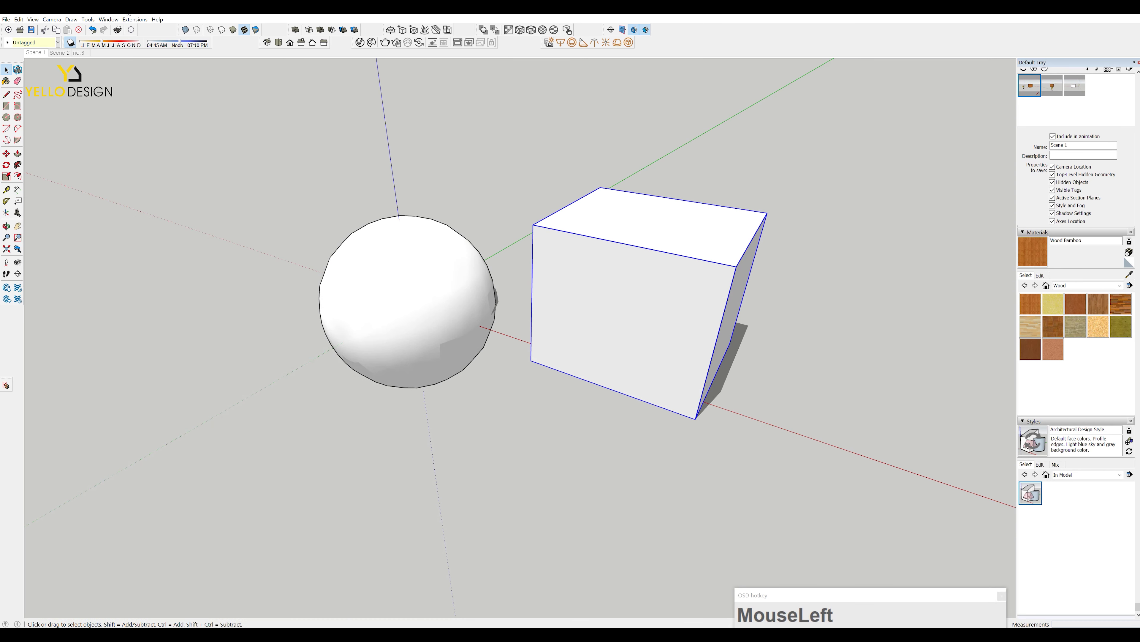
# - Switch back to SketchUp, look over the Animation scene commands and clear the box selection
pyautogui.click(34, 19)
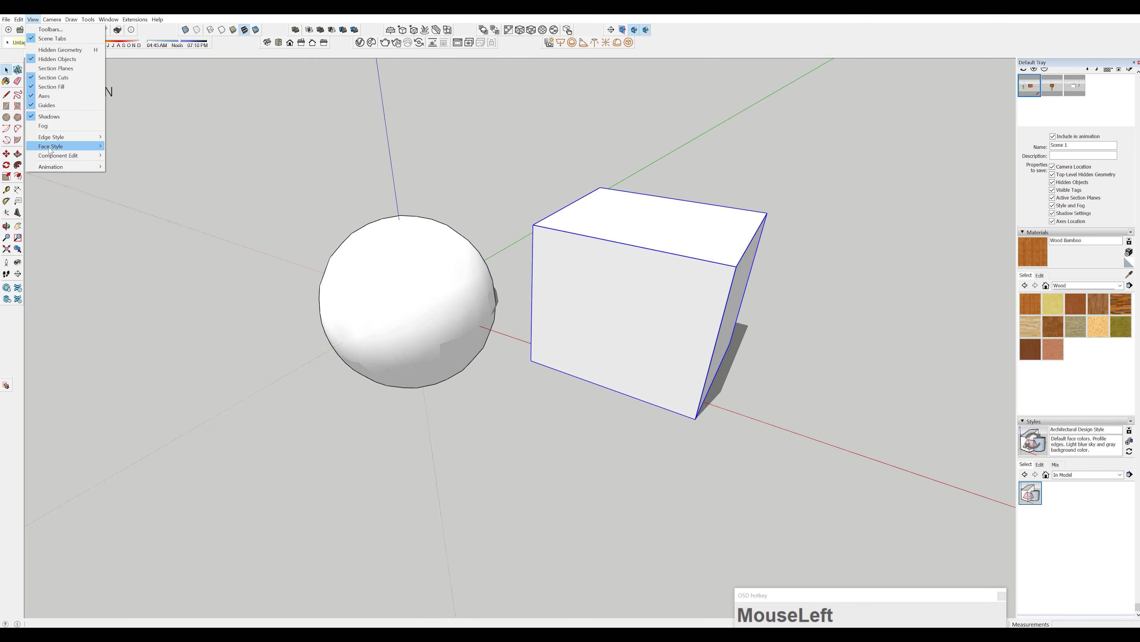
pyautogui.moveTo(51, 167)
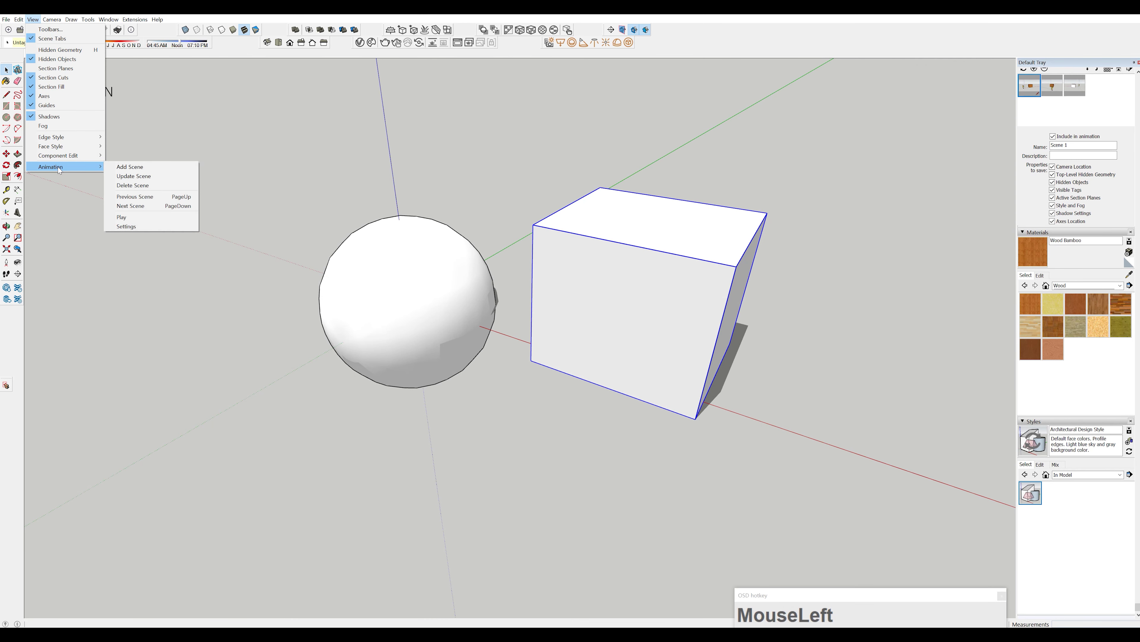
pyautogui.click(224, 112)
# - Delete the three existing scenes Scene 1, Scene 2 and no.3, confirming each deletion
pyautogui.rightClick(39, 52)
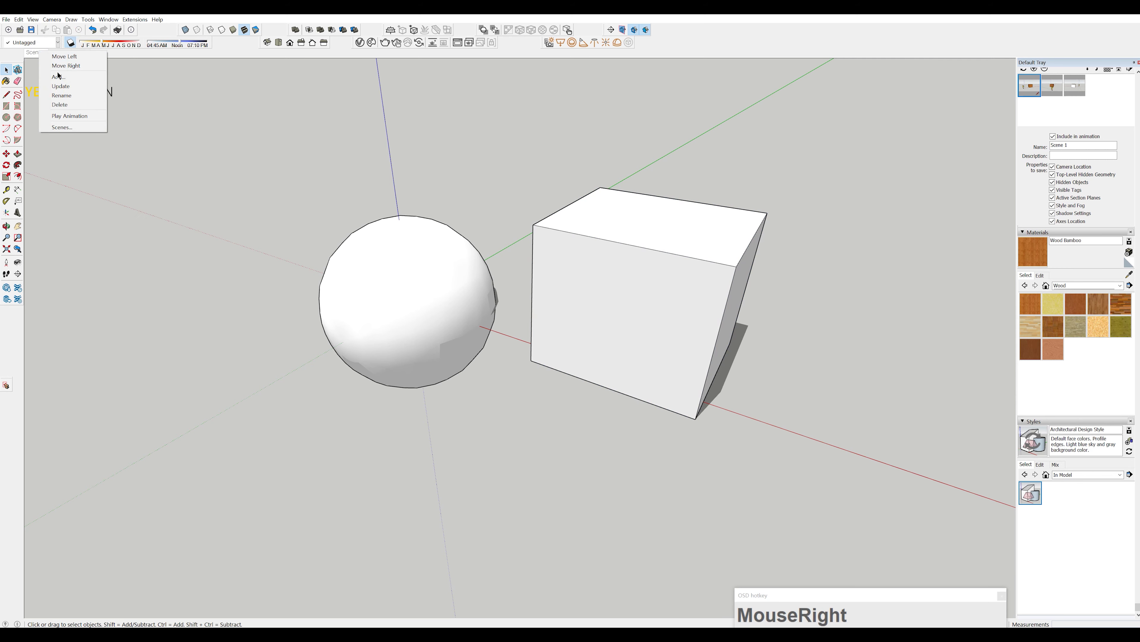
pyautogui.click(61, 104)
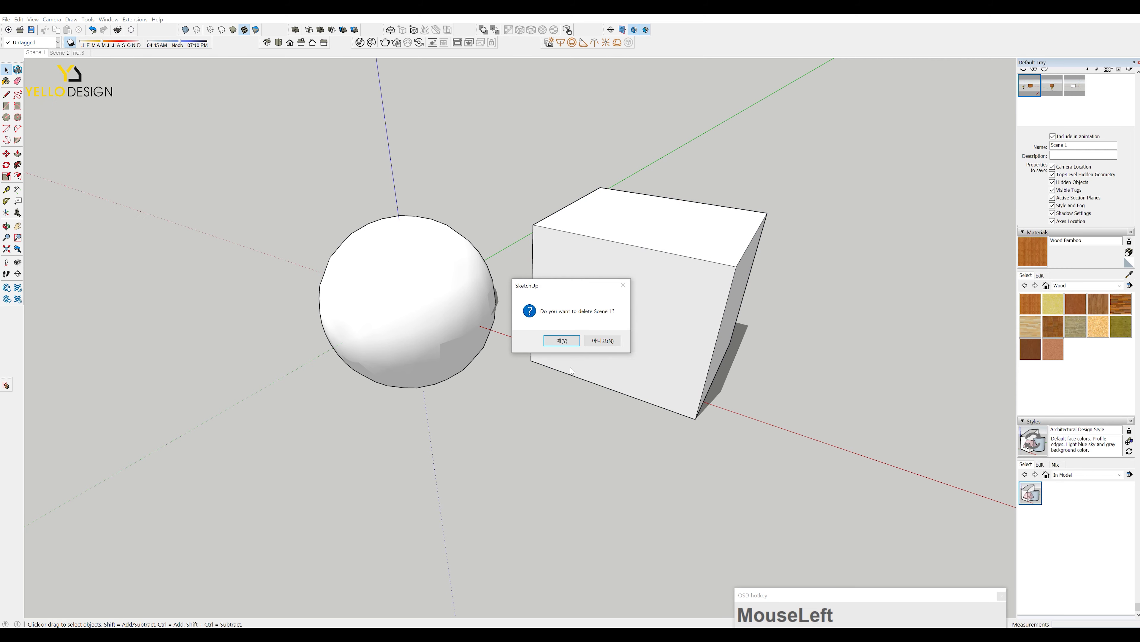
pyautogui.click(562, 340)
pyautogui.rightClick(33, 55)
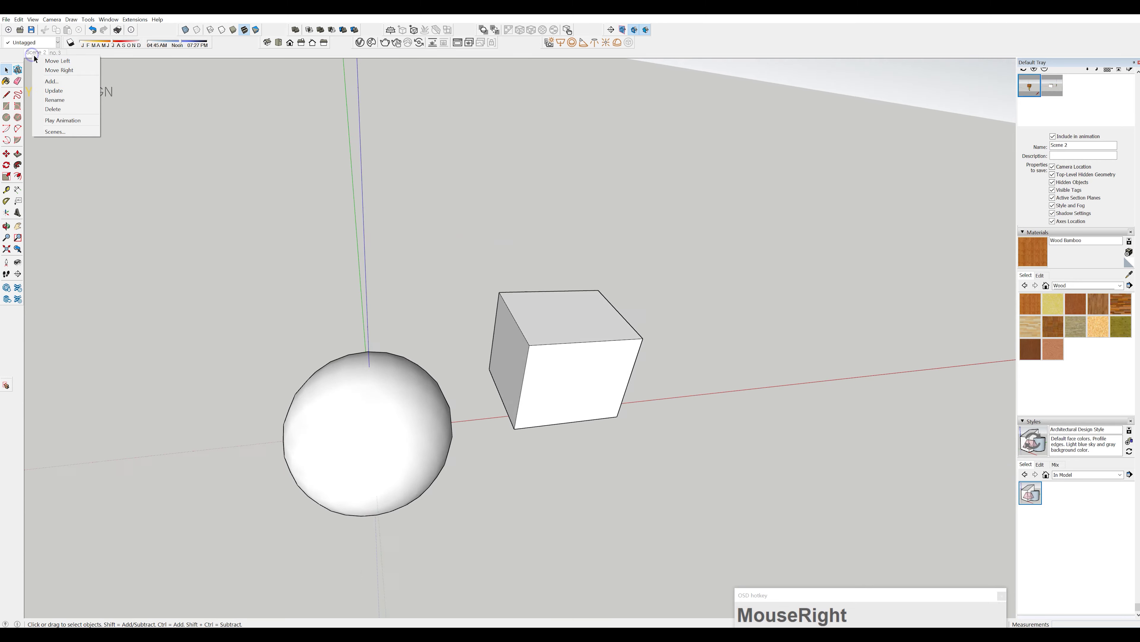
pyautogui.click(64, 109)
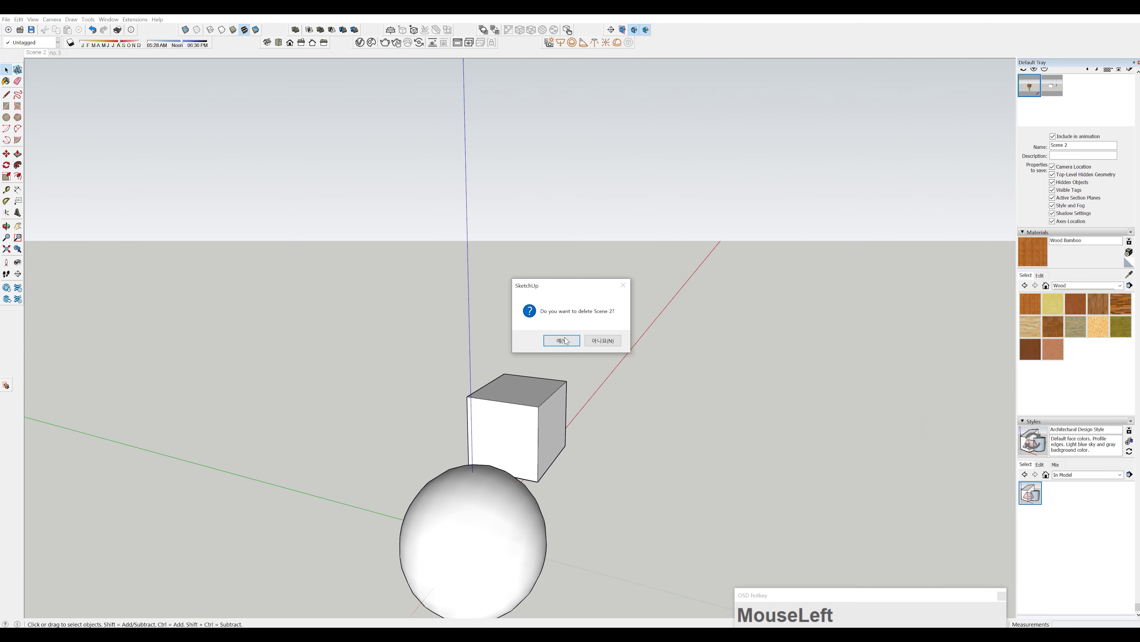
pyautogui.click(561, 340)
pyautogui.rightClick(34, 55)
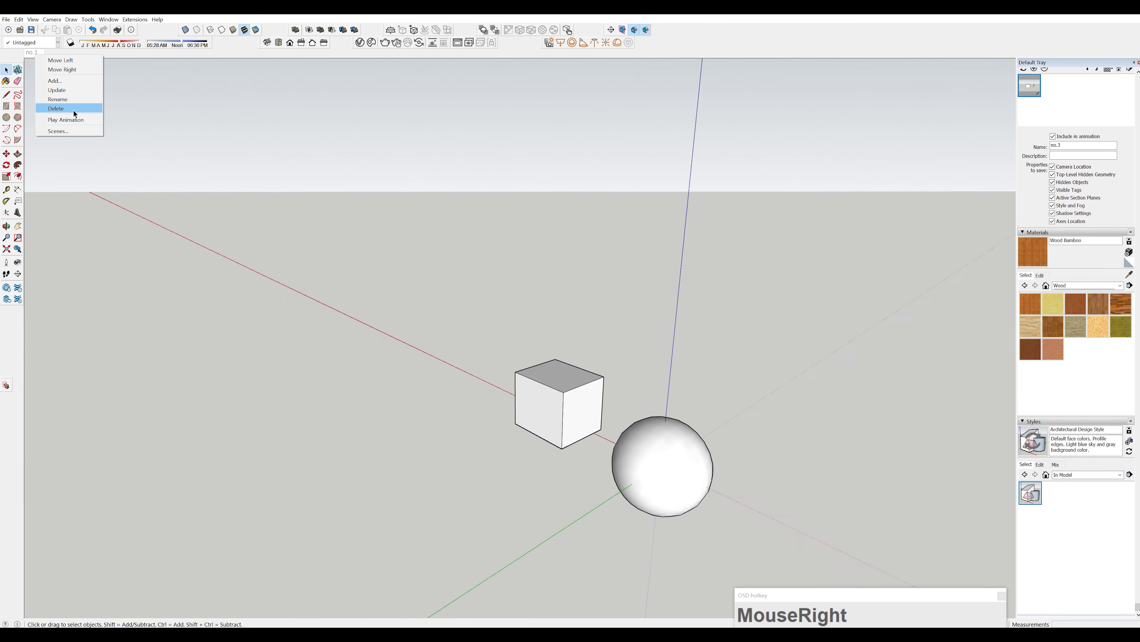
pyautogui.click(74, 110)
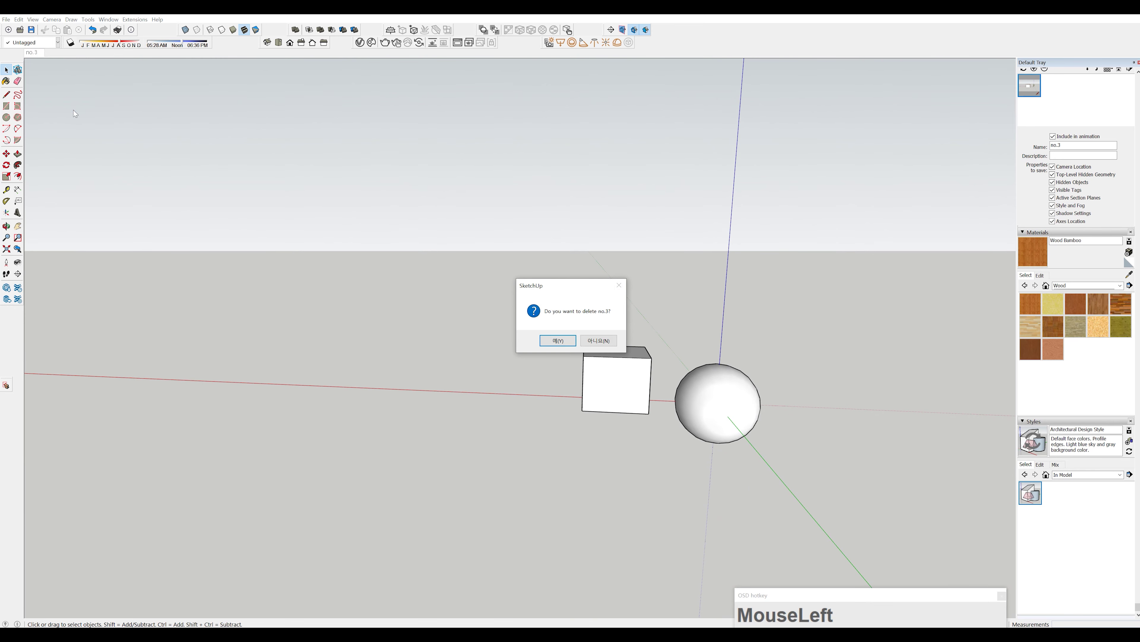
pyautogui.click(558, 340)
# - Add a new scene from a nearly frontal view with the sphere beside the box on the red axis
pyautogui.moveTo(569, 346); pyautogui.dragTo(166, 420, button='middle')
pyautogui.scroll(-2, 170, 359)
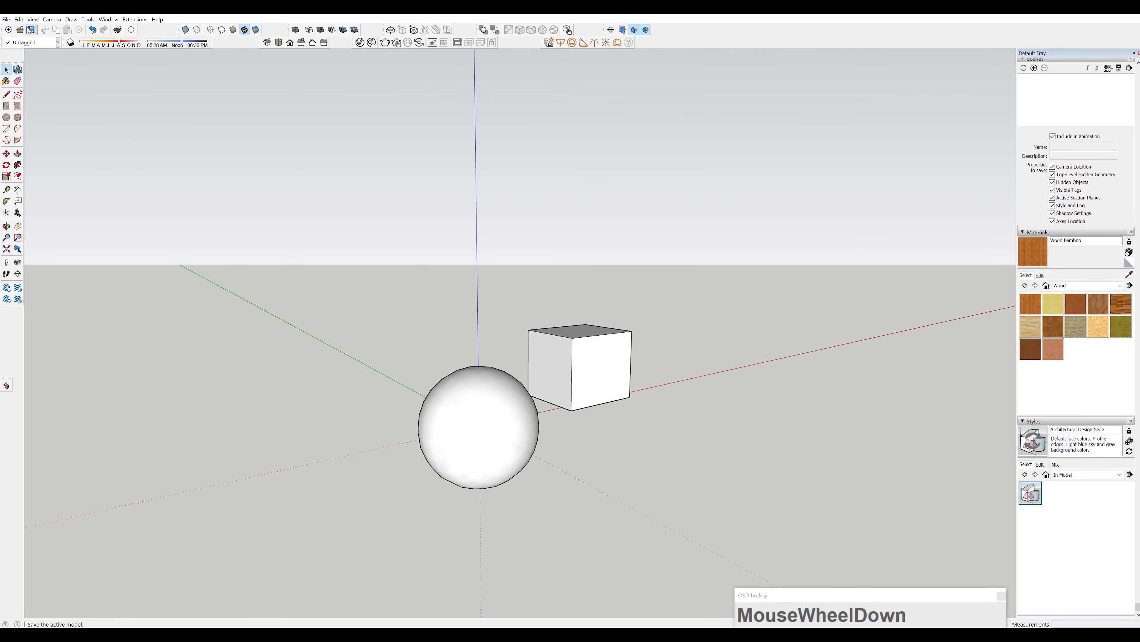
pyautogui.click(33, 20)
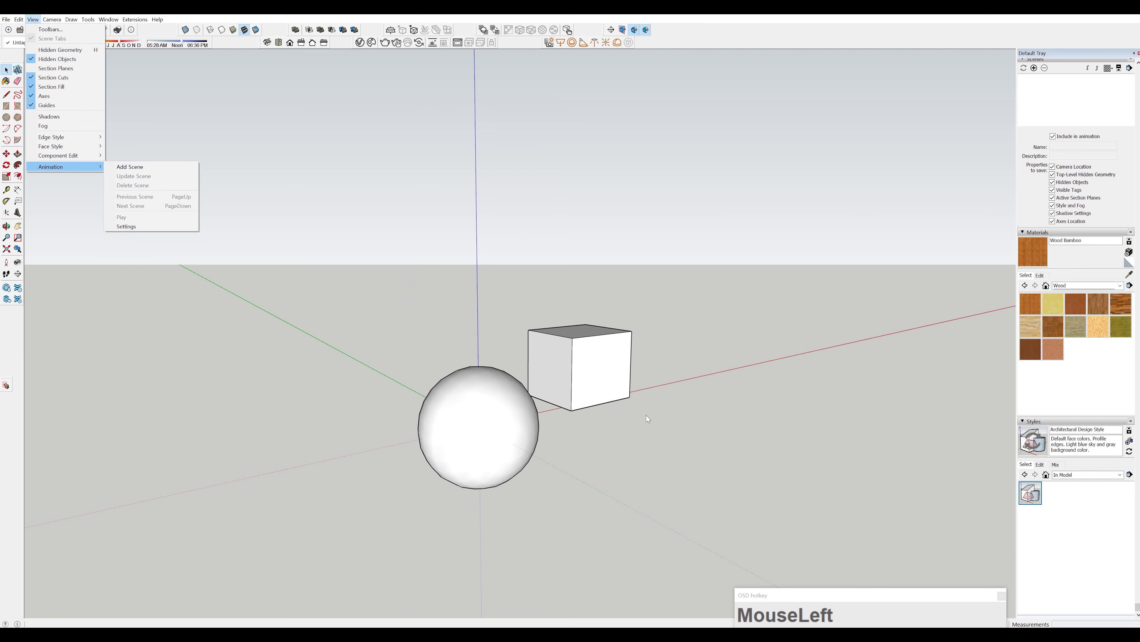
pyautogui.moveTo(647, 411); pyautogui.dragTo(408, 349, button='middle')
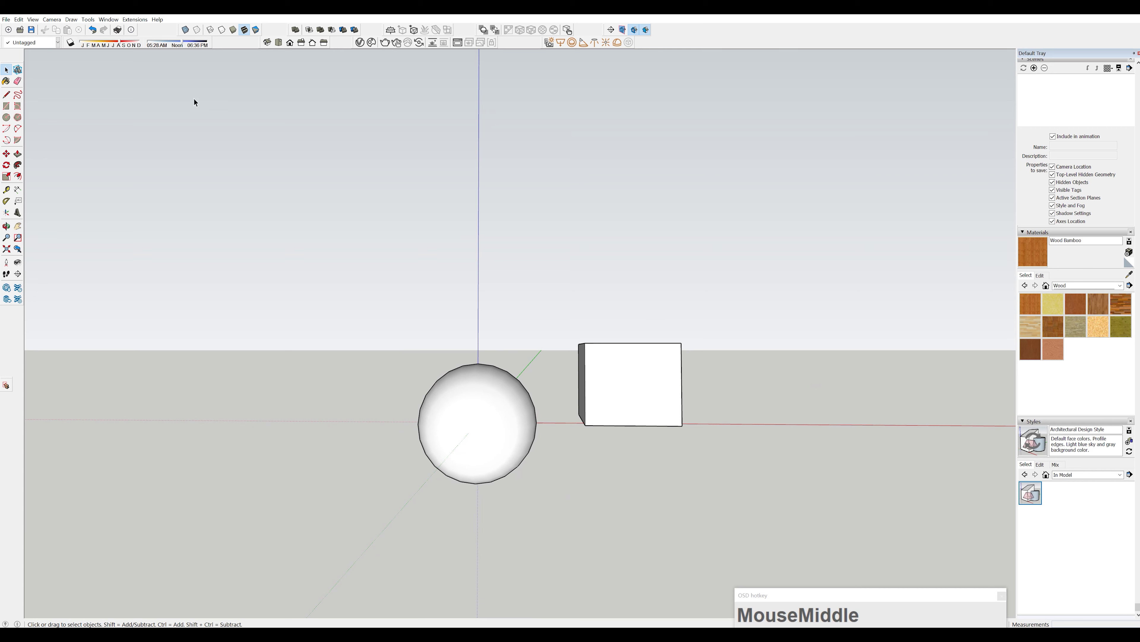
pyautogui.click(33, 19)
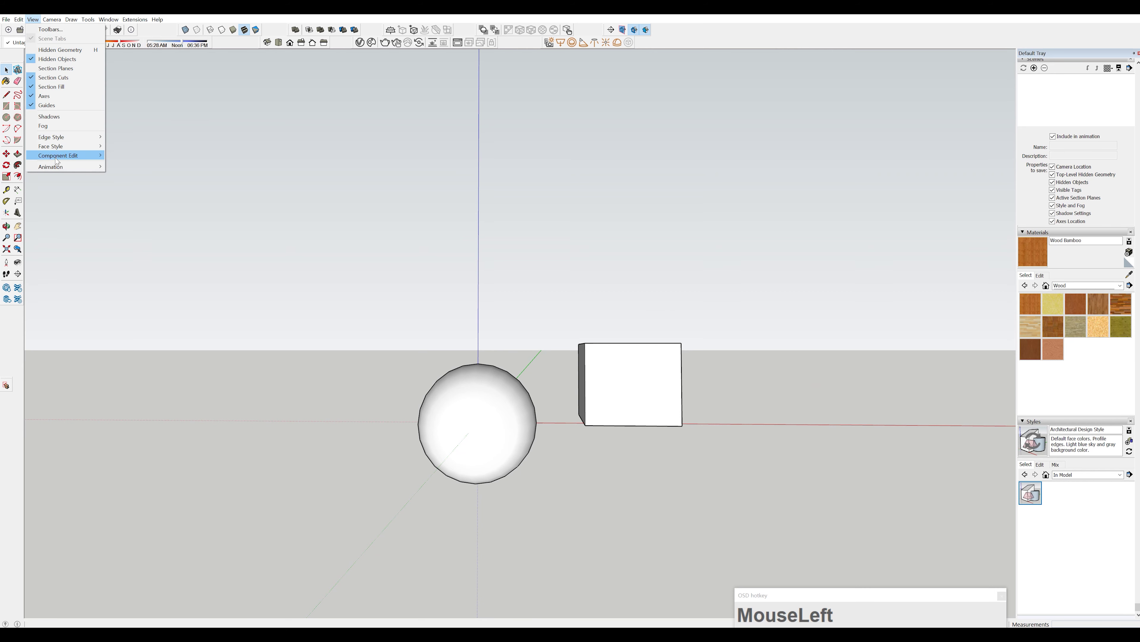
pyautogui.moveTo(57, 168)
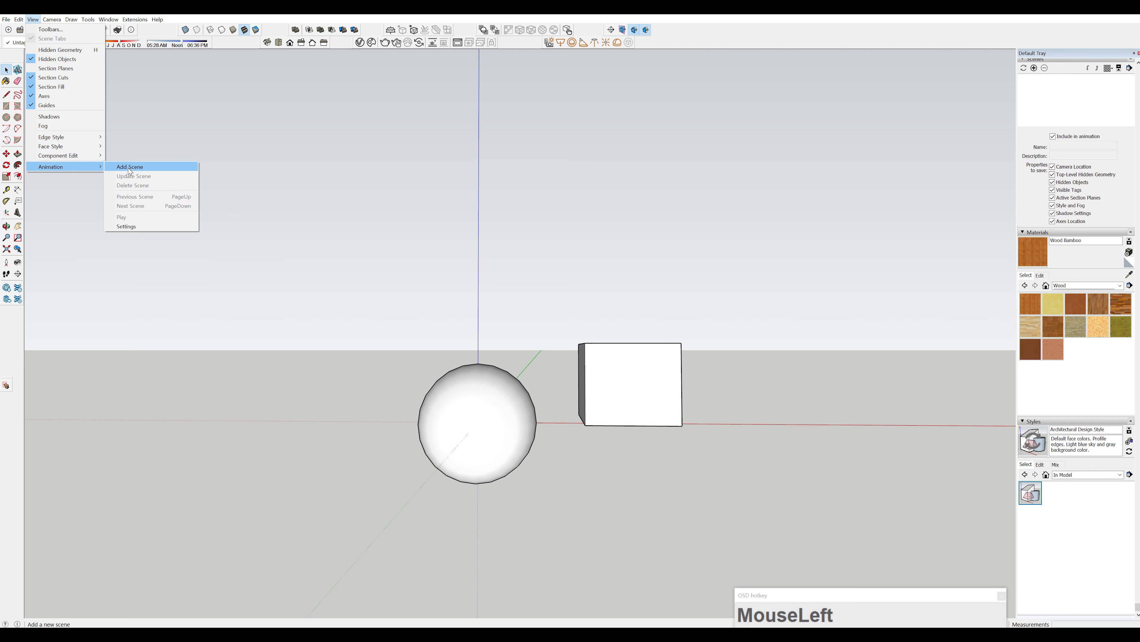
pyautogui.click(129, 168)
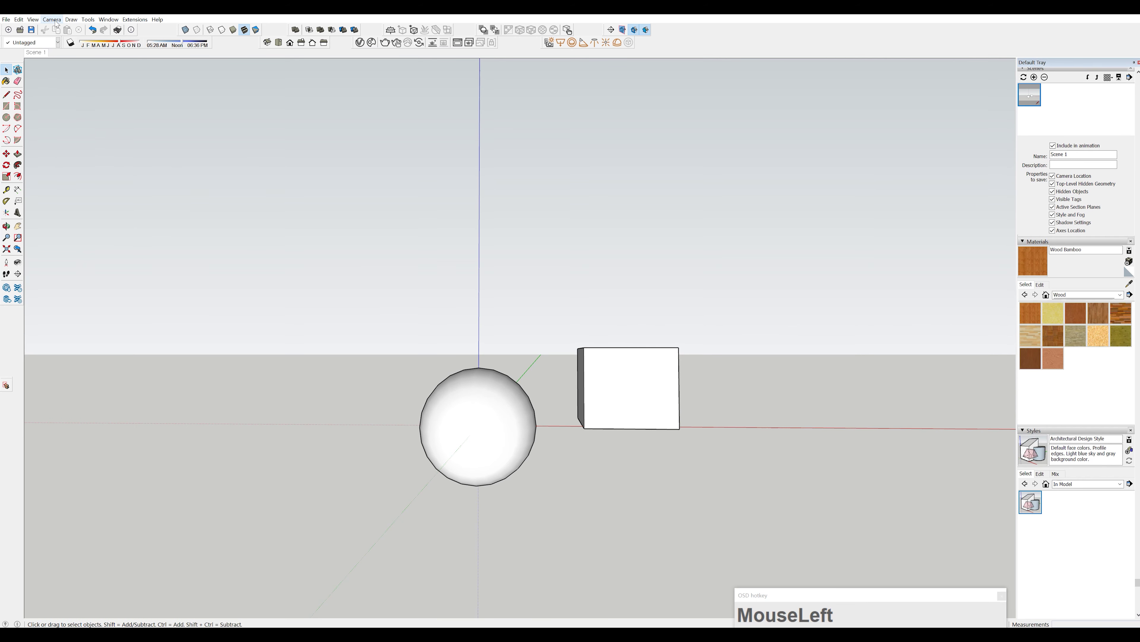
# - Add two more scenes, one with the box behind the sphere and one with both objects seen from the opposite side
pyautogui.moveTo(285, 391); pyautogui.dragTo(723, 408, button='middle')
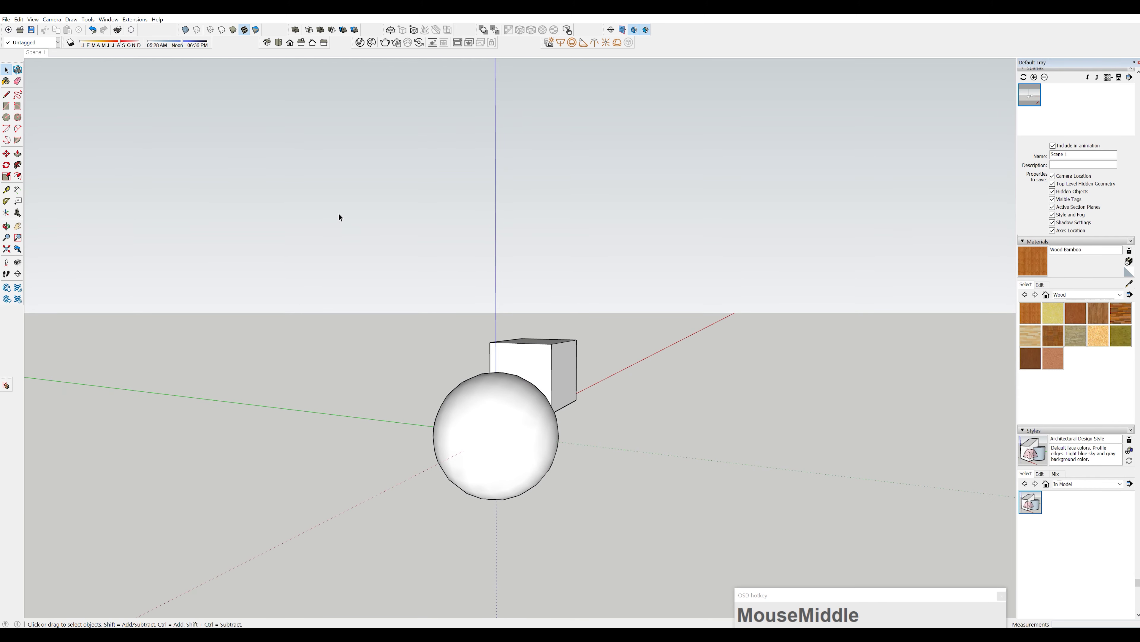
pyautogui.rightClick(39, 56)
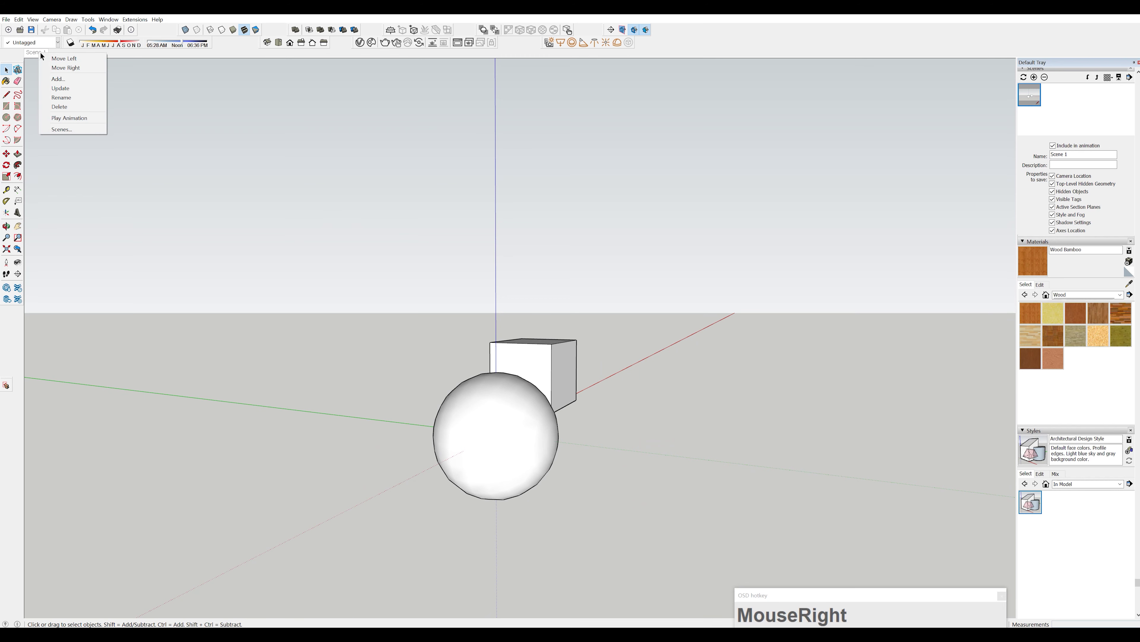
pyautogui.click(57, 80)
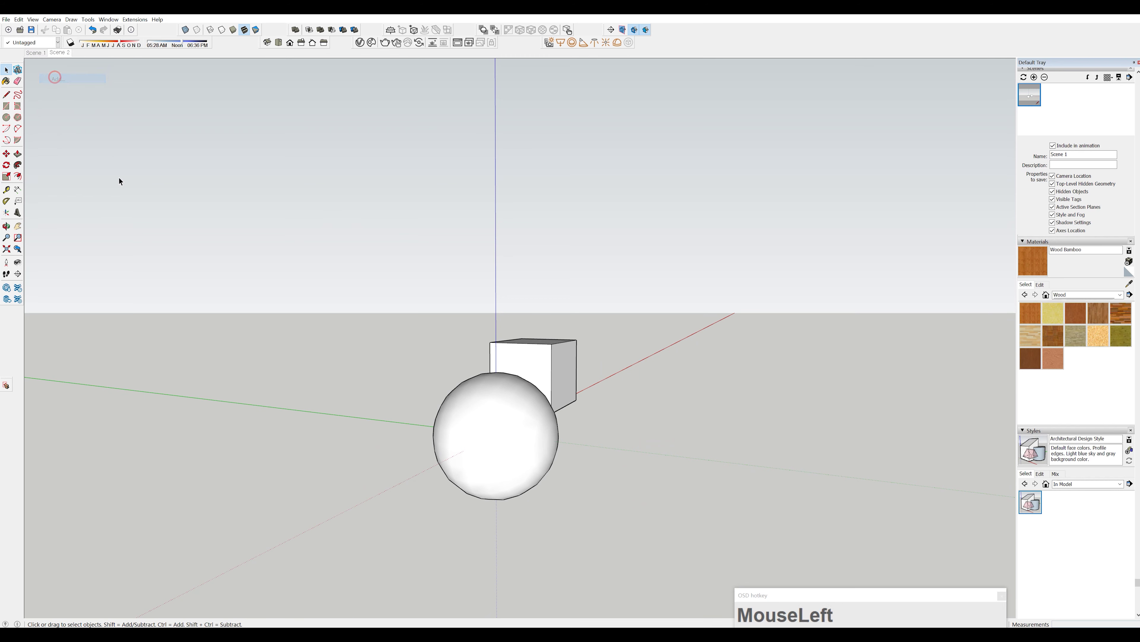
pyautogui.moveTo(310, 408); pyautogui.dragTo(578, 433, button='middle')
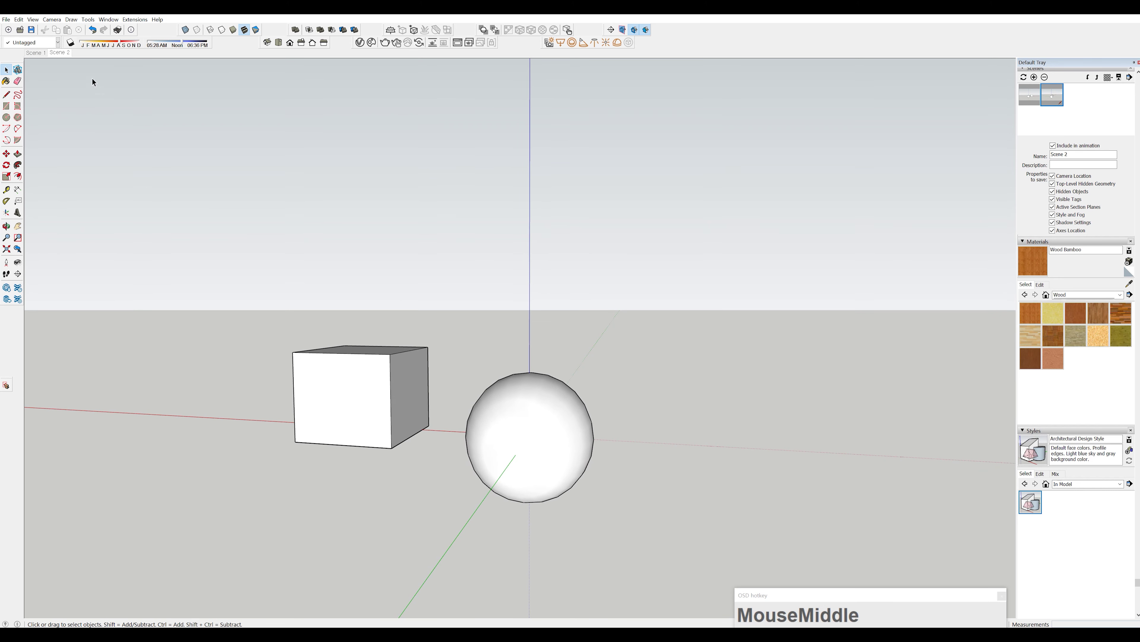
pyautogui.rightClick(62, 52)
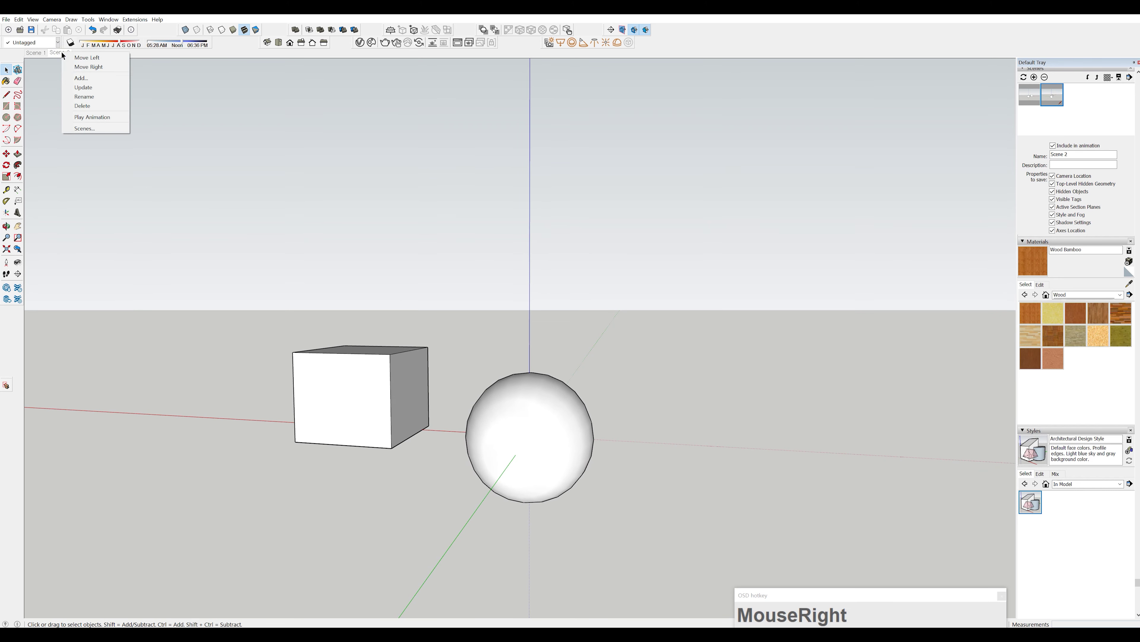
pyautogui.click(89, 80)
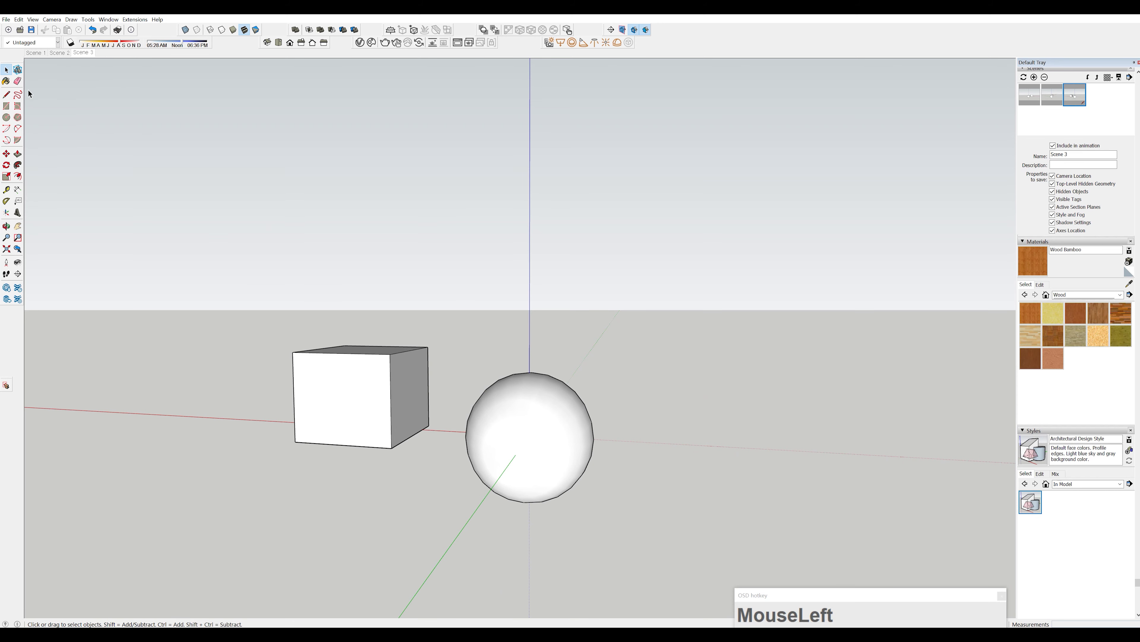
# - Activate Scene 1, Scene 2 and Scene 3 in turn to check the animated transitions between them
pyautogui.click(36, 53)
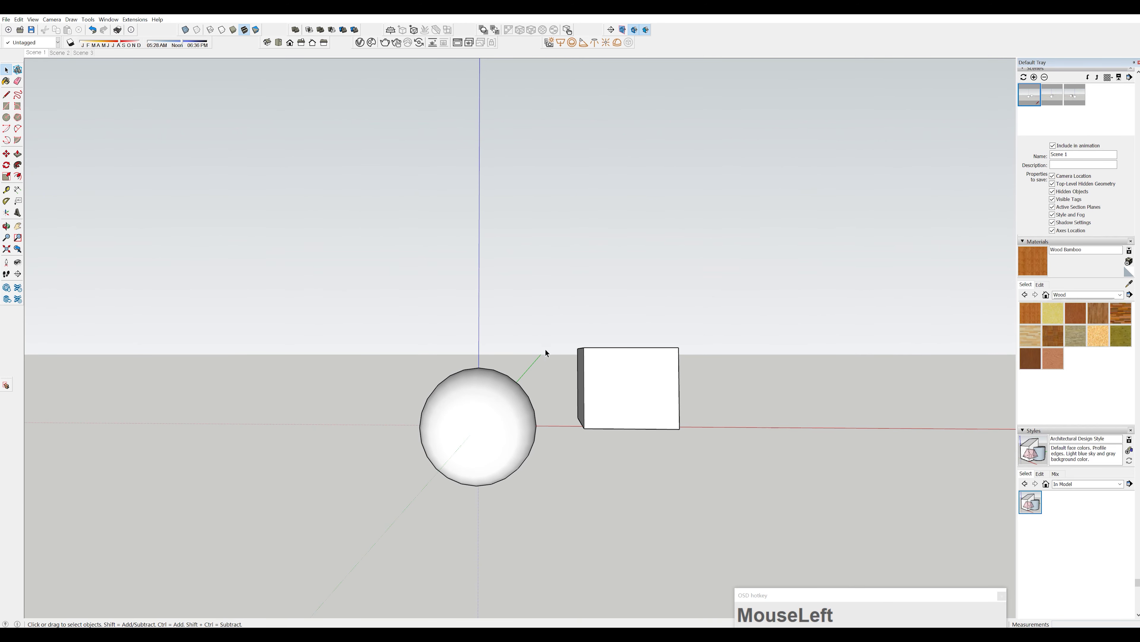
pyautogui.click(65, 53)
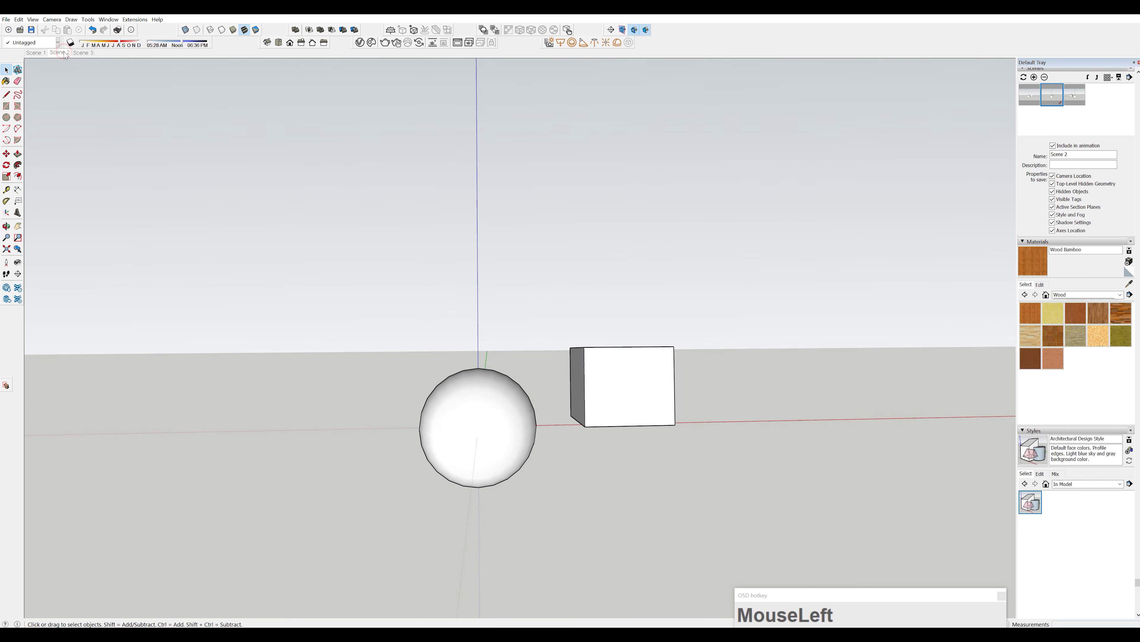
pyautogui.click(84, 53)
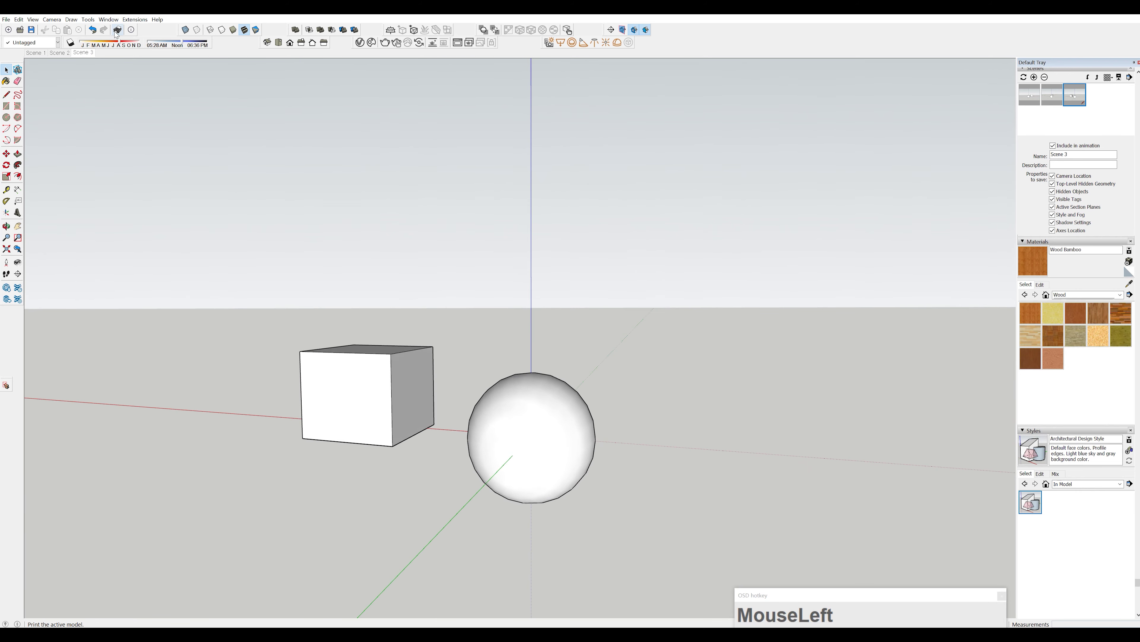
# - Disable scene transitions on the Animation page of Model Info and activate Scene 1 to test the change
pyautogui.click(106, 21)
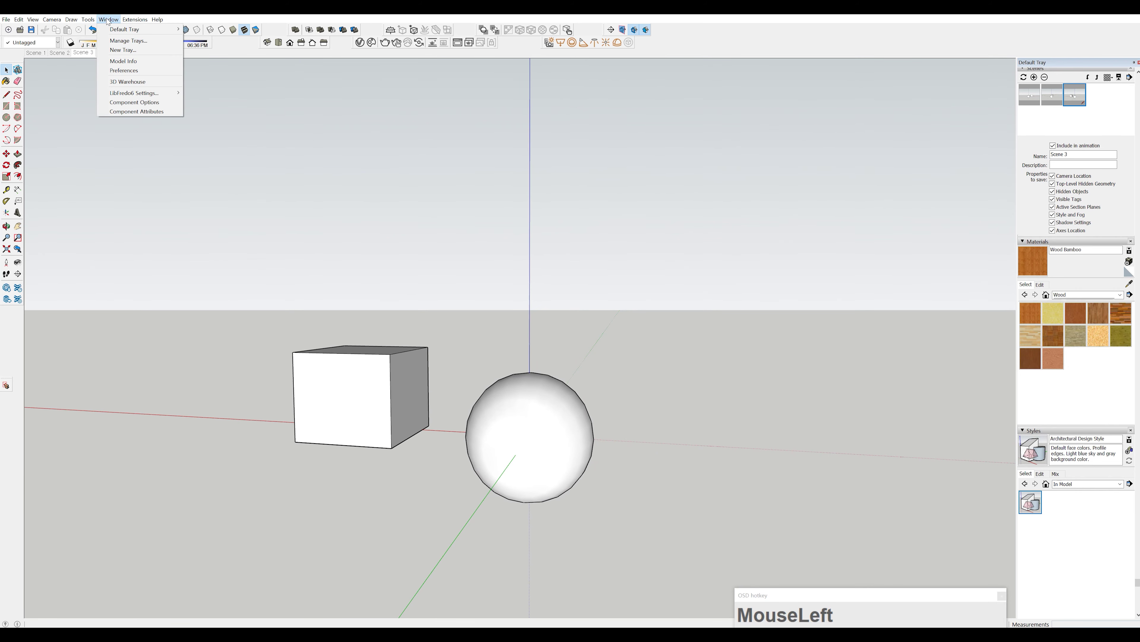
pyautogui.click(127, 62)
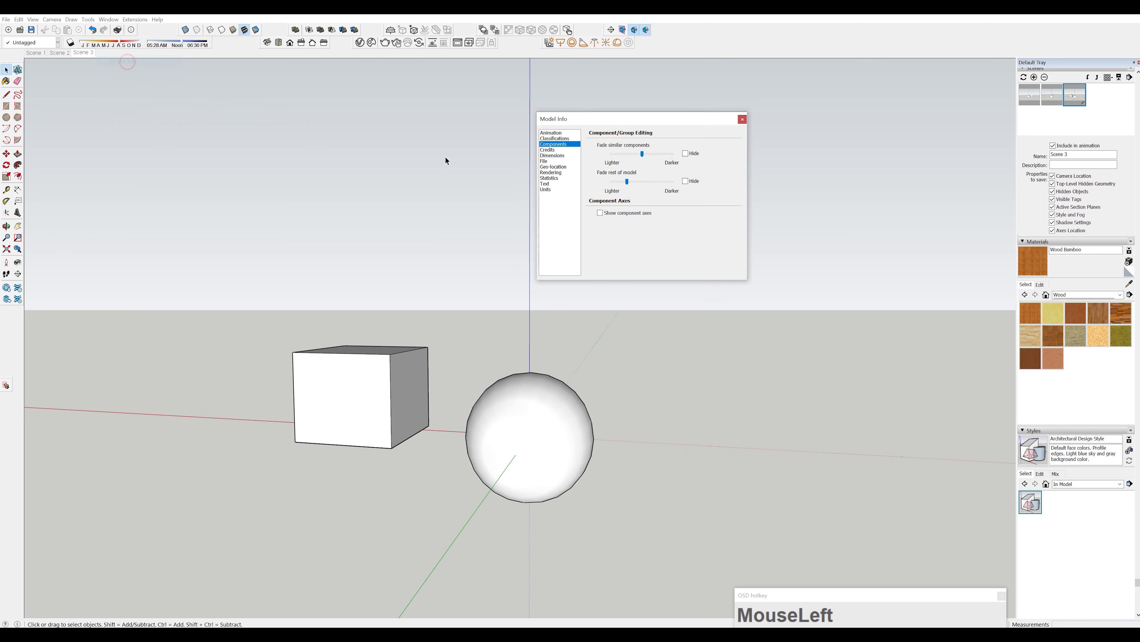
pyautogui.click(554, 133)
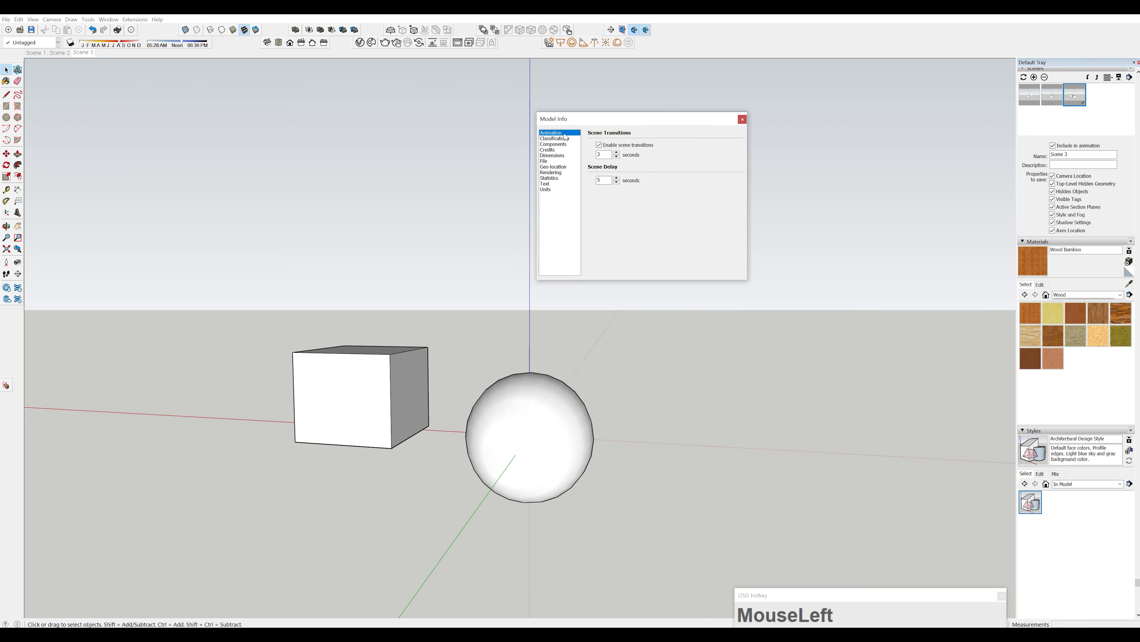
pyautogui.moveTo(641, 121); pyautogui.dragTo(660, 93)
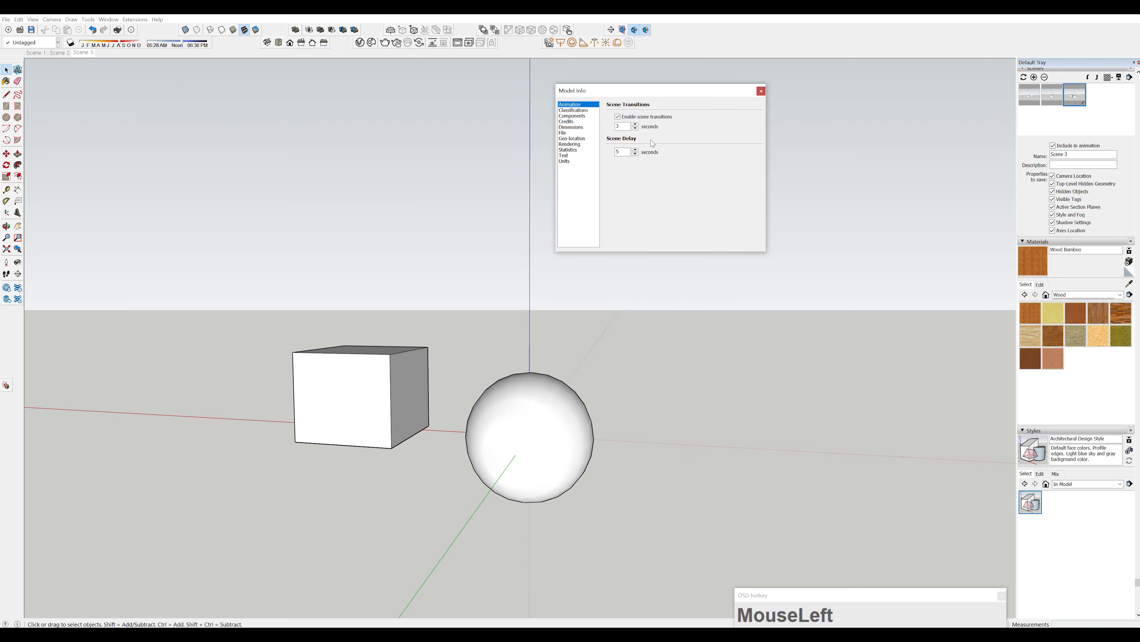
pyautogui.click(619, 117)
pyautogui.click(38, 54)
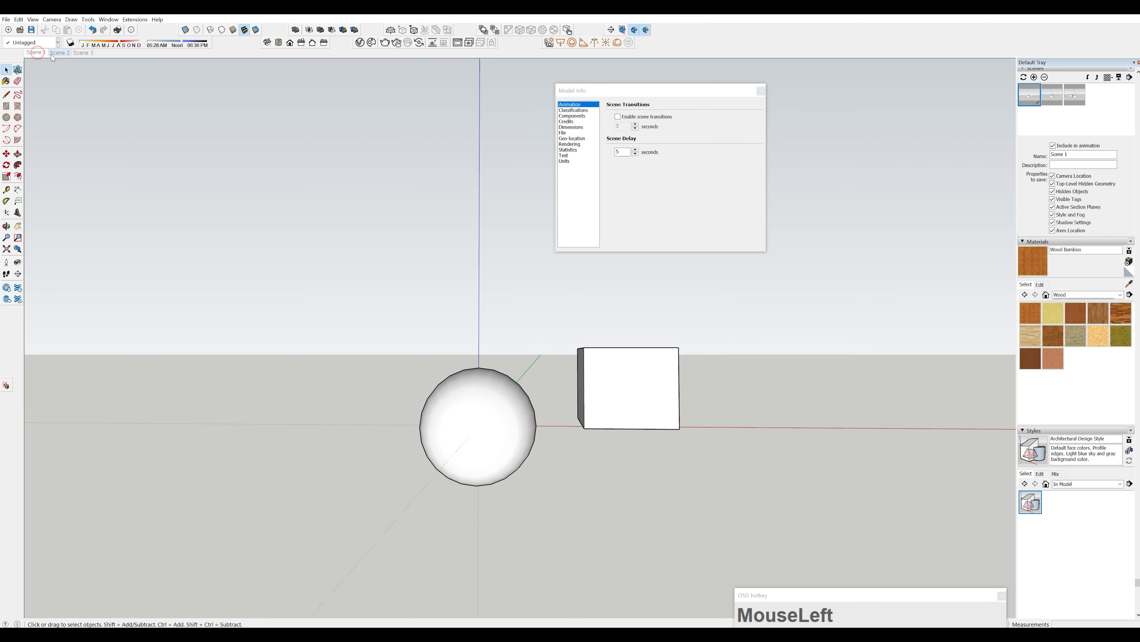
# - Switch repeatedly between Scene 1, Scene 2 and Scene 3 to check the scene changes with transitions disabled
pyautogui.click(59, 53)
pyautogui.click(84, 53)
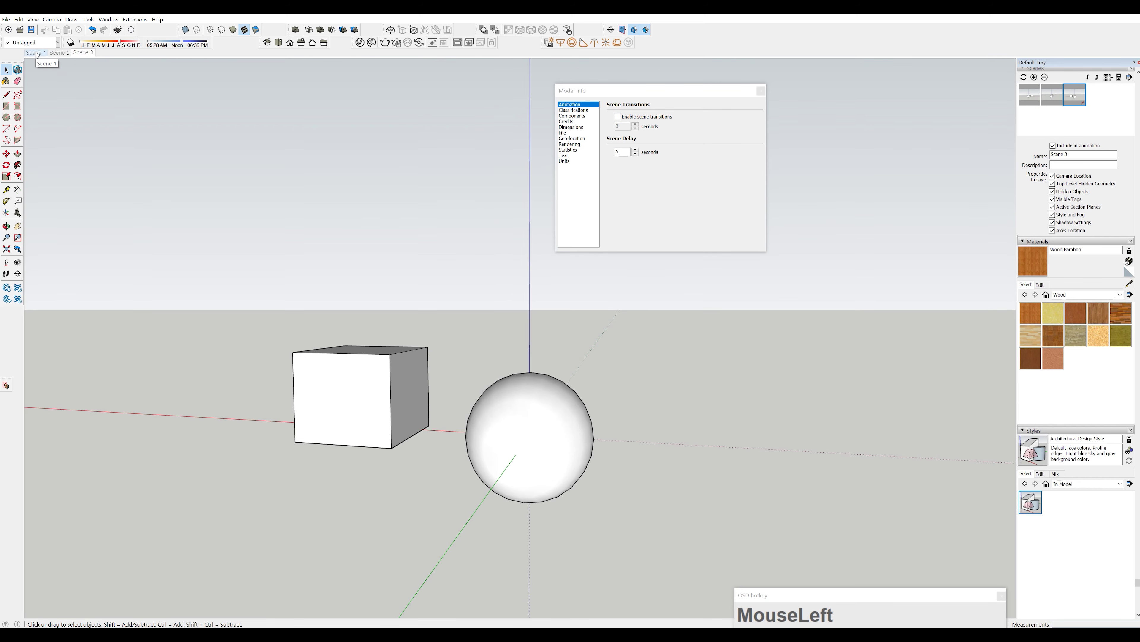
pyautogui.click(38, 53)
pyautogui.click(60, 53)
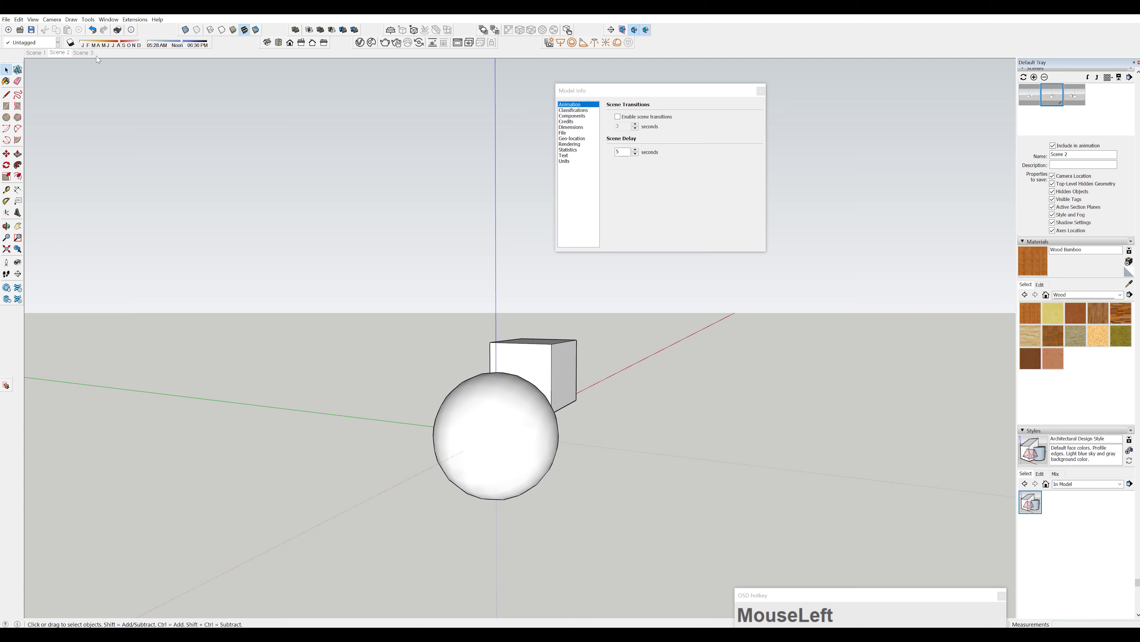
pyautogui.click(88, 52)
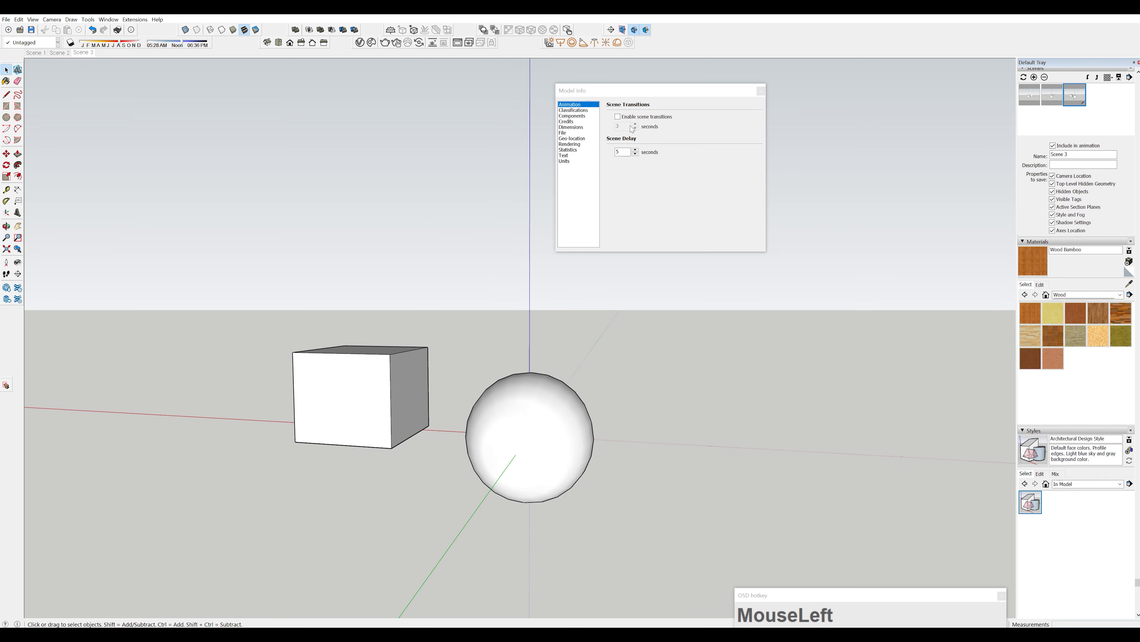
# - Enable scene transitions on the Animation page, with a transition time of 1 second and a scene delay of 3 seconds
pyautogui.click(618, 116)
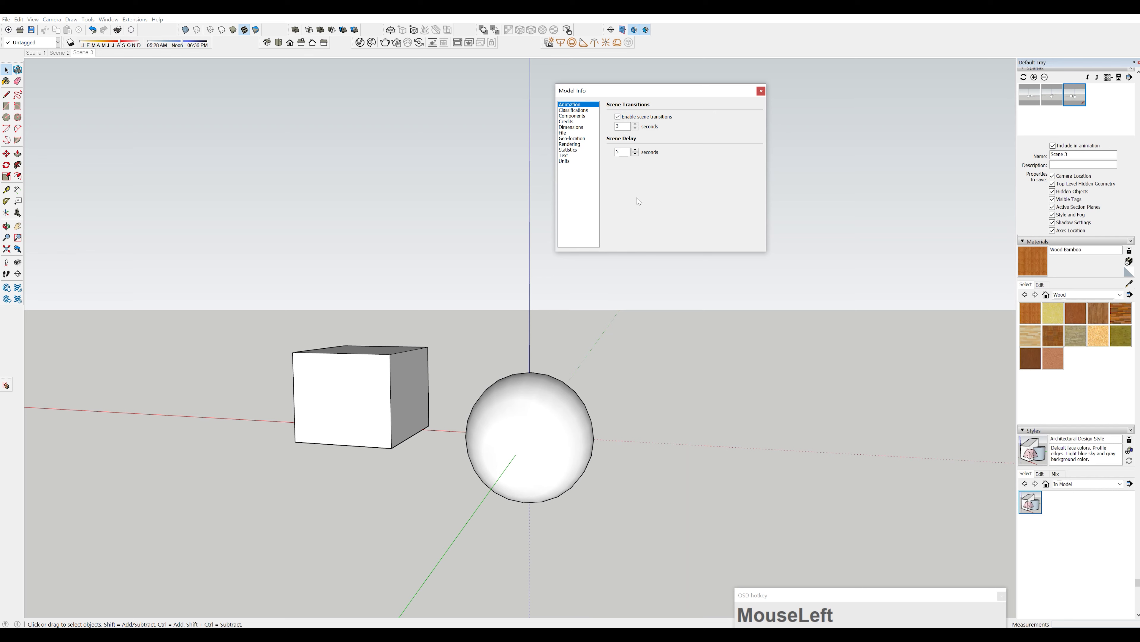
pyautogui.doubleClick(620, 152)
pyautogui.doubleClick(622, 127)
pyautogui.write('1')
pyautogui.doubleClick(621, 152)
pyautogui.write('3')
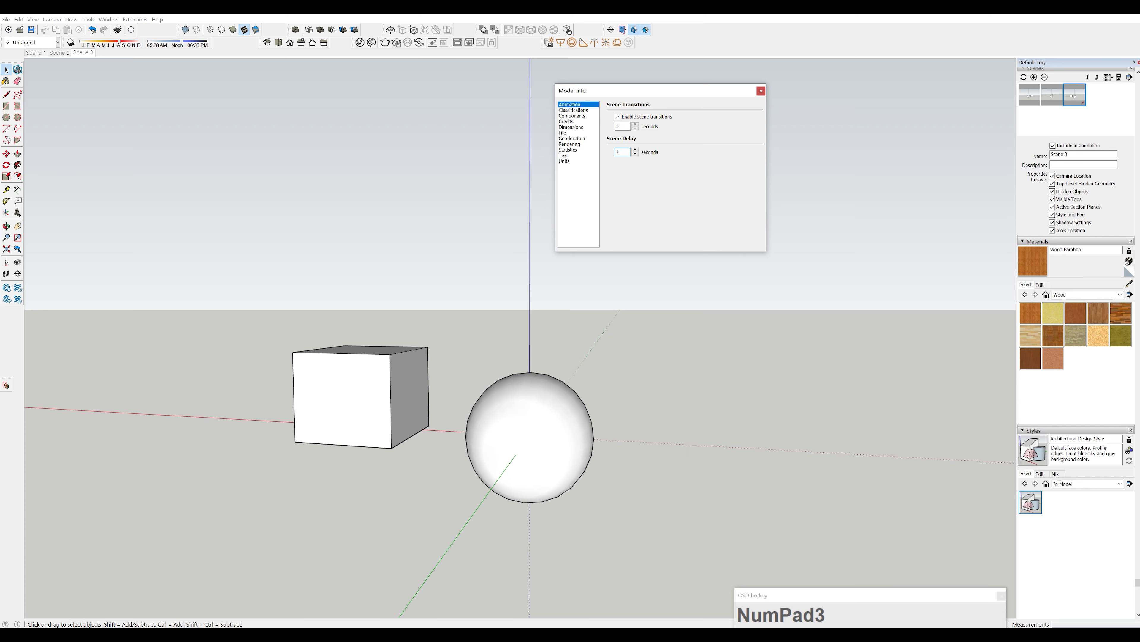
# - Activate Scene 1 and play the scene animation to review the new timing, closing the animation player and Model Info when done
pyautogui.click(42, 54)
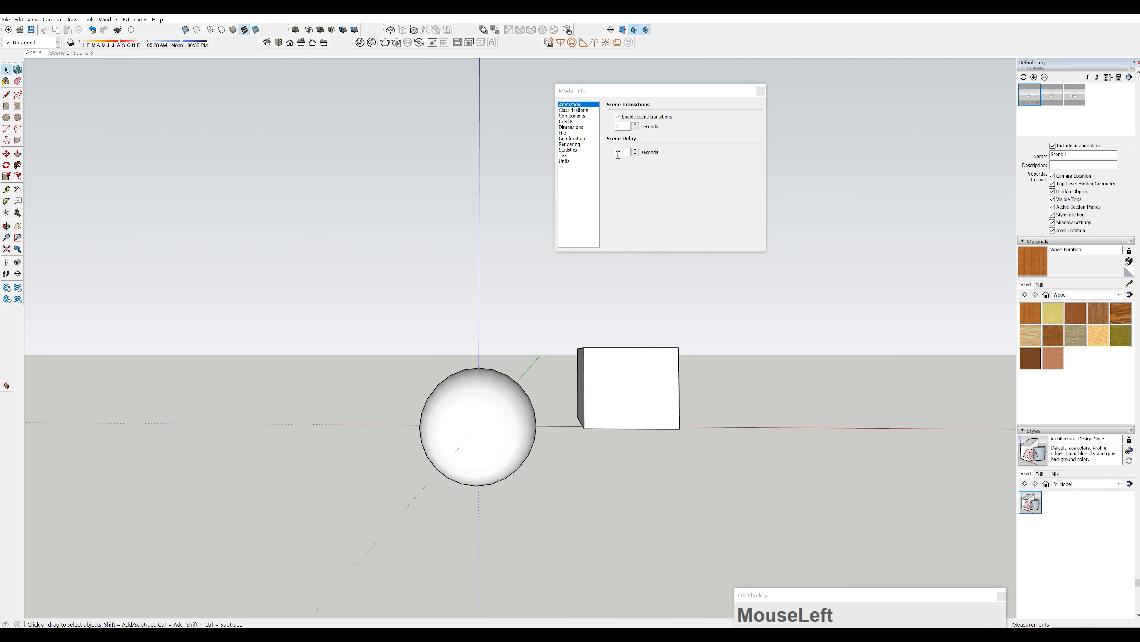
pyautogui.moveTo(607, 143); pyautogui.dragTo(650, 147)
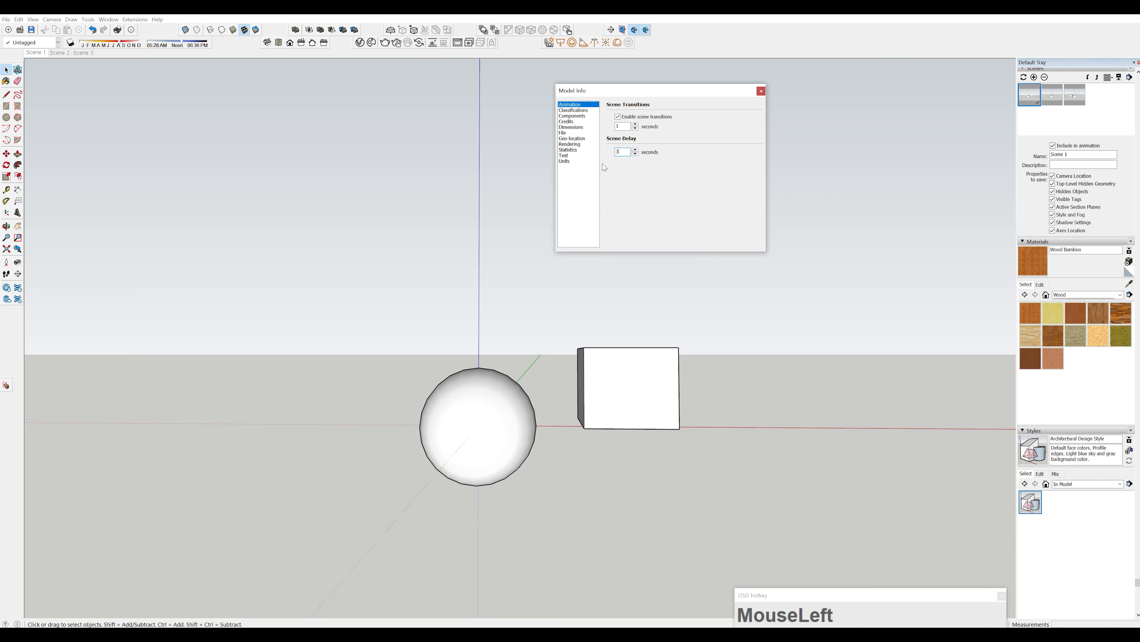
pyautogui.rightClick(41, 53)
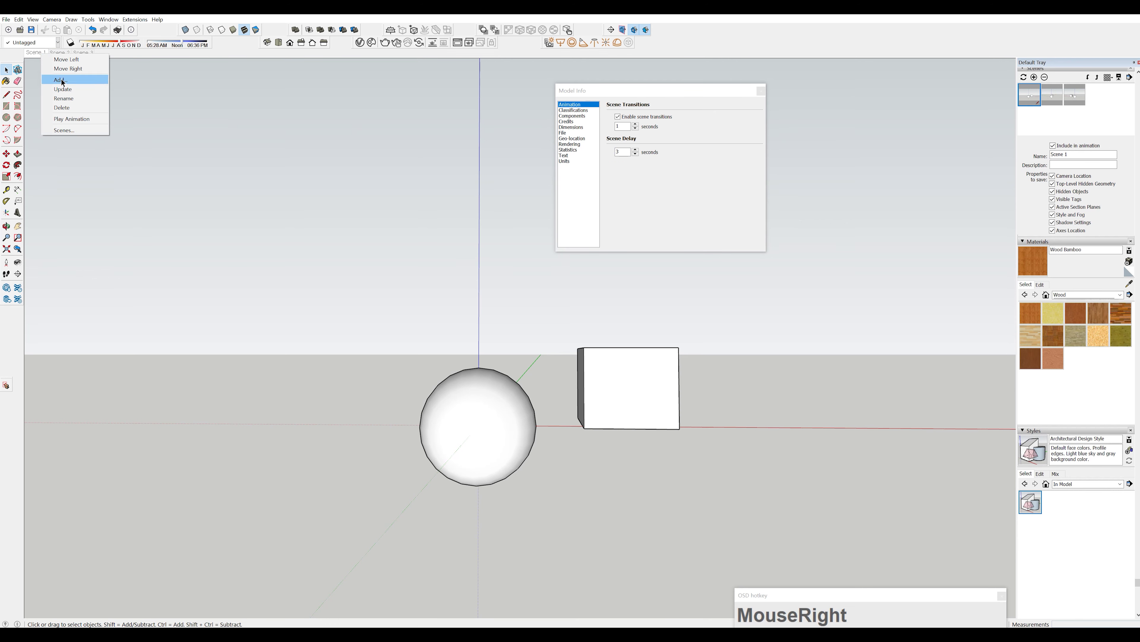
pyautogui.click(76, 120)
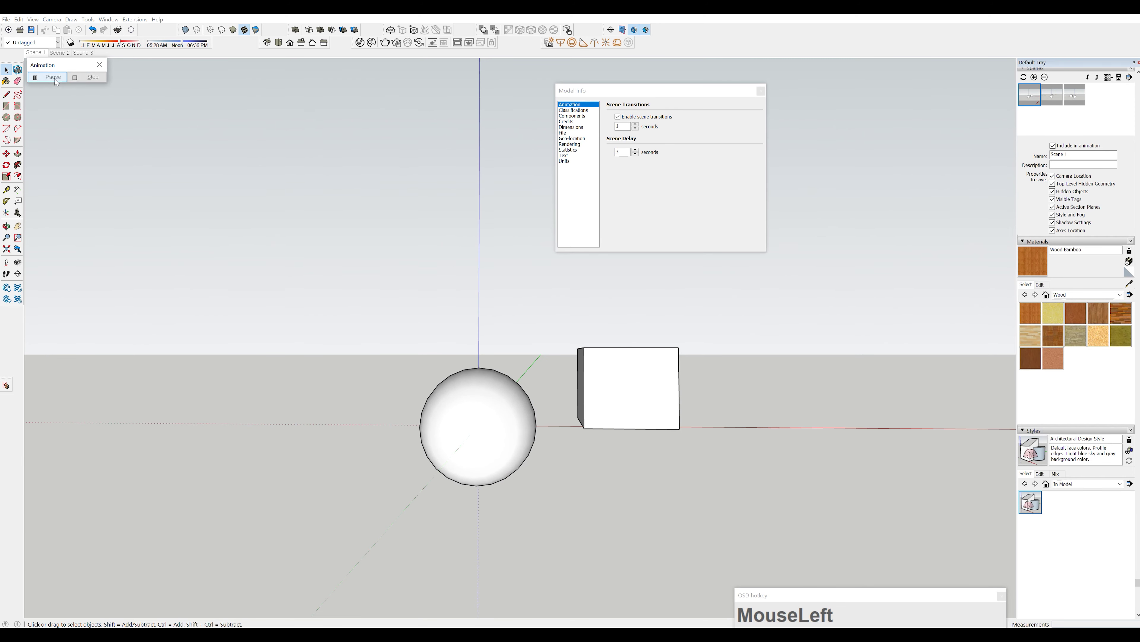
pyautogui.click(98, 65)
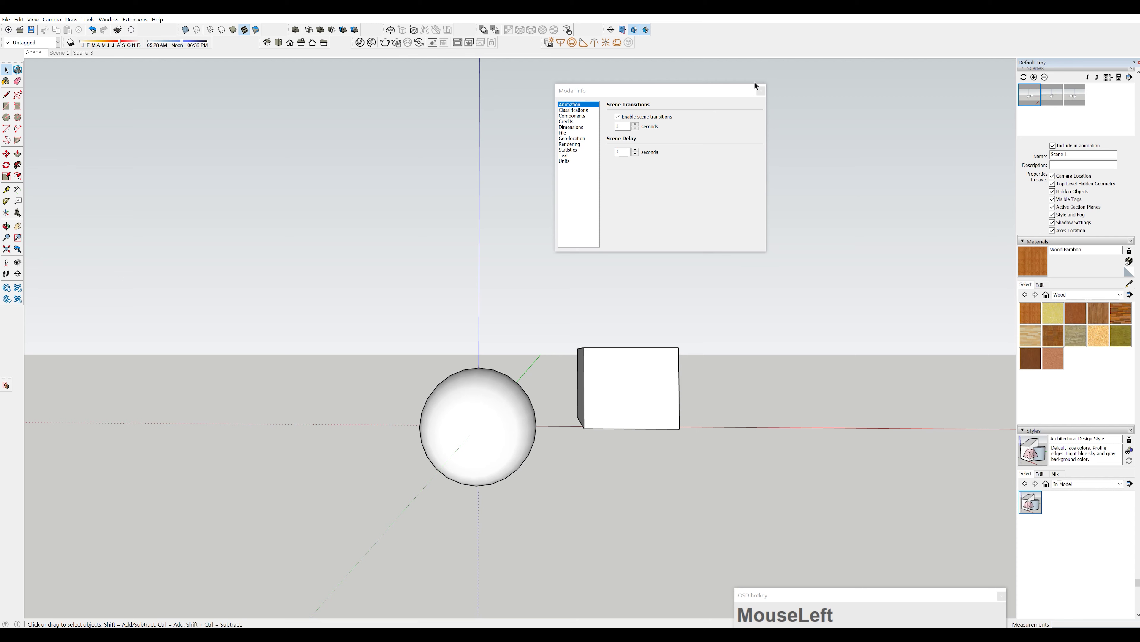
pyautogui.click(761, 90)
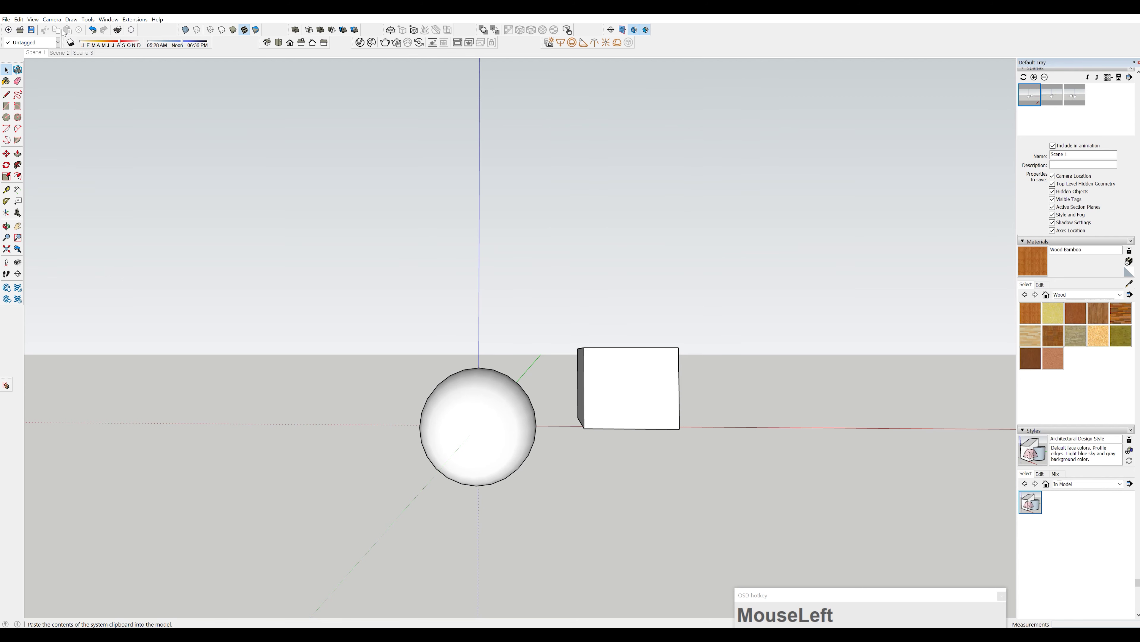
pyautogui.click(33, 19)
pyautogui.moveTo(90, 167)
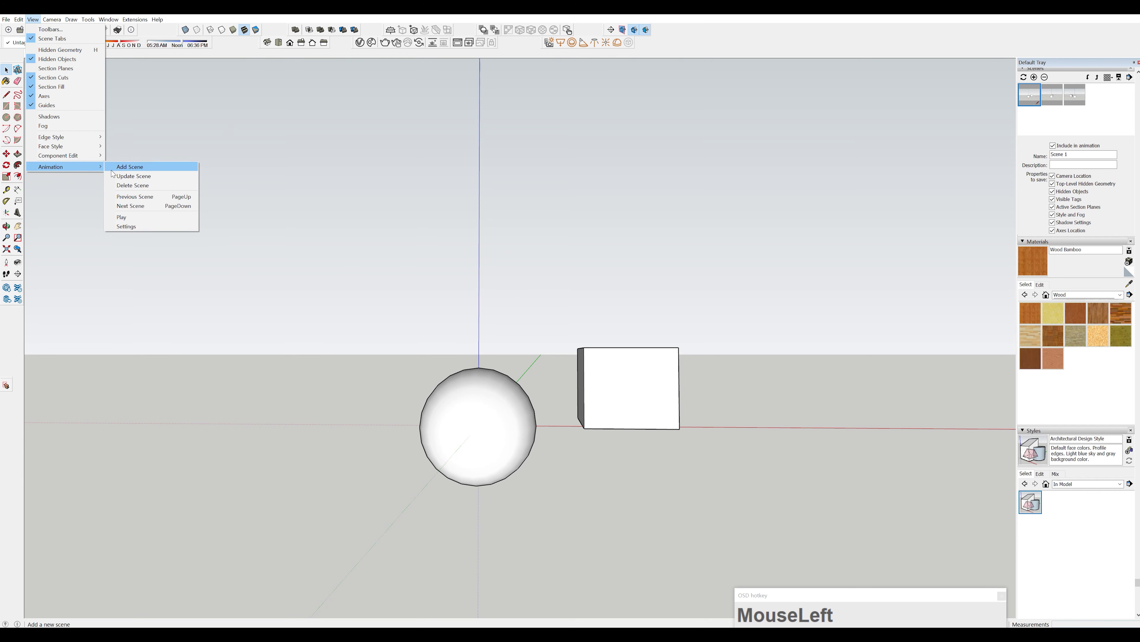
pyautogui.click(189, 130)
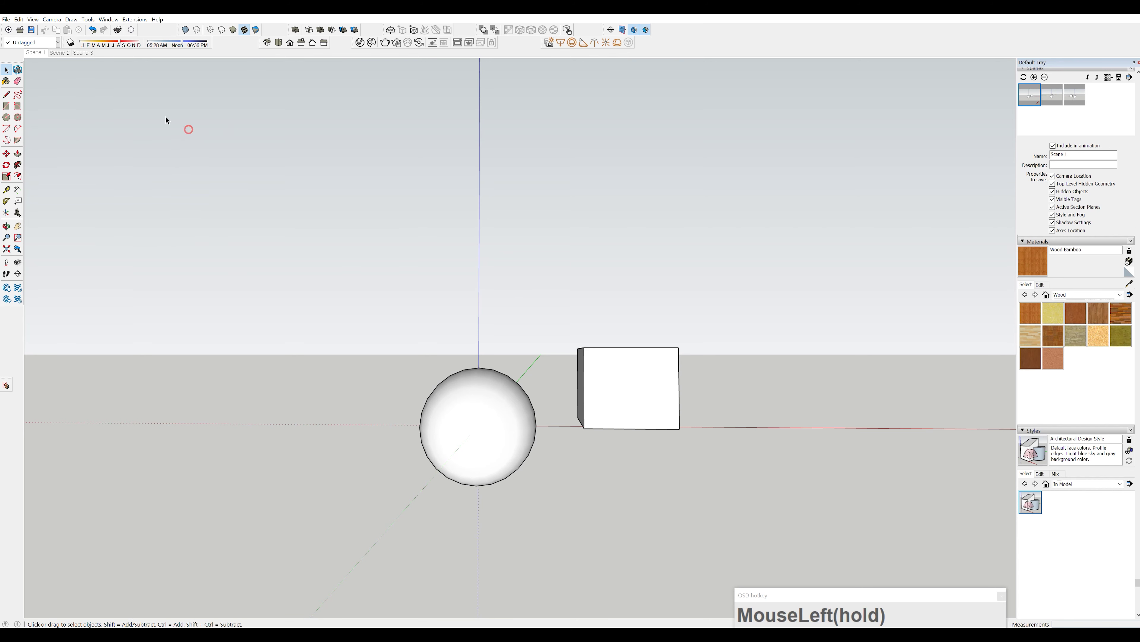
# - Update Scene 1 to a raised, angled camera view showing the top of the box beside the sphere
pyautogui.click(40, 56)
pyautogui.moveTo(333, 367); pyautogui.dragTo(331, 364, button='middle')
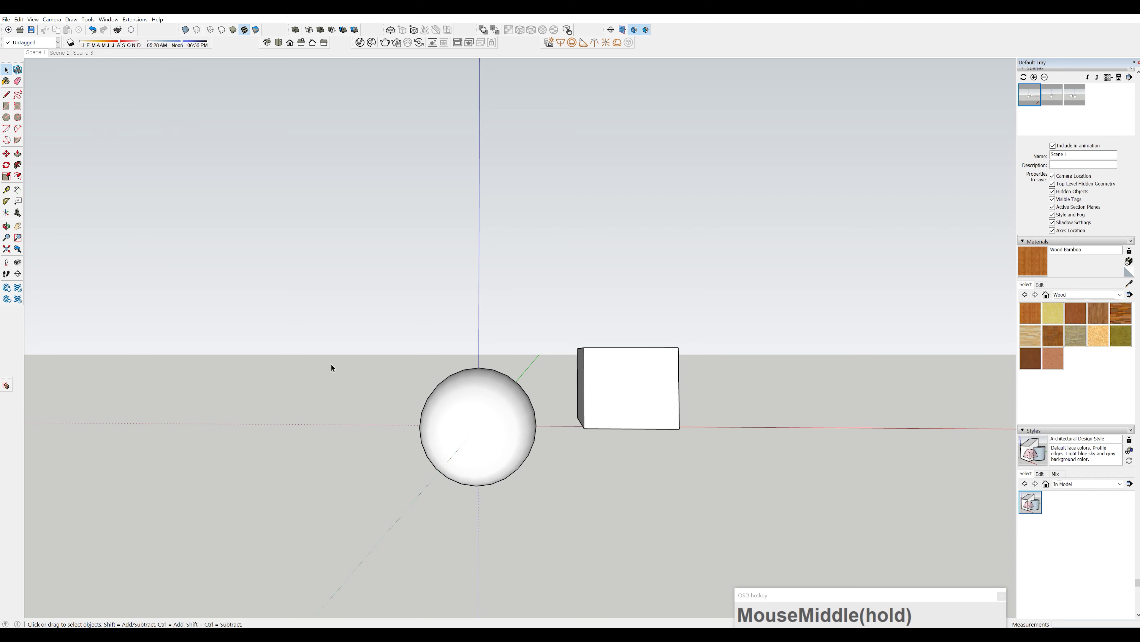
pyautogui.moveTo(54, 68); pyautogui.dragTo(43, 62, button='middle')
pyautogui.click(30, 55)
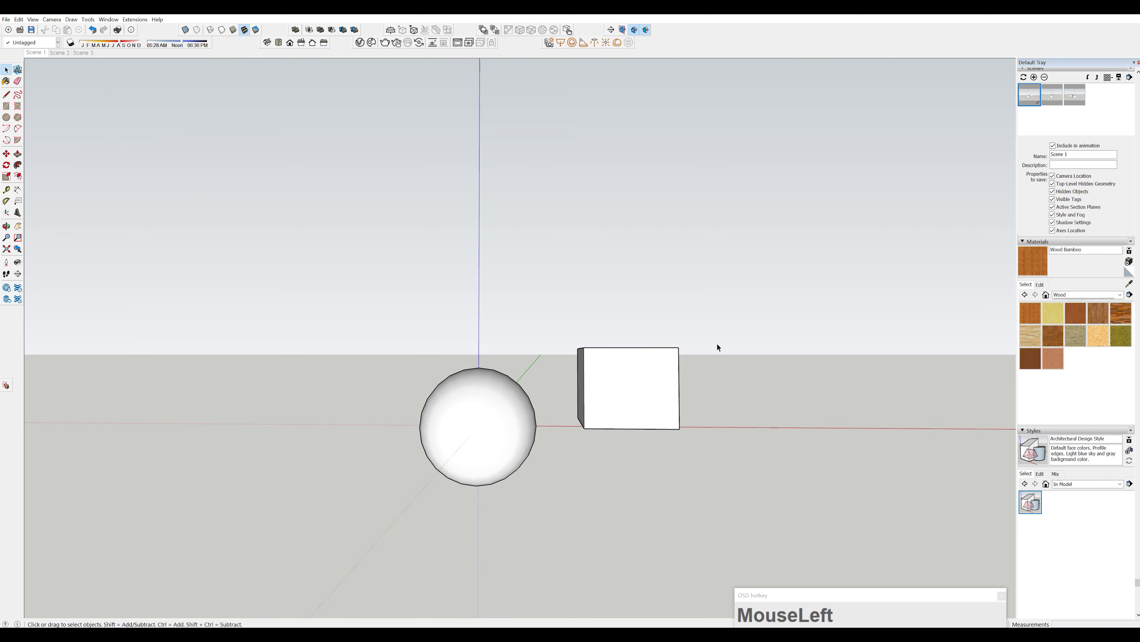
pyautogui.moveTo(717, 343); pyautogui.dragTo(476, 423, button='middle')
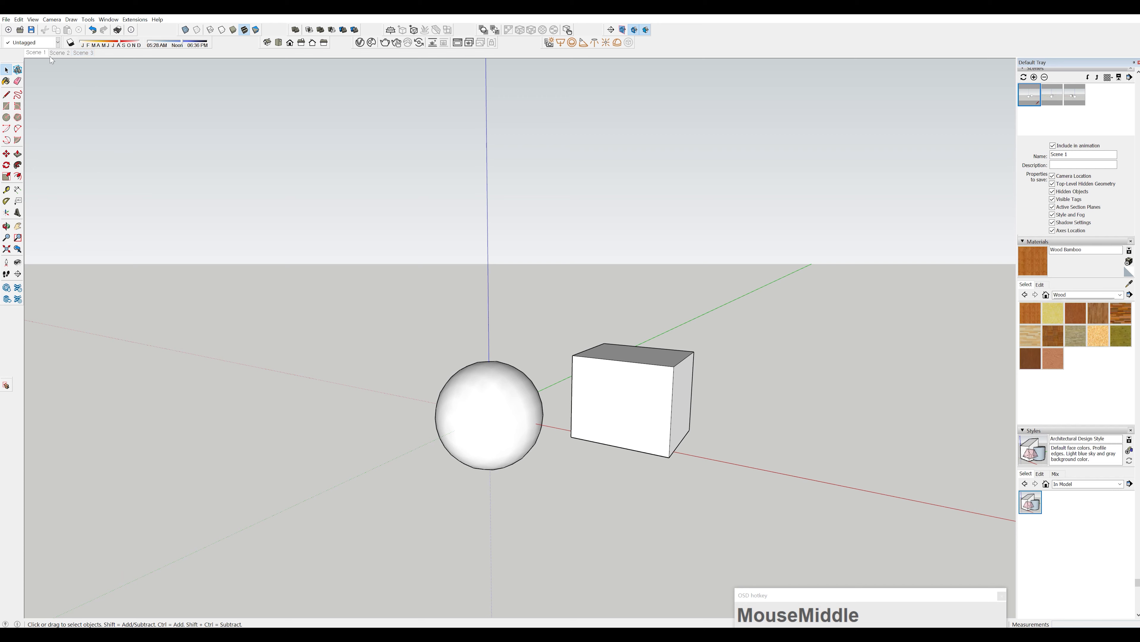
pyautogui.rightClick(38, 55)
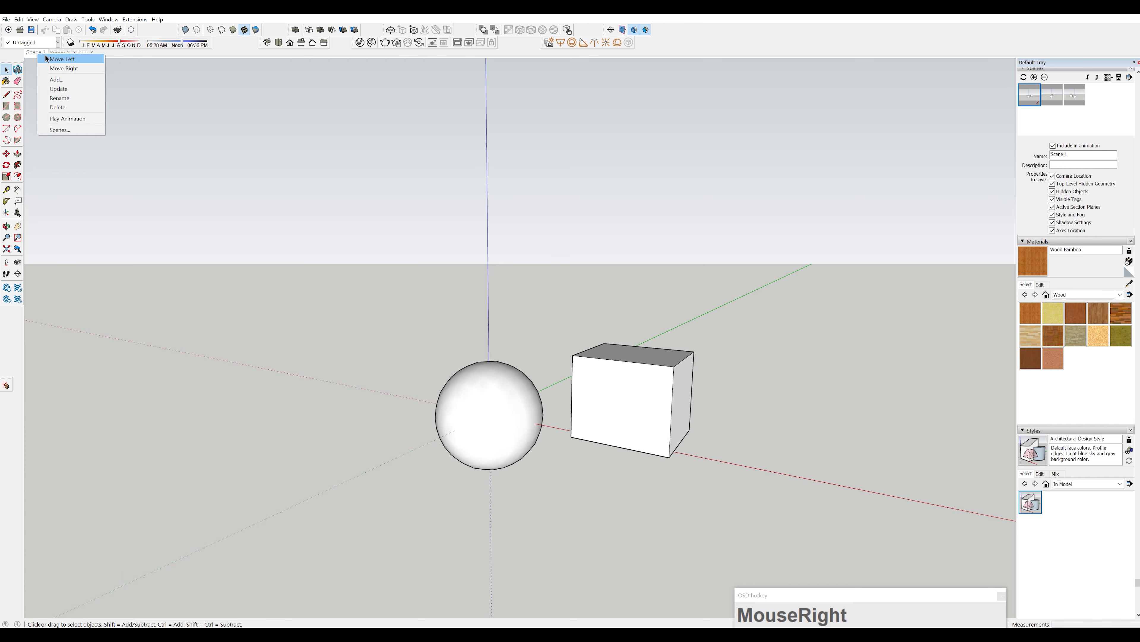
pyautogui.click(66, 89)
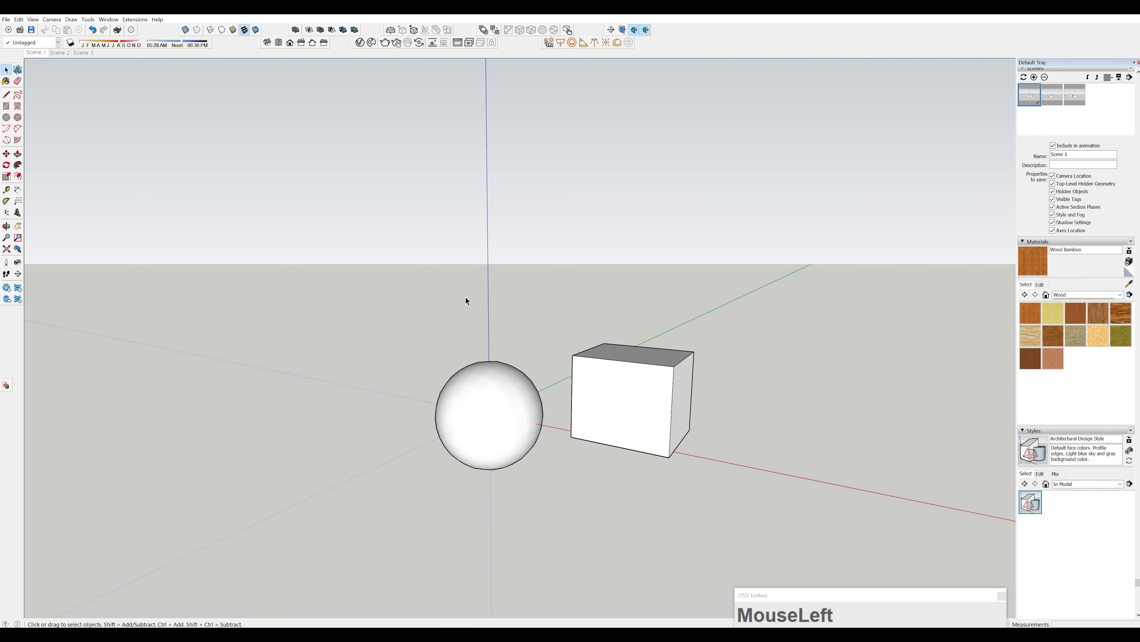
# - Activate Scene 2, Scene 3 and Scene 1 in turn to check the updated Scene 1 view
pyautogui.click(60, 55)
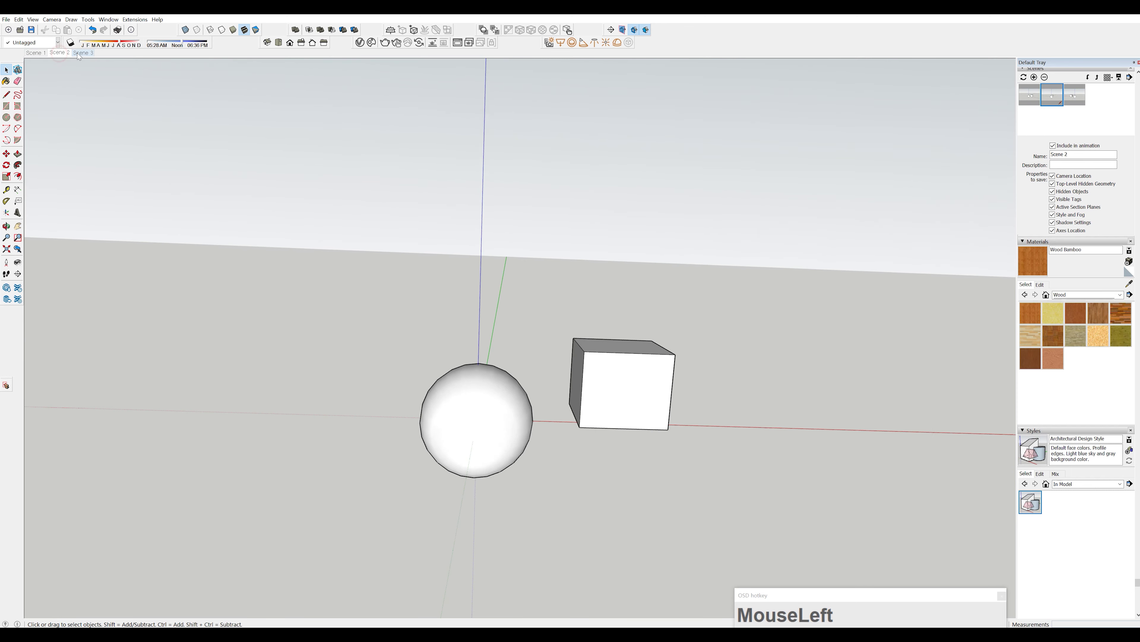
pyautogui.click(83, 54)
pyautogui.click(47, 58)
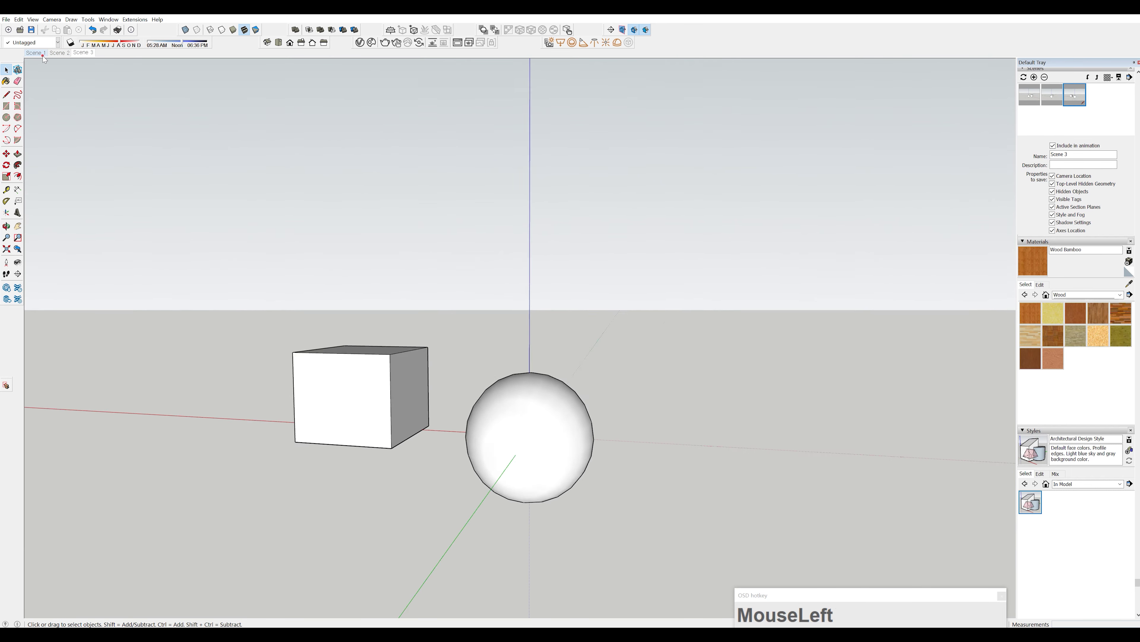
# - Reorder the scenes so that Scene 1 comes last, after Scene 2 and Scene 3
pyautogui.rightClick(40, 52)
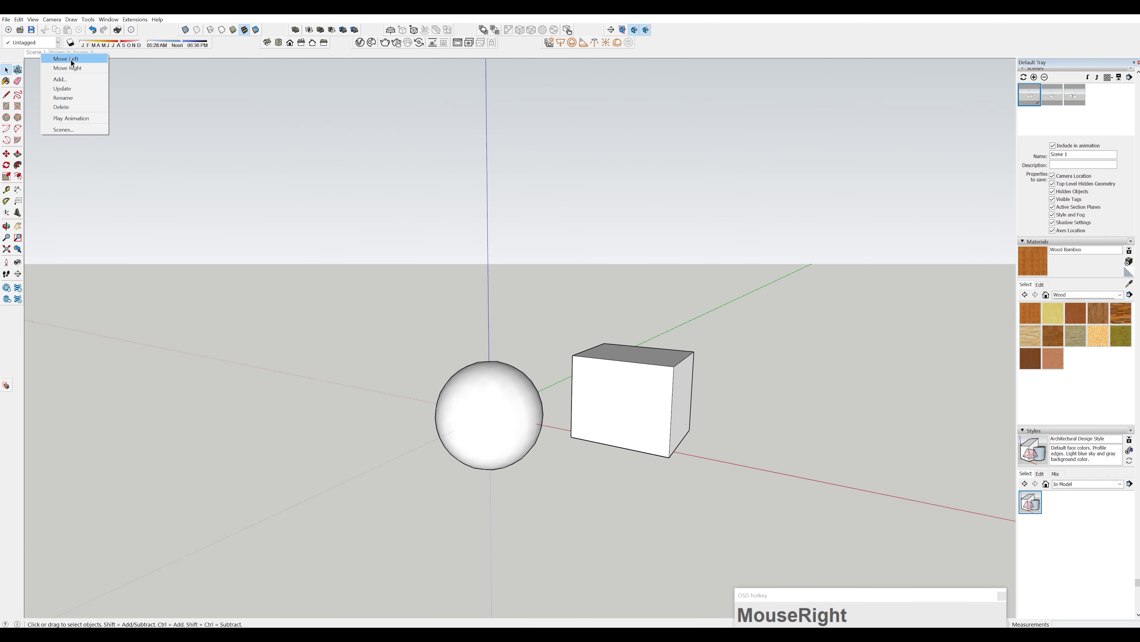
pyautogui.click(71, 58)
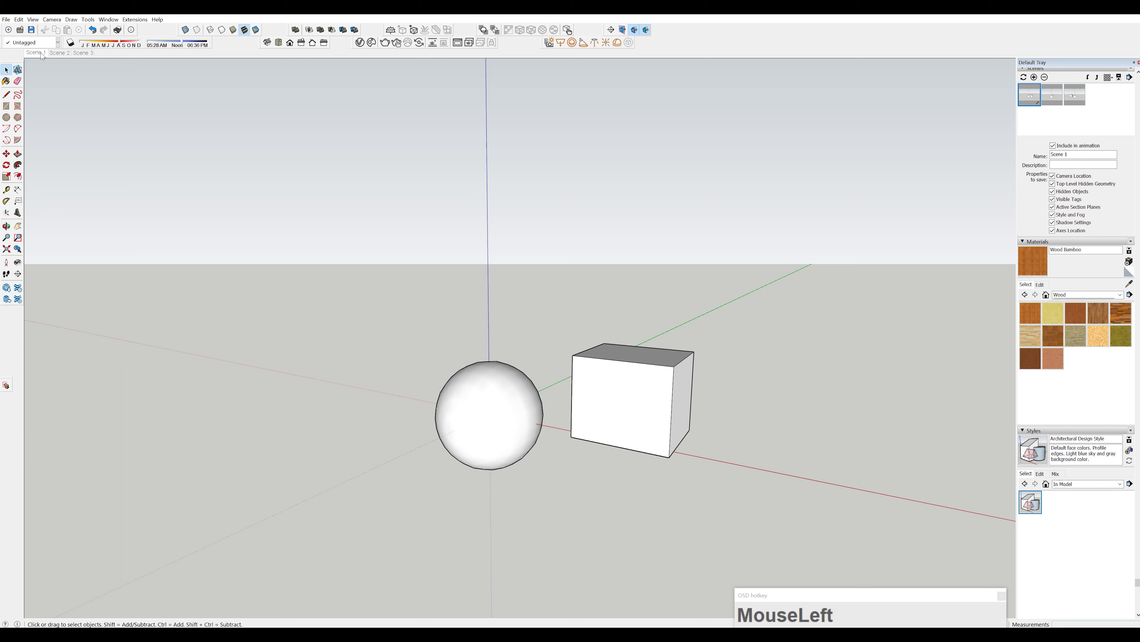
pyautogui.rightClick(39, 53)
pyautogui.click(53, 67)
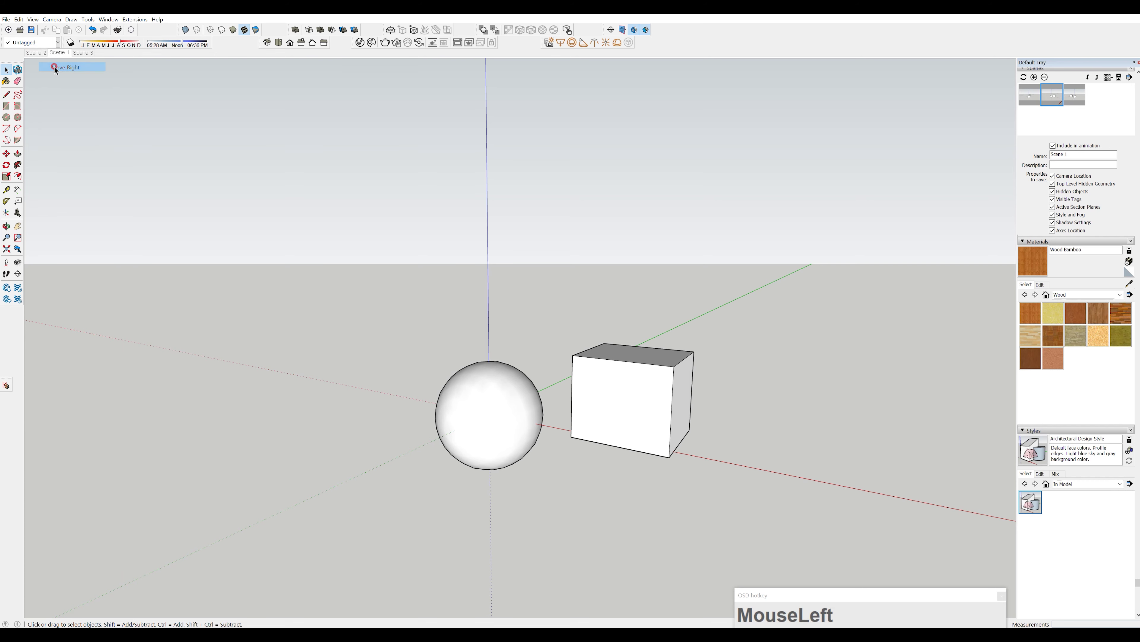
pyautogui.rightClick(60, 53)
pyautogui.click(78, 68)
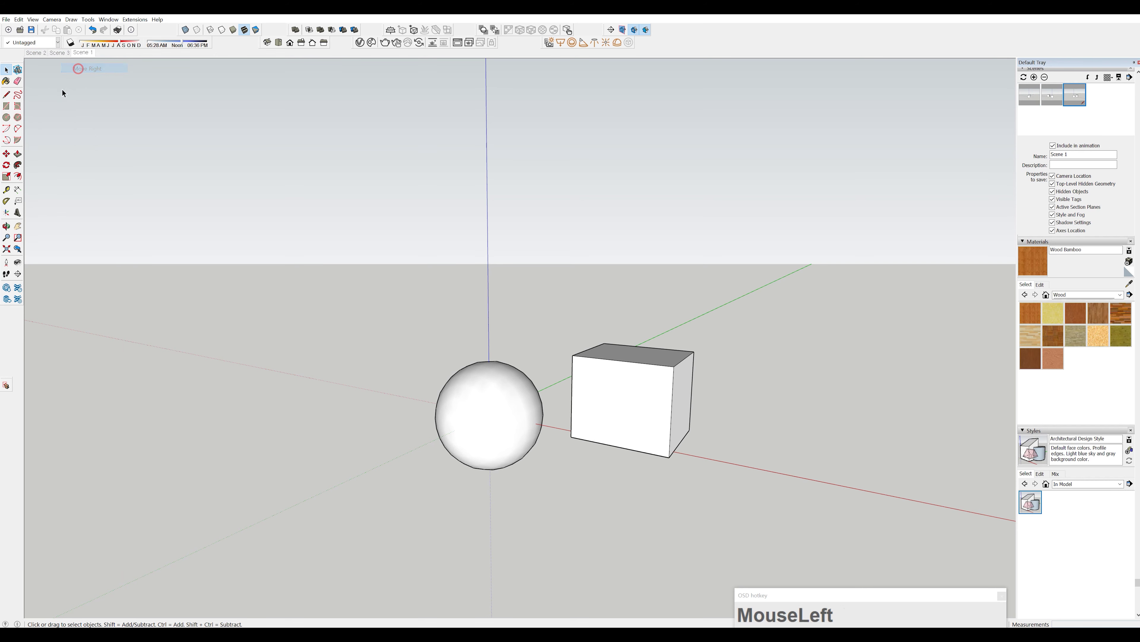
# - Rename Scene 2 as no2
pyautogui.rightClick(35, 53)
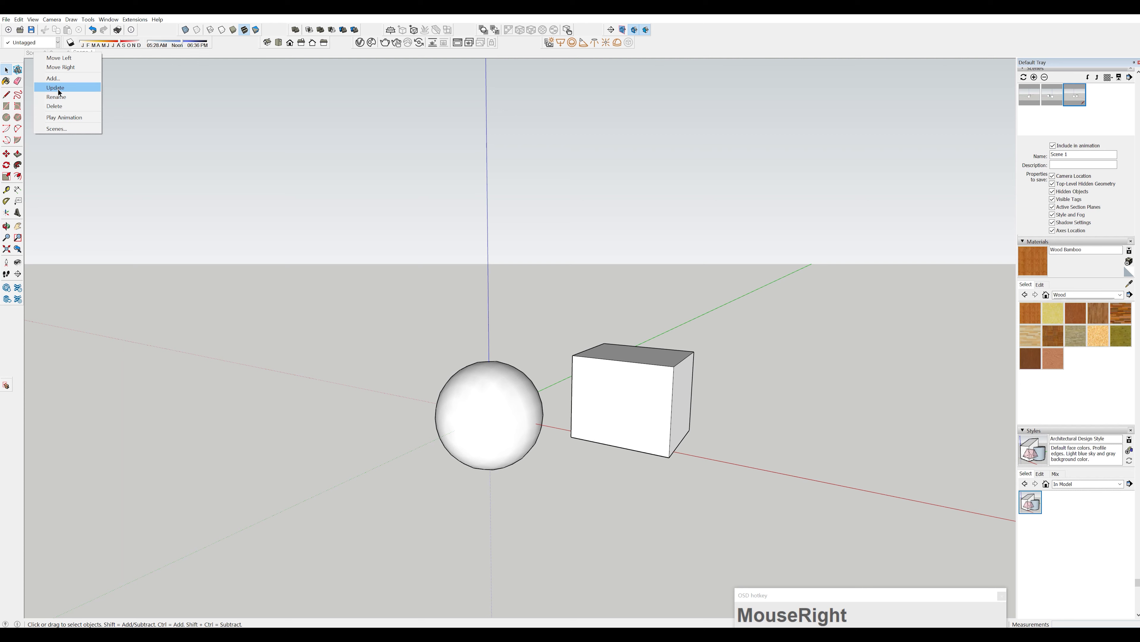
pyautogui.click(47, 60)
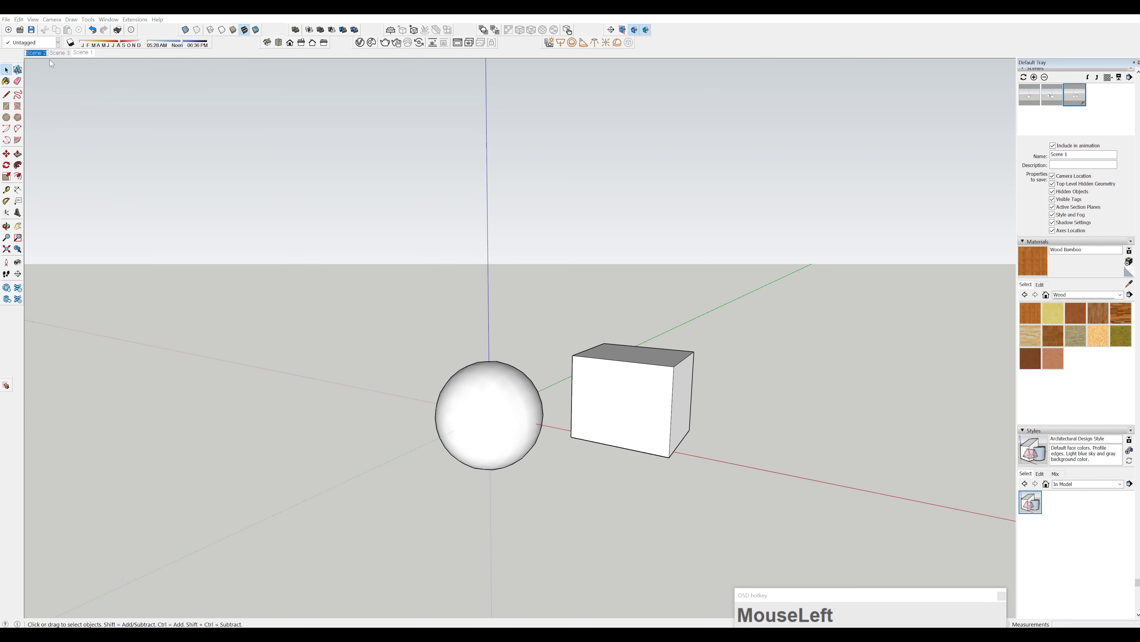
pyautogui.write('n')
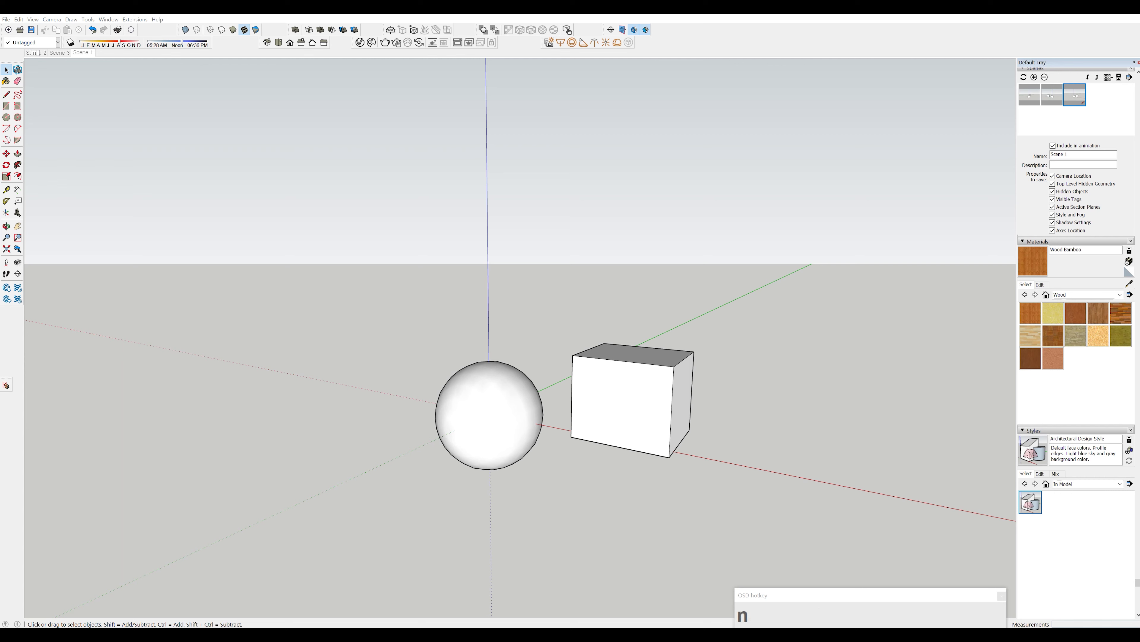
pyautogui.write('o2')
pyautogui.press('Return')
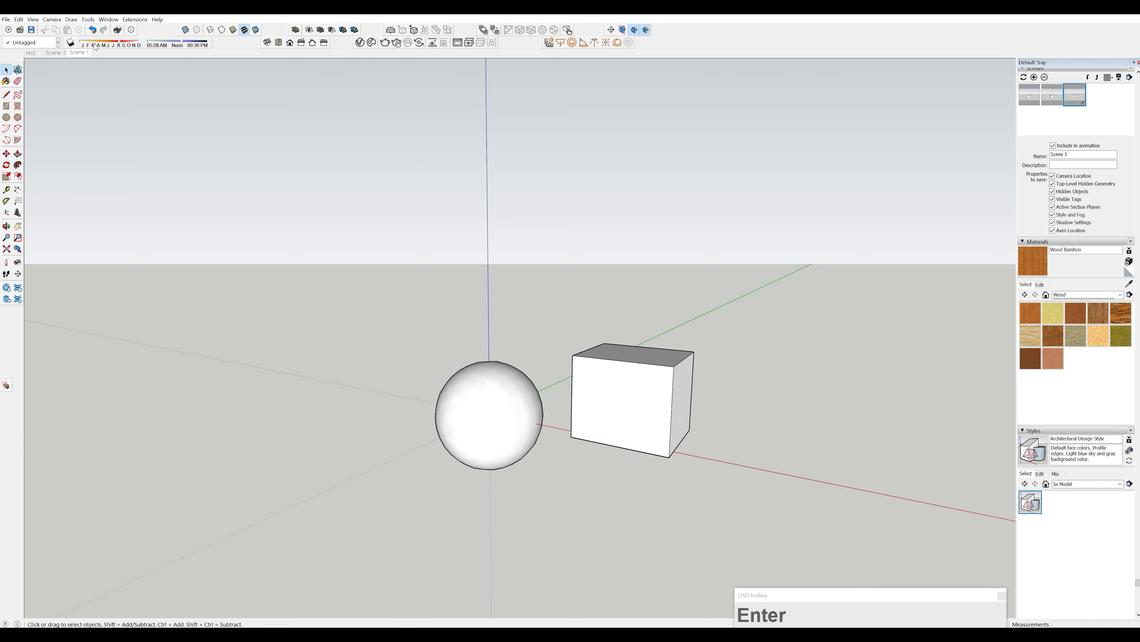
# - Orbit until the box stands in front of the sphere and return to the previous camera view
pyautogui.click(34, 20)
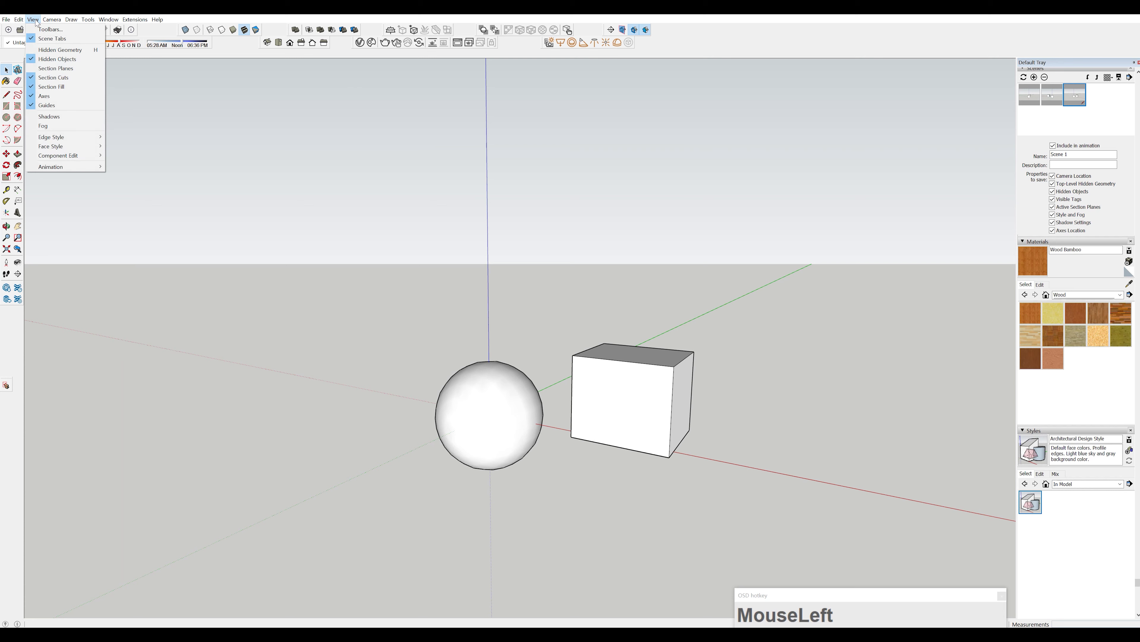
pyautogui.moveTo(54, 167)
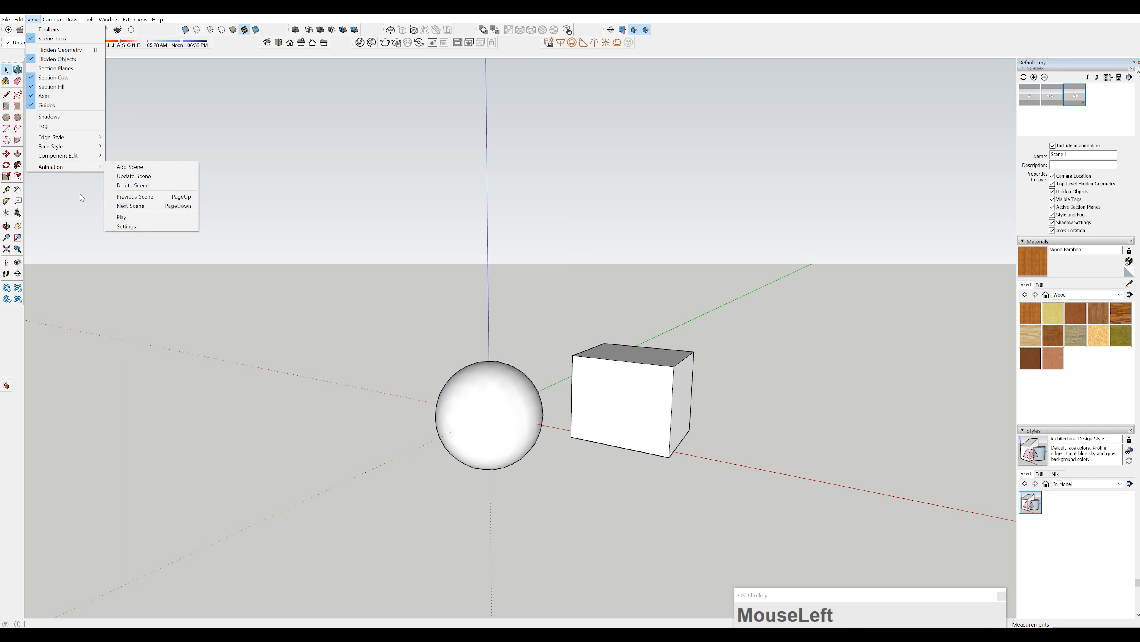
pyautogui.moveTo(55, 21)
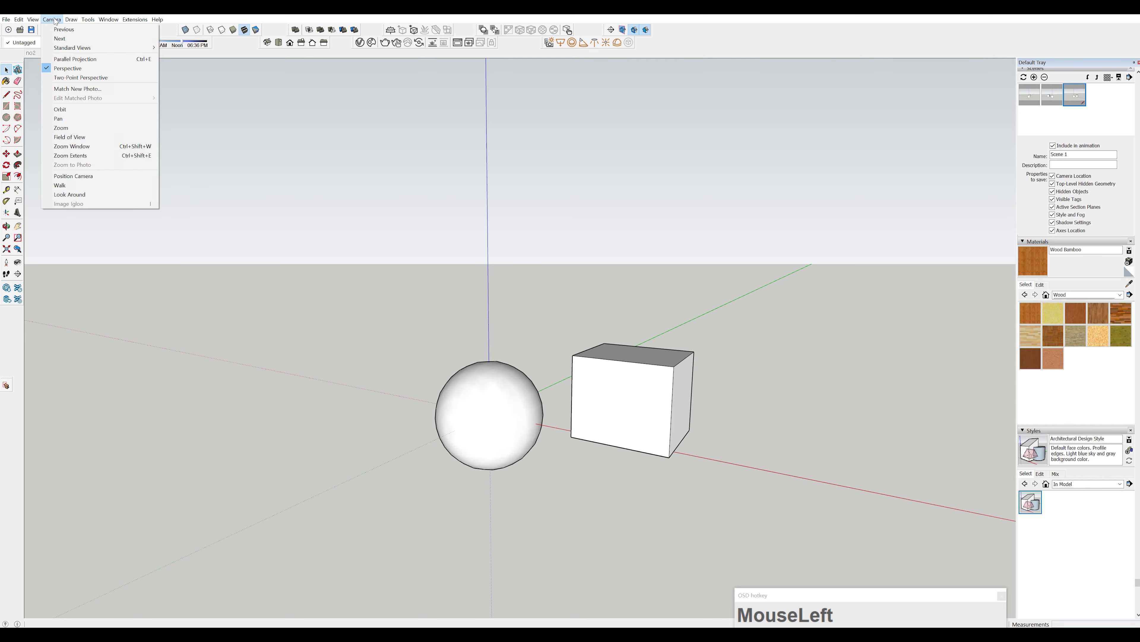
pyautogui.click(74, 33)
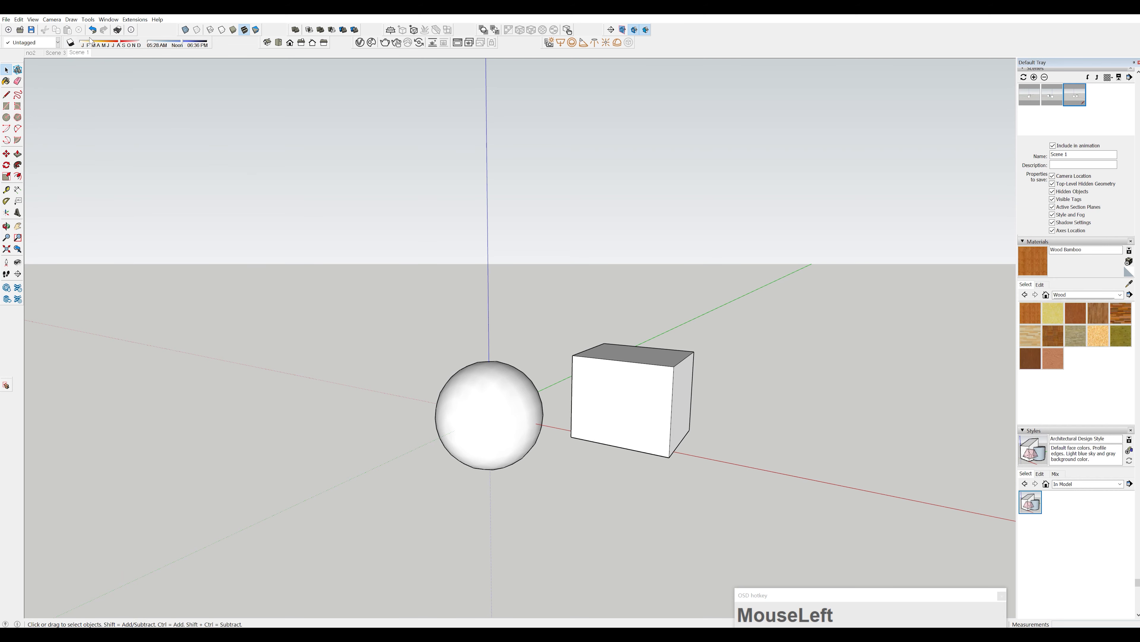
pyautogui.moveTo(564, 315); pyautogui.dragTo(506, 331, button='middle')
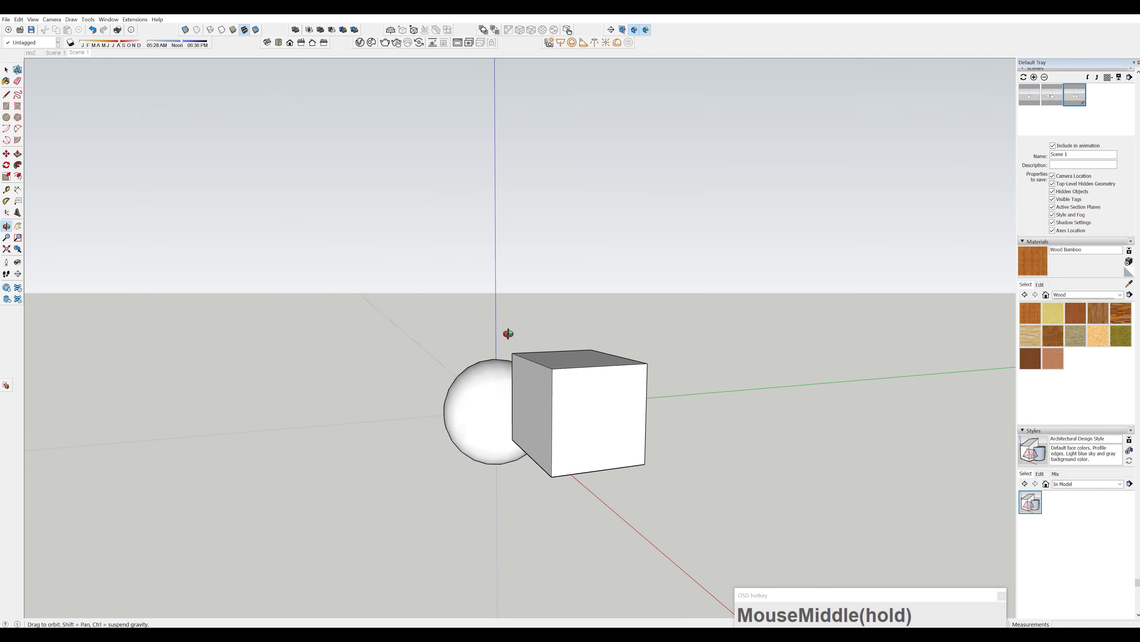
pyautogui.click(52, 20)
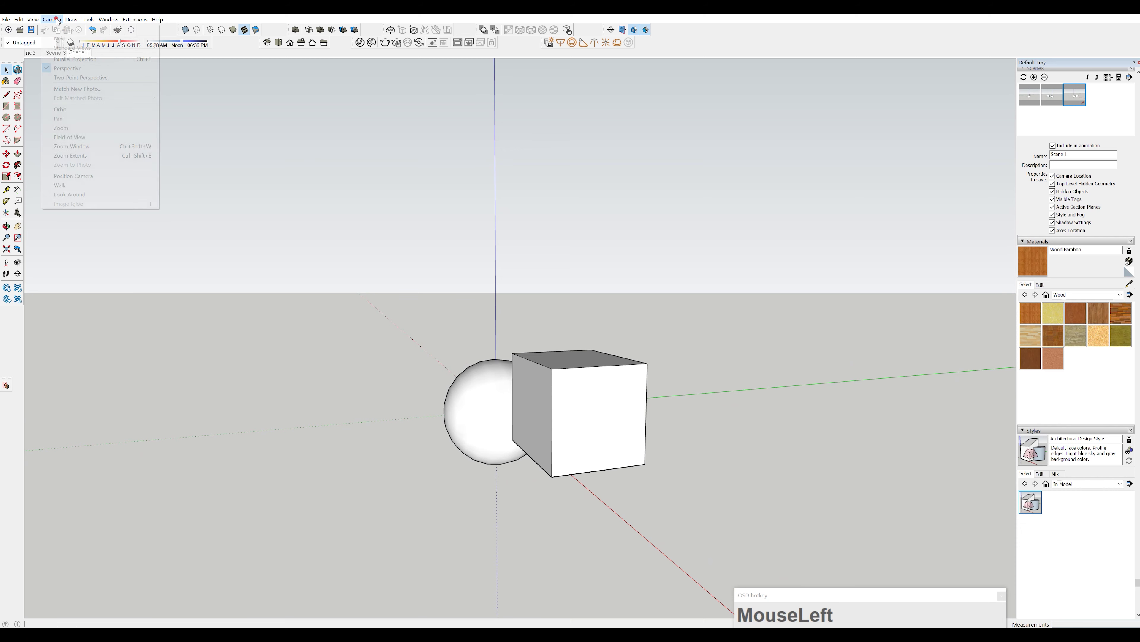
pyautogui.click(66, 30)
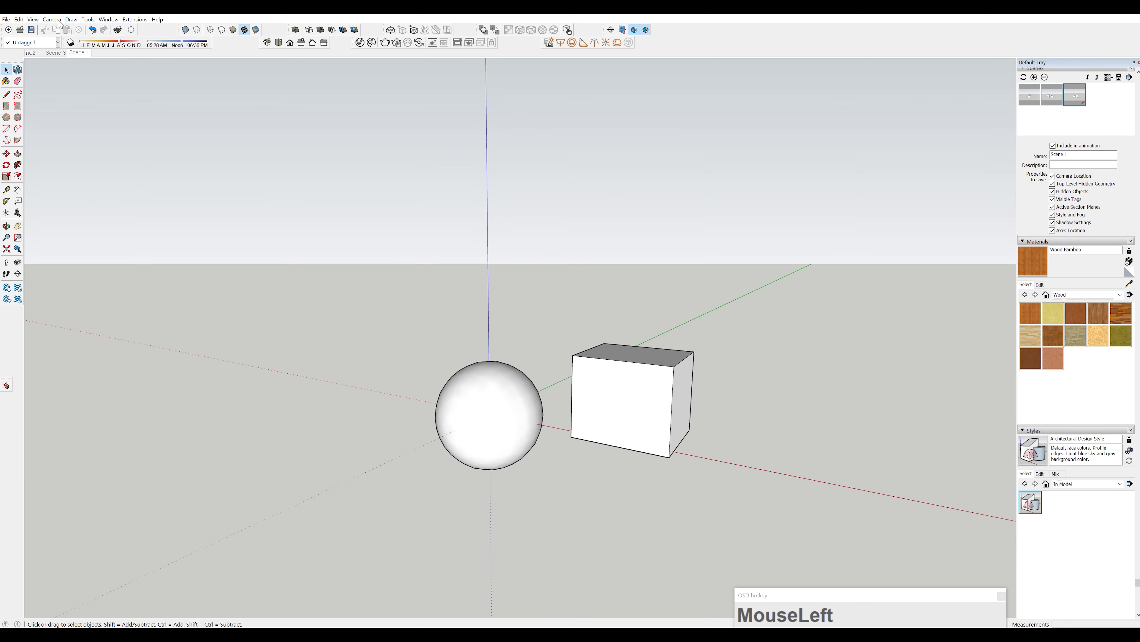
# - Advance to the next camera view and bring up the list of standard camera views
pyautogui.click(57, 20)
pyautogui.click(64, 39)
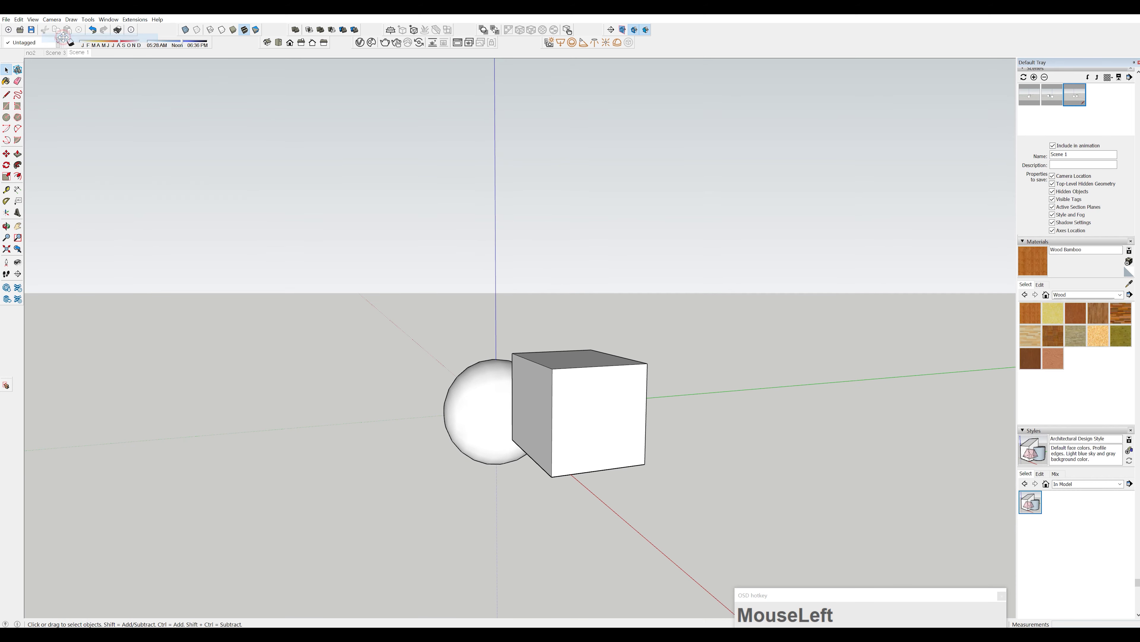
pyautogui.click(52, 19)
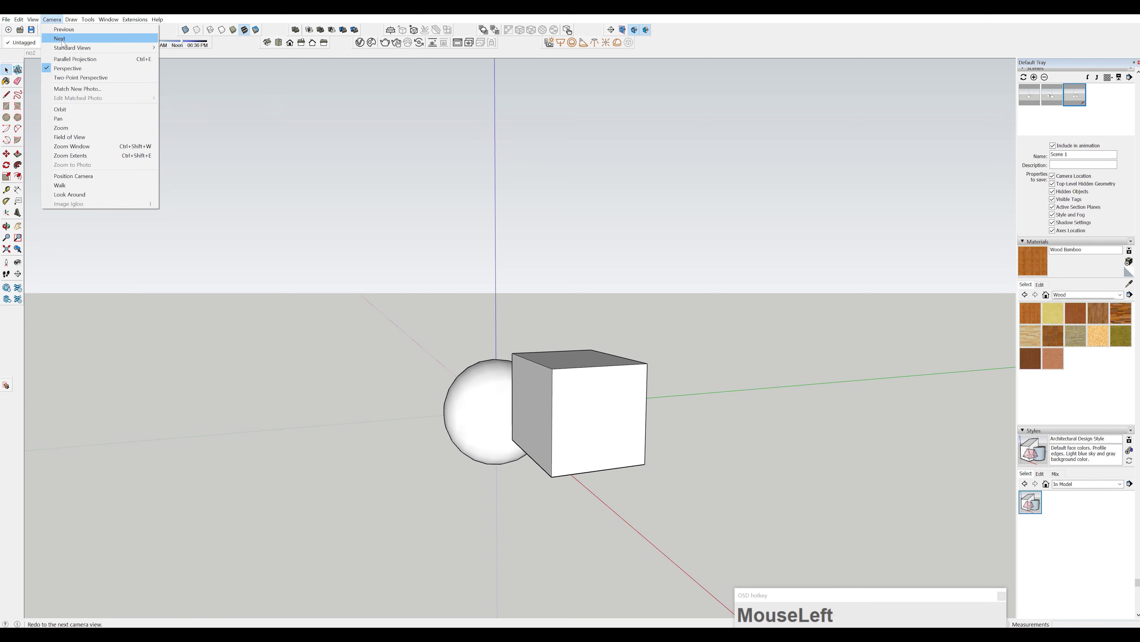
pyautogui.moveTo(64, 49)
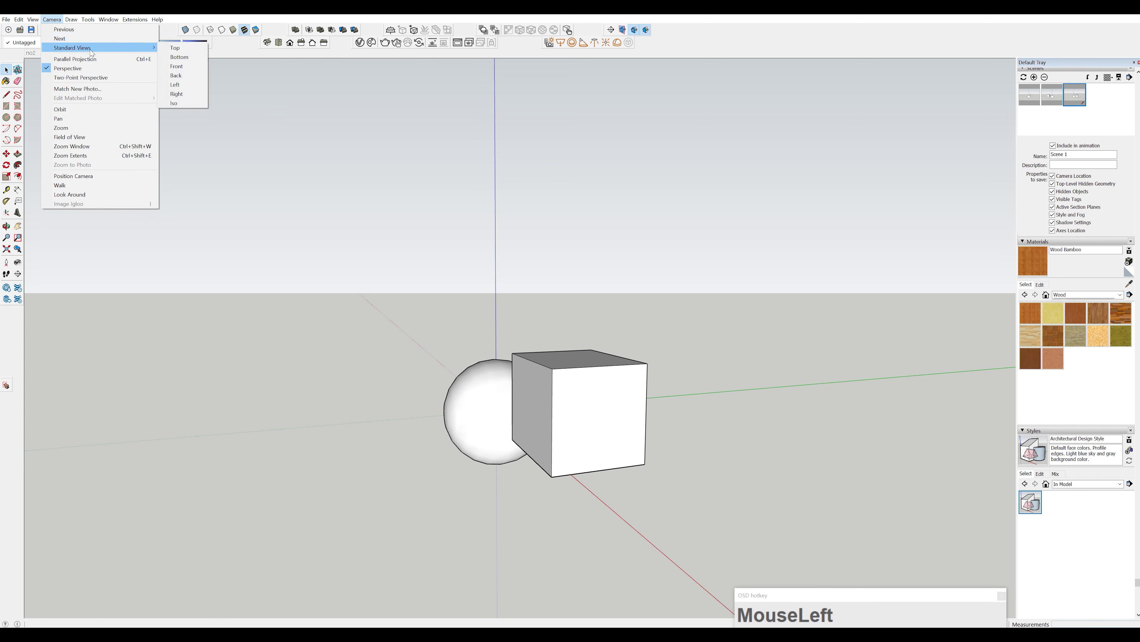
pyautogui.click(237, 109)
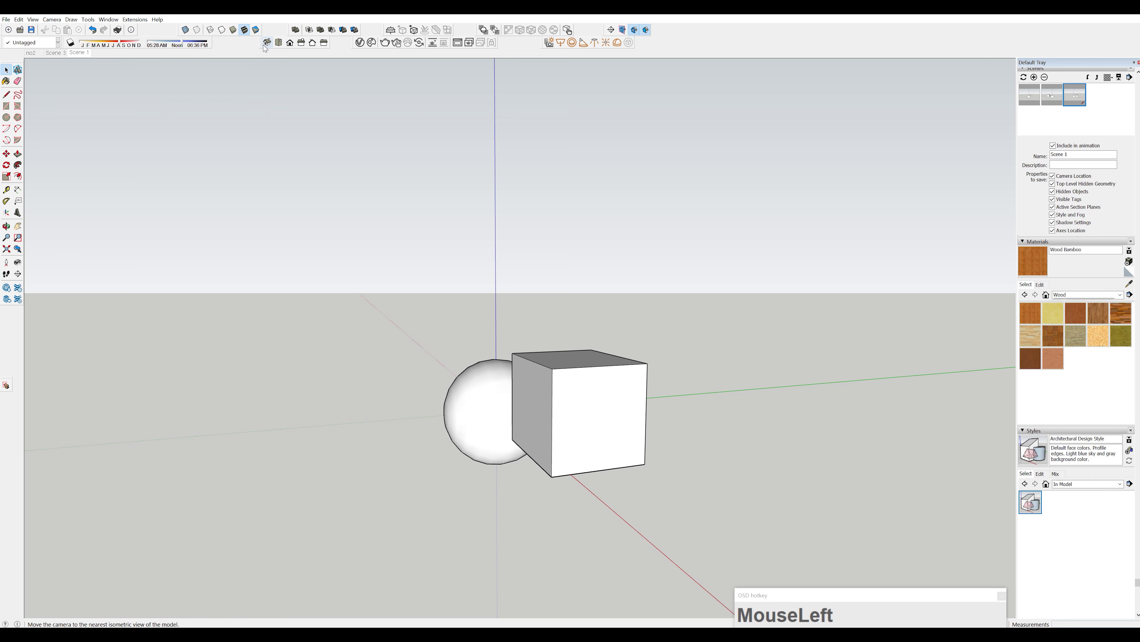
# - Switch through the isometric, top and front standard views of the sphere and box
pyautogui.click(278, 42)
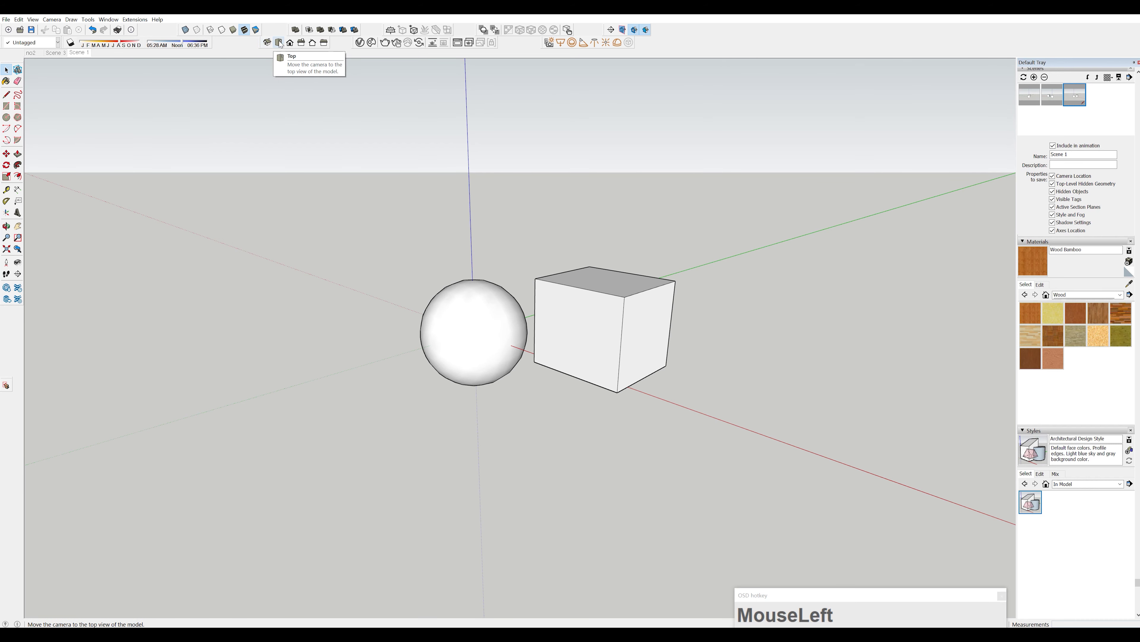
pyautogui.click(279, 43)
pyautogui.click(291, 43)
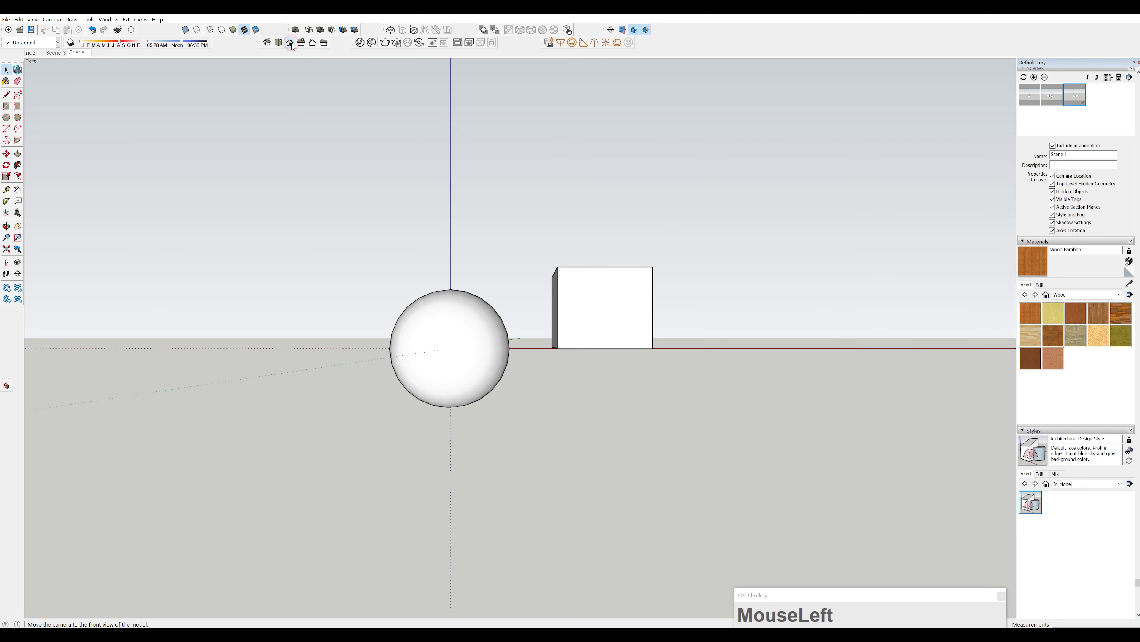
pyautogui.click(52, 20)
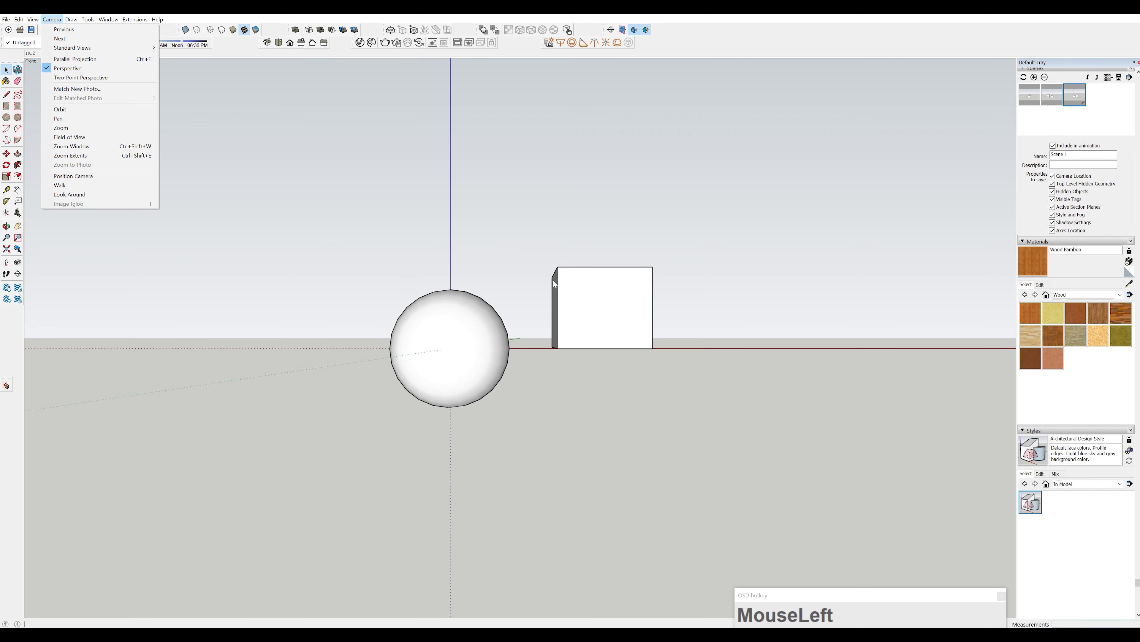
pyautogui.click(497, 289)
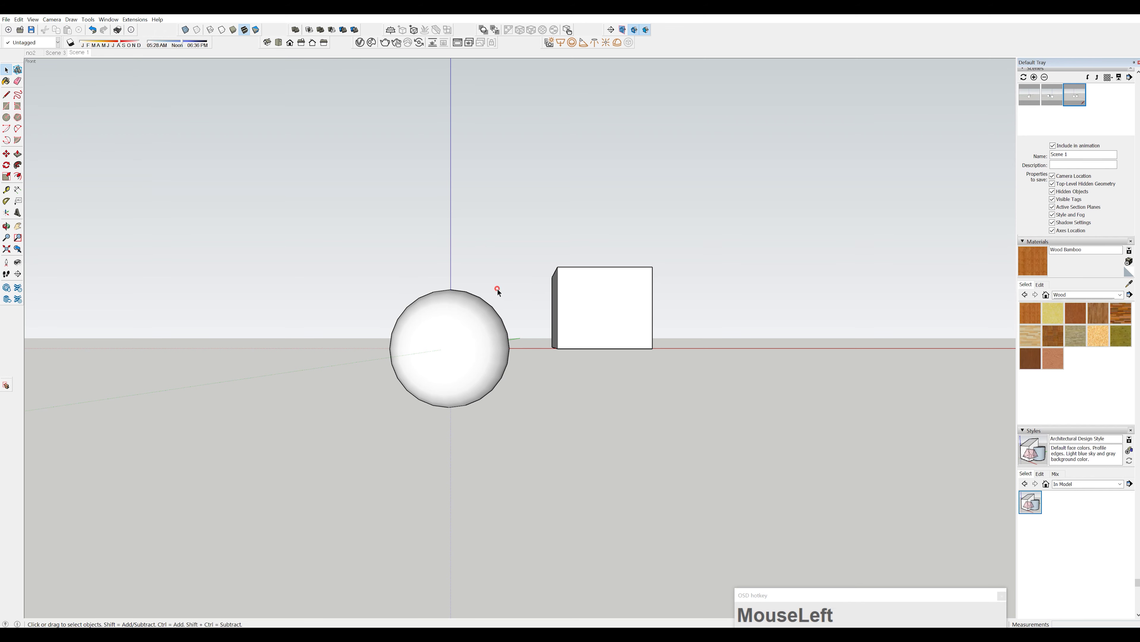
# - Draw a large rectangle on the ground beside the box, on the side away from the sphere
pyautogui.moveTo(497, 289); pyautogui.dragTo(472, 321, button='middle')
pyautogui.scroll(-2, 524, 367)
pyautogui.scroll(1, 553, 335)
pyautogui.moveTo(449, 292); pyautogui.dragTo(397, 416)
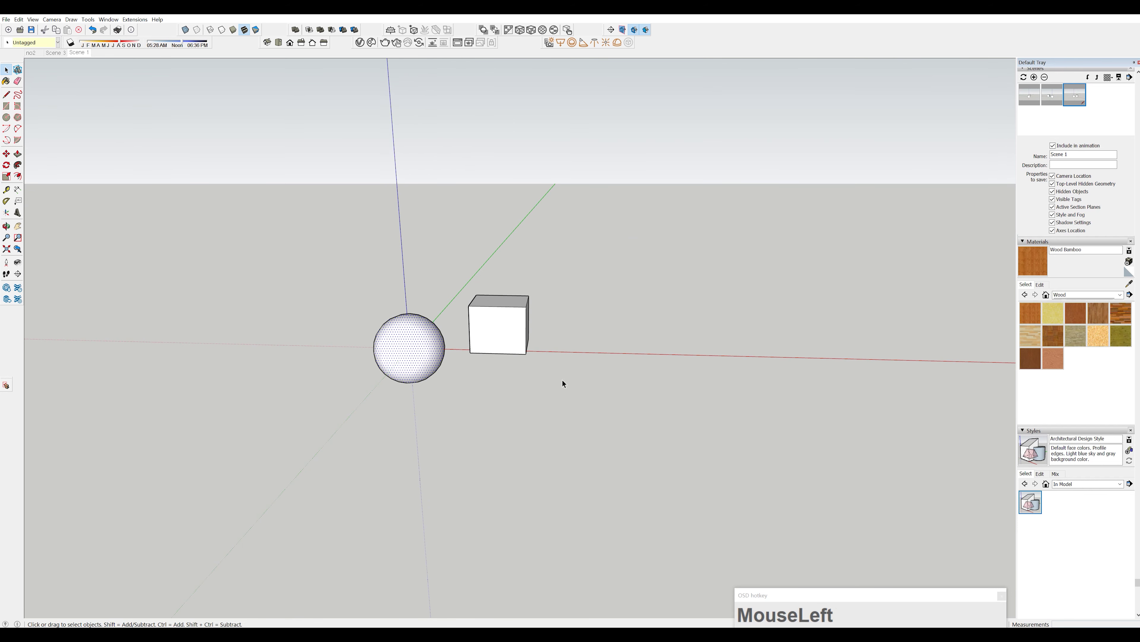
pyautogui.moveTo(562, 380); pyautogui.dragTo(588, 525, button='middle')
pyautogui.scroll(2, 510, 331)
pyautogui.moveTo(511, 335); pyautogui.dragTo(543, 400, button='middle')
pyautogui.press('r')
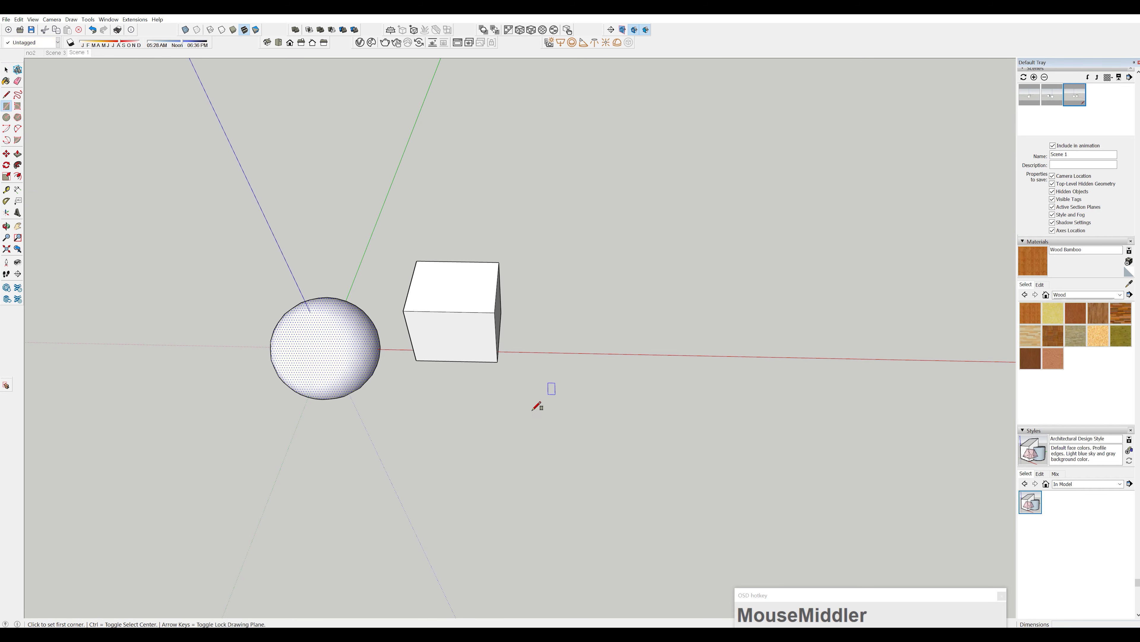
pyautogui.click(524, 429)
pyautogui.click(759, 286)
# - Offset the rectangle's outline slightly inward and pull the border face up into four walls taller than the box
pyautogui.keyDown('shift'); pyautogui.moveTo(758, 287); pyautogui.dragTo(603, 388, button='middle'); pyautogui.keyUp('shift')
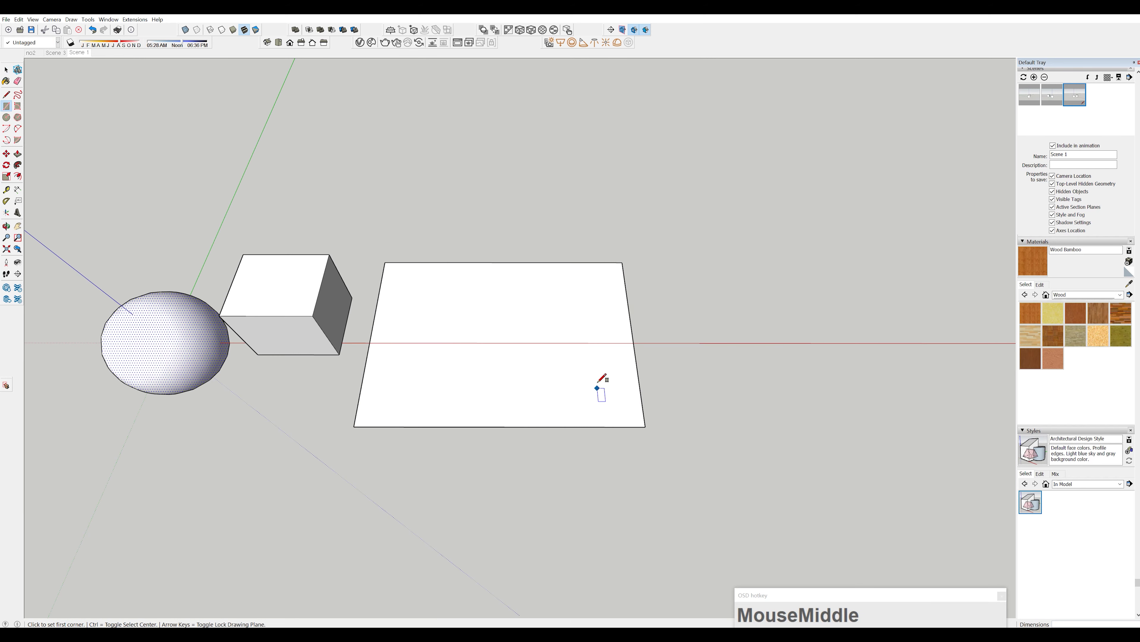
pyautogui.press('o')
pyautogui.click(631, 353)
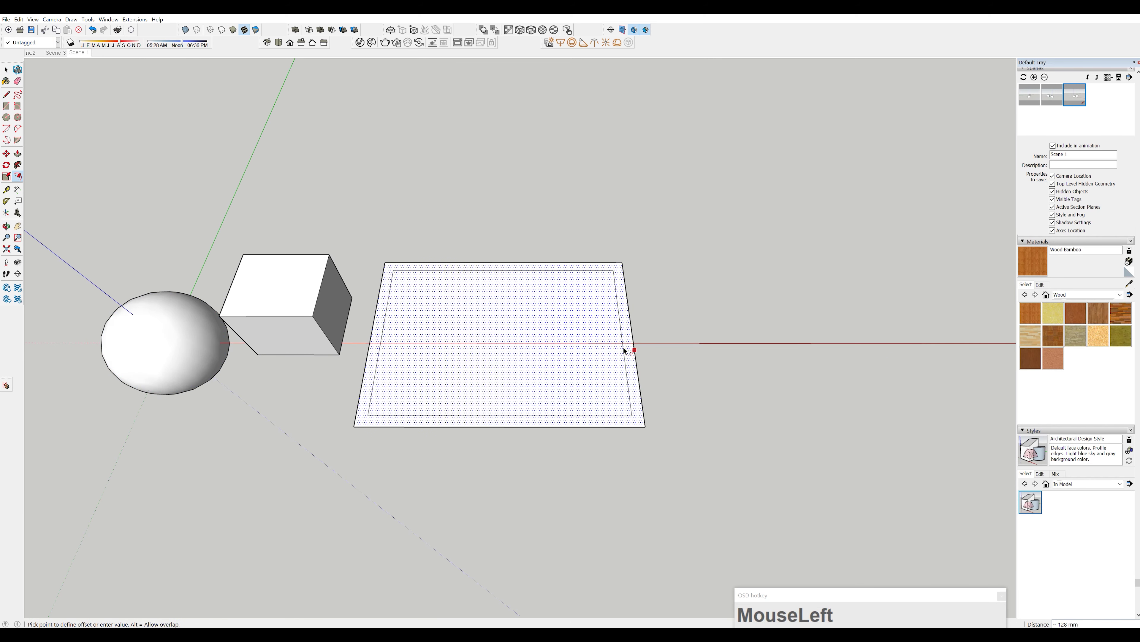
pyautogui.click(628, 360)
pyautogui.moveTo(631, 363); pyautogui.dragTo(631, 185)
pyautogui.scroll(-2, 522, 349)
pyautogui.scroll(-2, 522, 349)
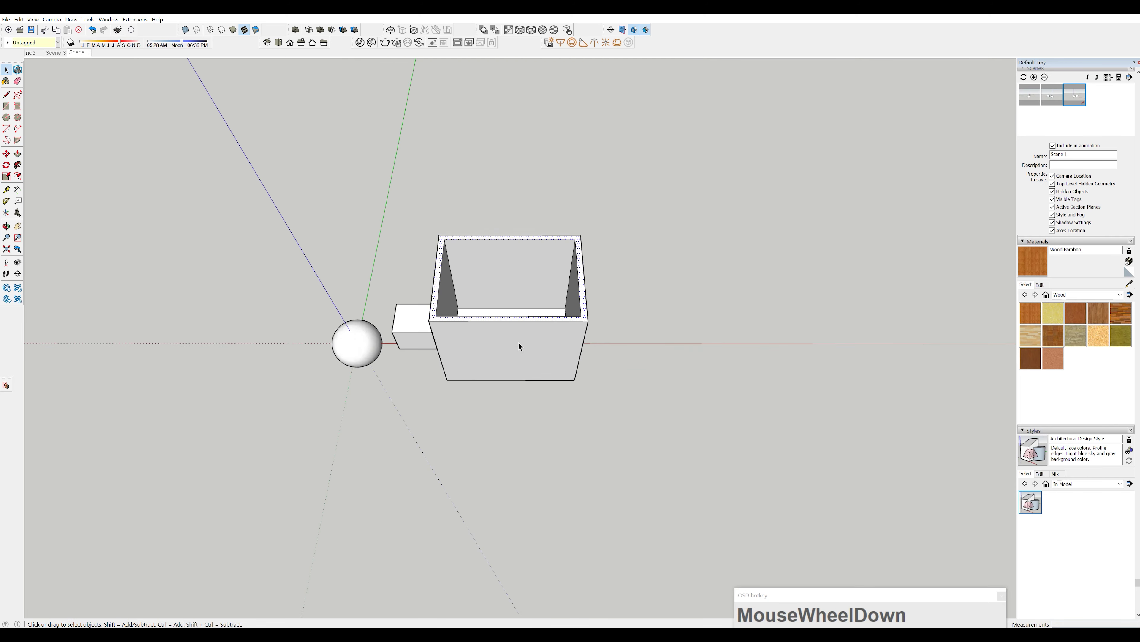
pyautogui.moveTo(519, 346); pyautogui.dragTo(499, 356, button='middle')
# - Show the model in Parallel Projection from the top and return to an orbited perspective view
pyautogui.click(53, 20)
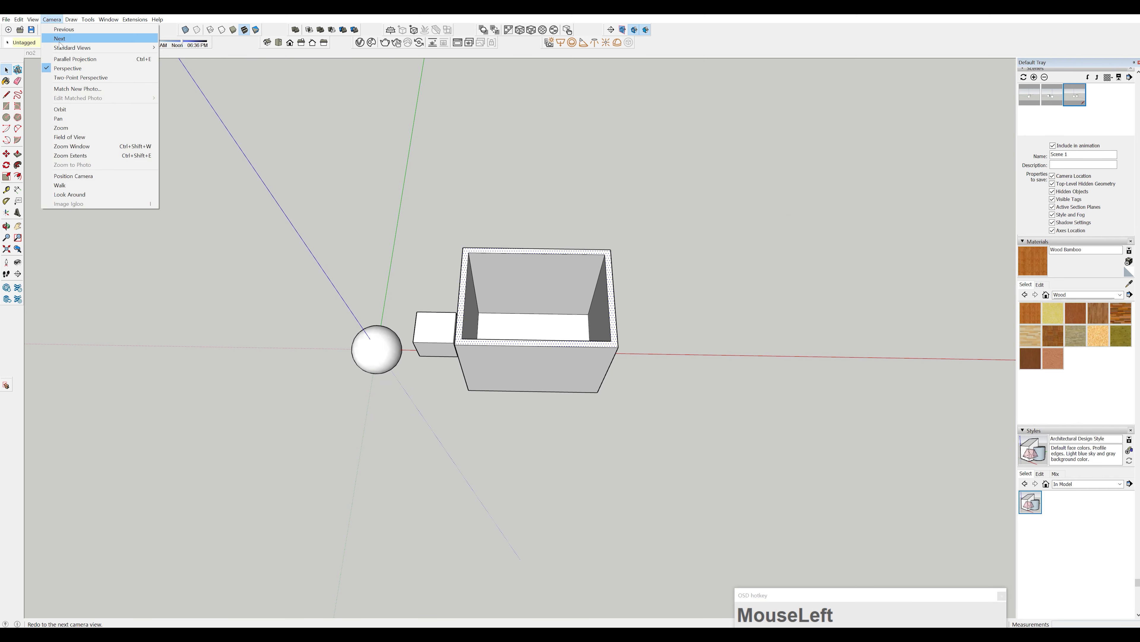
pyautogui.click(63, 59)
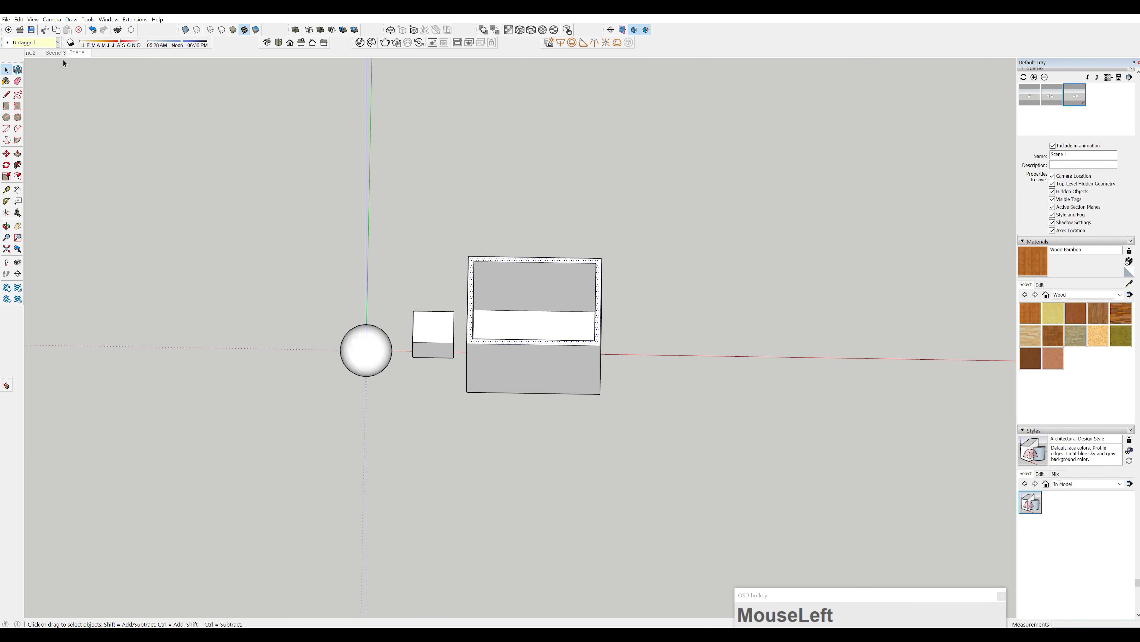
pyautogui.click(278, 43)
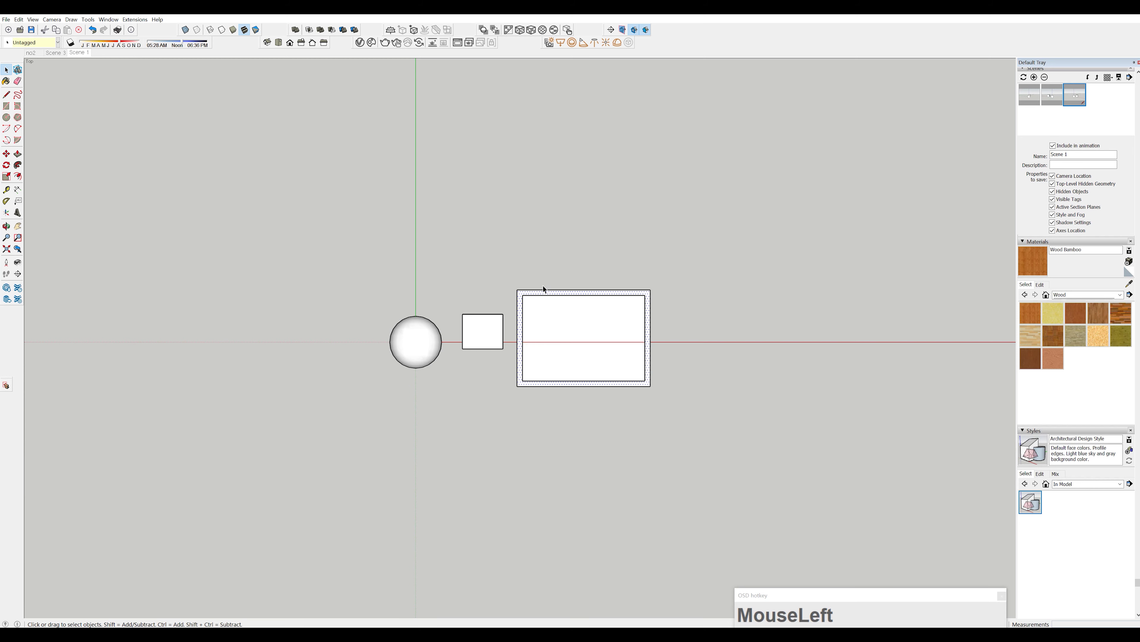
pyautogui.moveTo(543, 286); pyautogui.dragTo(307, 107, button='middle')
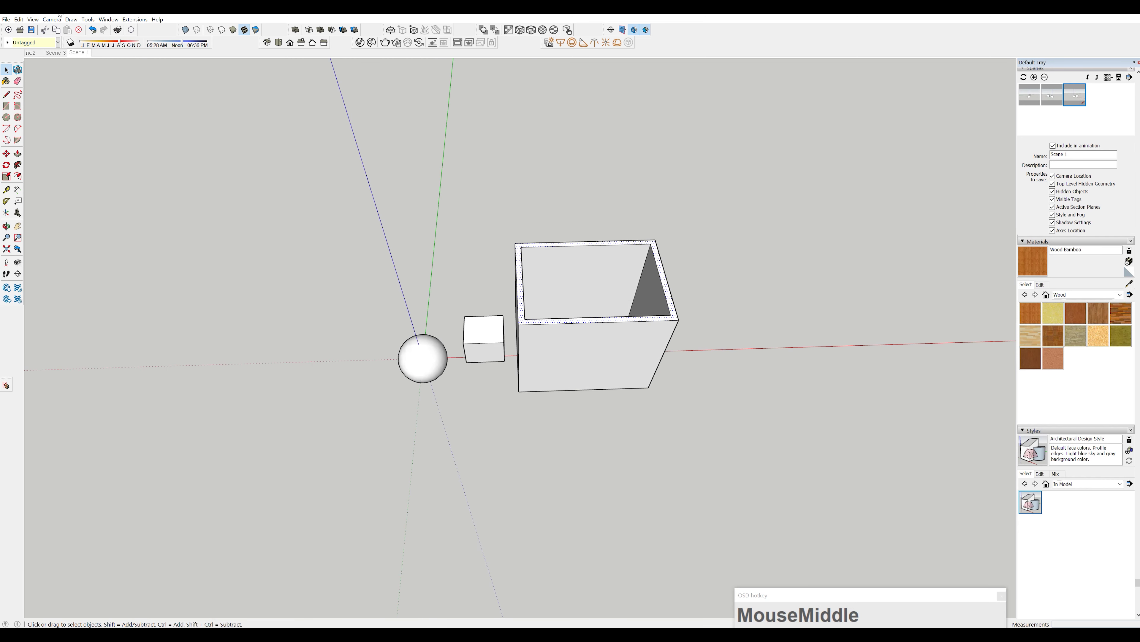
pyautogui.click(58, 19)
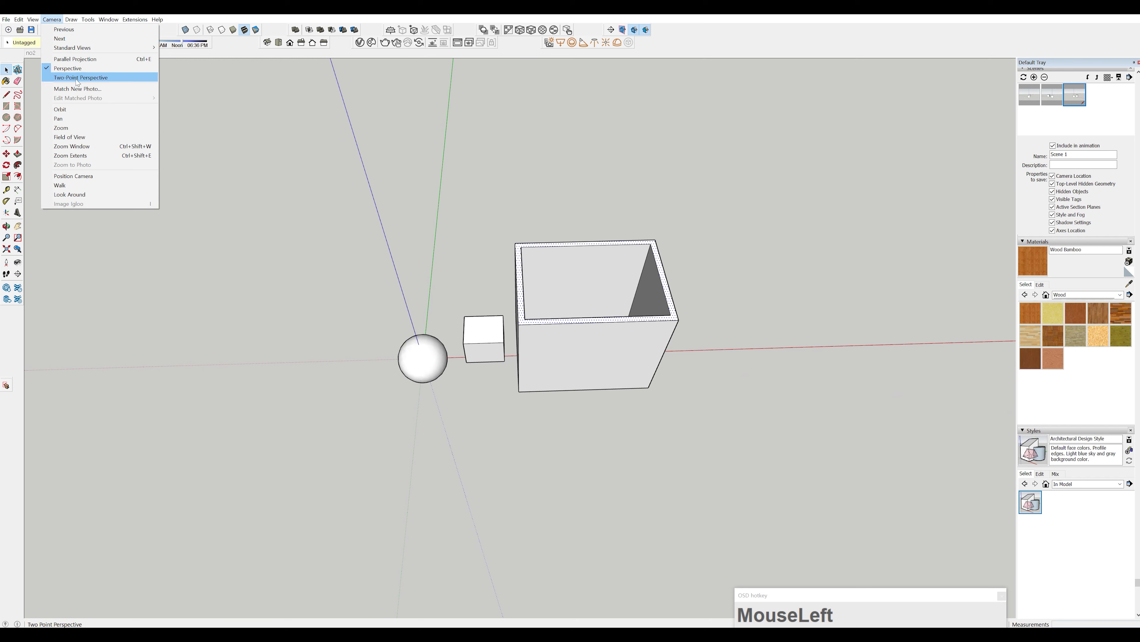
pyautogui.click(399, 207)
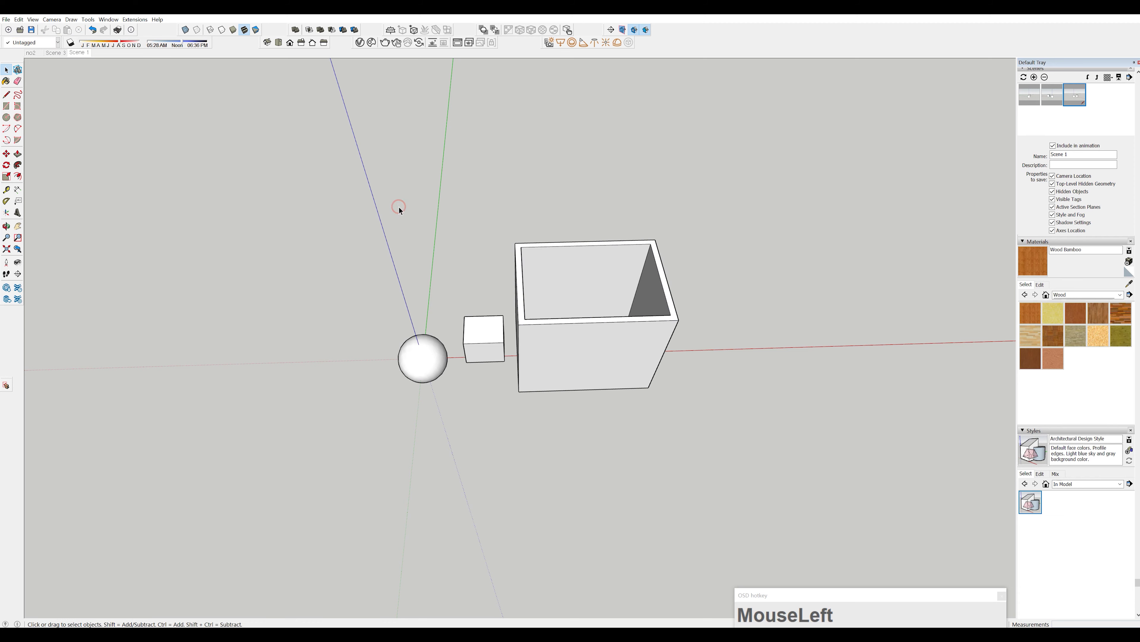
# - Select the whole walled enclosure and delete it, keeping the sphere and the box
pyautogui.middleClick(590, 301)
pyautogui.moveTo(589, 301); pyautogui.dragTo(596, 143, button='middle')
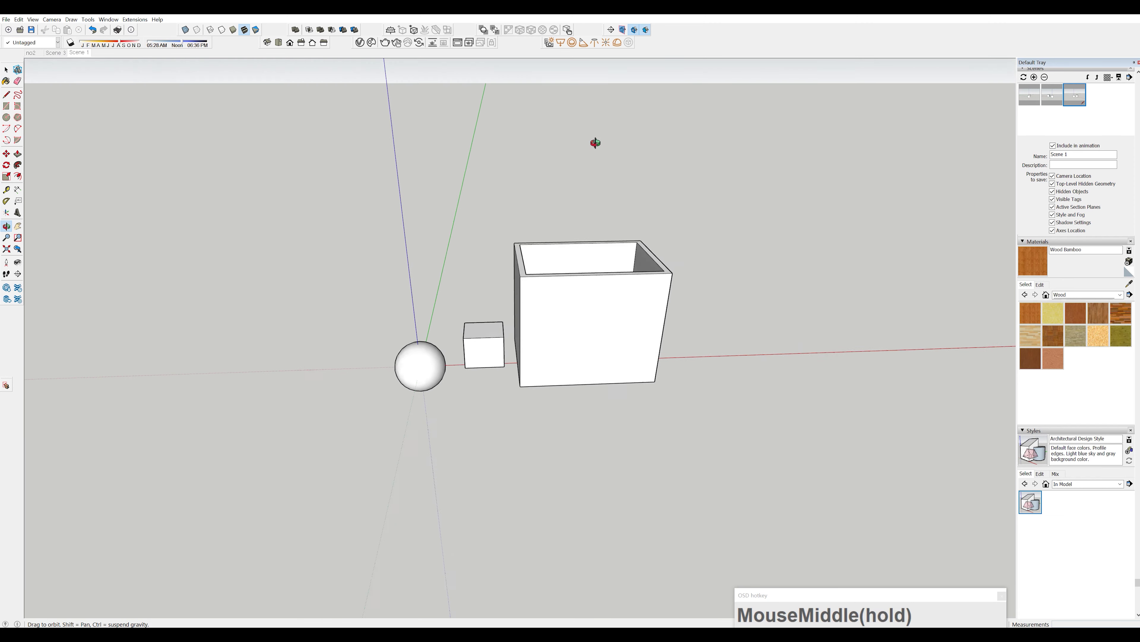
pyautogui.scroll(-4, 615, 260)
pyautogui.moveTo(552, 269); pyautogui.dragTo(476, 257, button='middle')
pyautogui.moveTo(591, 213); pyautogui.dragTo(473, 370)
pyautogui.moveTo(473, 370); pyautogui.dragTo(456, 345, button='middle')
pyautogui.press('Delete')
# - Create guide lines with the Tape Measure tool from the box's edges, parallel to the green and red axes
pyautogui.scroll(2, 473, 295)
pyautogui.press('t')
pyautogui.click(553, 304)
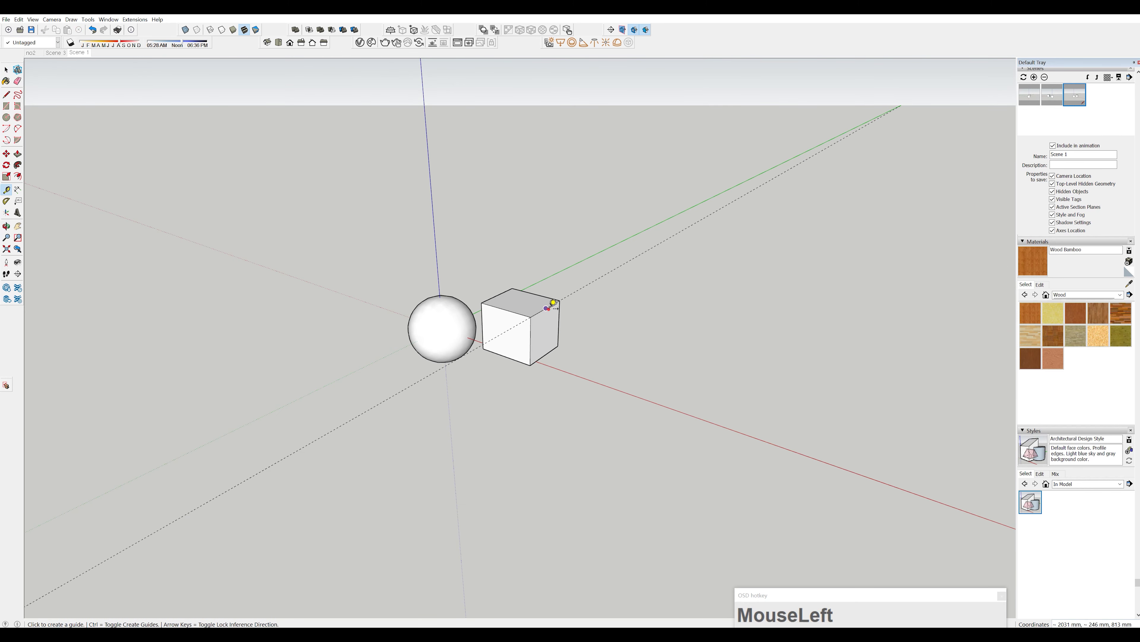
pyautogui.doubleClick(509, 357)
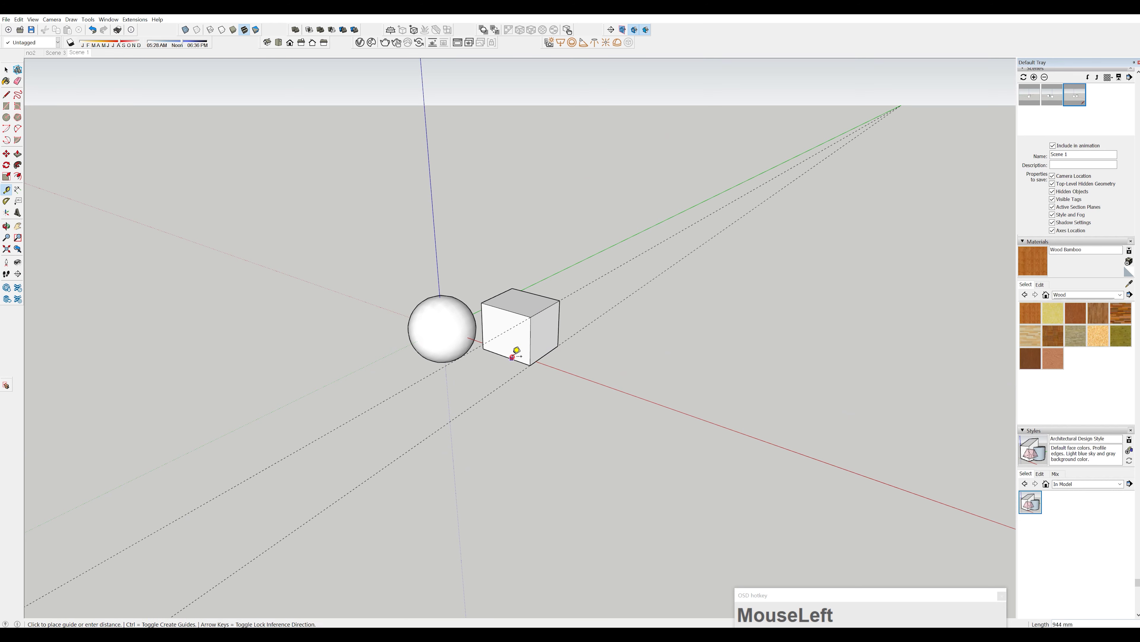
pyautogui.click(508, 301)
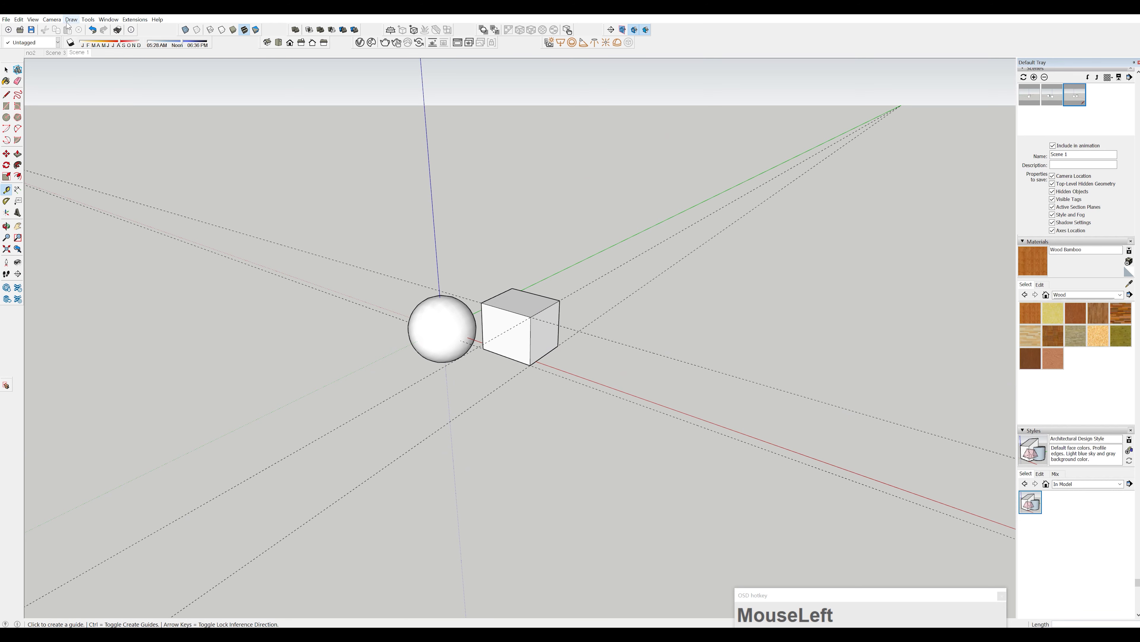
# - Set the camera to Two-Point Perspective, frame both vanishing points of the guides and review the remaining camera commands
pyautogui.click(48, 20)
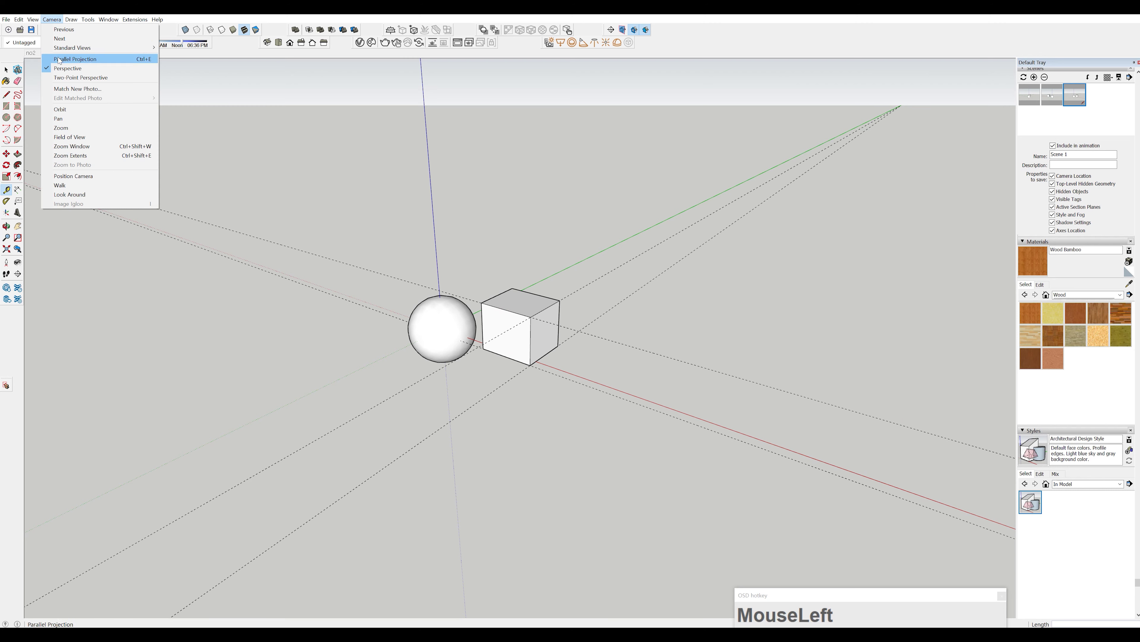
pyautogui.click(62, 77)
pyautogui.keyDown('shift'); pyautogui.moveTo(421, 394); pyautogui.dragTo(519, 307, button='middle'); pyautogui.keyUp('shift')
pyautogui.scroll(-3, 512, 324)
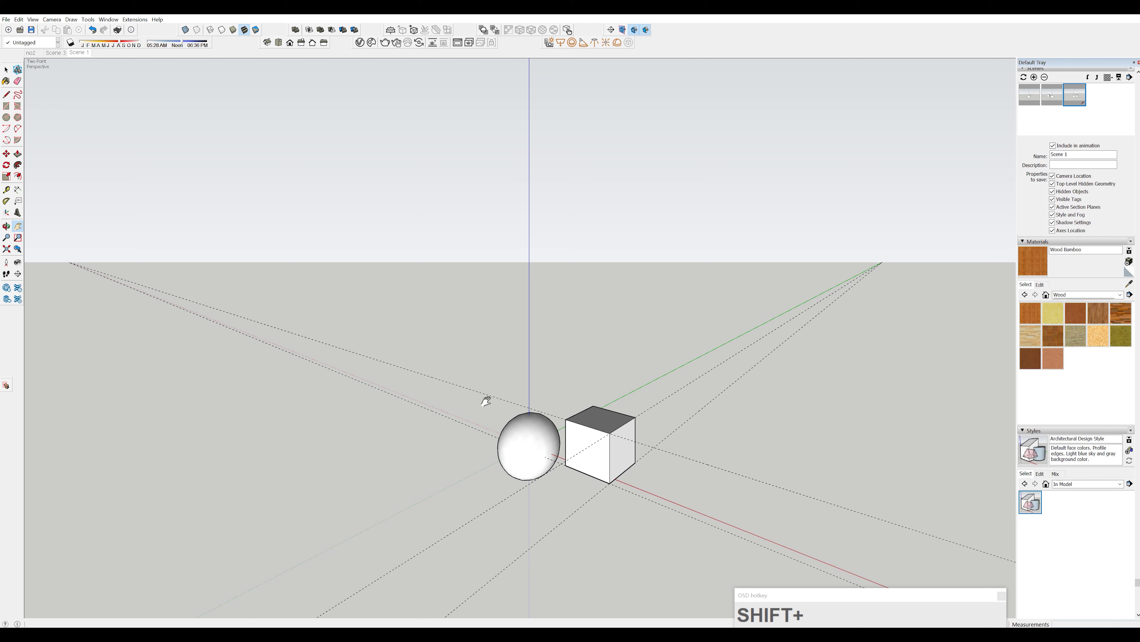
pyautogui.click(53, 19)
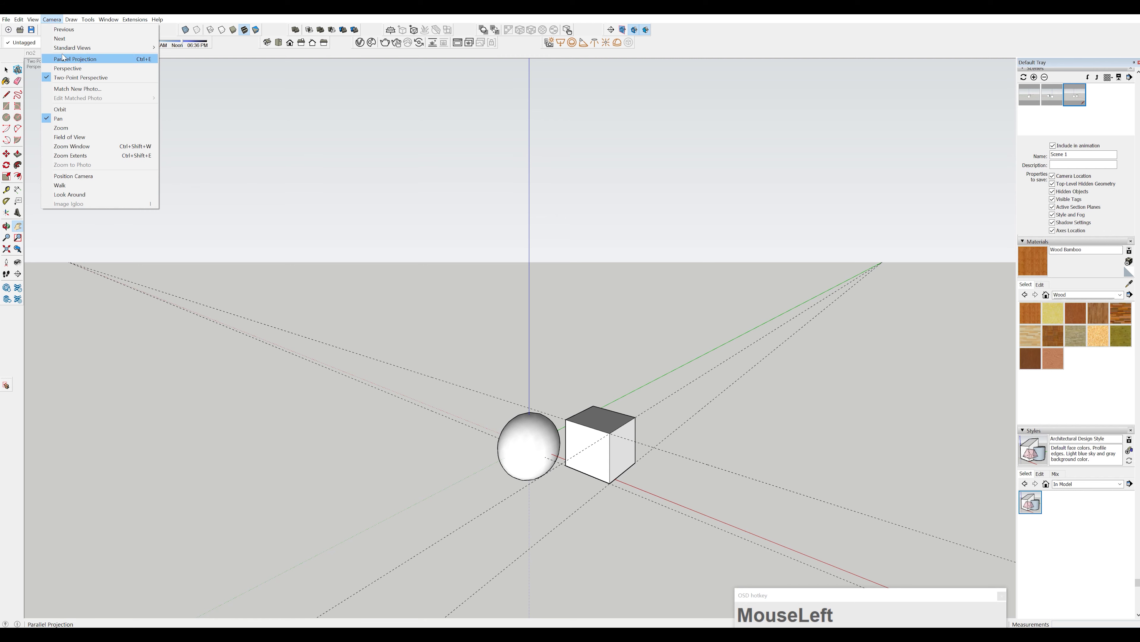
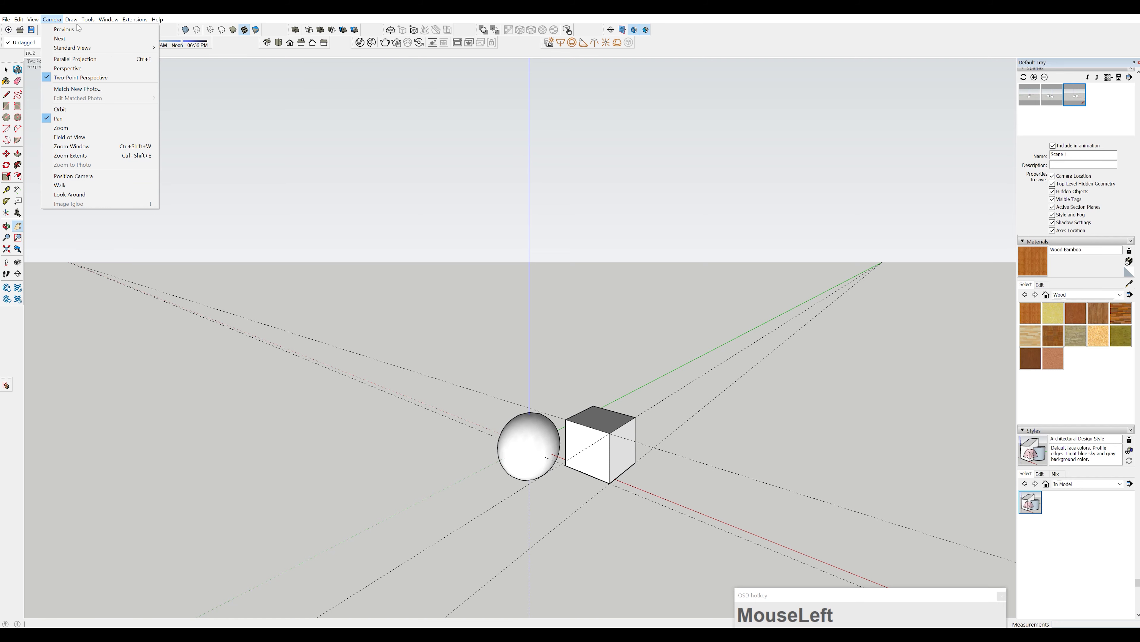
pyautogui.moveTo(71, 20)
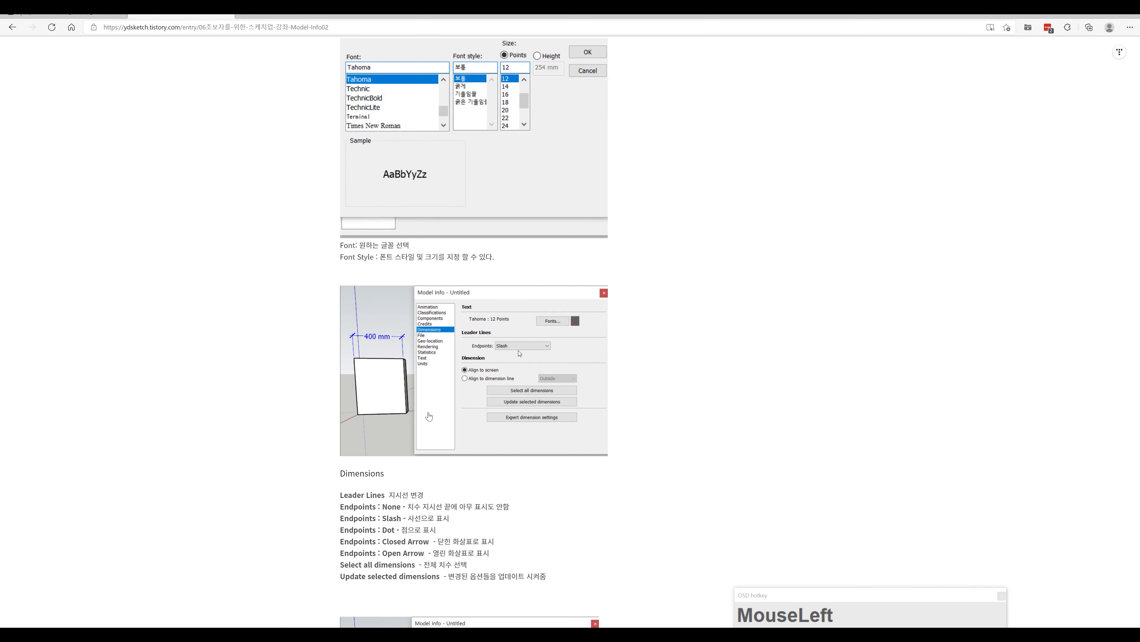
# - Look through the Model Info_02 blog post down to its Geo-location section, go back to its beginning and return to SketchUp
pyautogui.scroll(-10, 1059, 335)
pyautogui.moveTo(1138, 298); pyautogui.dragTo(1088, 530)
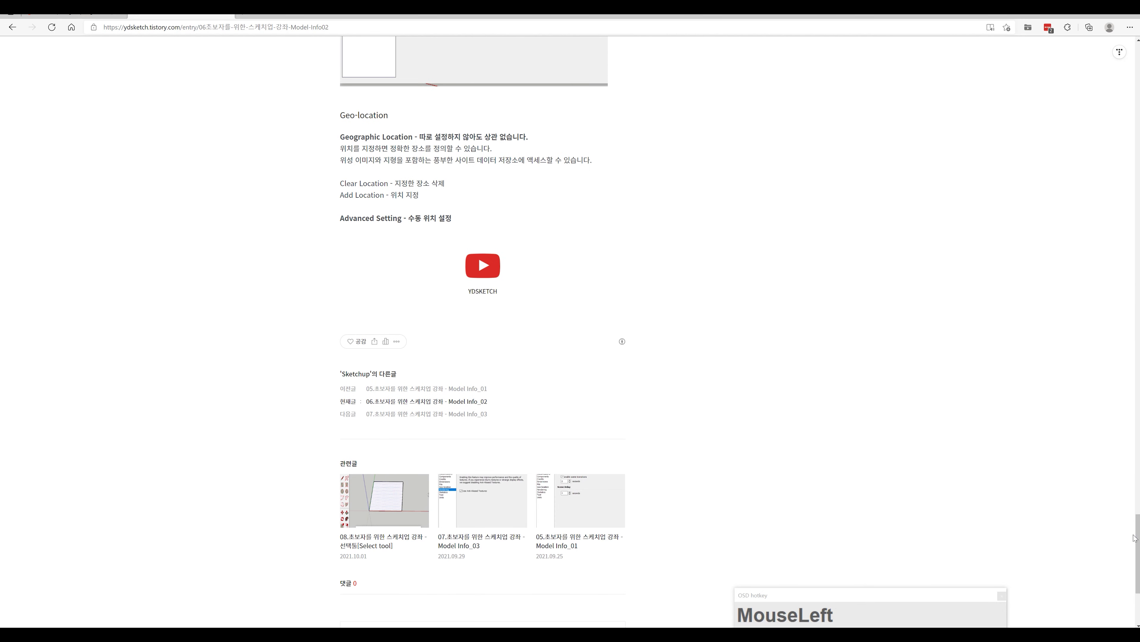
pyautogui.moveTo(1137, 553); pyautogui.dragTo(1136, 75)
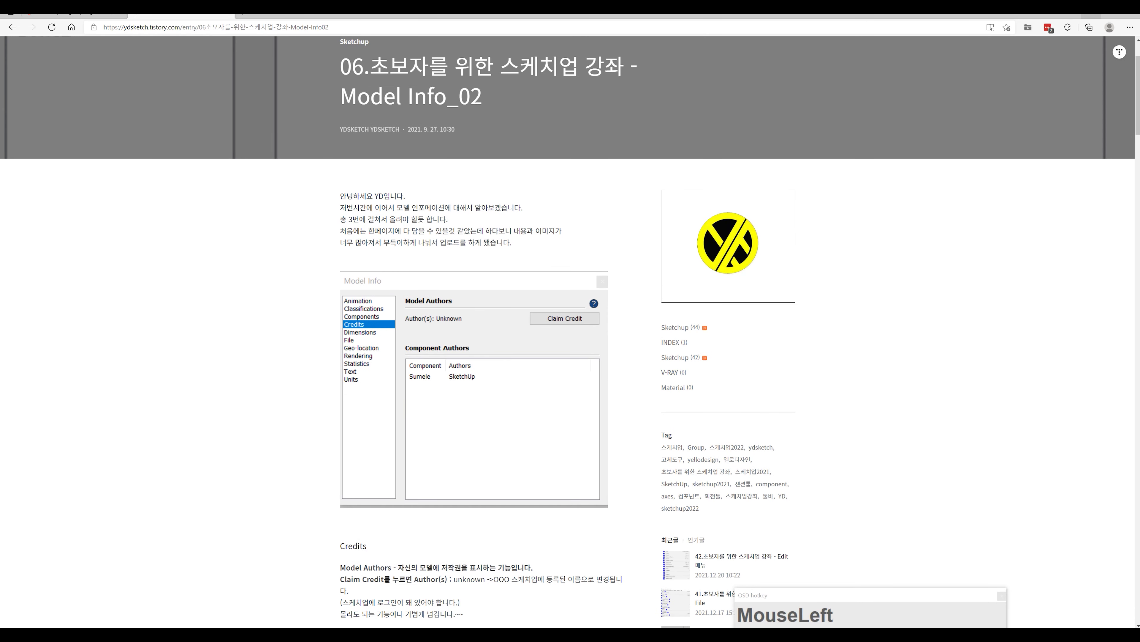
pyautogui.click(1091, 16)
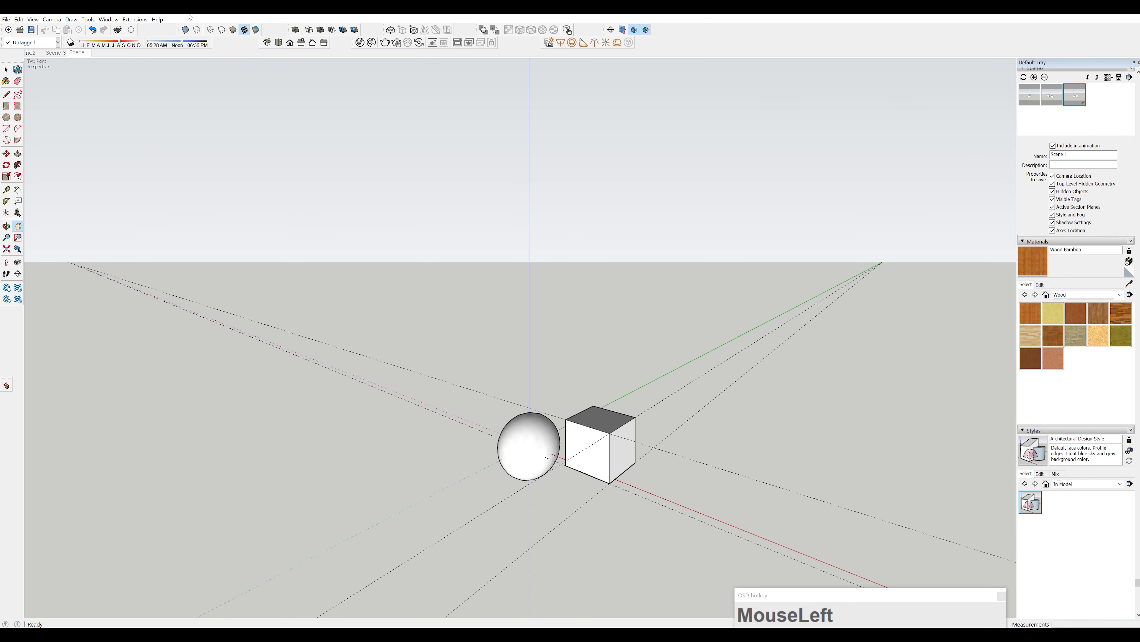
# - Open the Extension Warehouse and browse its featured and top extensions
pyautogui.click(136, 20)
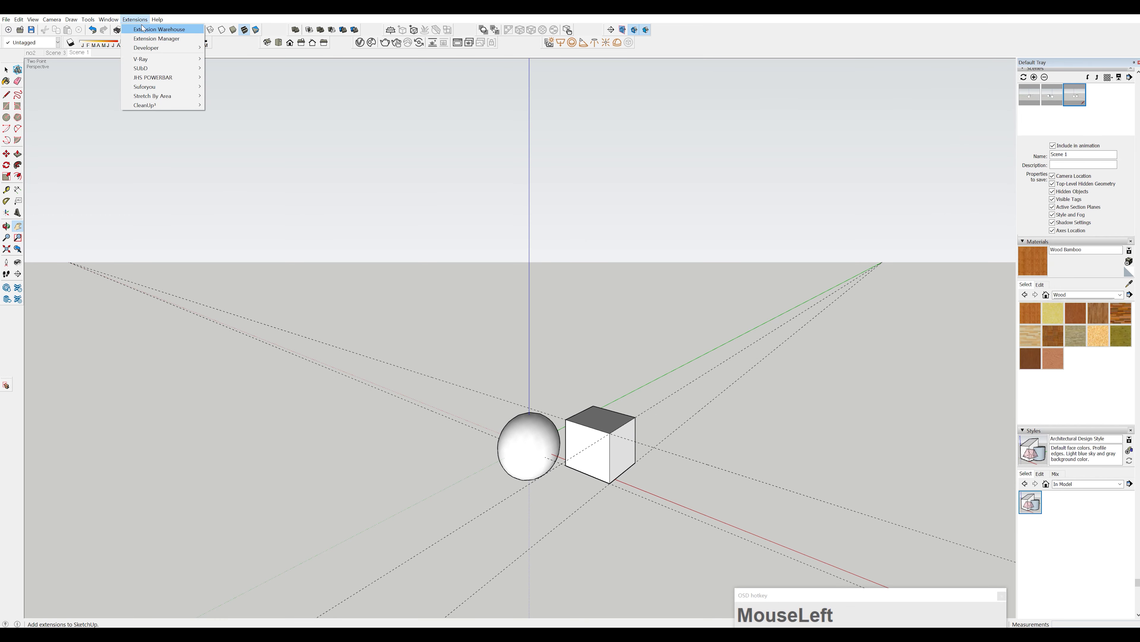
pyautogui.click(144, 29)
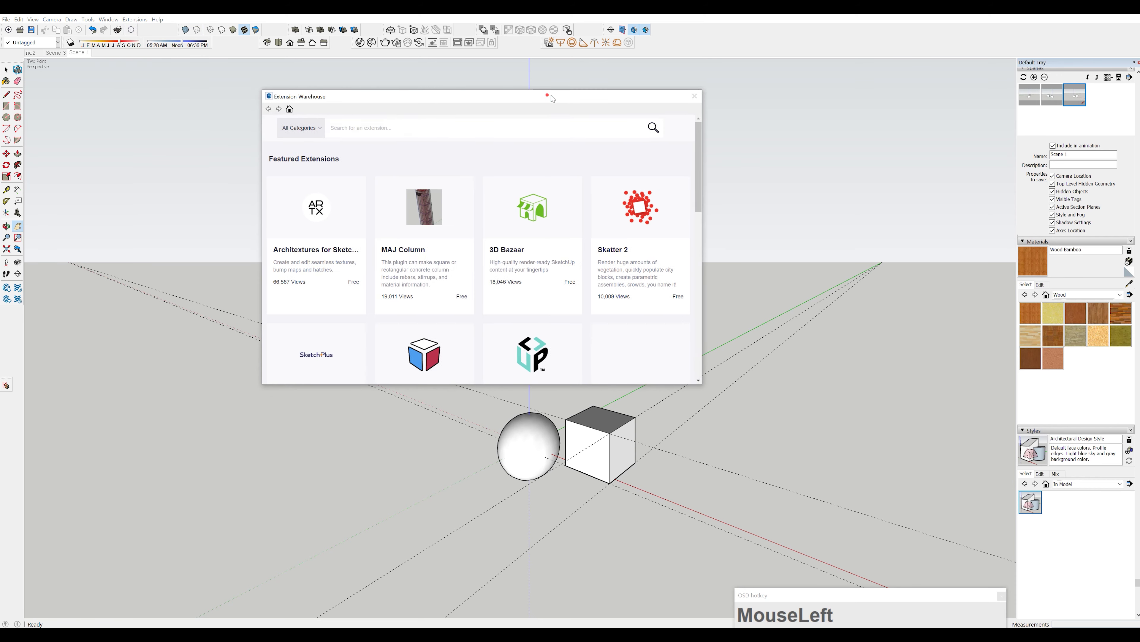
pyautogui.moveTo(548, 98); pyautogui.dragTo(574, 94)
pyautogui.scroll(-3, 595, 219)
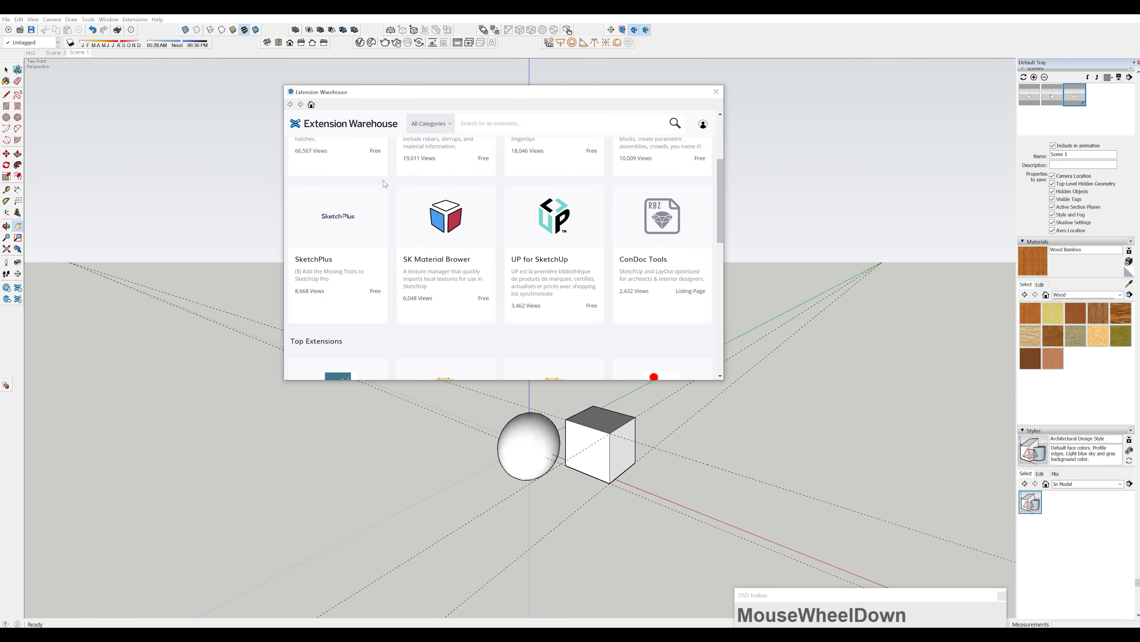
pyautogui.moveTo(723, 231)
pyautogui.mouseDown()
pyautogui.moveTo(723, 269)
pyautogui.moveTo(723, 239)
pyautogui.moveTo(709, 278)
pyautogui.moveTo(467, 260)
pyautogui.mouseUp()
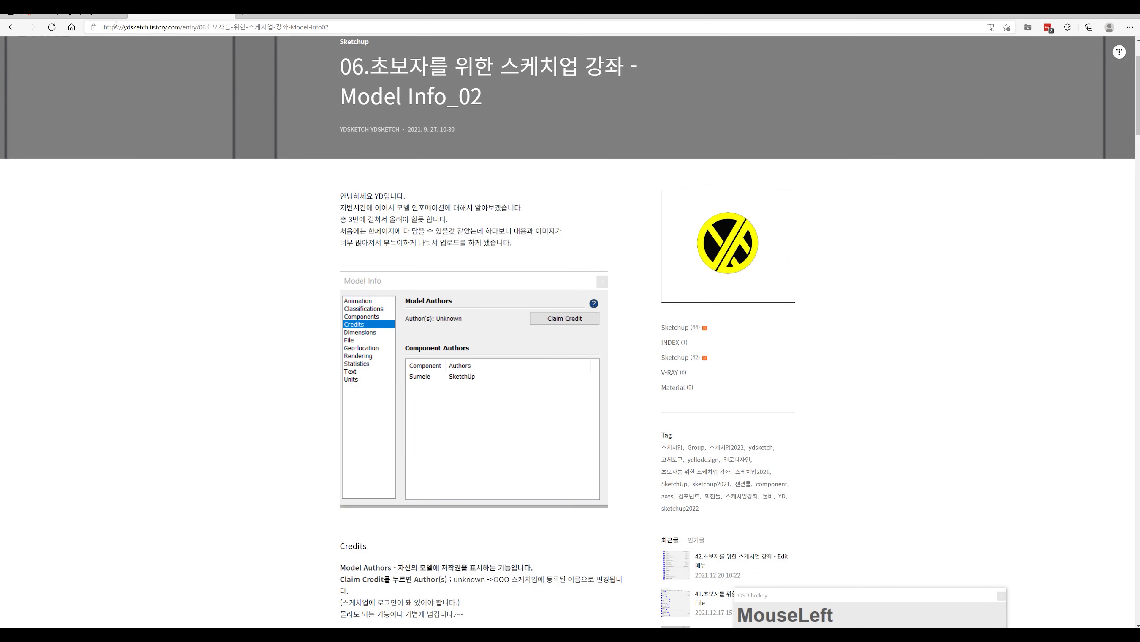
# - Switch to the SketchUcation site in the browser, visit its home page, look through the PluginStore's plugin list and return to SketchUp
pyautogui.click(114, 18)
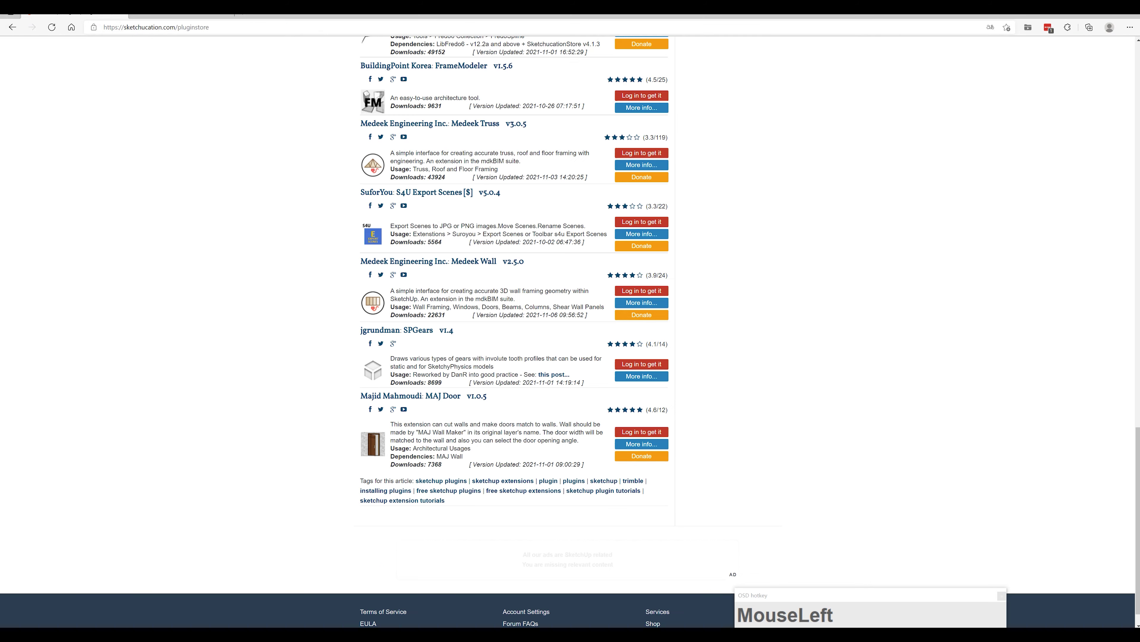
pyautogui.moveTo(1138, 449); pyautogui.dragTo(1137, 63)
pyautogui.moveTo(665, 80)
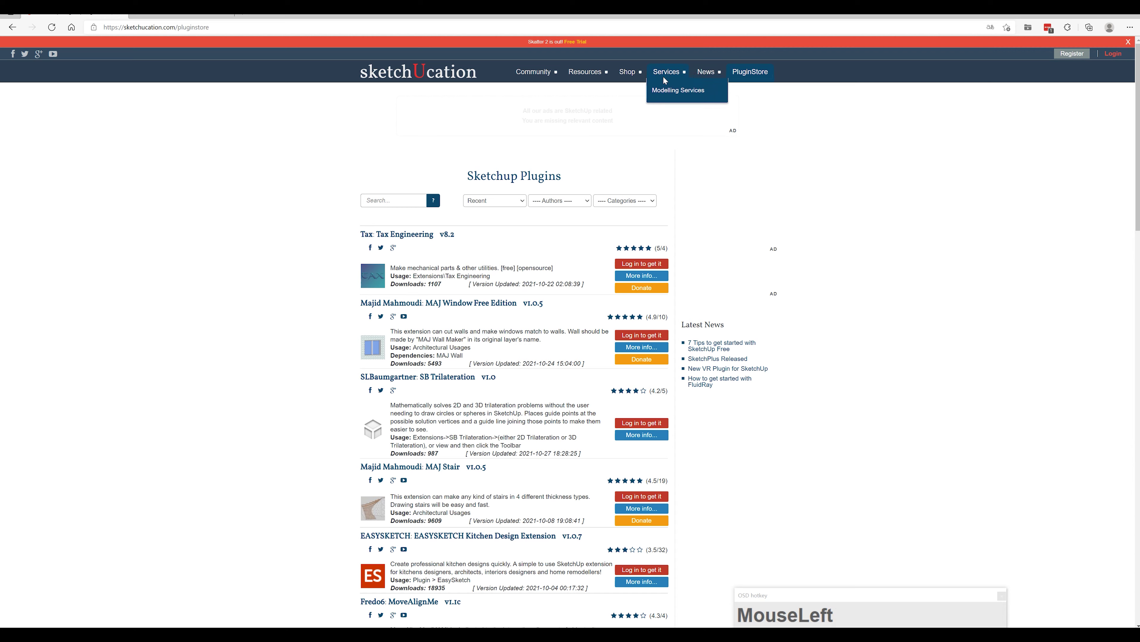
pyautogui.click(430, 75)
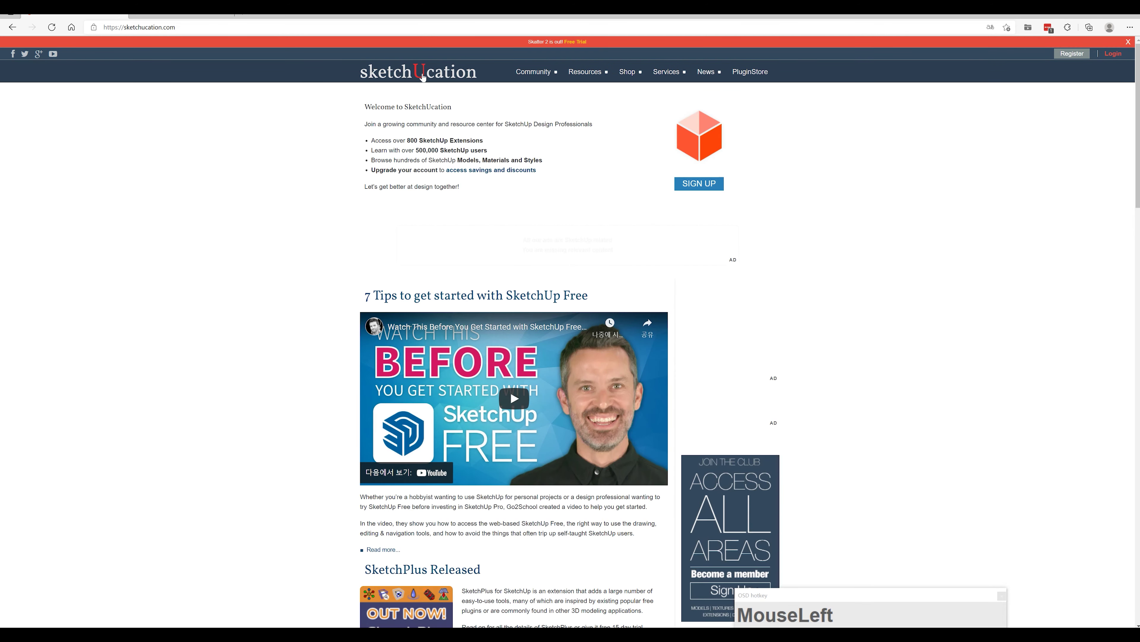
pyautogui.moveTo(666, 73)
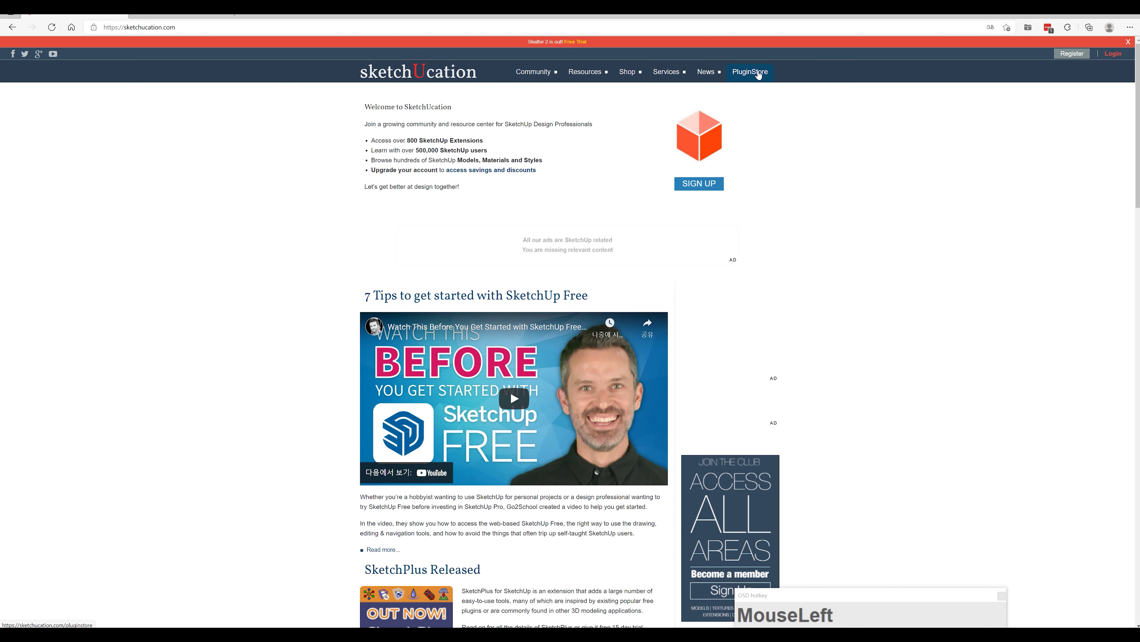
pyautogui.click(758, 75)
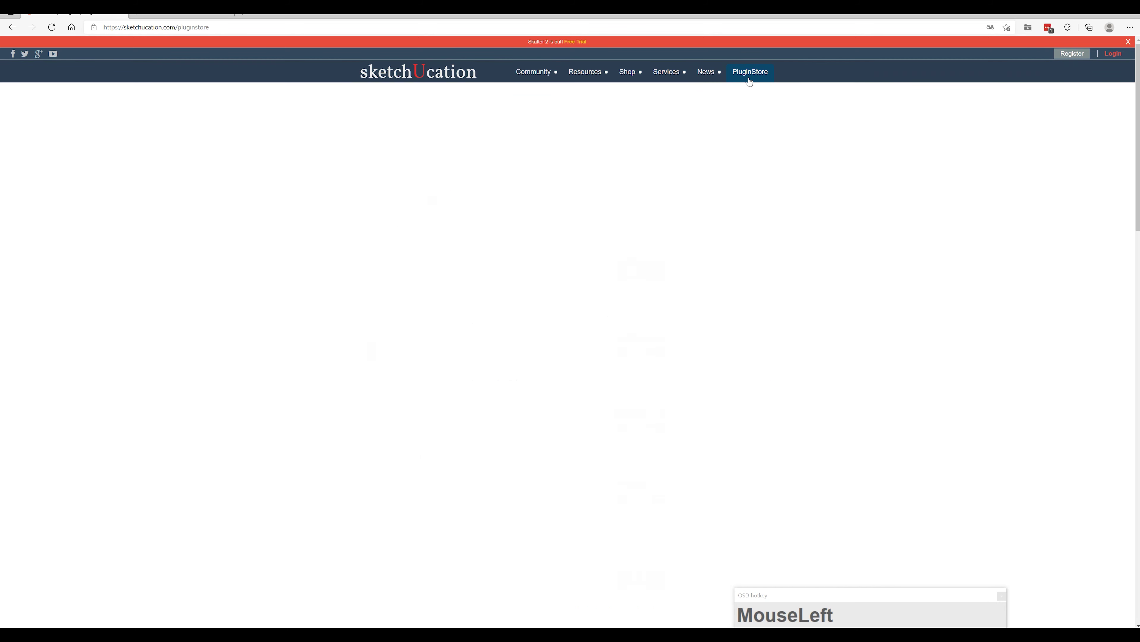
pyautogui.scroll(-5, 418, 191)
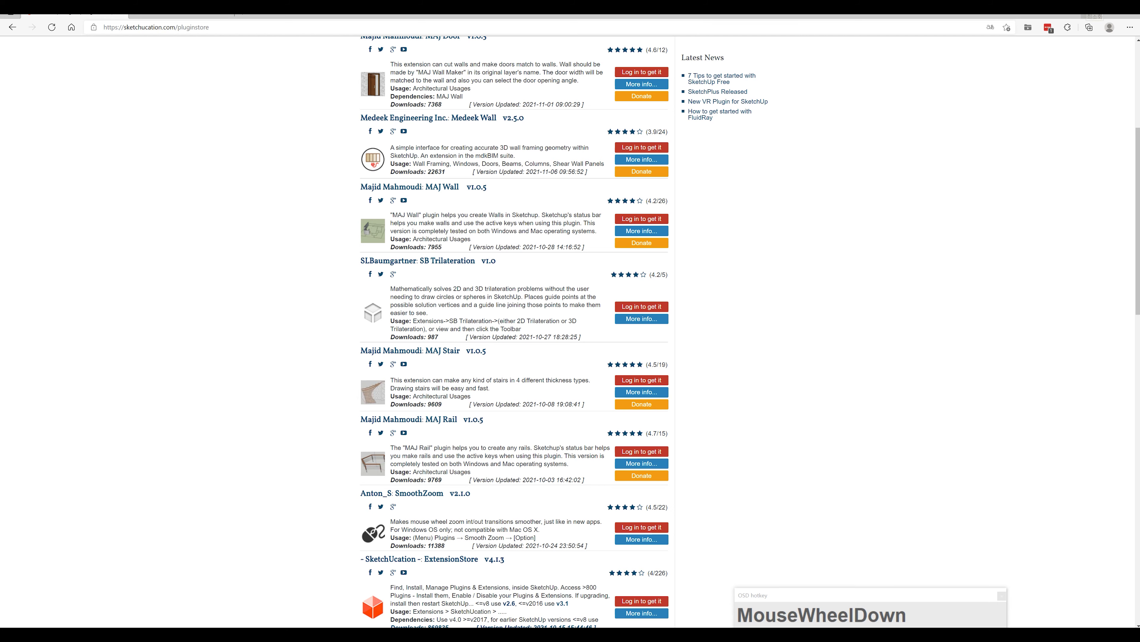
pyautogui.click(1094, 9)
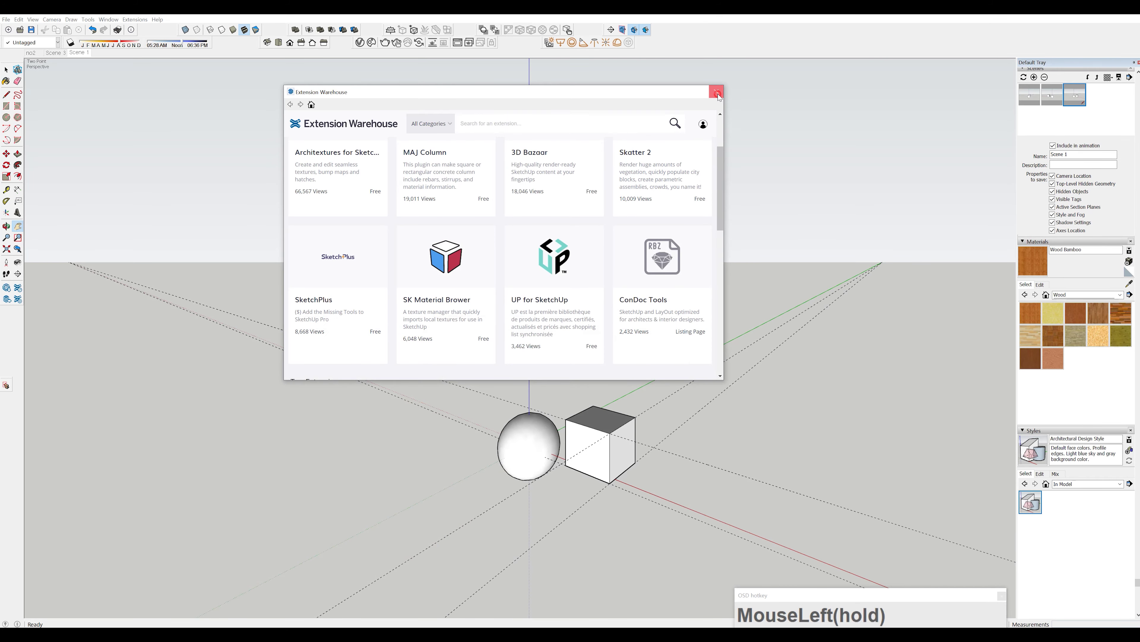
# - Close the Extension Warehouse and open the 3D Warehouse window
pyautogui.click(716, 94)
pyautogui.click(135, 19)
pyautogui.click(109, 20)
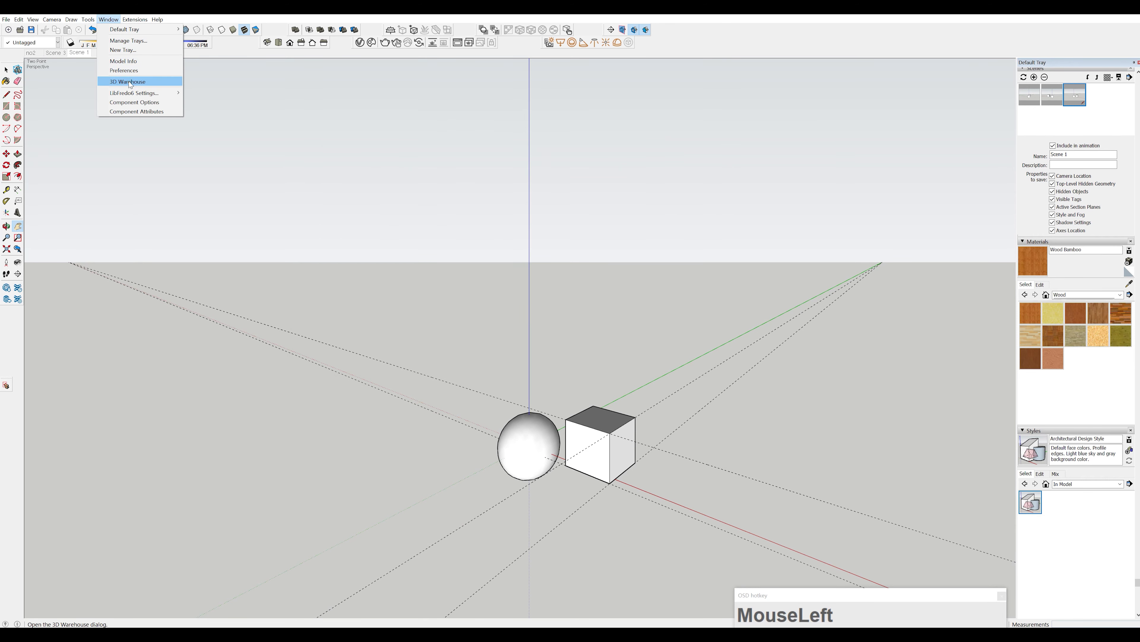
pyautogui.click(142, 81)
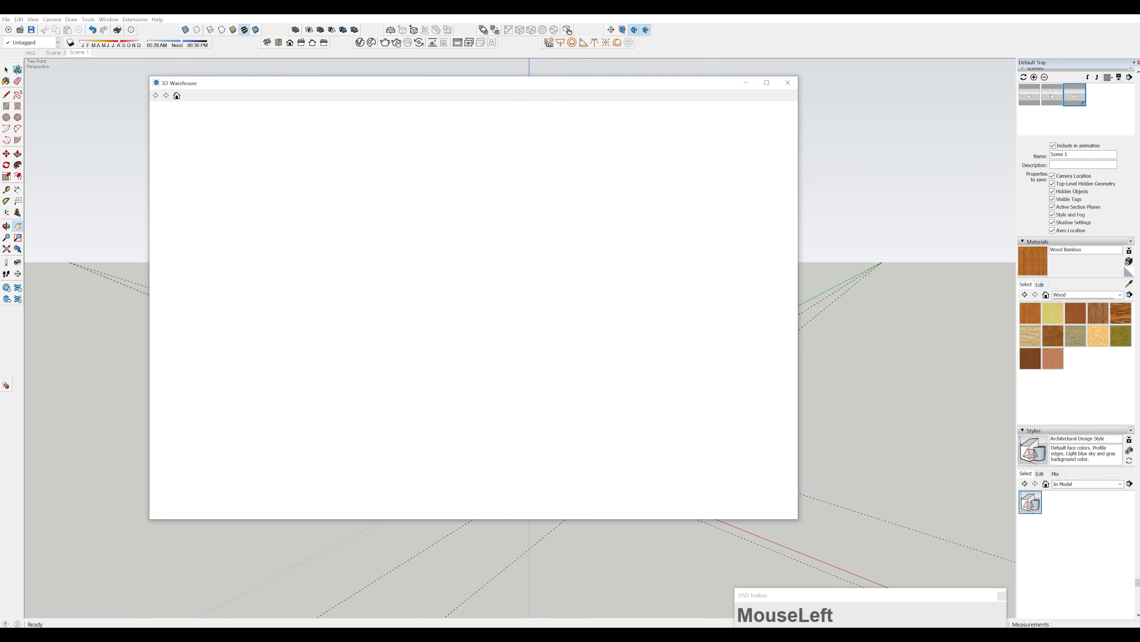
pyautogui.moveTo(521, 85); pyautogui.dragTo(545, 82)
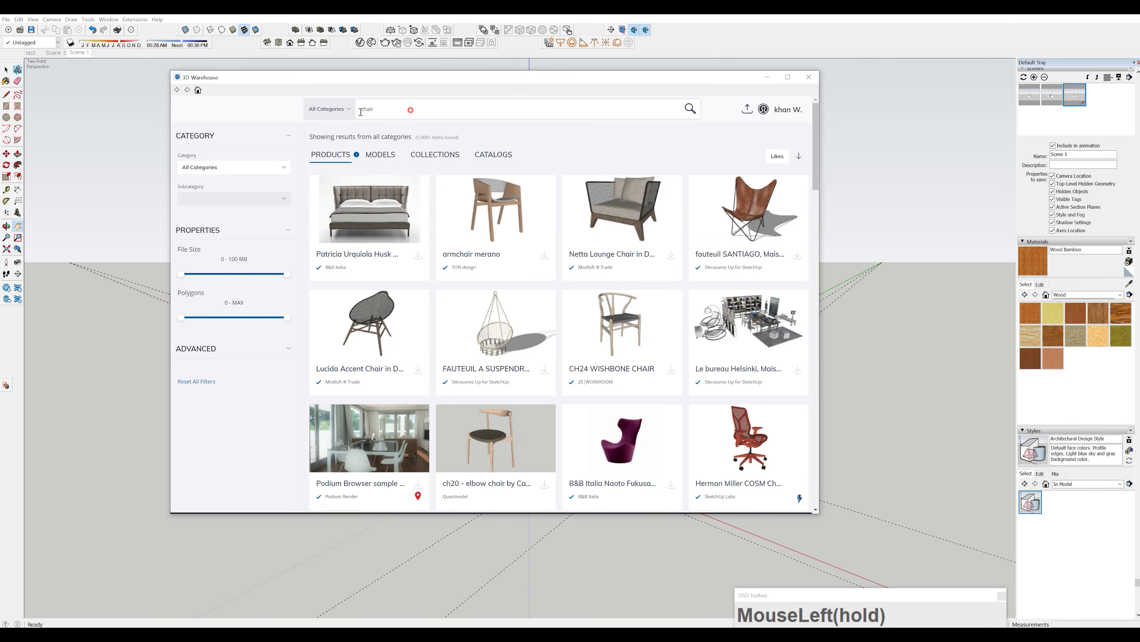
# - Search the 3D Warehouse for "chair" across all categories
pyautogui.click(403, 108)
pyautogui.doubleClick(403, 109)
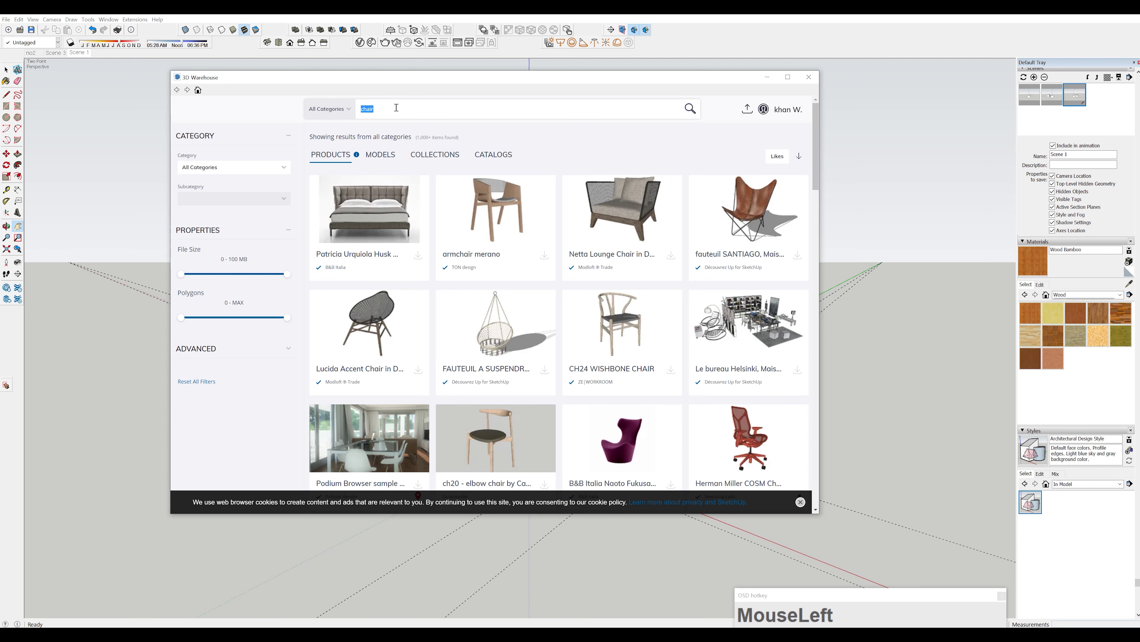
pyautogui.write('chair')
pyautogui.press('Return')
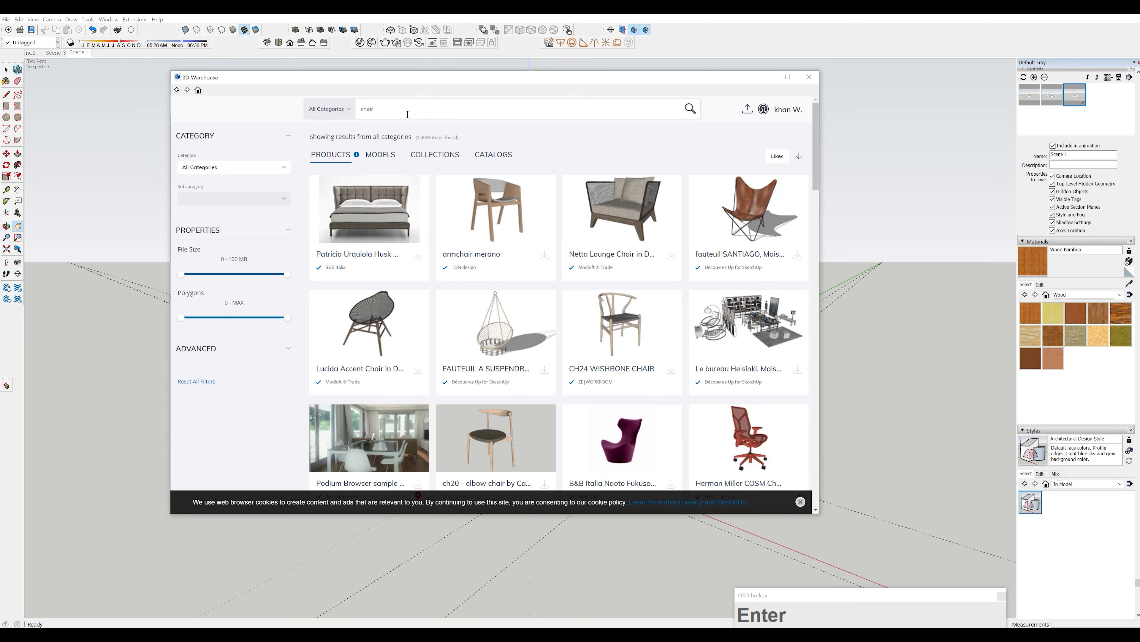
pyautogui.moveTo(816, 172)
pyautogui.mouseDown()
pyautogui.moveTo(818, 224)
pyautogui.moveTo(823, 176)
pyautogui.mouseUp()
pyautogui.scroll(2, 793, 162)
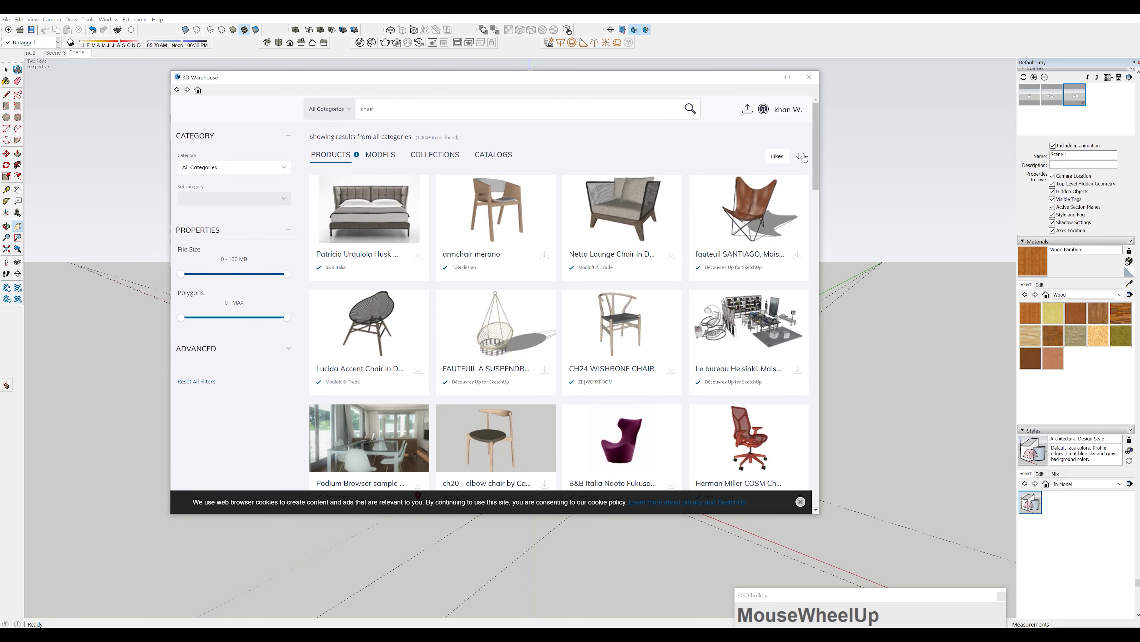
# - Sort the chair results by Popularity and browse down the product list
pyautogui.click(780, 161)
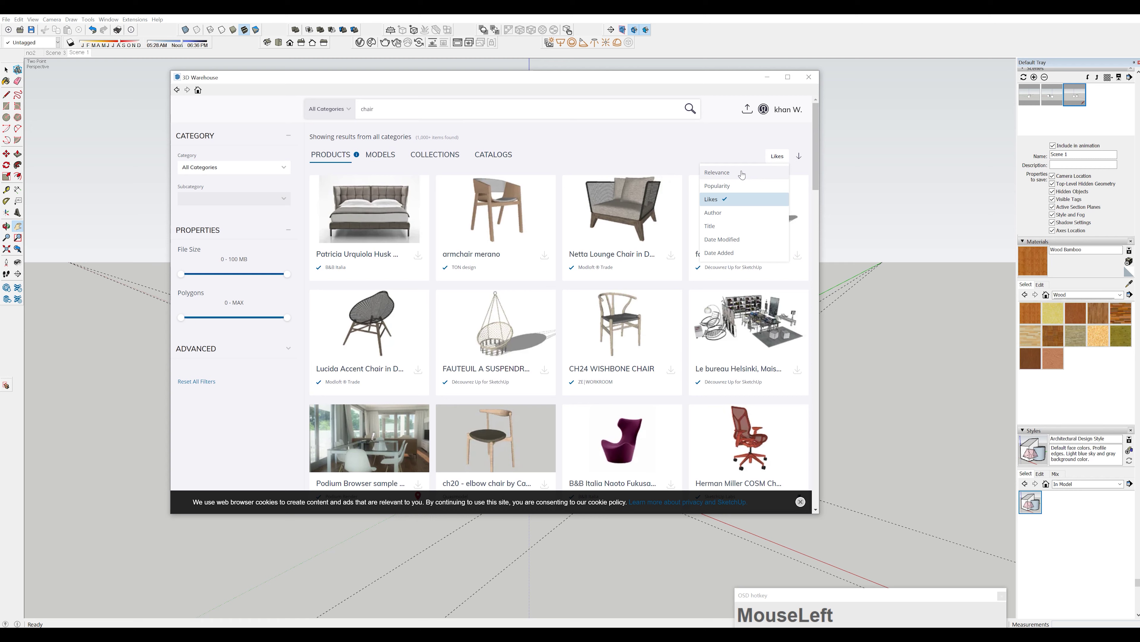
pyautogui.click(733, 186)
pyautogui.scroll(-4, 638, 315)
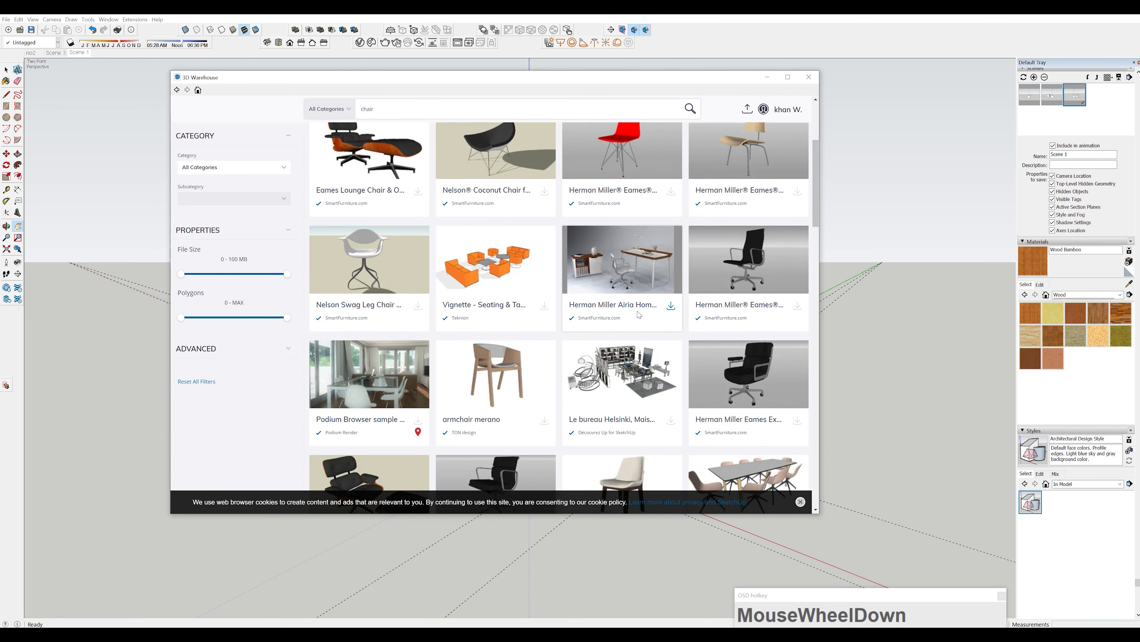
pyautogui.scroll(-10, 639, 314)
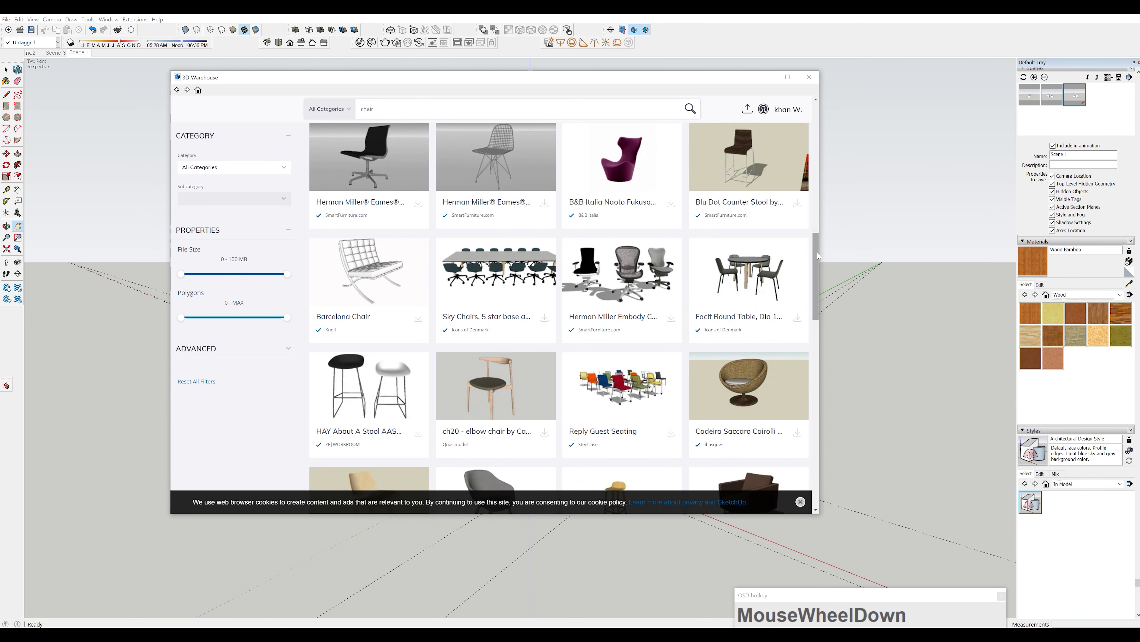
pyautogui.moveTo(817, 252); pyautogui.dragTo(810, 303)
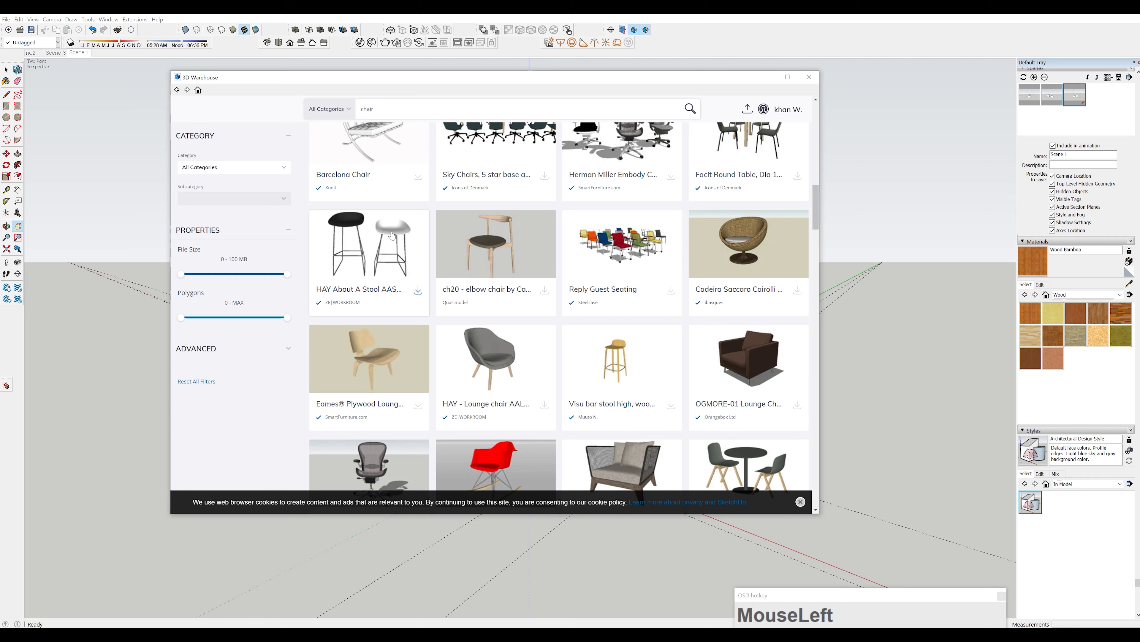
# - Download HAY About A Stool AAS38 directly into the model and place it beside the box along the red axis
pyautogui.click(392, 235)
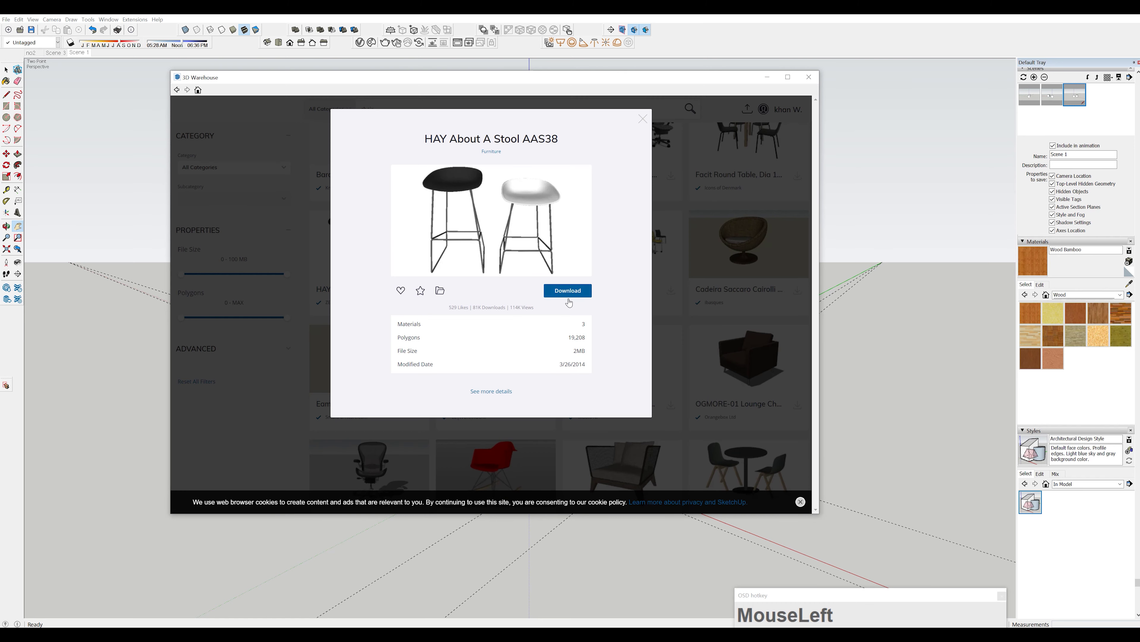
pyautogui.click(568, 291)
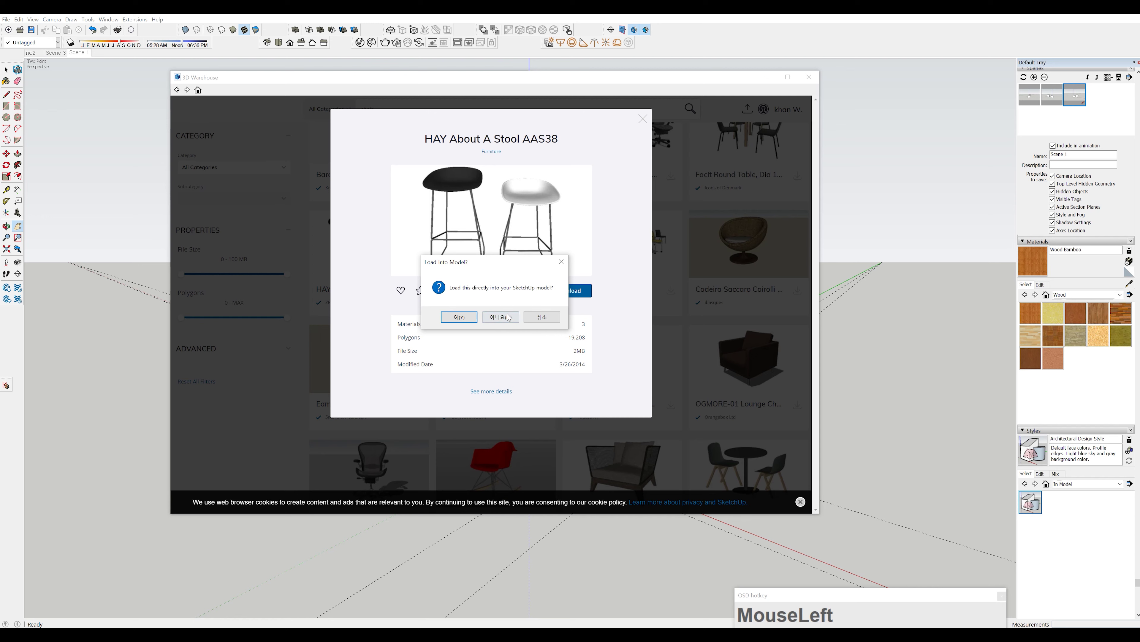
pyautogui.click(458, 316)
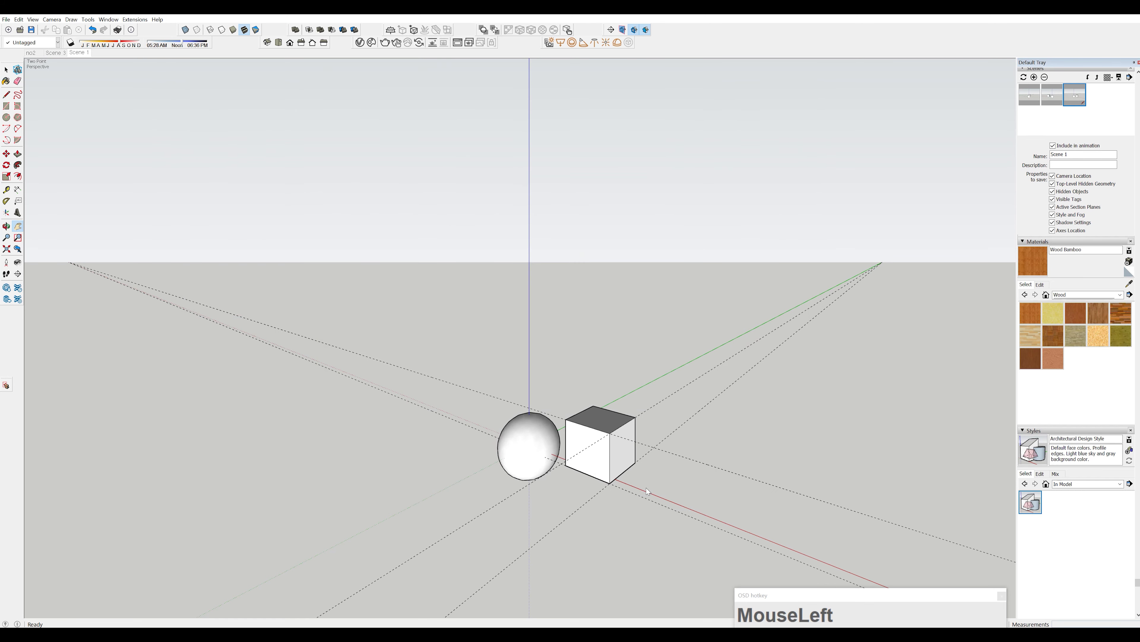
pyautogui.scroll(1, 624, 495)
pyautogui.click(653, 505)
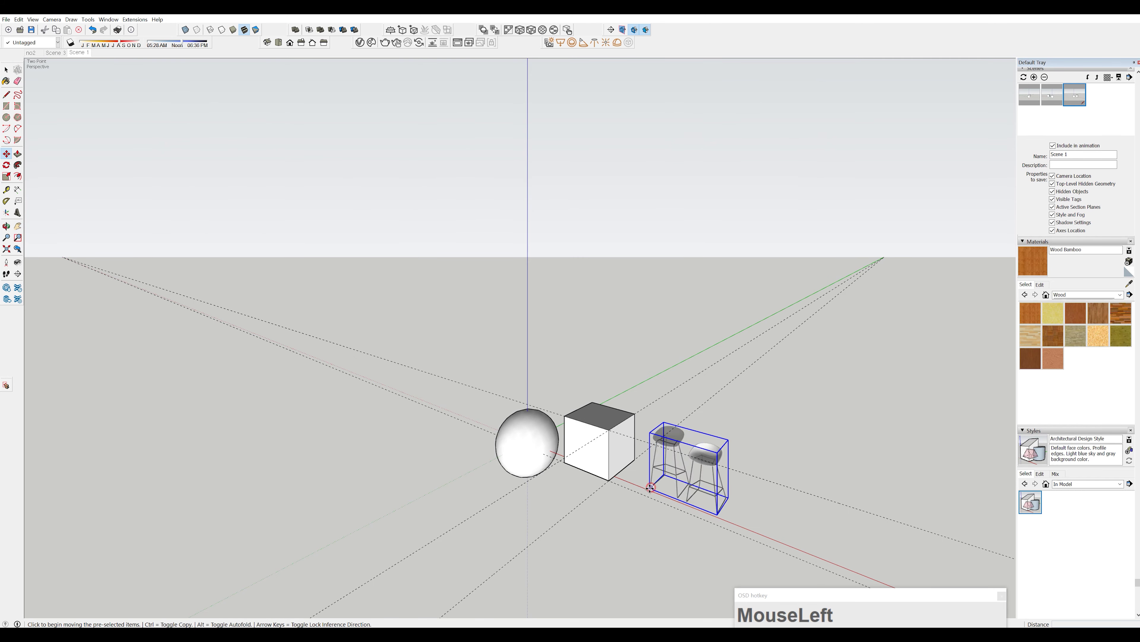
pyautogui.moveTo(653, 505); pyautogui.dragTo(155, 74, button='middle')
pyautogui.scroll(2, 738, 439)
pyautogui.press('F1')
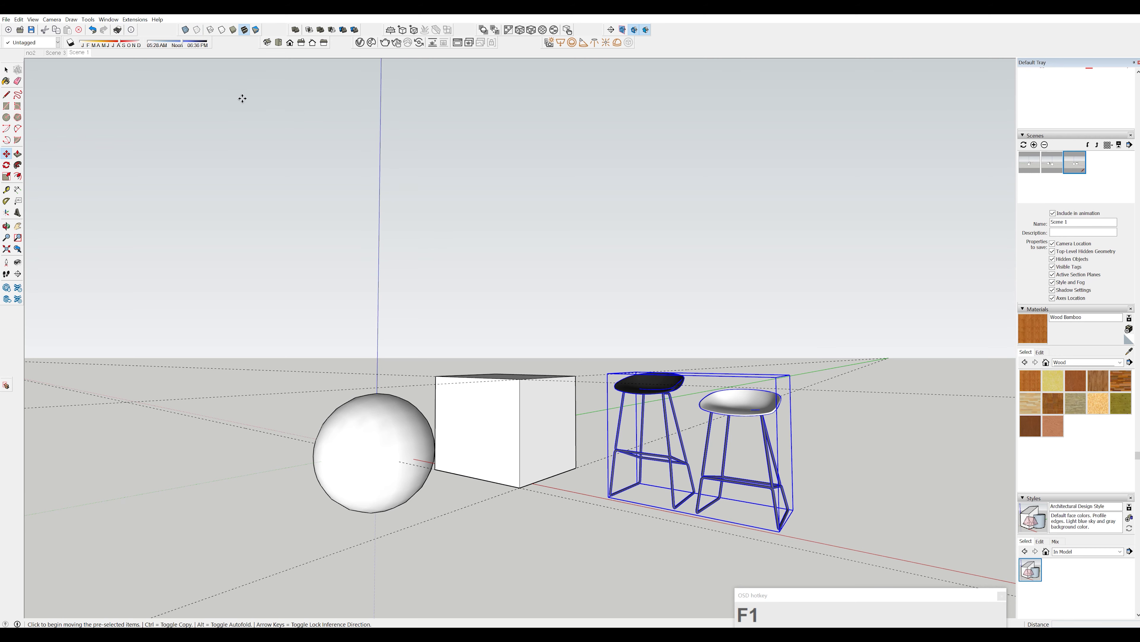
pyautogui.moveTo(242, 101); pyautogui.dragTo(747, 196, button='middle')
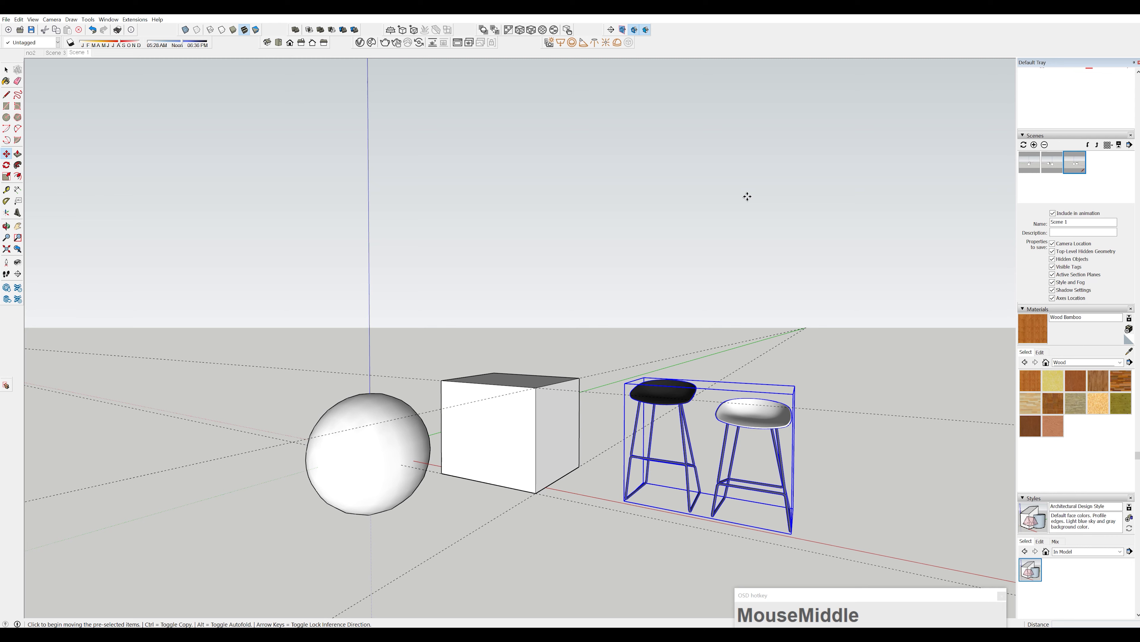